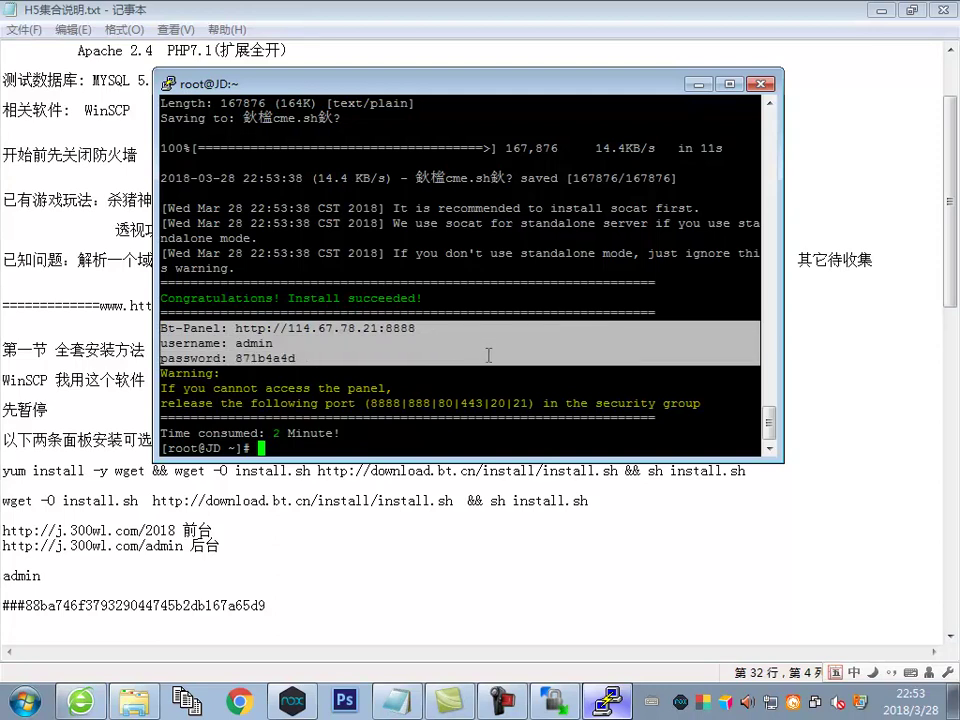
Paste the panel address, username and password into the notes under the tip '好了 选中回车就可以复制'
key("Return")
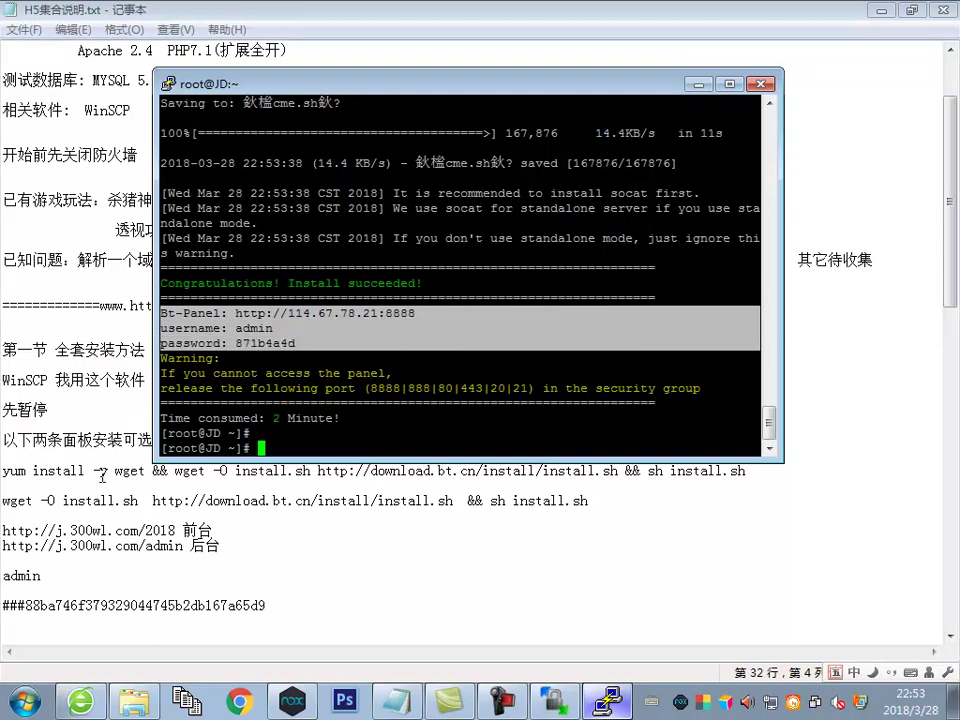
left_click(86, 402)
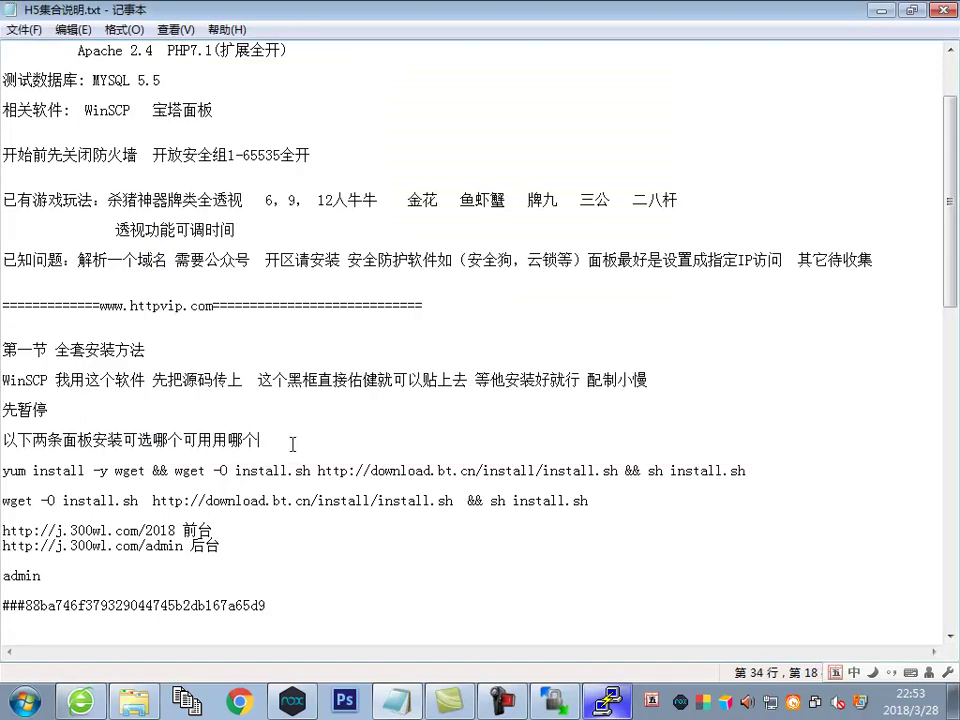
type("好了")
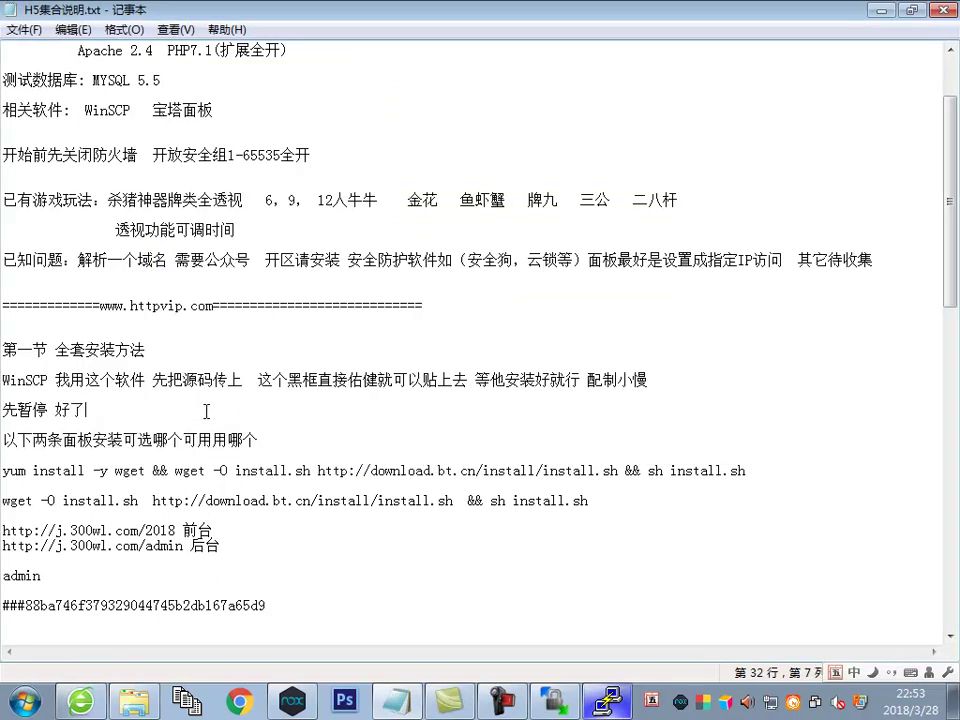
key("Return")
key("Return")
key("Return")
key("ctrl+v")
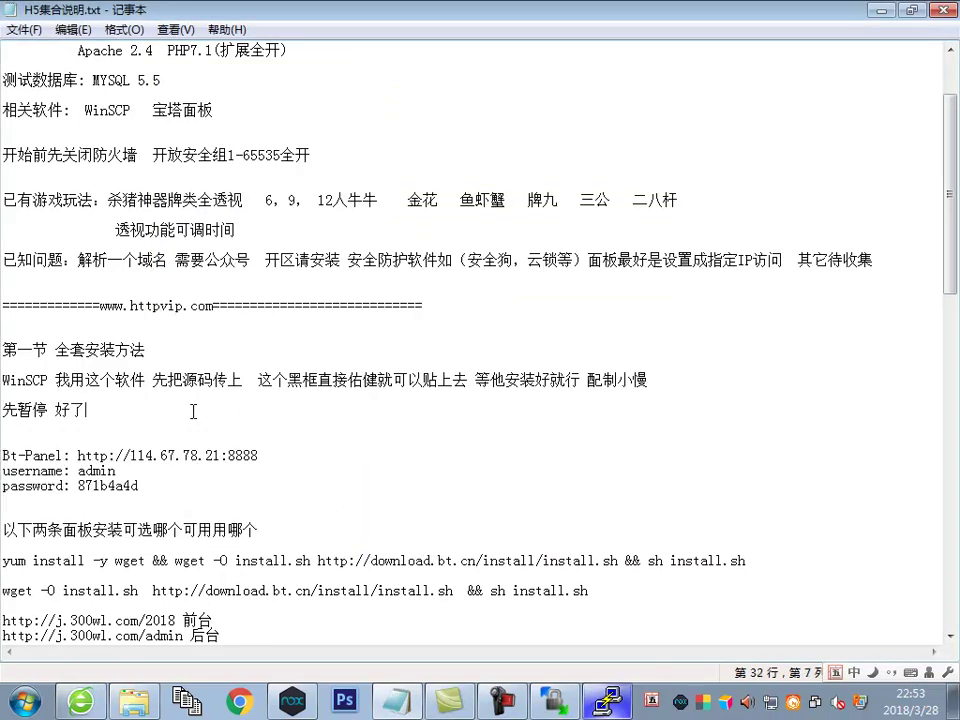
type("选中")
type("回车")
type("就可以ttj")
type("复制作")
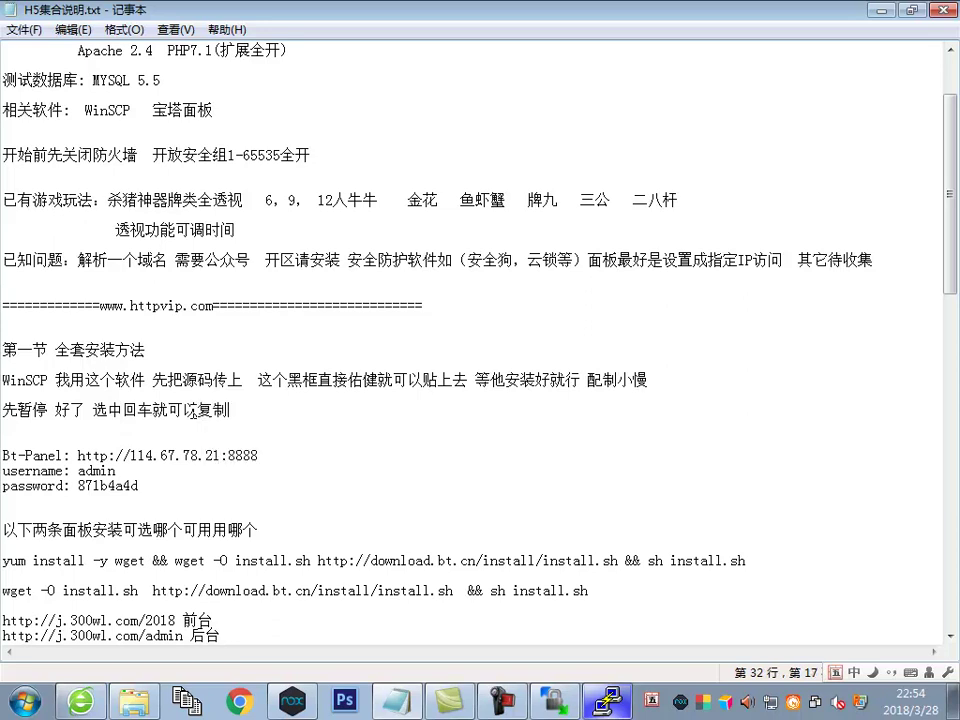
Show selecting a terminal line, then copy the panel's web address from the notes
key("alt+Tab")
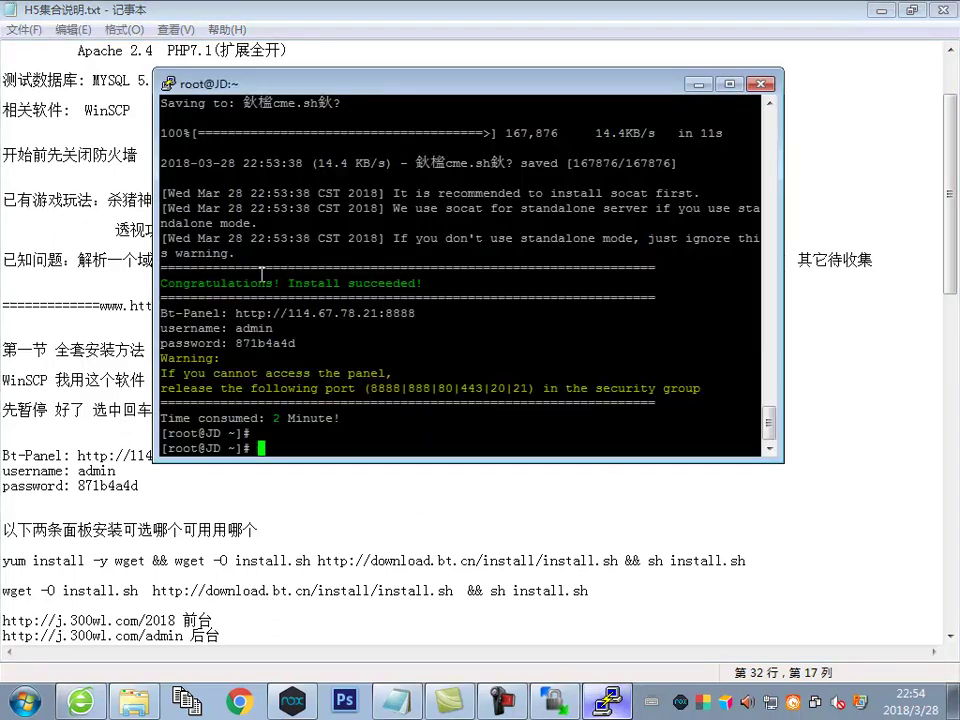
triple_click(378, 163)
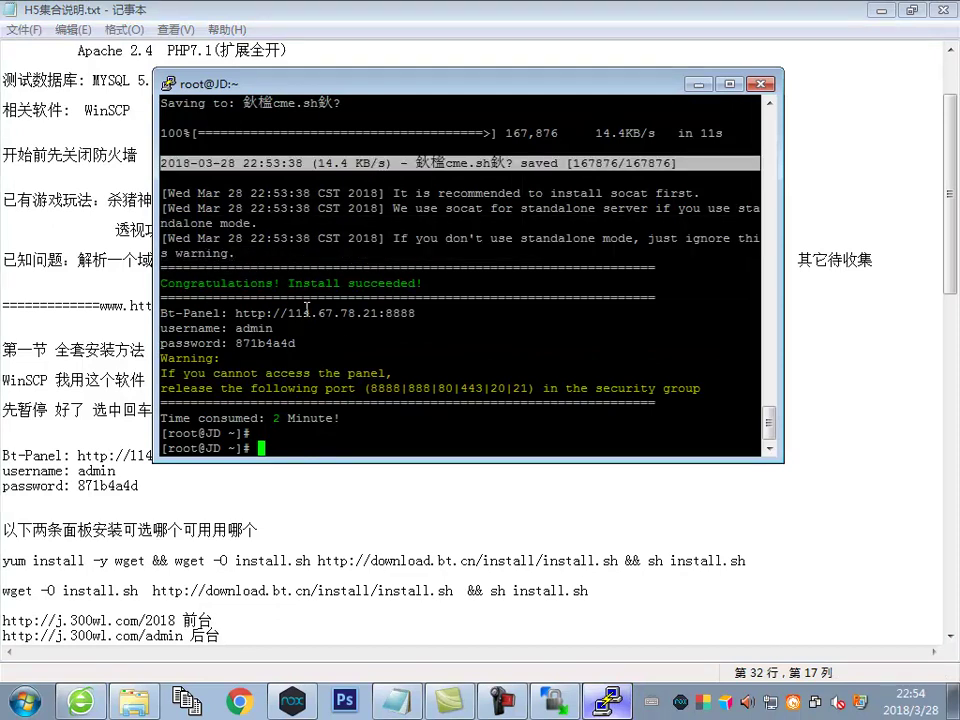
left_click(86, 435)
left_click_drag(79, 456, 221, 456)
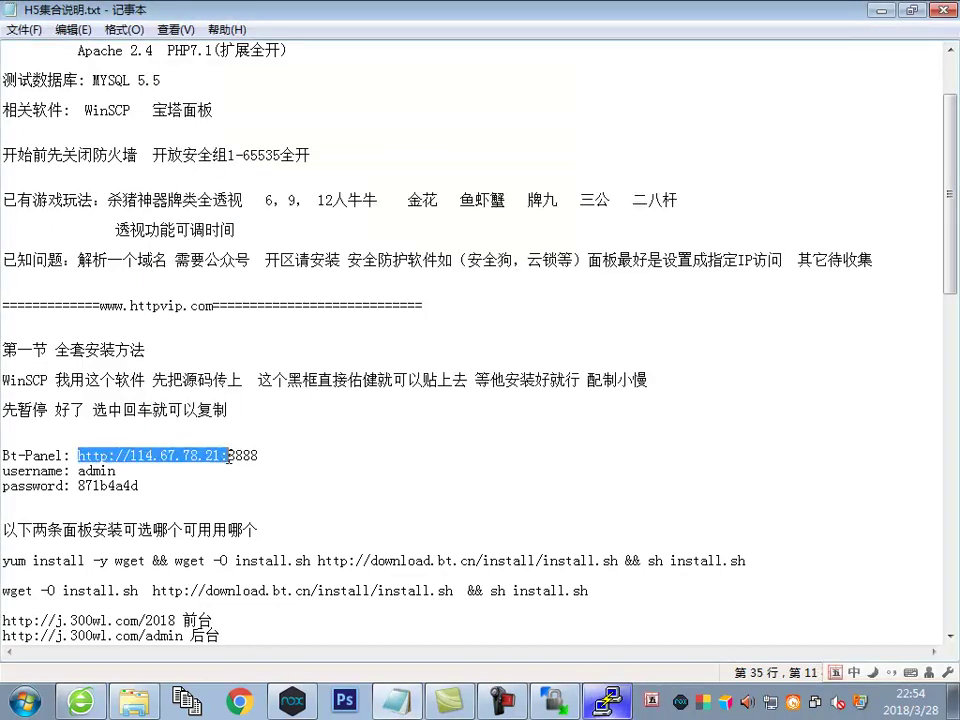
right_click(170, 342)
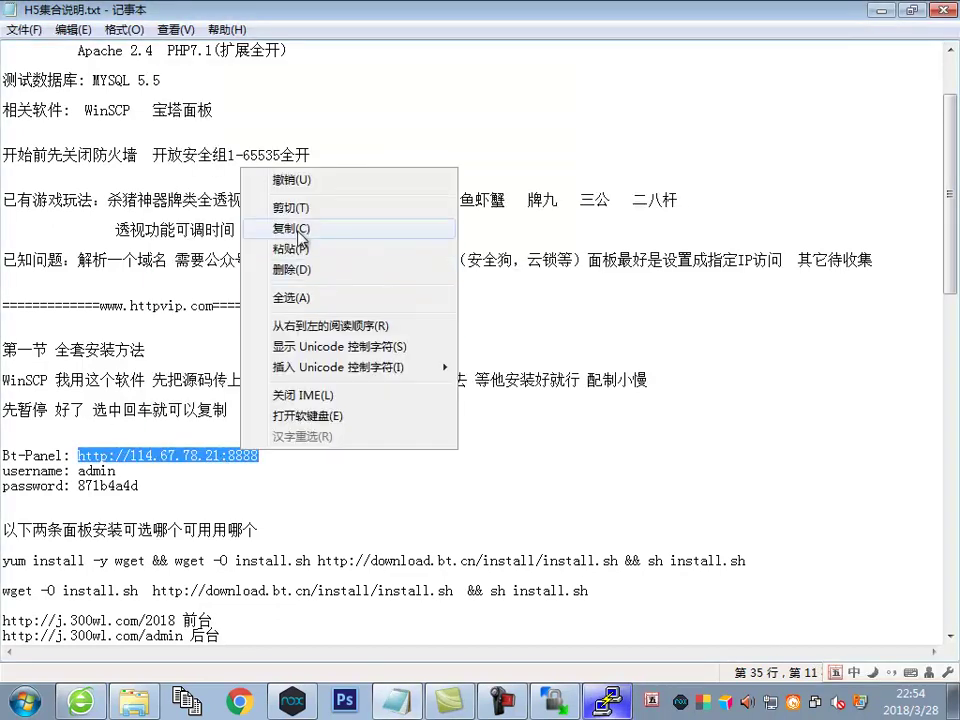
left_click(220, 170)
Load the panel address 114.67.78.21:8888 in a new browser tab
left_click(80, 705)
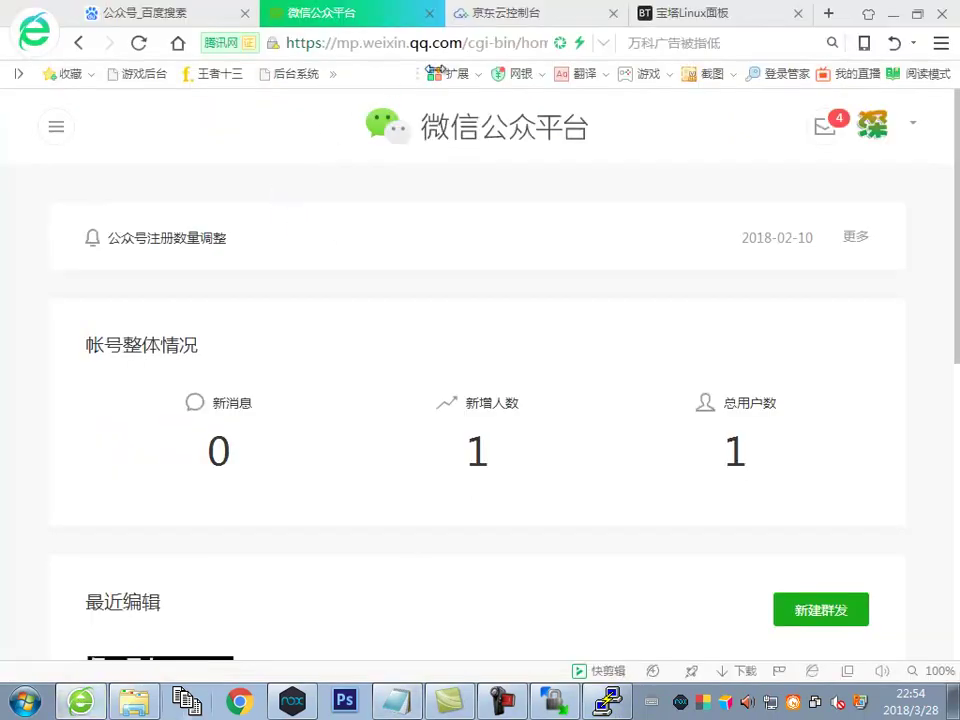
left_click(826, 14)
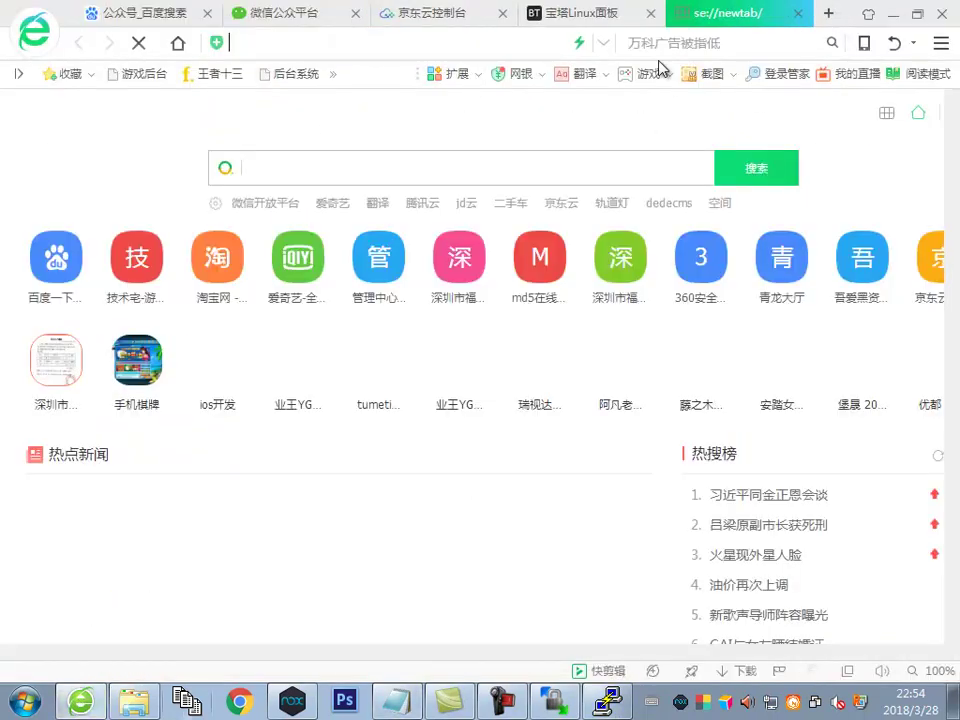
right_click(440, 42)
left_click(476, 55)
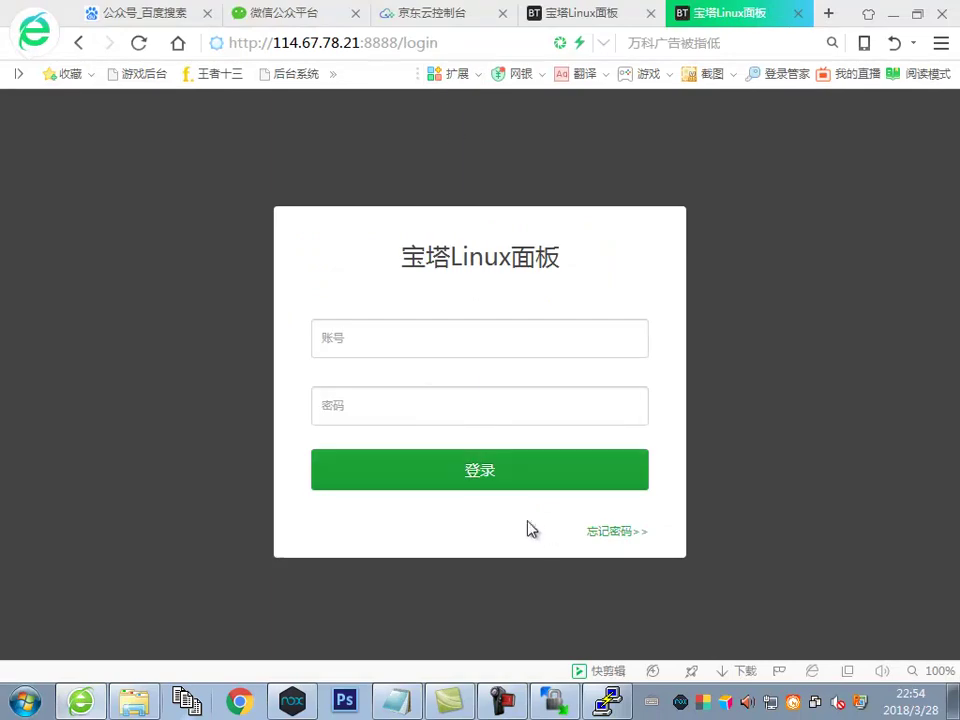
Sign in with the panel username and the password copied from the notes
left_click(413, 344)
type("admin")
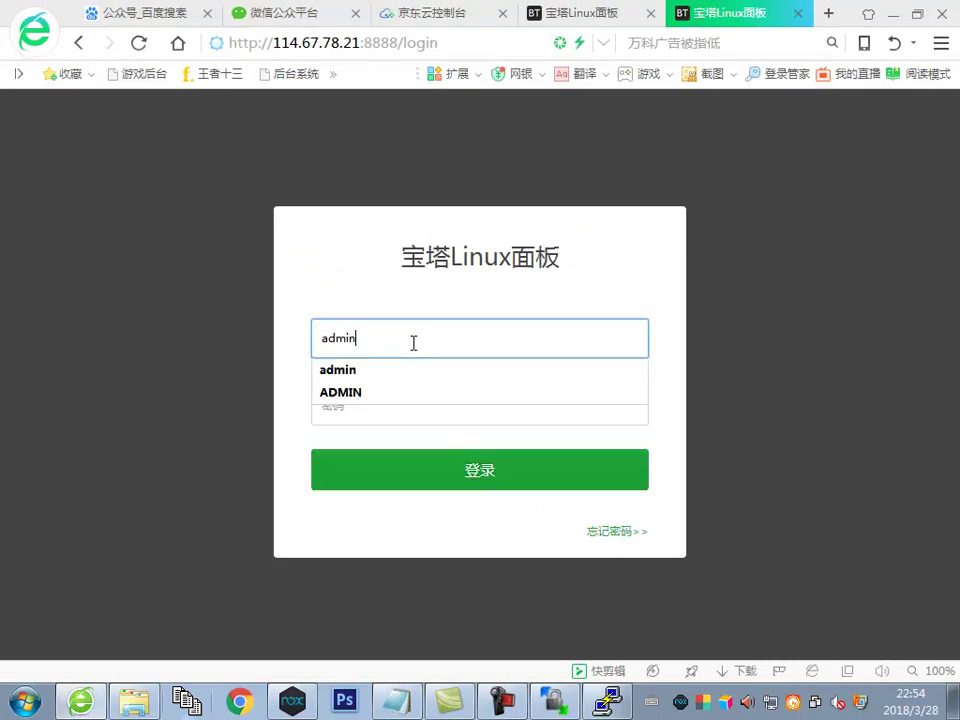
left_click(399, 702)
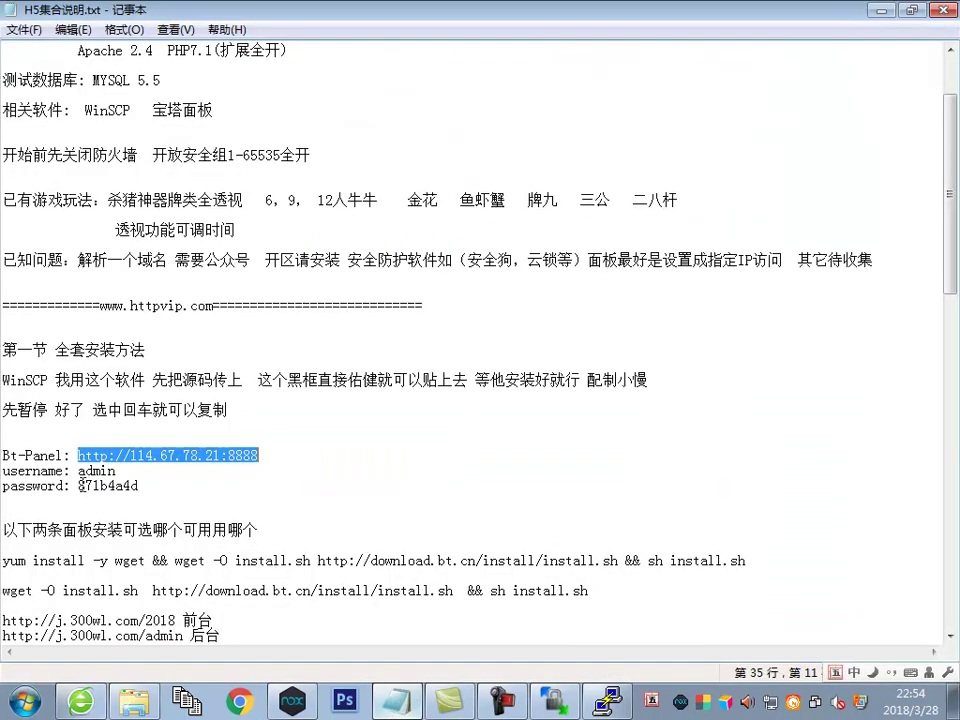
left_click_drag(80, 486, 148, 486)
left_click(80, 702)
left_click(399, 410)
key("ctrl+v")
left_click(435, 470)
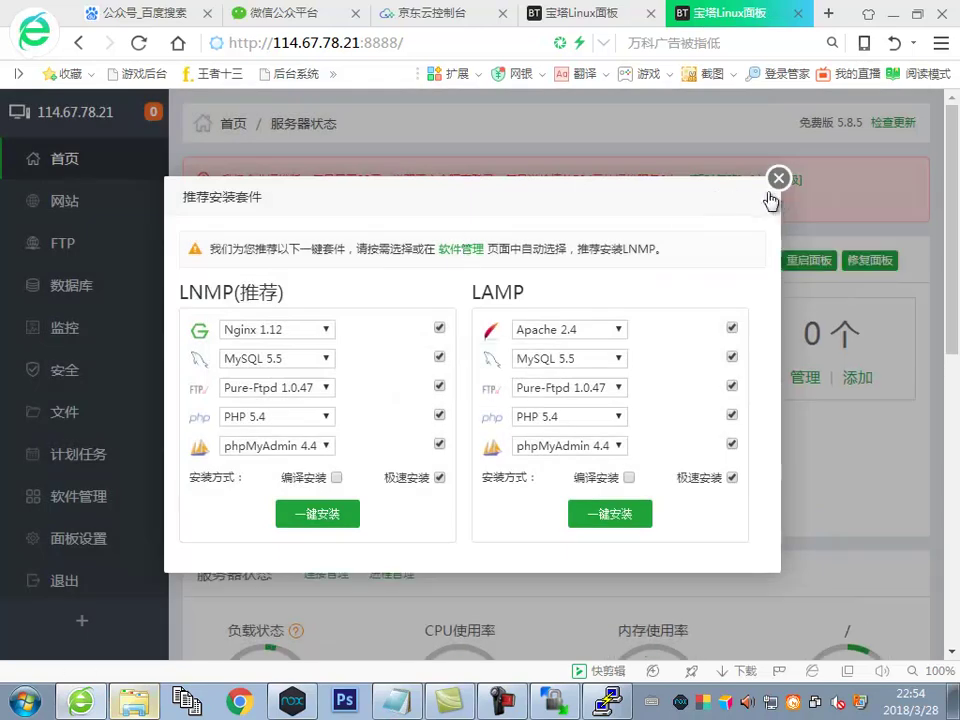
Dismiss the install-suite offer and queue Apache 2.4 from 软件管理
left_click(774, 185)
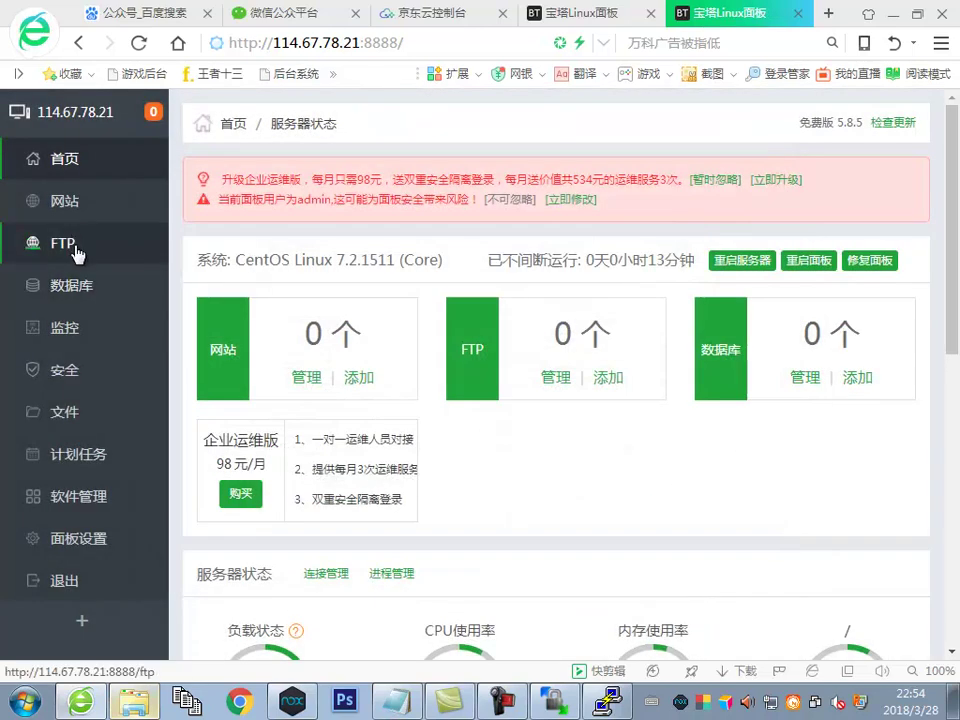
left_click(70, 506)
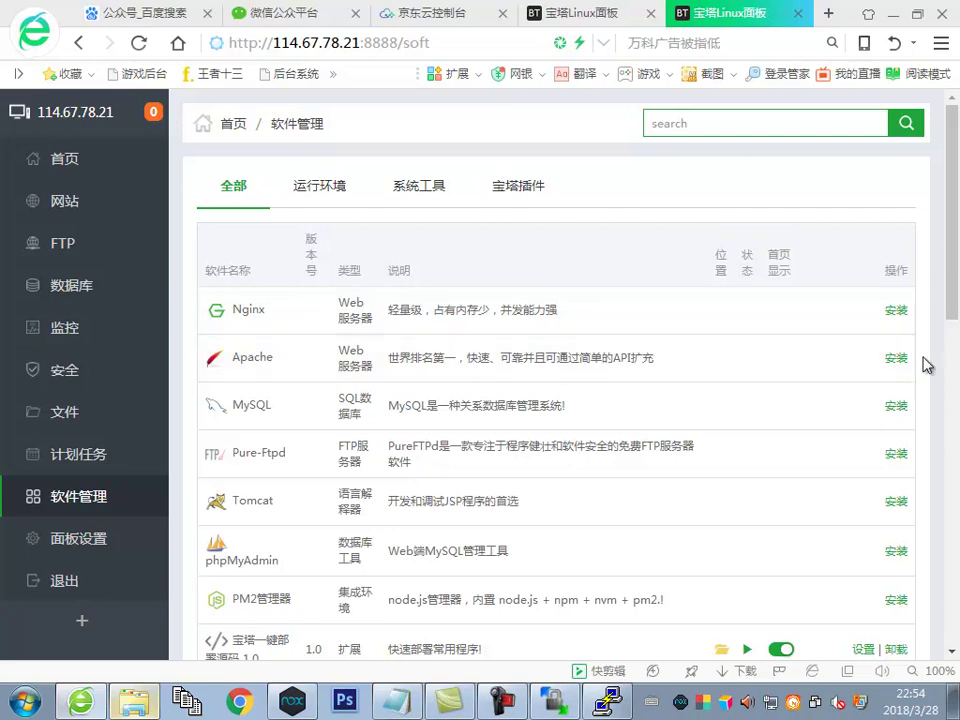
left_click(896, 359)
left_click(491, 348)
left_click(440, 366)
left_click(598, 459)
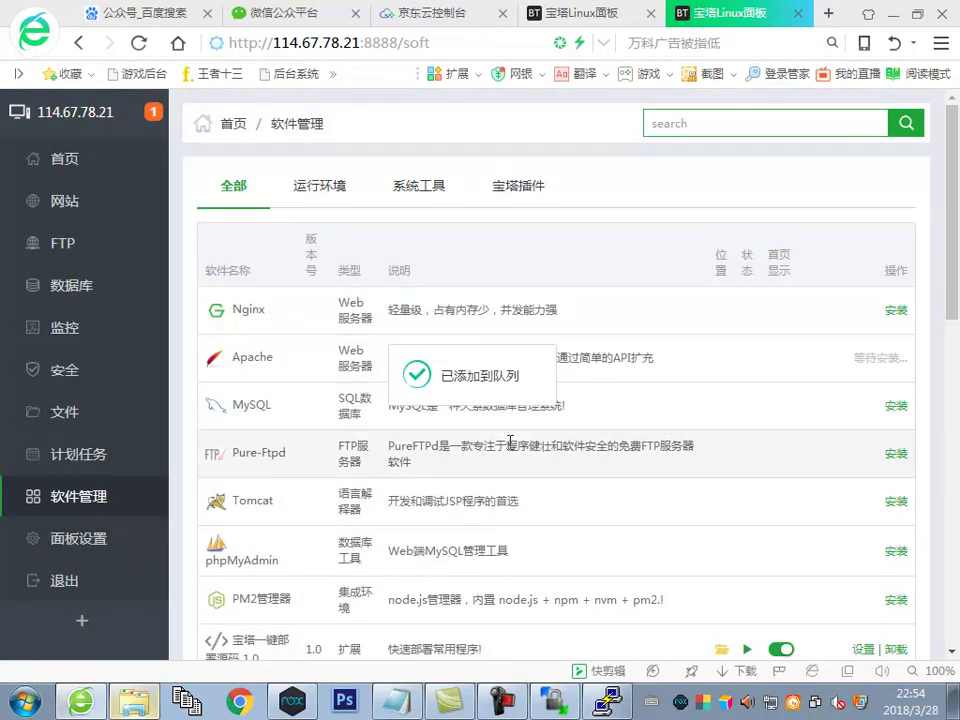
Queue the MySQL 5.5 and PHP-7.1 installs
left_click(893, 407)
left_click(525, 356)
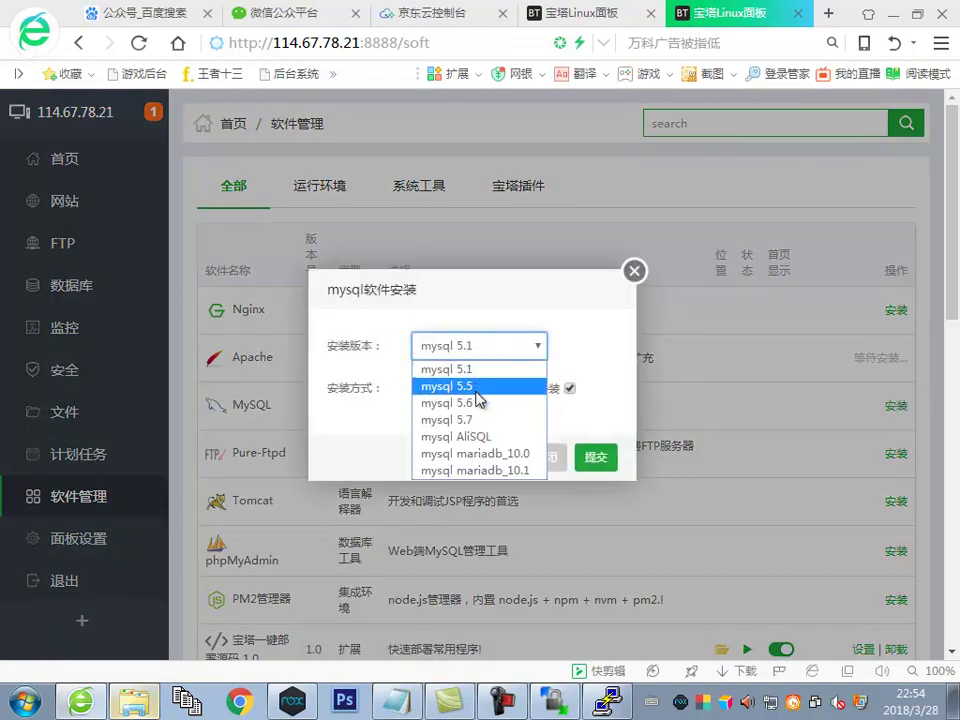
left_click(487, 387)
left_click(596, 459)
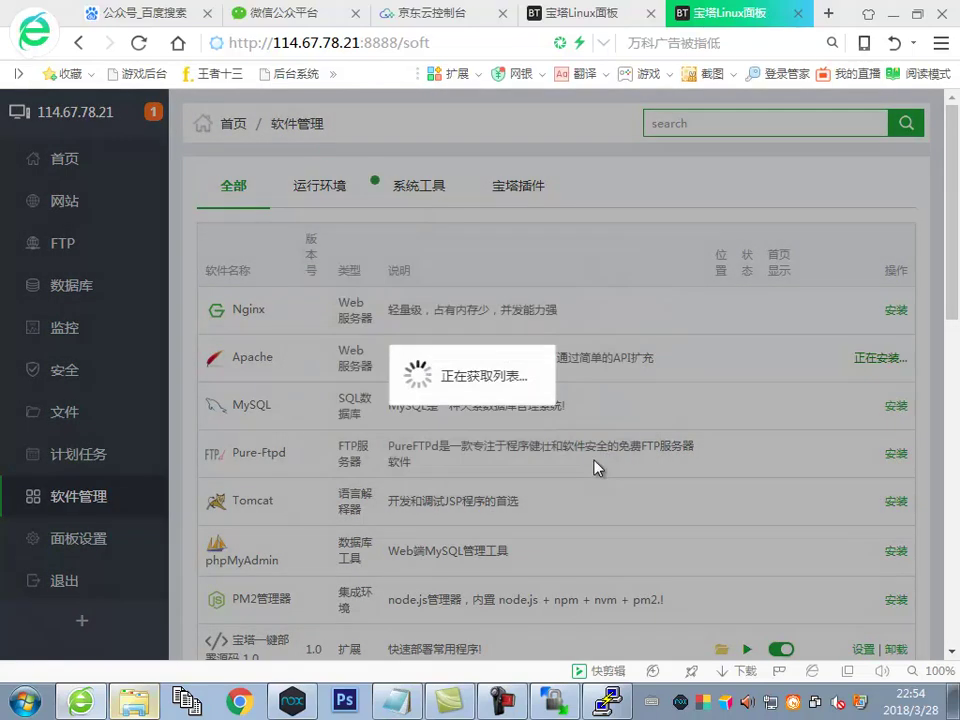
scroll(680, 461, "down", 3)
scroll(677, 462, "down", 2)
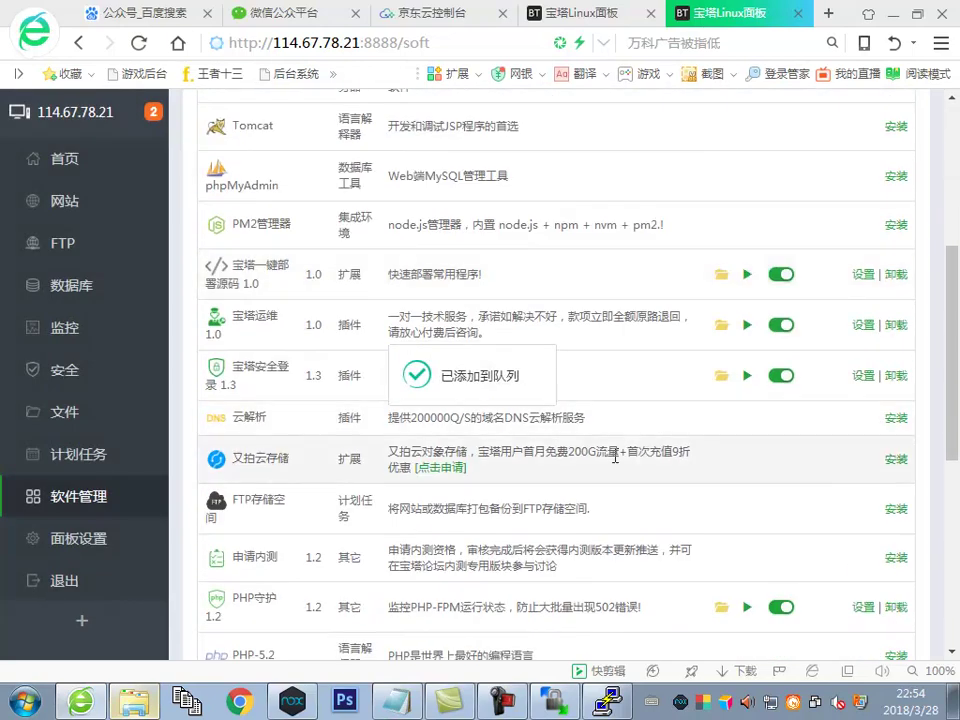
scroll(365, 441, "down", 6)
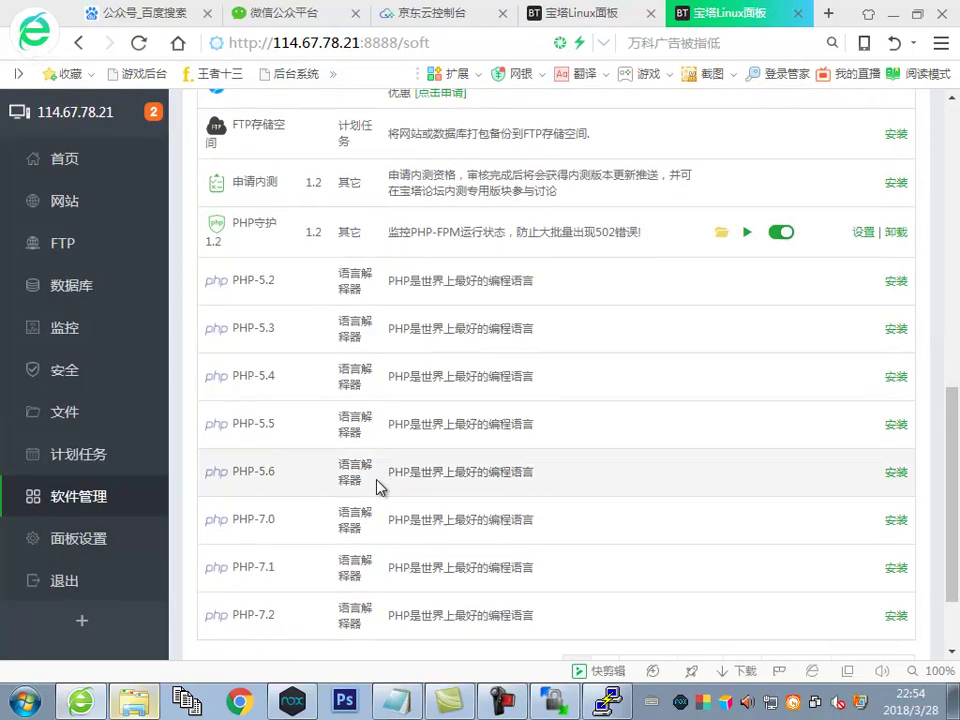
left_click_drag(357, 456, 512, 458)
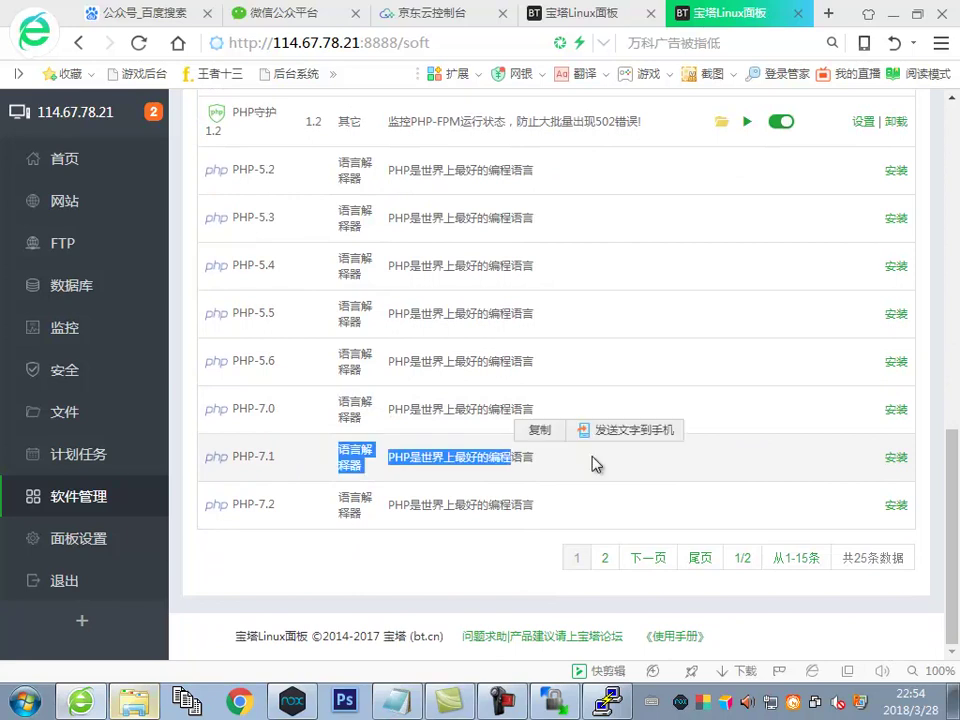
left_click(895, 458)
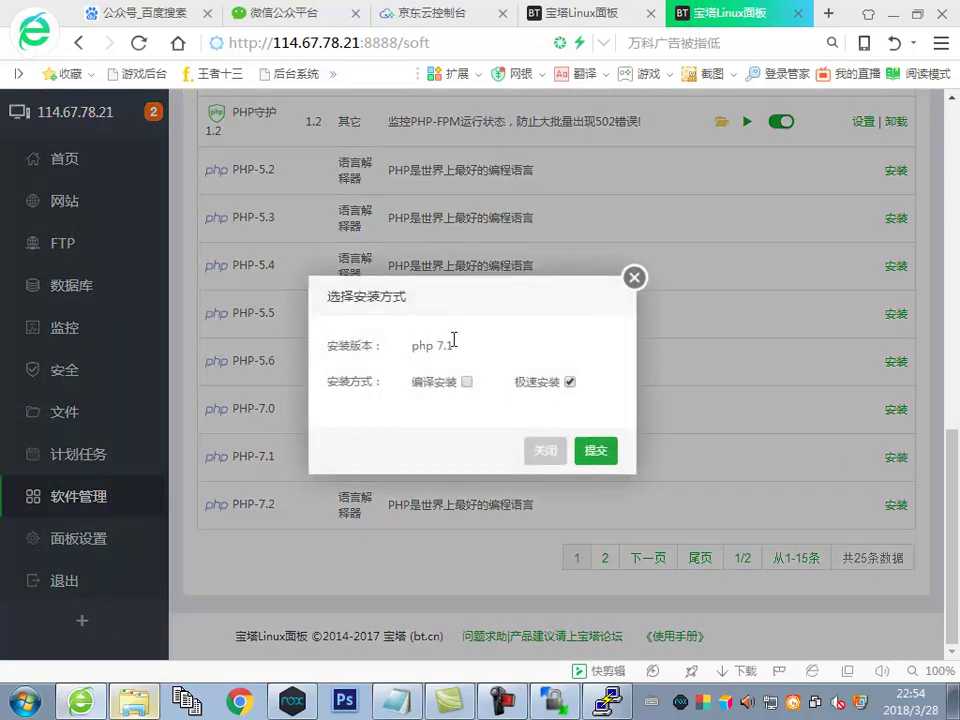
left_click(586, 454)
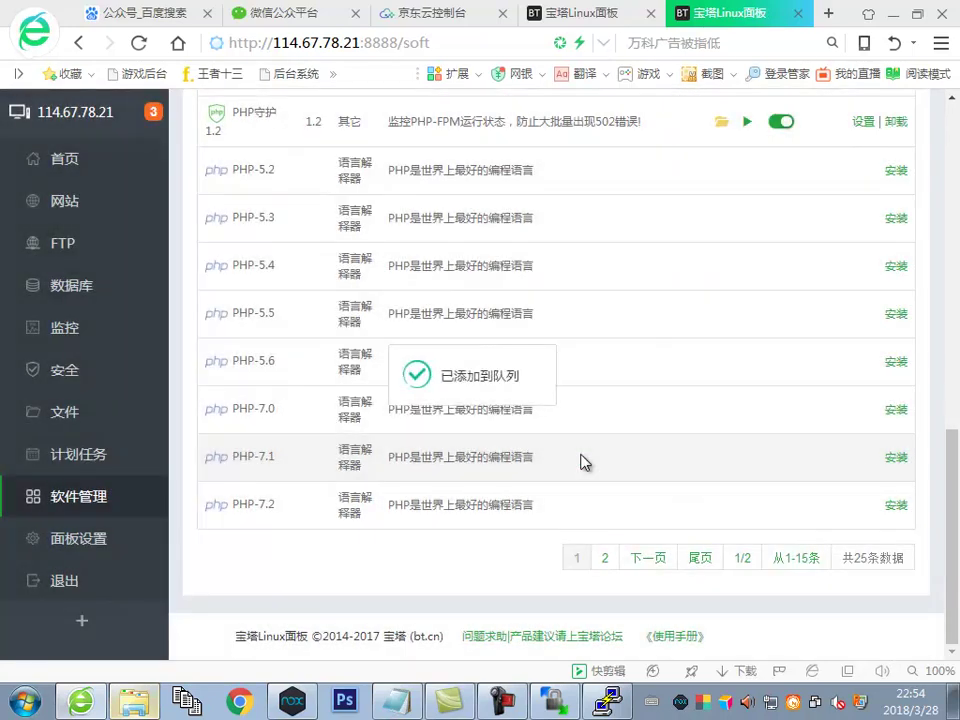
Check the task list showing the Apache, MySQL and PHP install progress
scroll(585, 462, "up", 8)
scroll(590, 462, "up", 2)
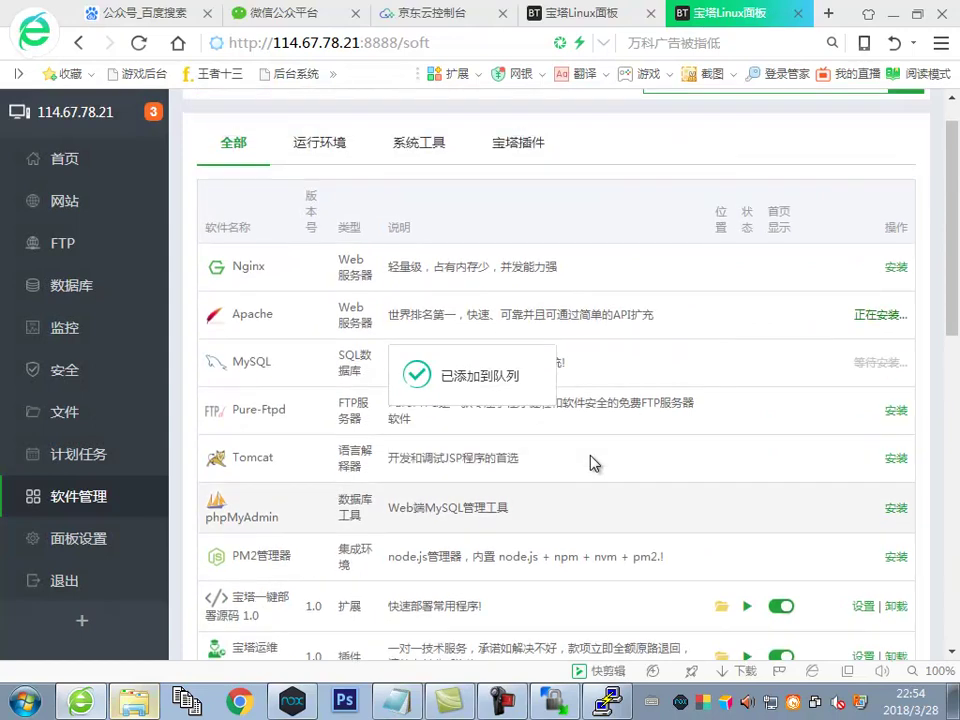
scroll(605, 457, "down", 2)
scroll(620, 452, "up", 2)
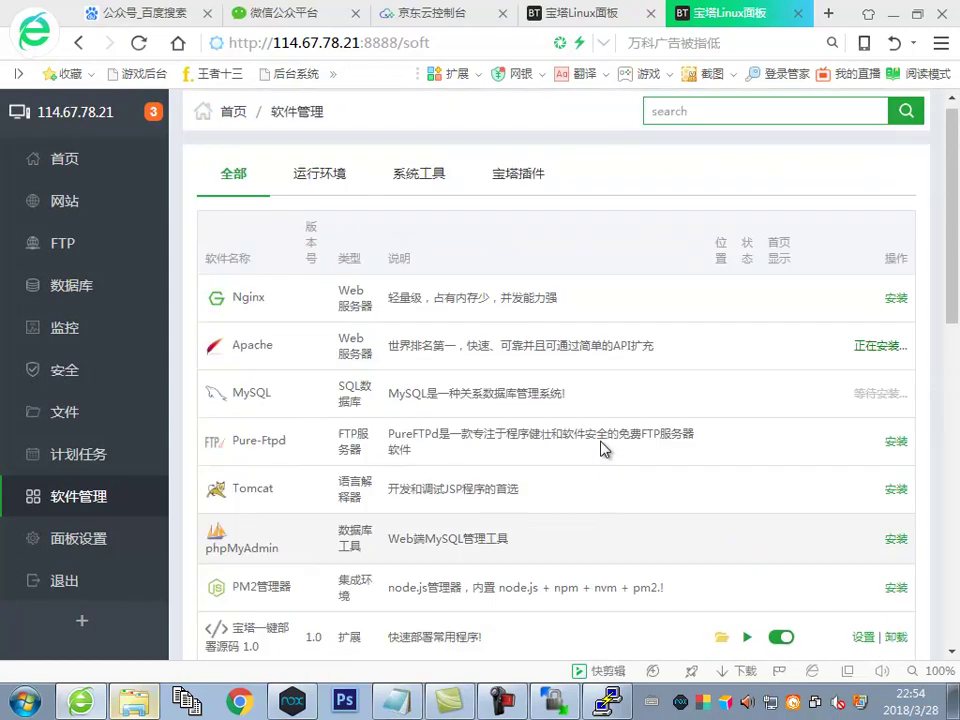
left_click(152, 114)
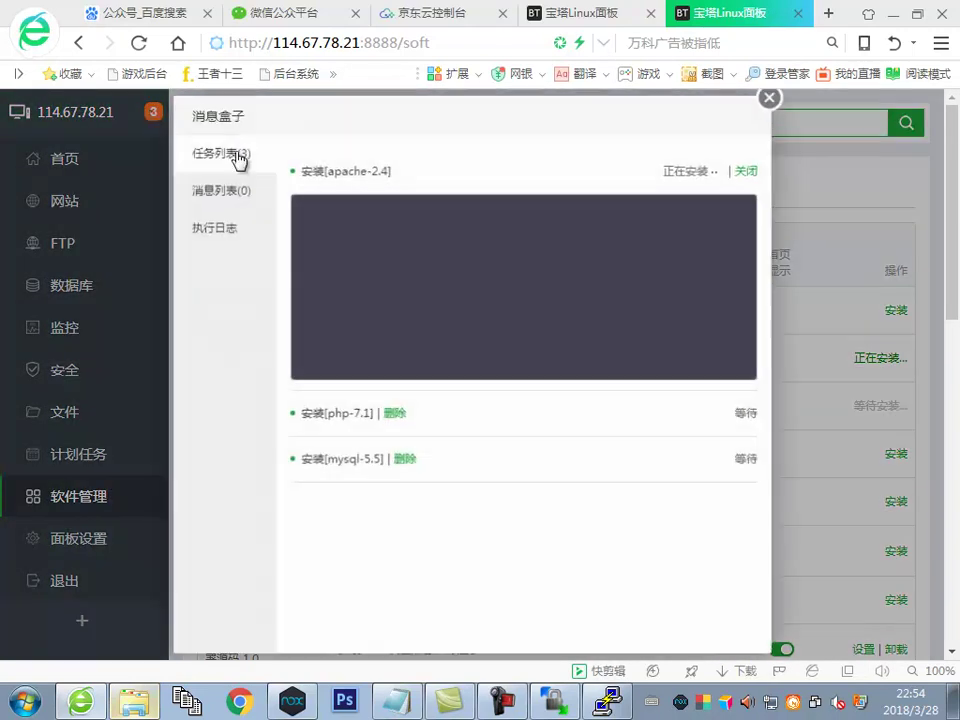
left_click(398, 700)
Review the Apache 2.4 / PHP7.1 requirement line, then place the cursor after the tip
scroll(362, 548, "up", 2)
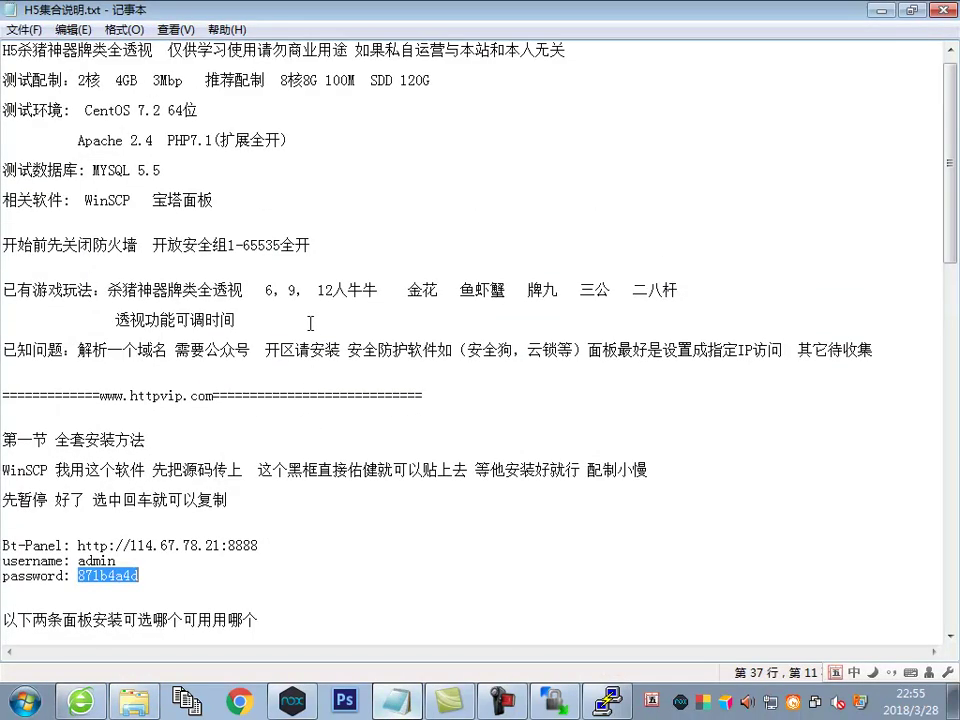
left_click_drag(75, 140, 250, 148)
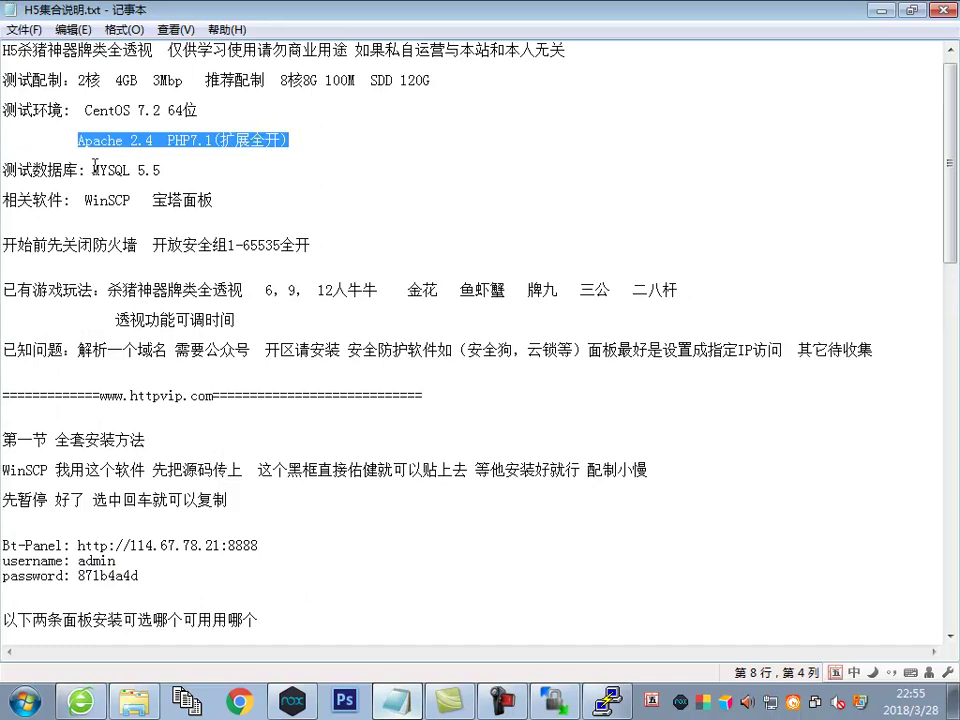
left_click_drag(94, 167, 160, 170)
scroll(300, 460, "down", 3)
left_click(328, 369)
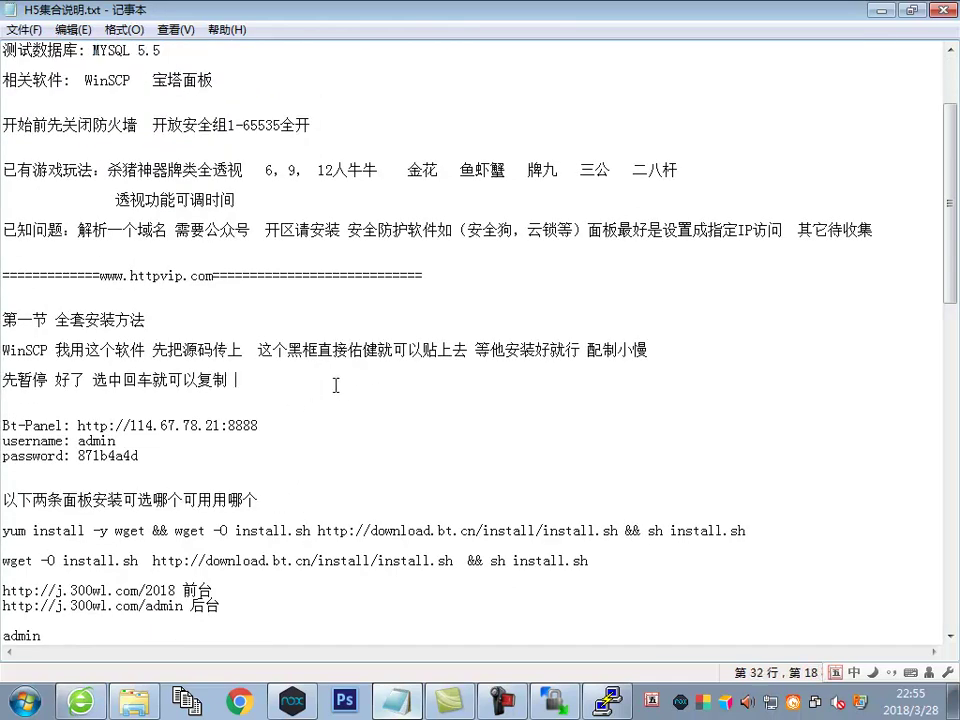
Type the remark '先安装三个即可 一会好了我继续先暂停 这安装过程看你配制' with the Wubi IME
type("选")
key("BackSpace")
type("tfq")
key("space")
type("pv")
key("space")
type("ufyedg")
key("space")
type("wh")
key("space")
type("vc6")
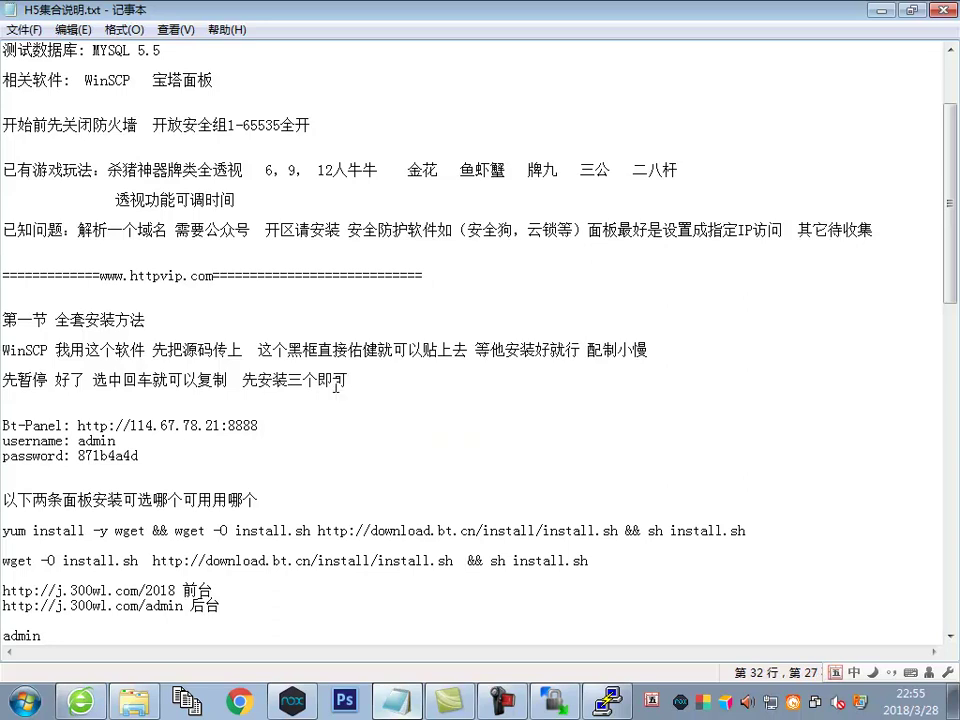
type(" g wf vb b q x")
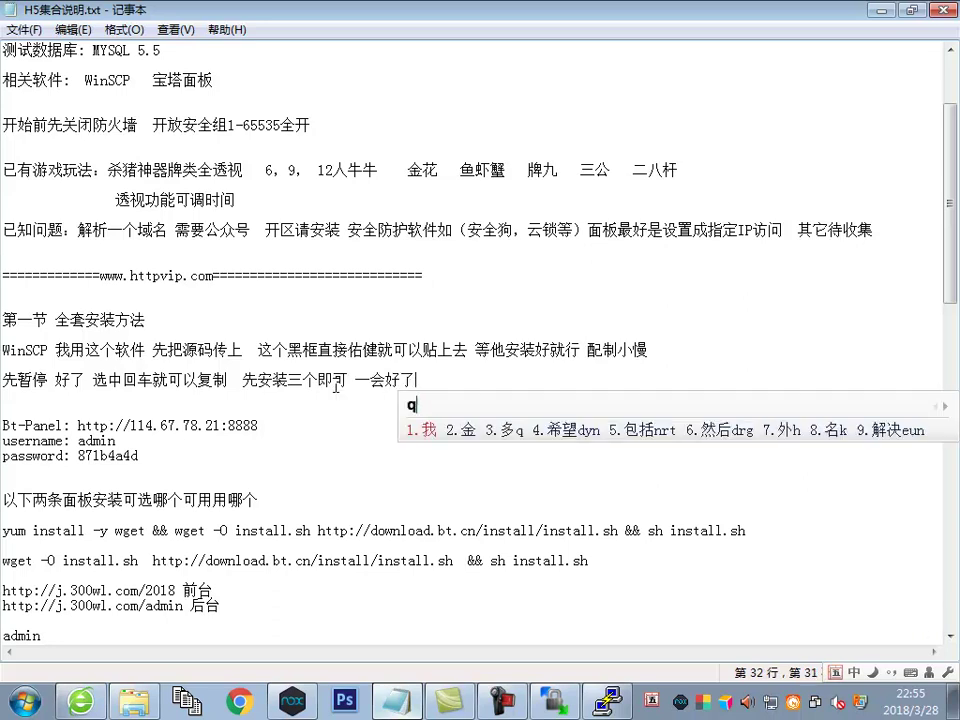
type("7tfq lr")
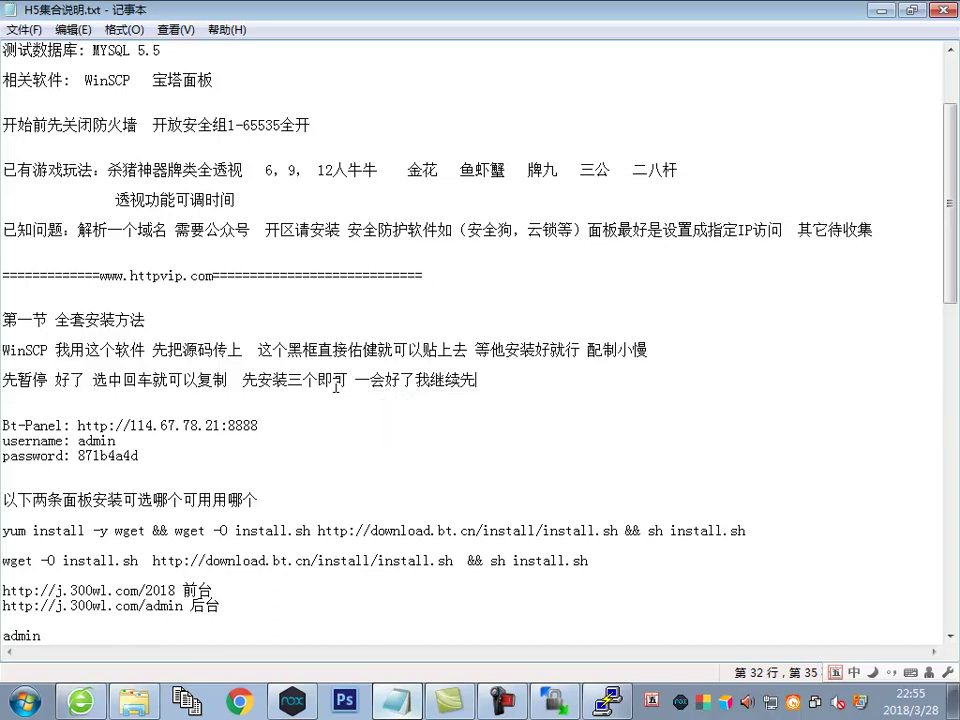
type("4wyp")
key("space")
type("gkhgyaci")
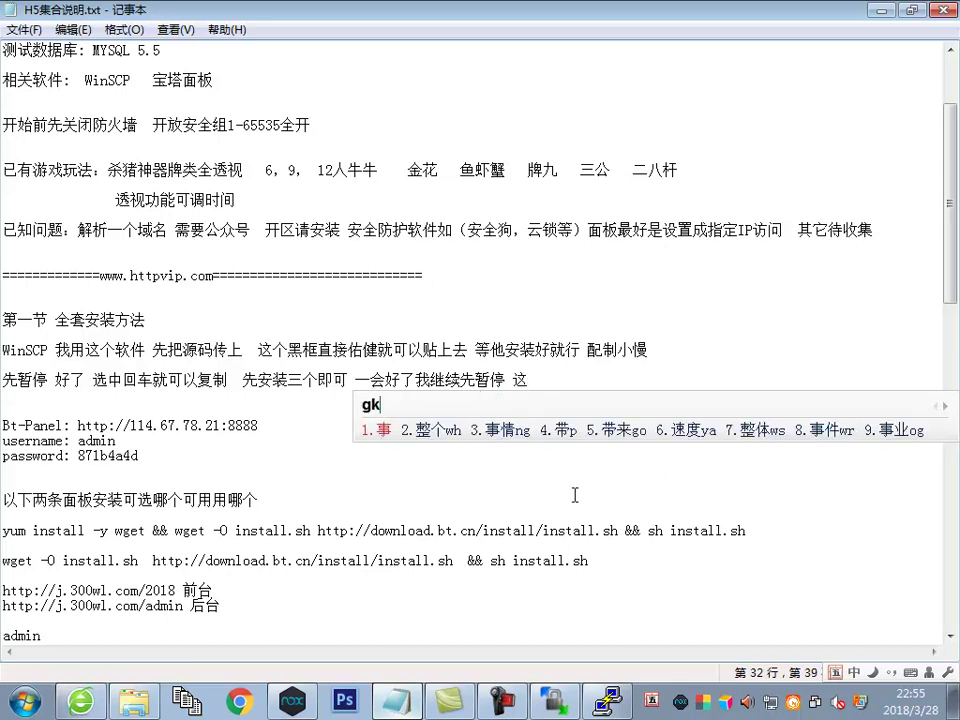
type("pv uf fp tktt")
key("BackSpace")
key("BackSpace")
key("BackSpace")
type("kgg rhf")
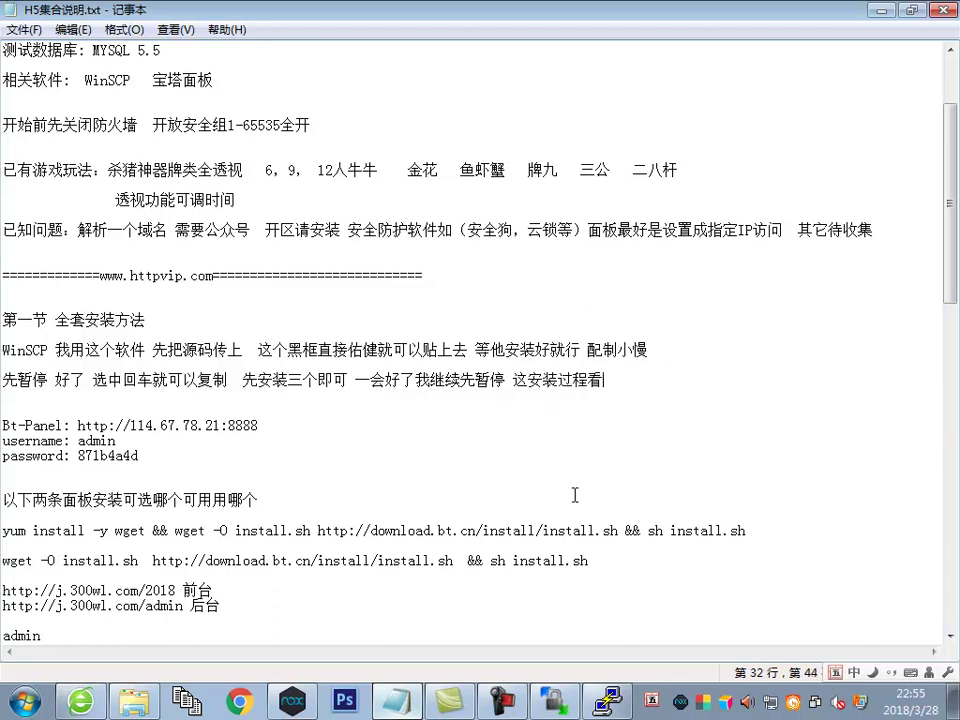
type("sgnnrmhj")
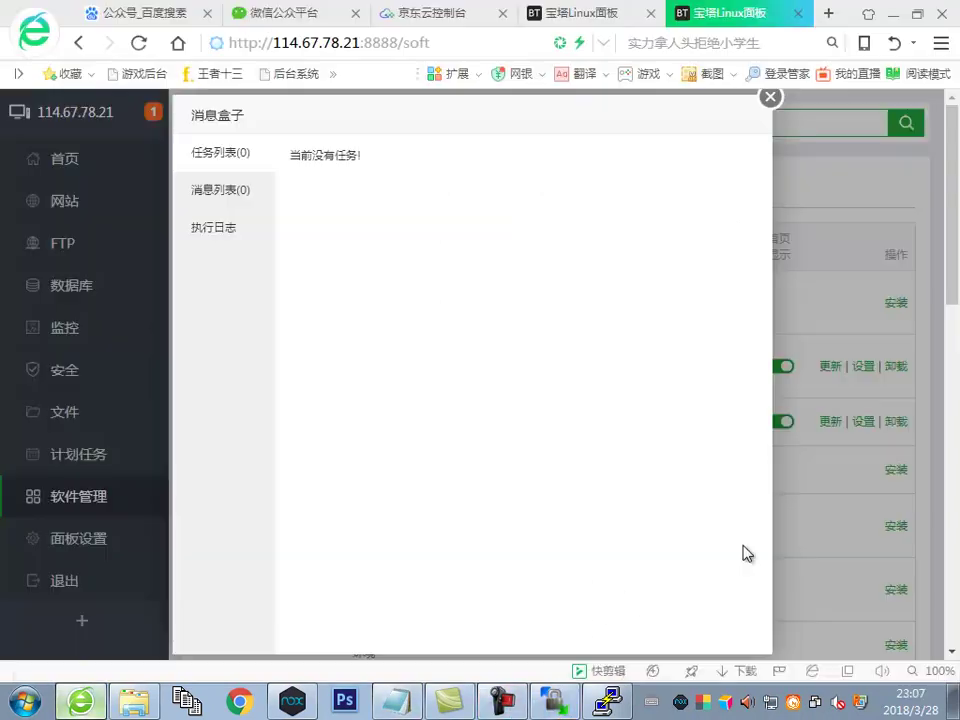
Add a new line '好了现在安装扩展' below the password line in the notes
left_click(398, 700)
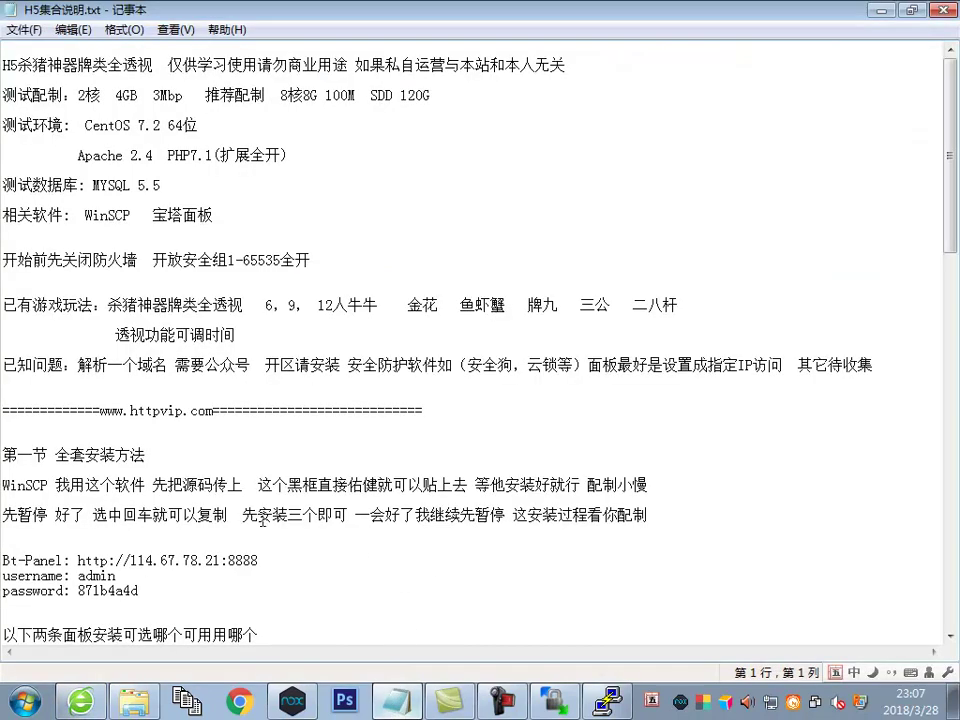
scroll(290, 520, "down", 1)
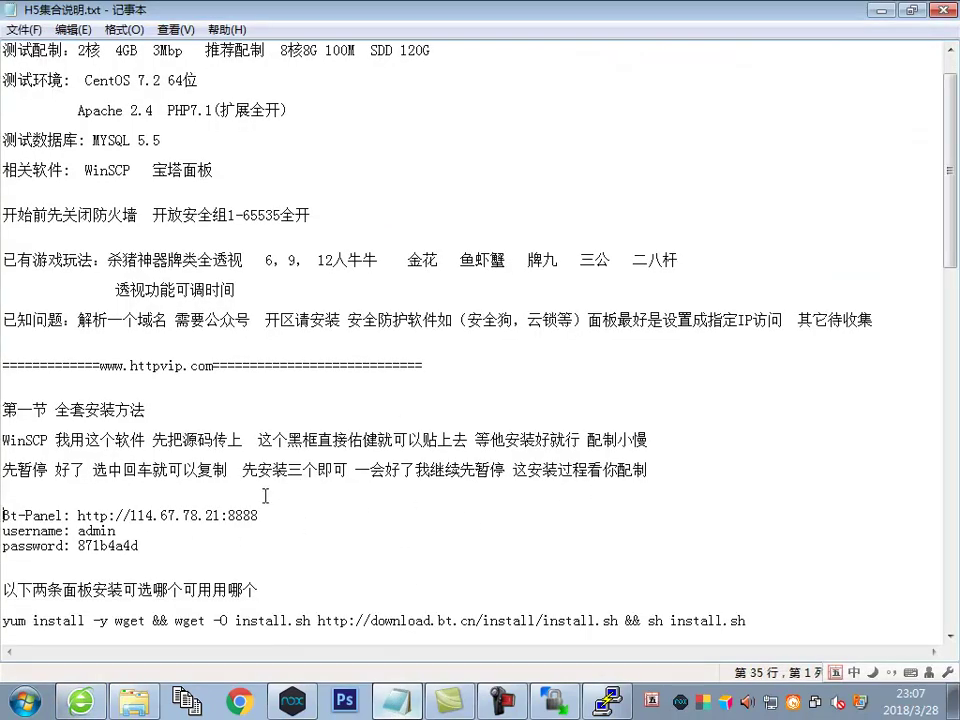
key("Return")
key("Return")
key("Up")
type("好了")
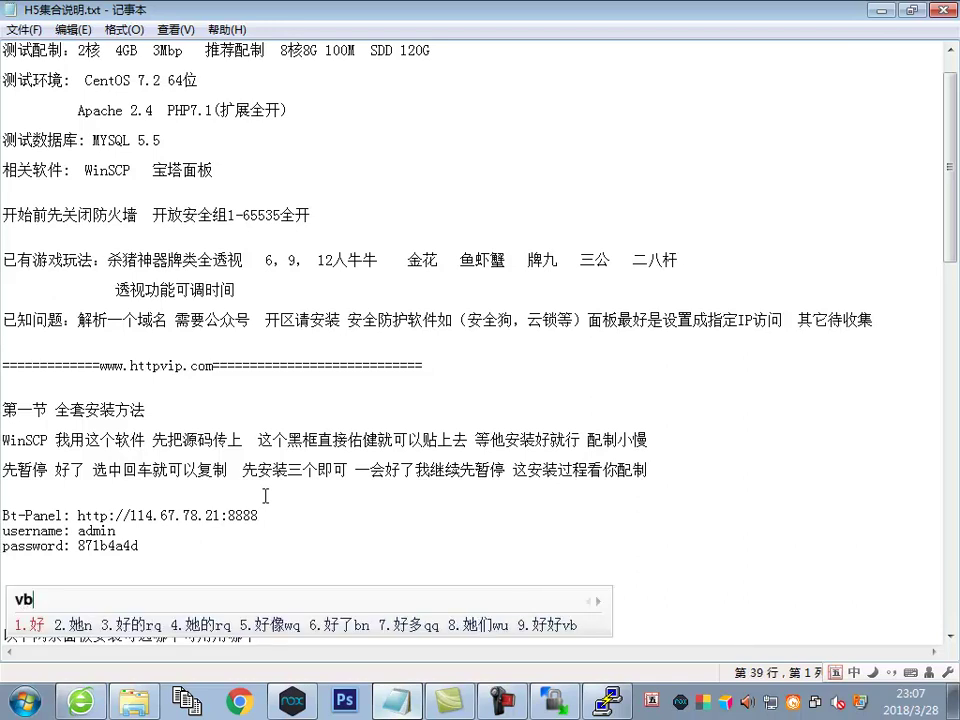
type("现在安装")
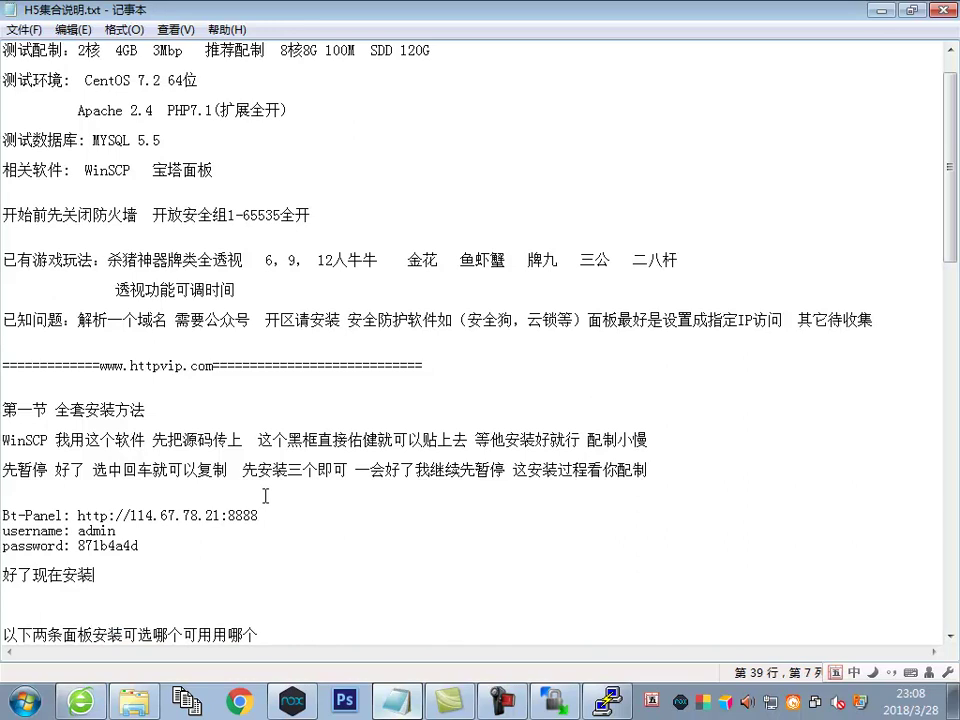
type("kuoz")
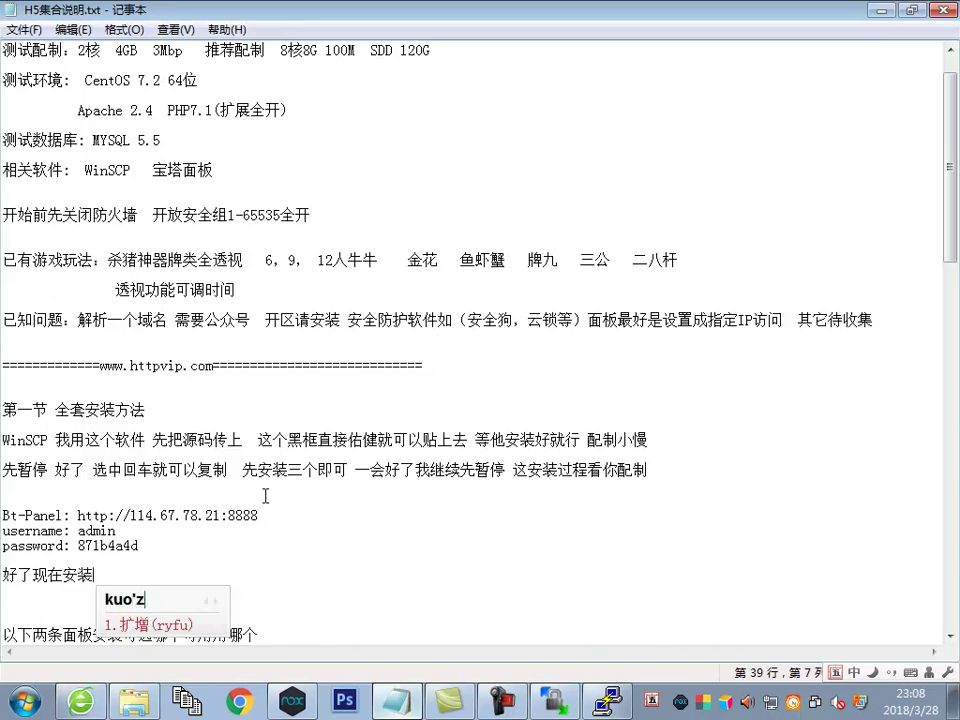
type("h")
key("space")
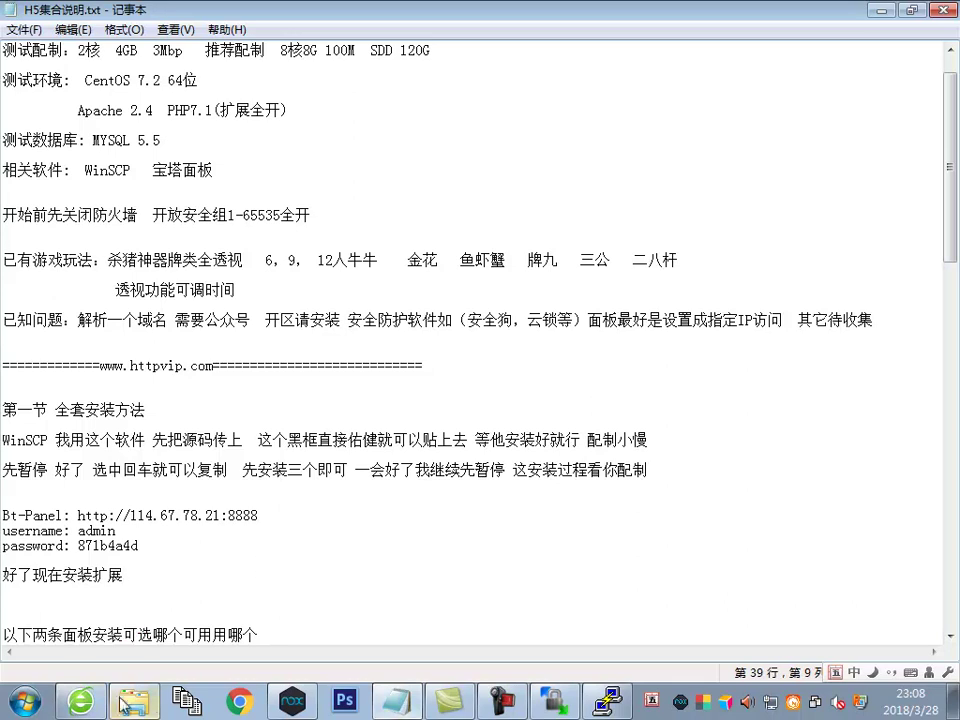
Close the task message box and open PHP-7.1's 安装扩展 list in 软件管理
left_click(82, 701)
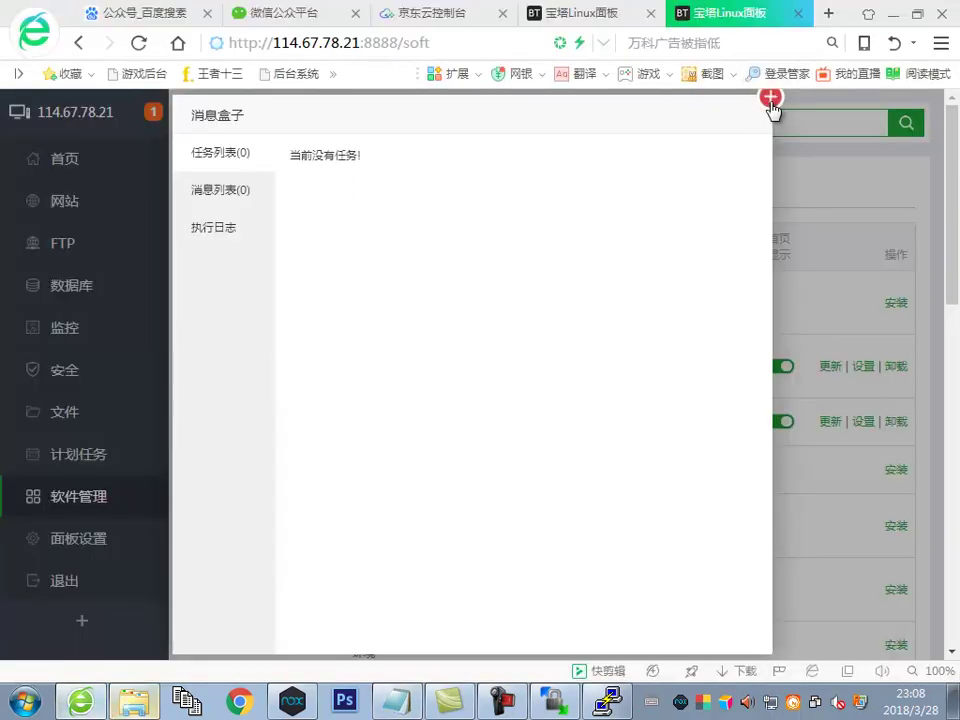
left_click(771, 97)
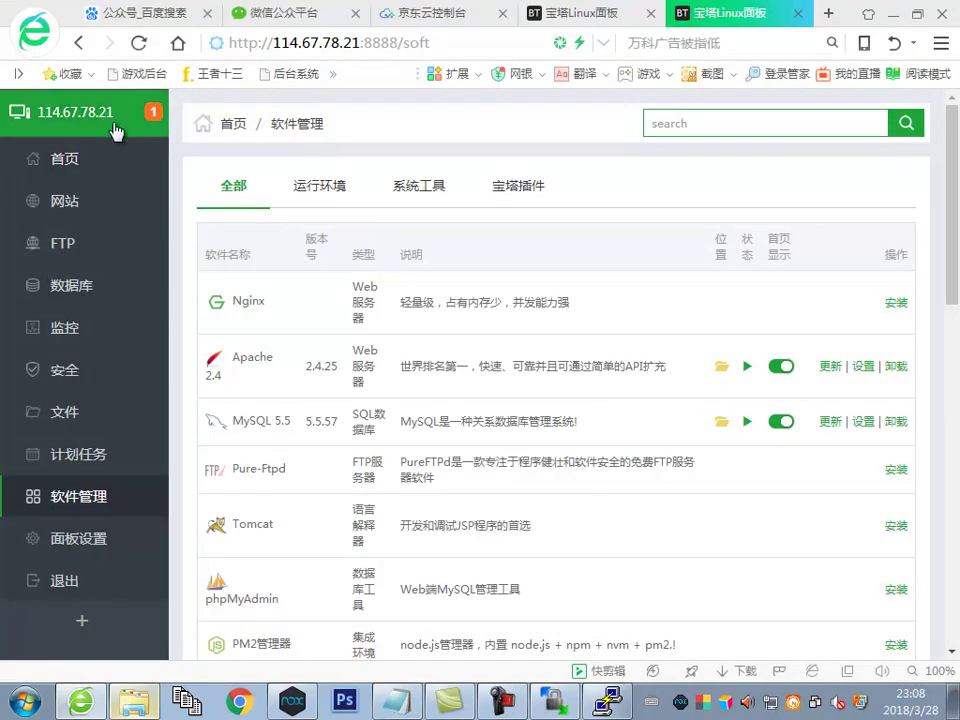
left_click(153, 111)
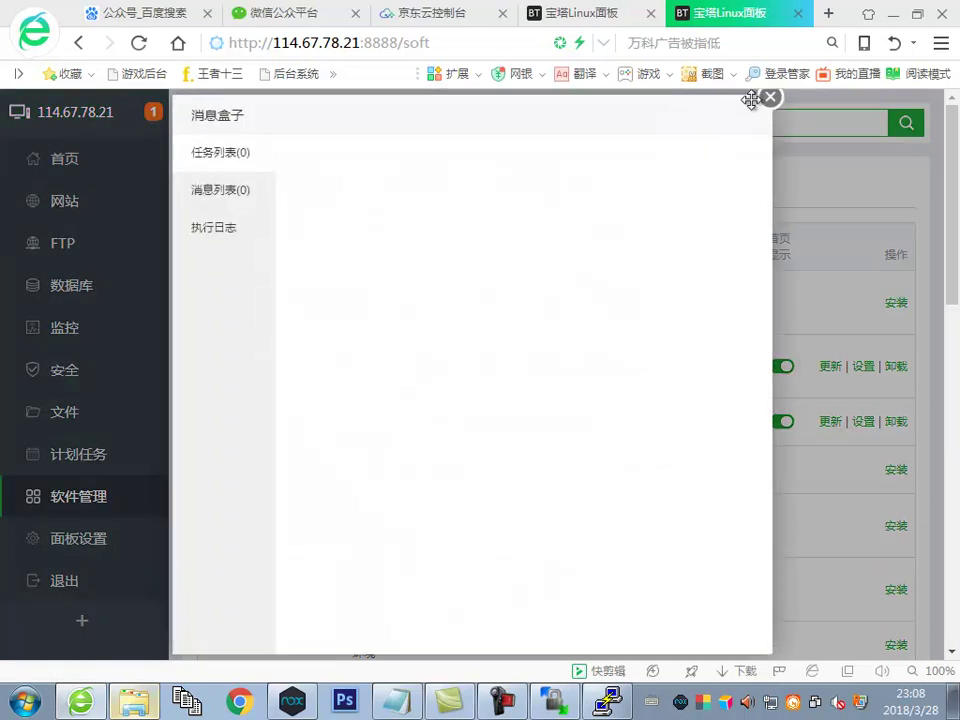
left_click(770, 97)
scroll(514, 317, "down", 10)
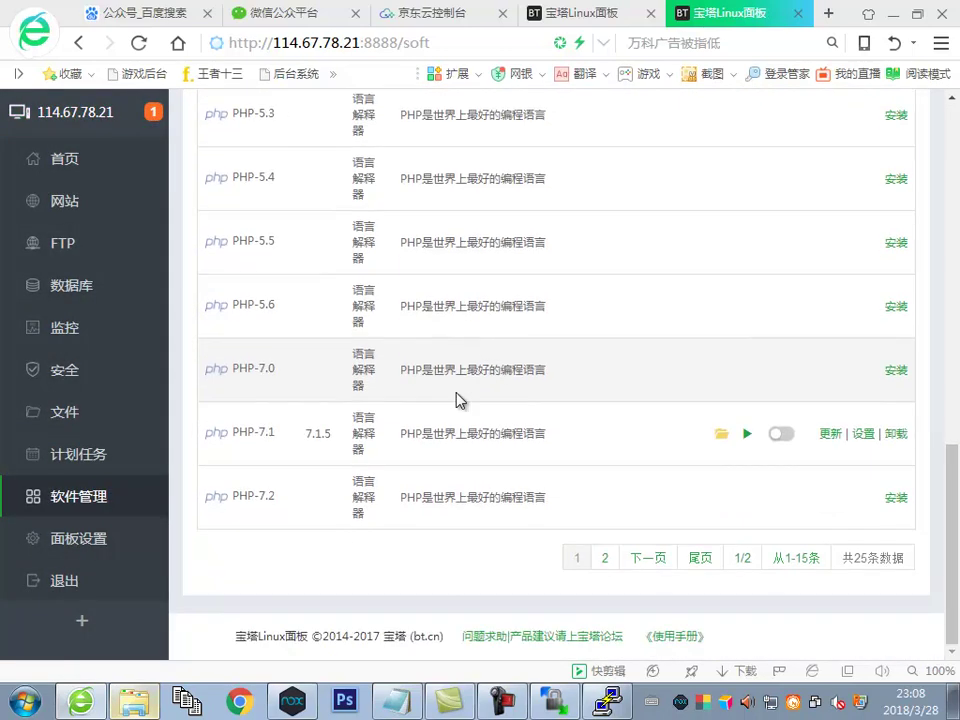
left_click(863, 434)
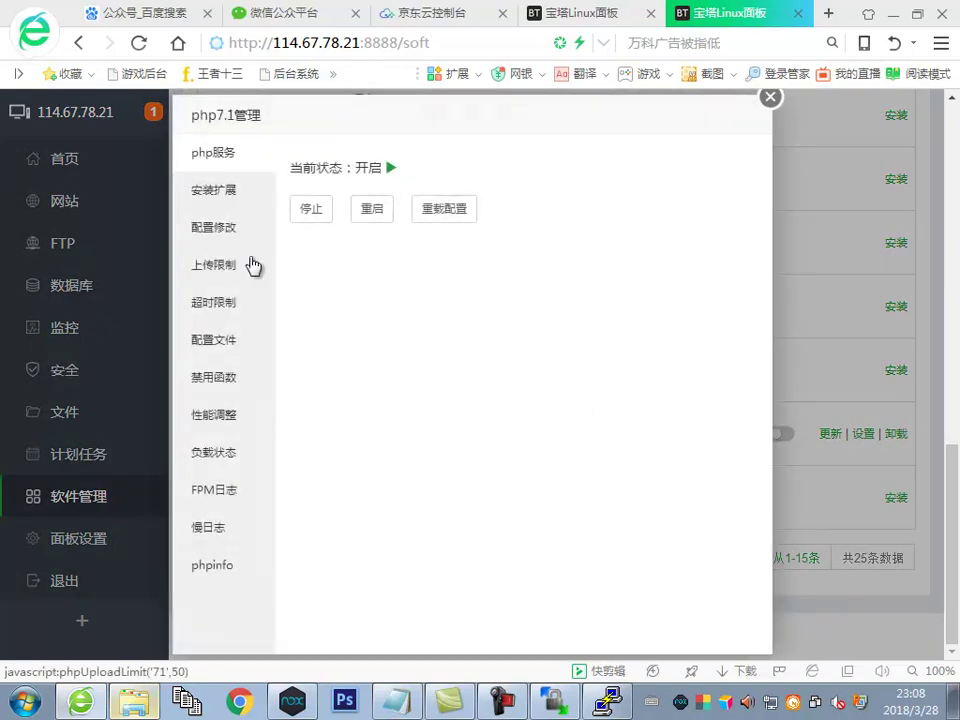
left_click(218, 192)
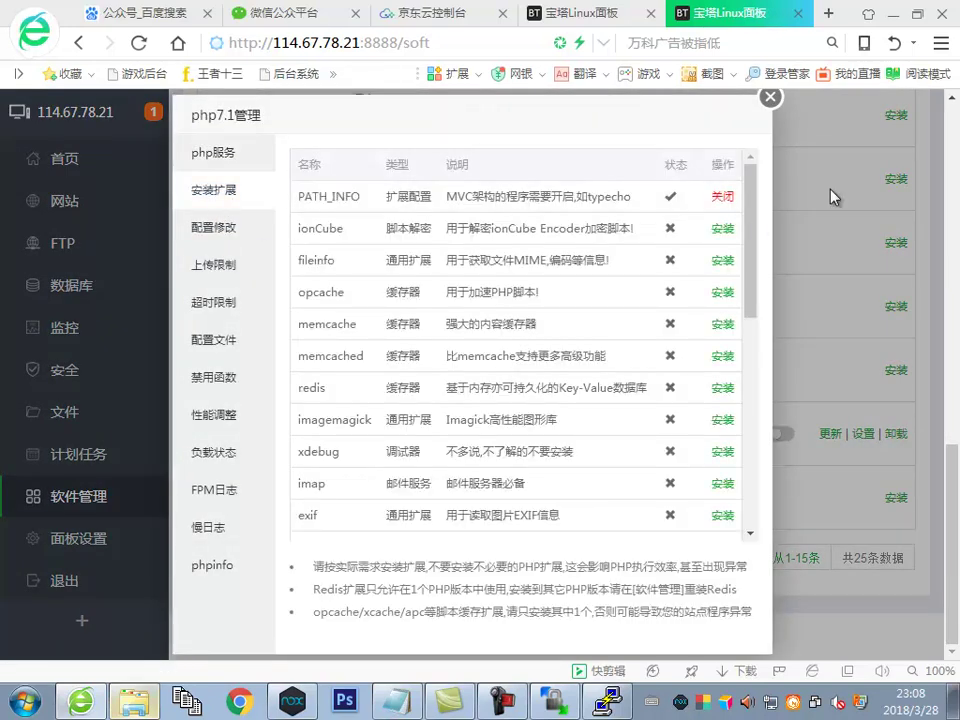
Queue the ionCube, fileinfo, opcache, memcache and memcached PHP 7.1 extensions
left_click(722, 228)
left_click(598, 422)
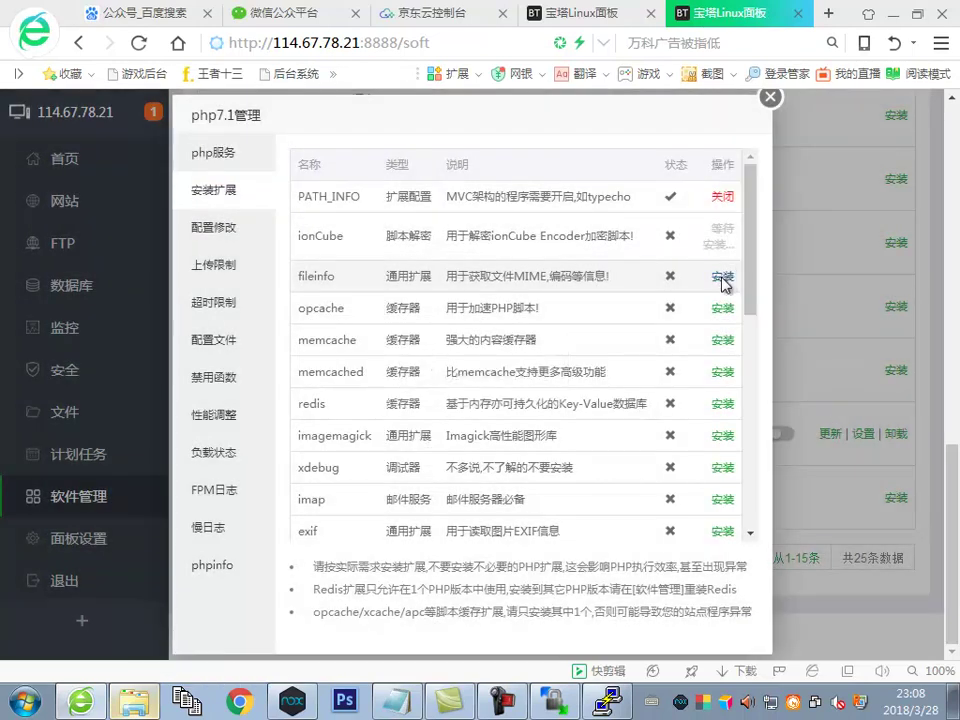
left_click(722, 261)
left_click(585, 425)
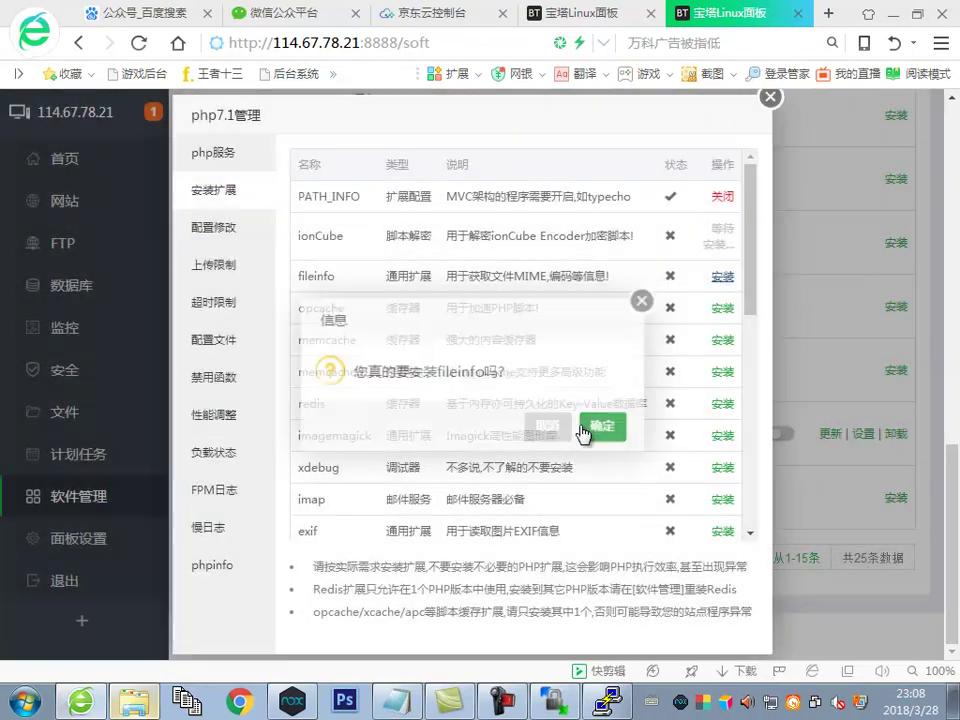
left_click(722, 276)
left_click(596, 426)
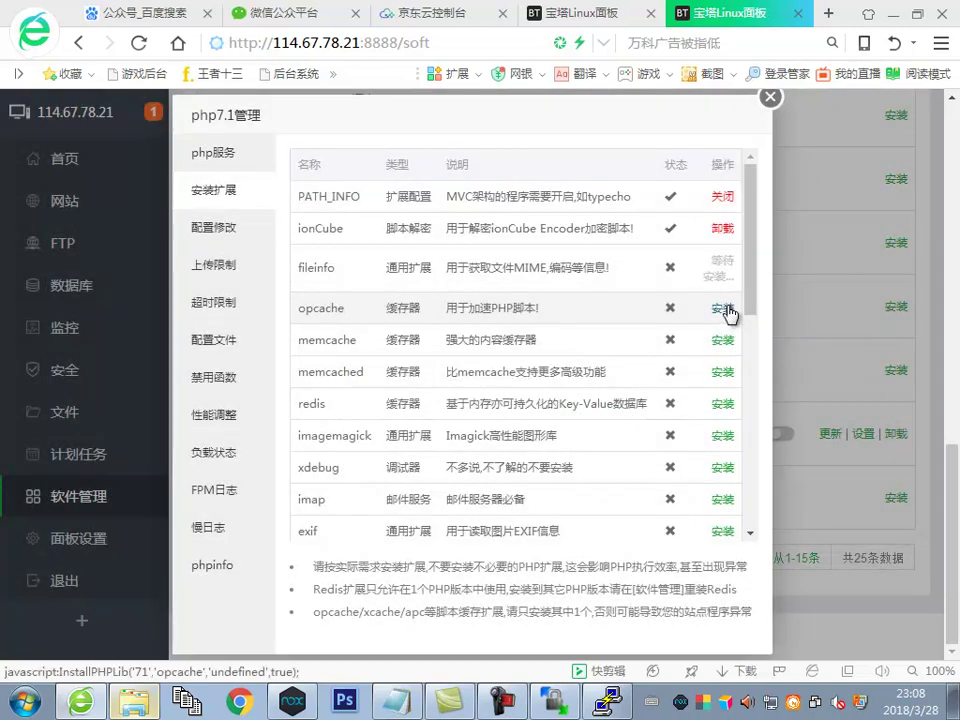
left_click(722, 308)
left_click(596, 423)
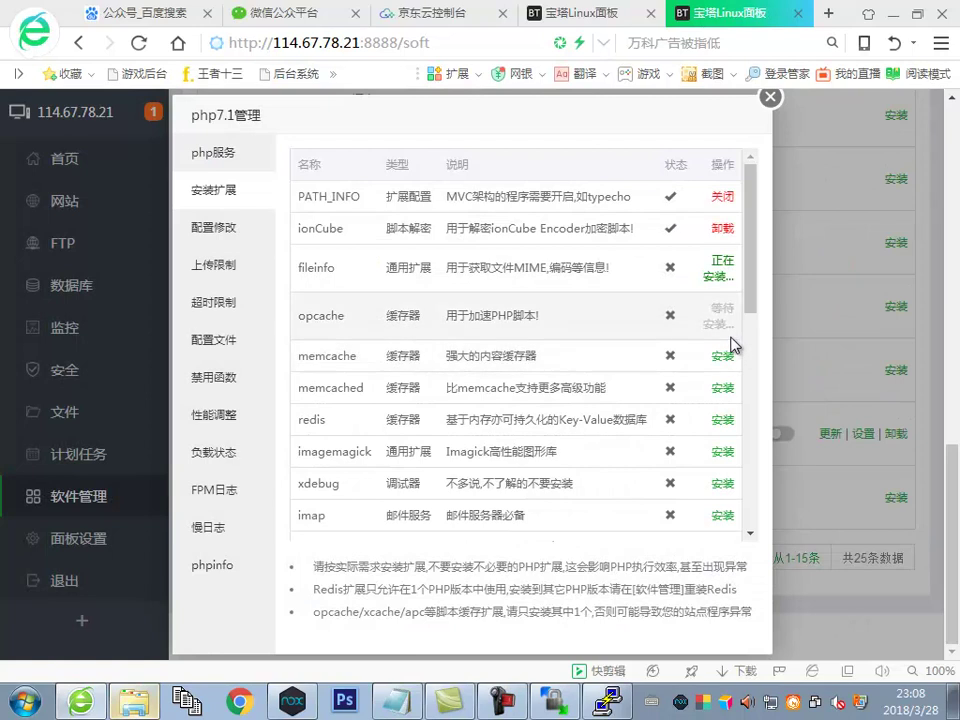
left_click(722, 357)
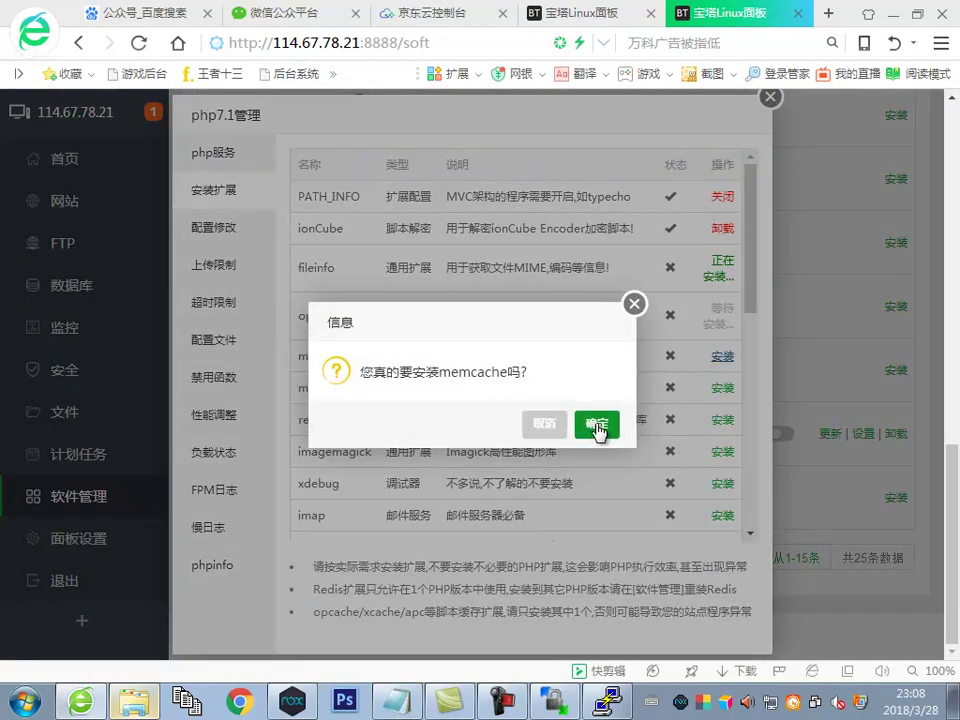
left_click(600, 424)
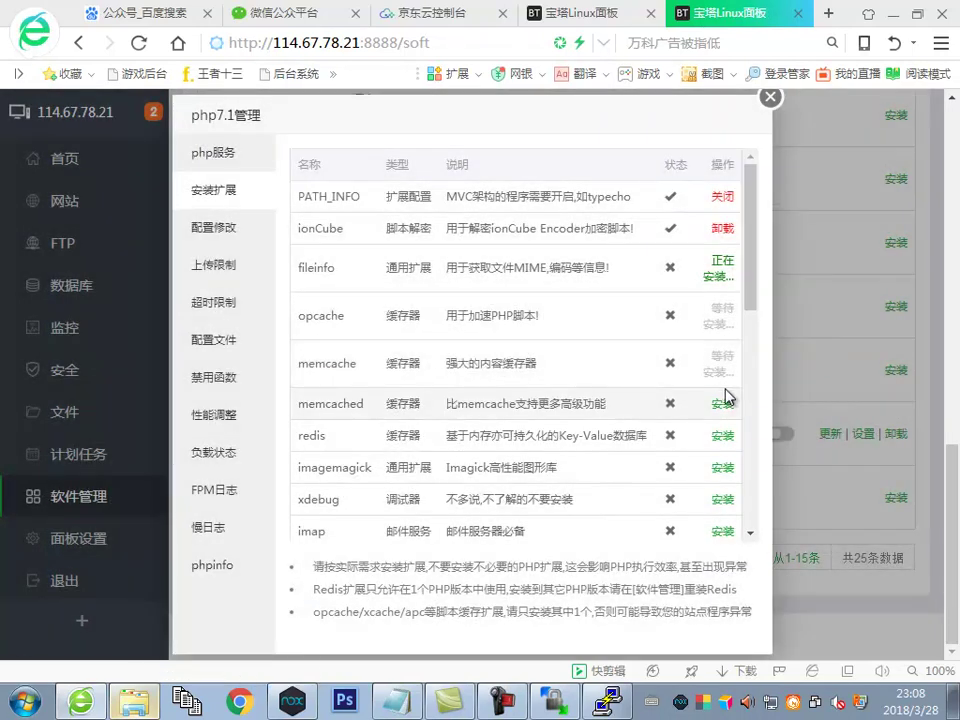
left_click(722, 403)
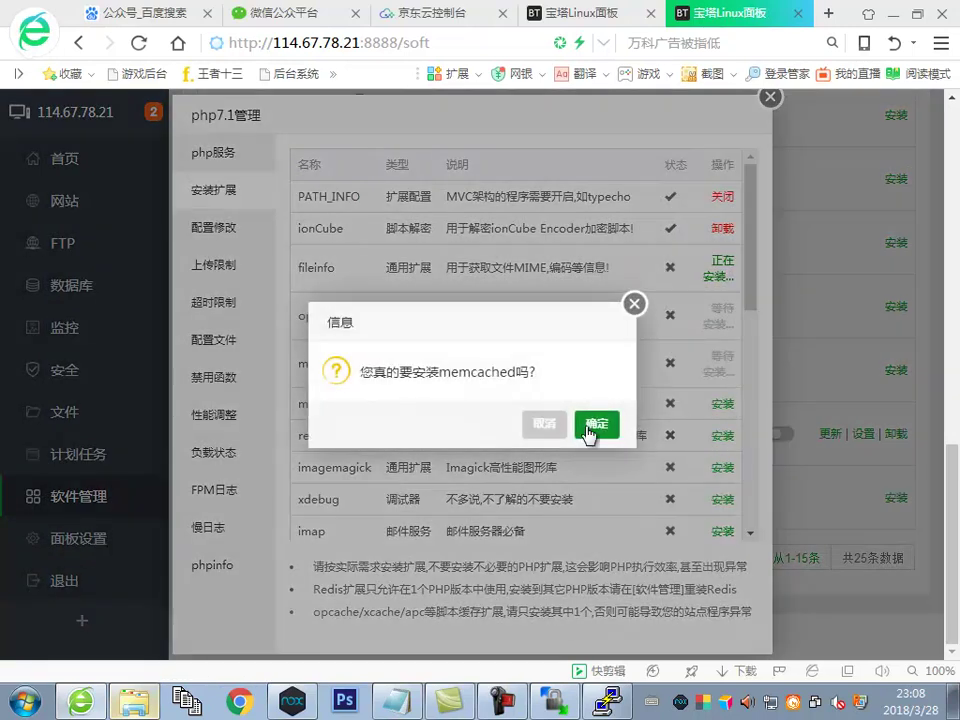
left_click(612, 424)
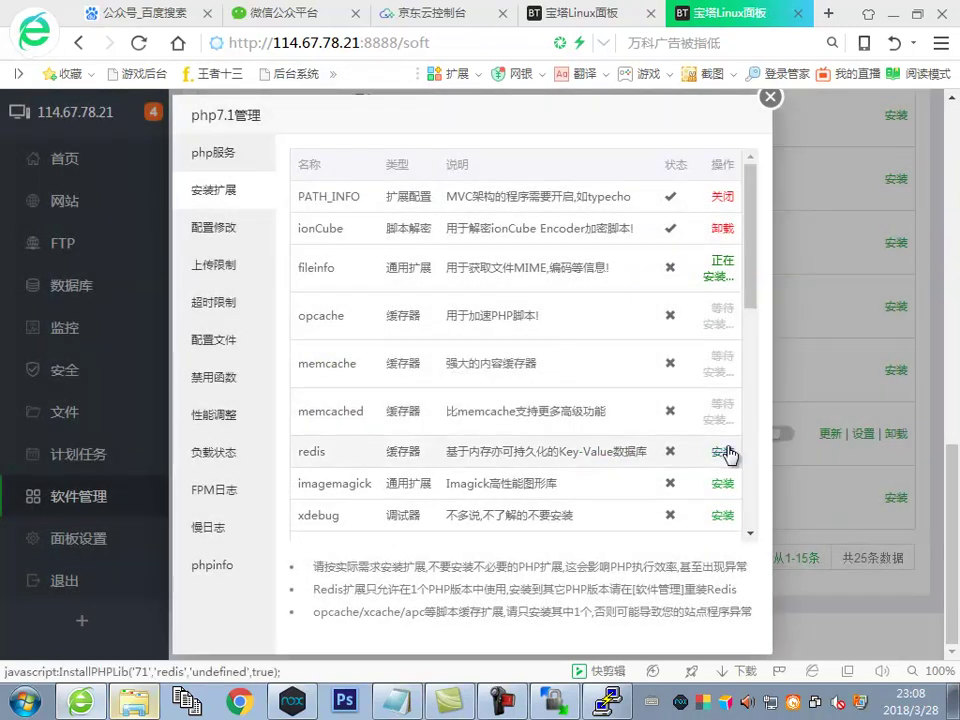
Queue the redis, imagemagick and xdebug extensions, confirming each with 确定
left_click(722, 451)
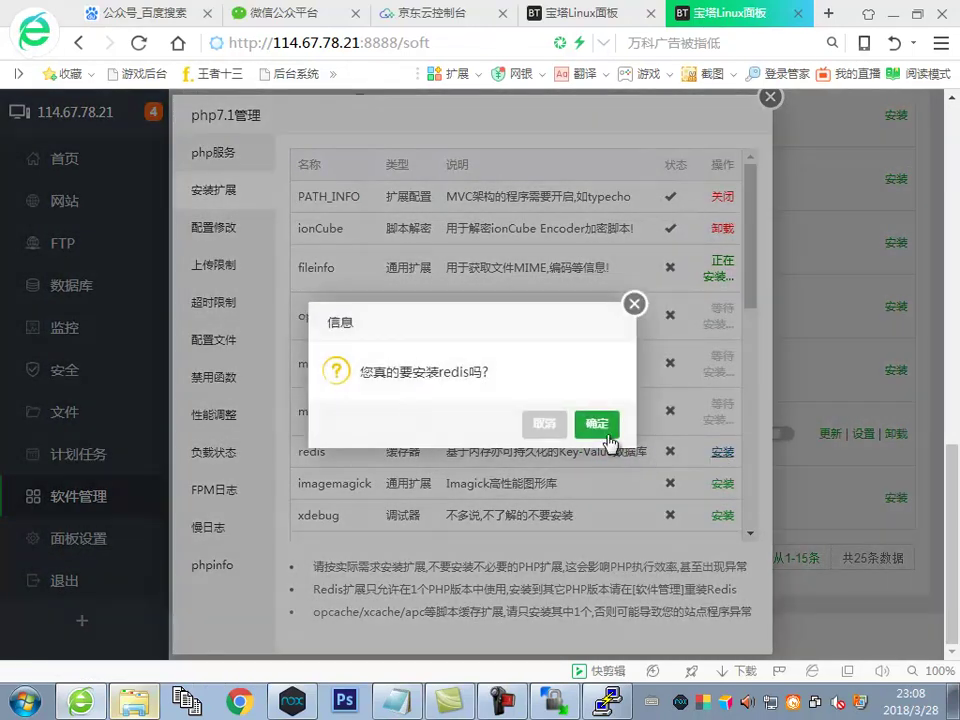
left_click(600, 423)
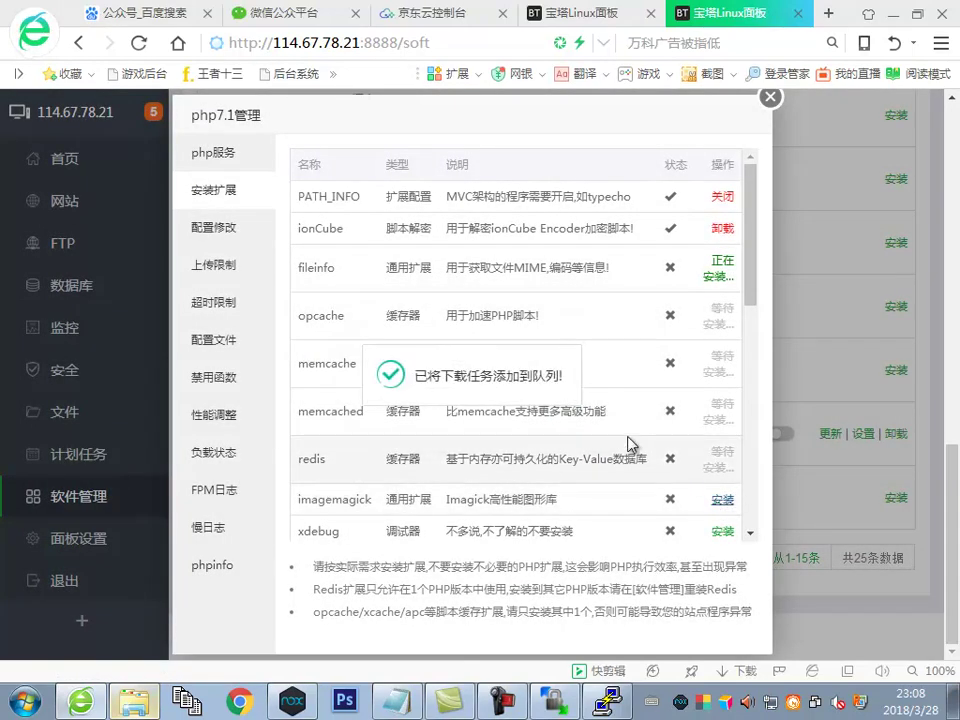
left_click(722, 500)
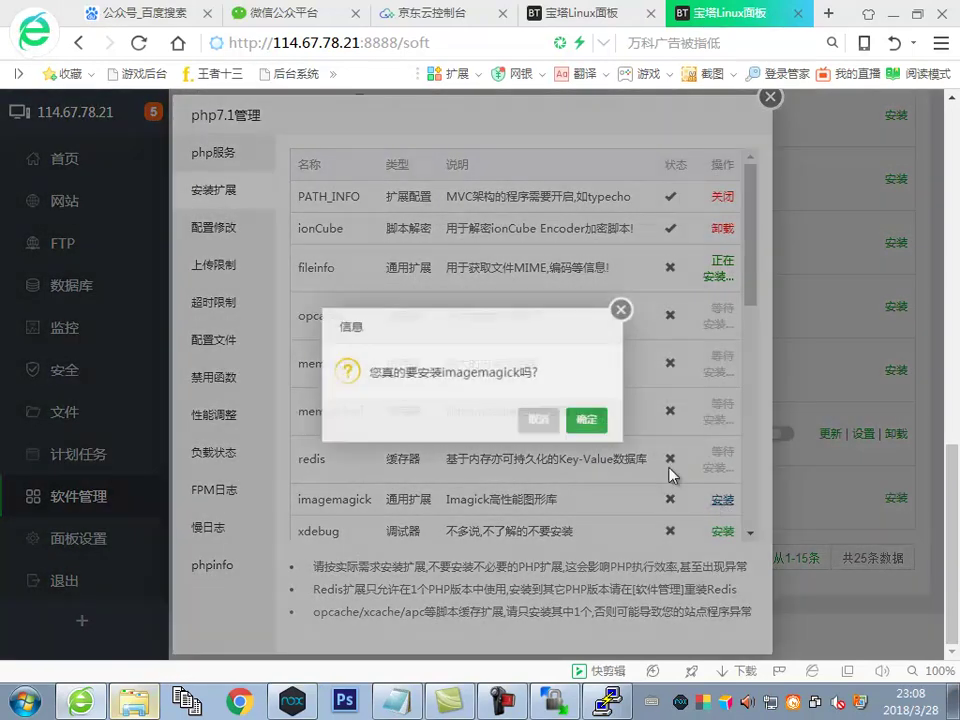
left_click(590, 422)
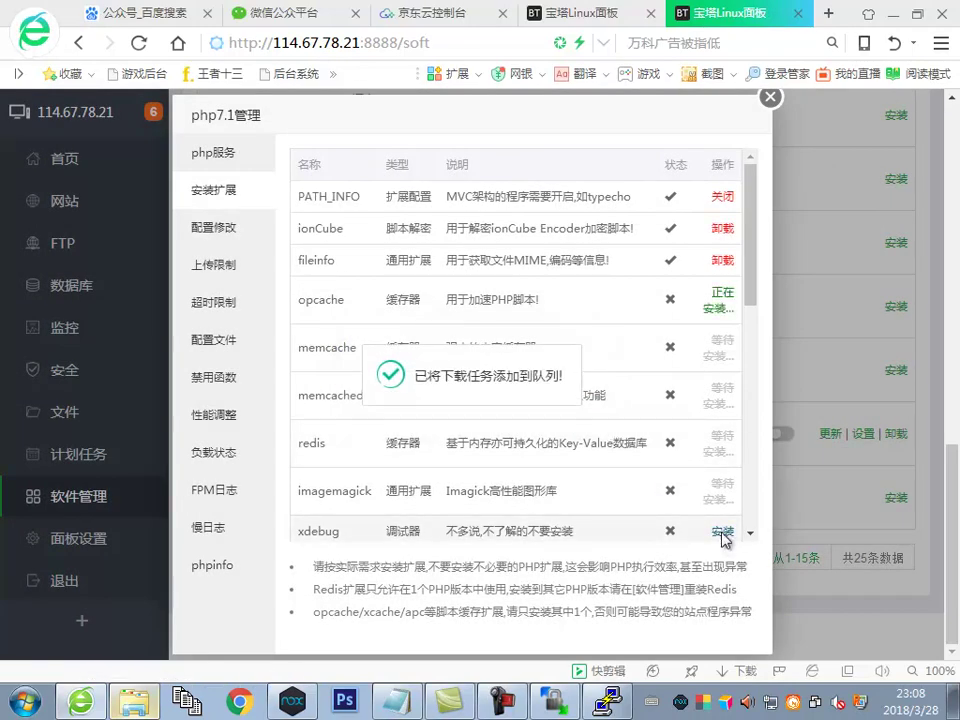
left_click(721, 532)
left_click(600, 423)
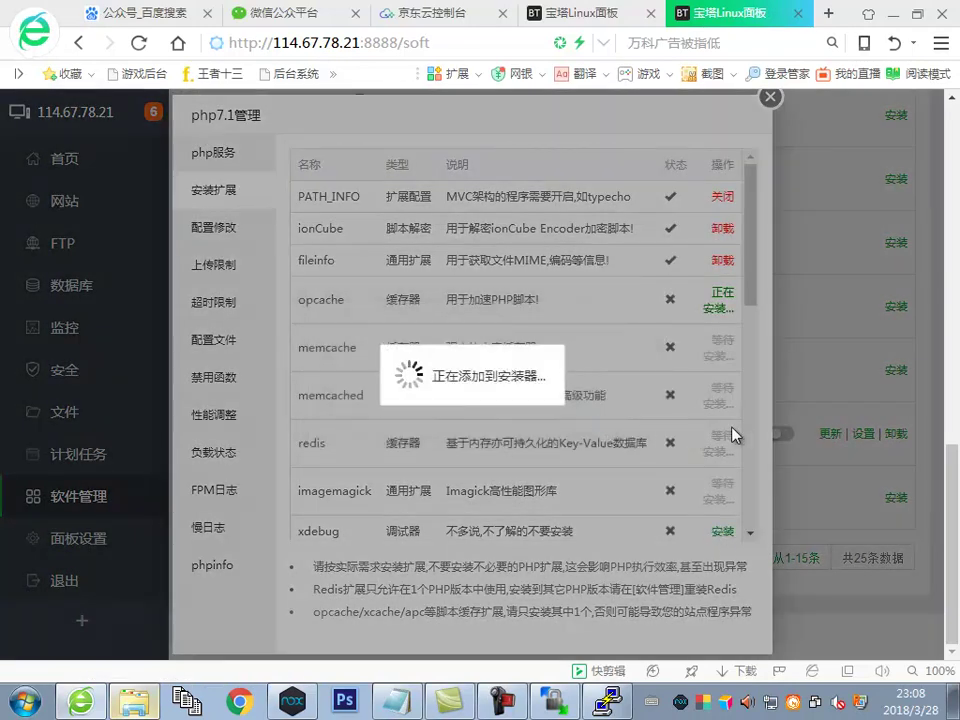
Queue the imap, exif, intl and xsl extensions for installation on PHP 7.1
scroll(726, 441, "down", 2)
left_click(723, 380)
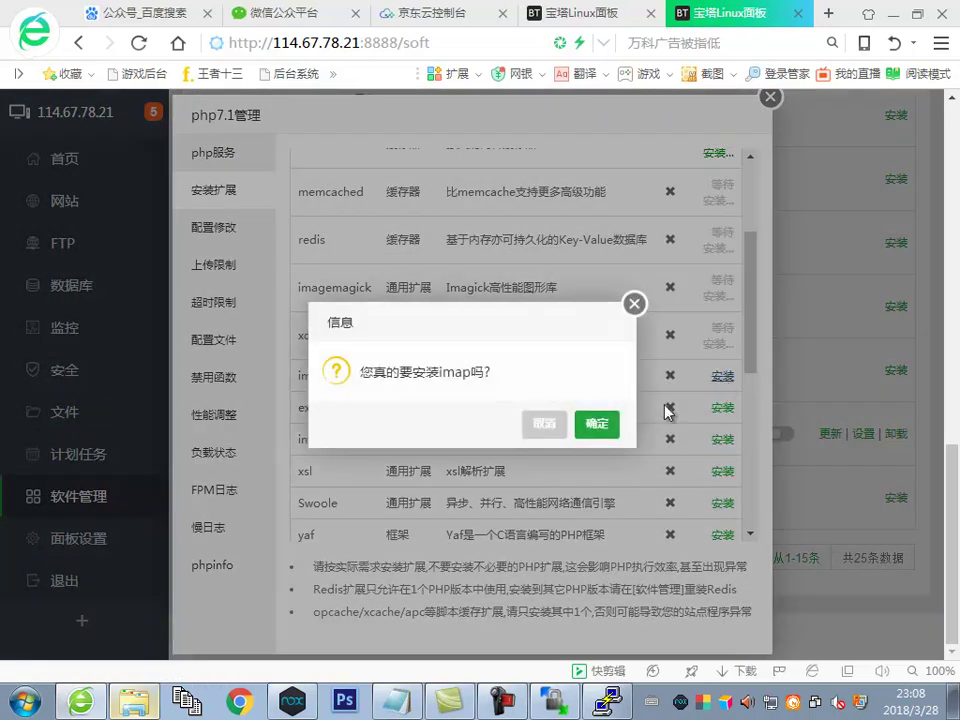
left_click(600, 424)
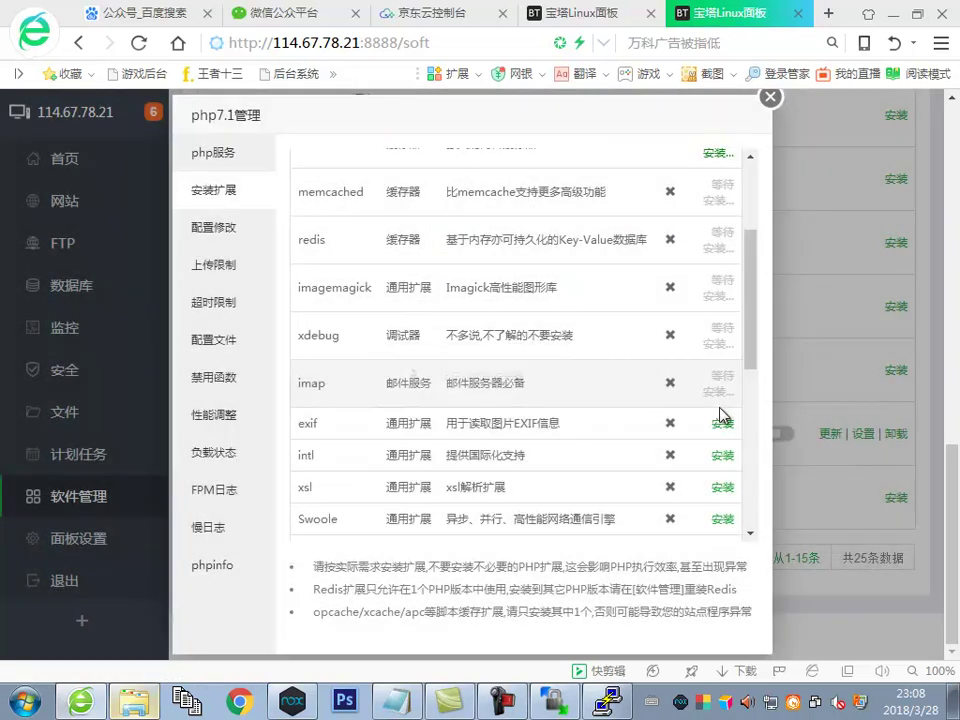
left_click(728, 430)
left_click(725, 428)
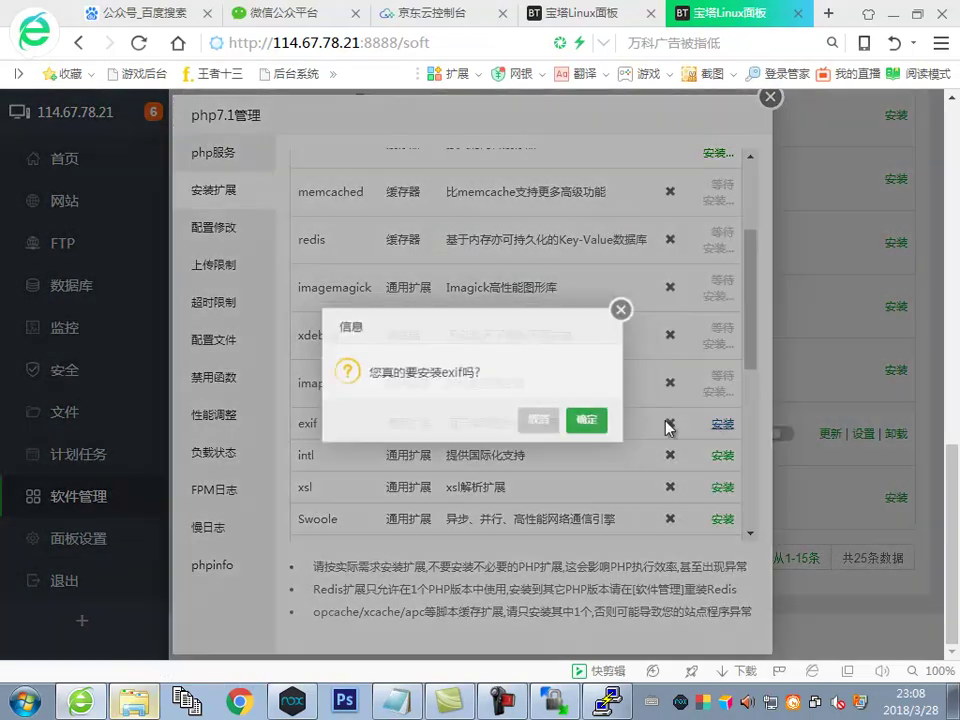
left_click(595, 426)
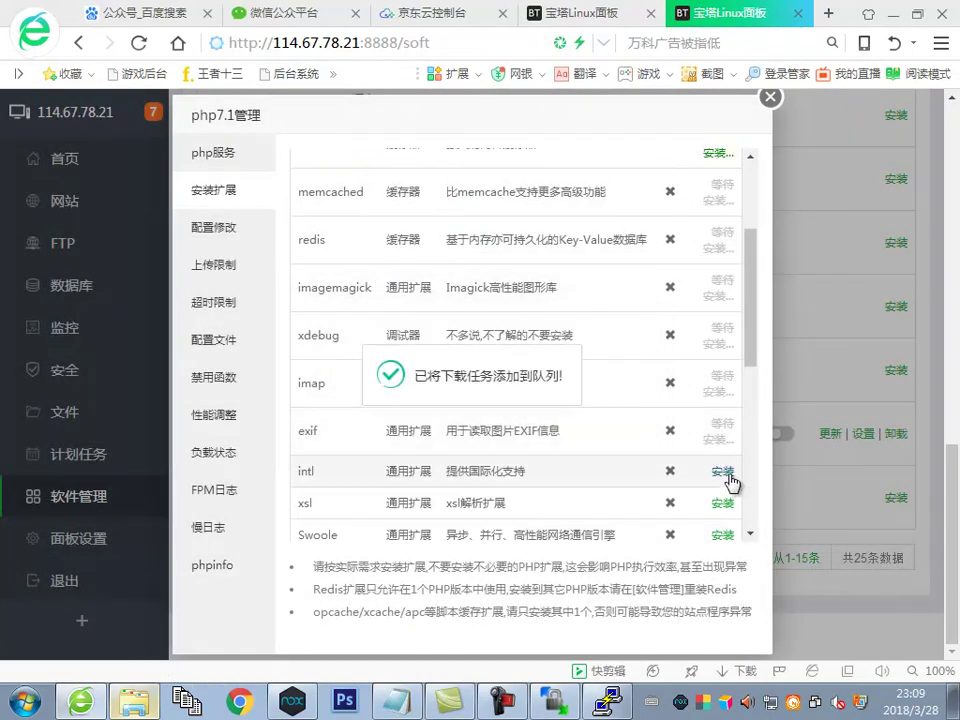
left_click(730, 474)
left_click(600, 424)
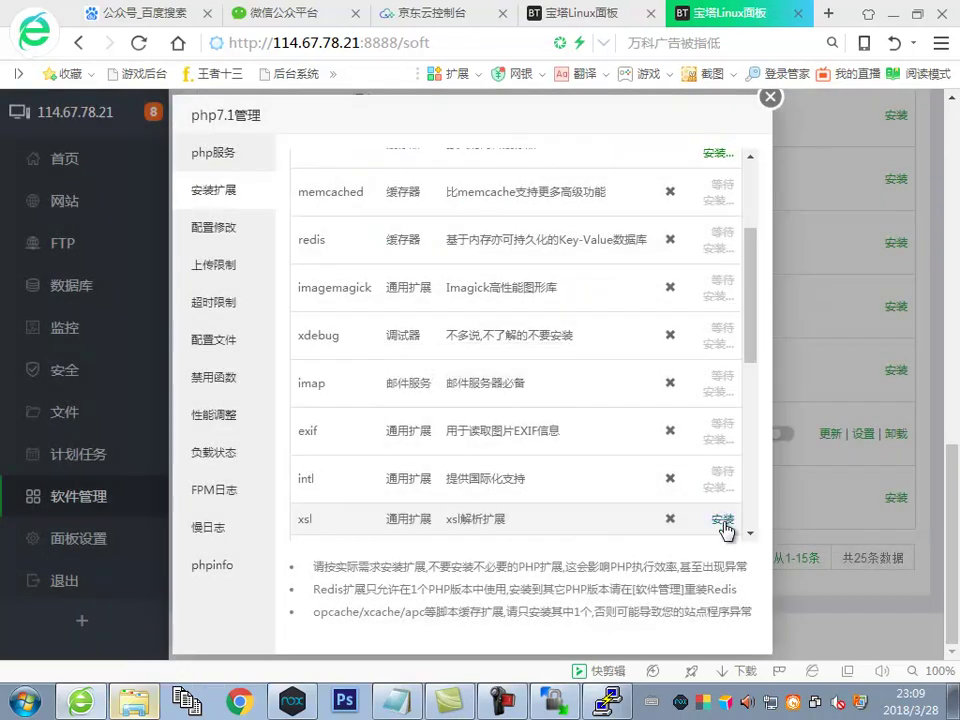
left_click(723, 520)
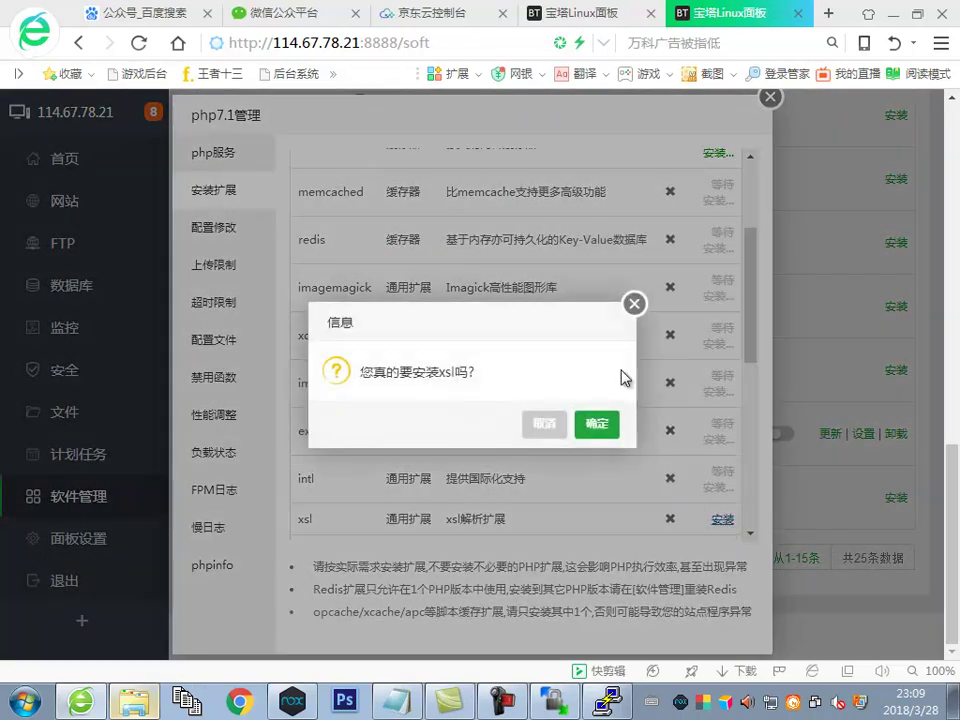
left_click(610, 430)
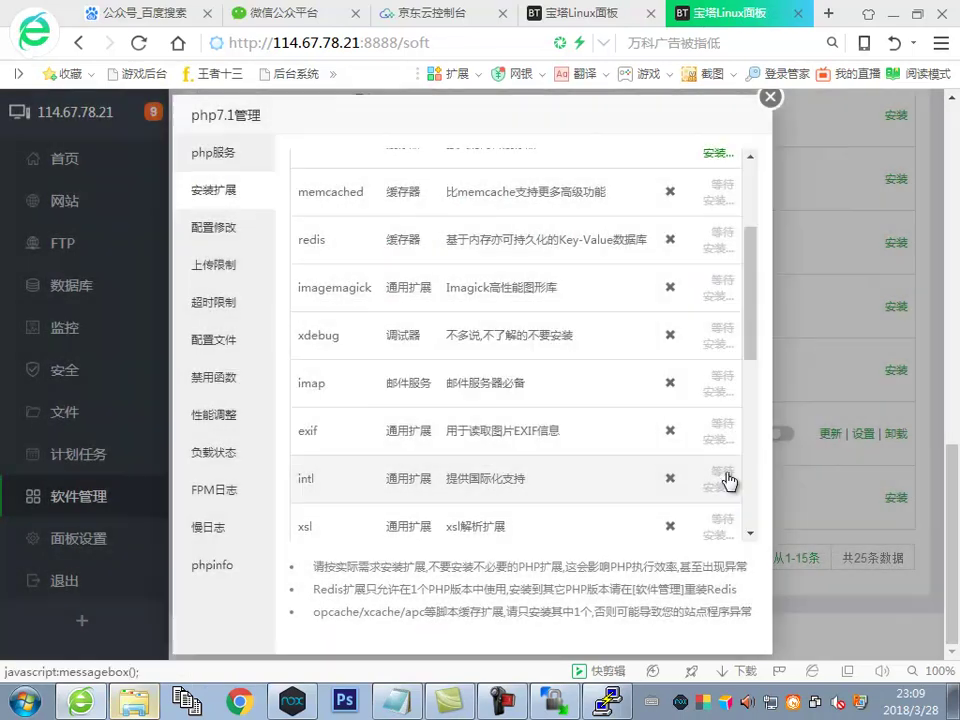
Queue the Swoole, yaf, yac and sg11 extensions for installation
scroll(728, 483, "down", 2)
left_click(723, 475)
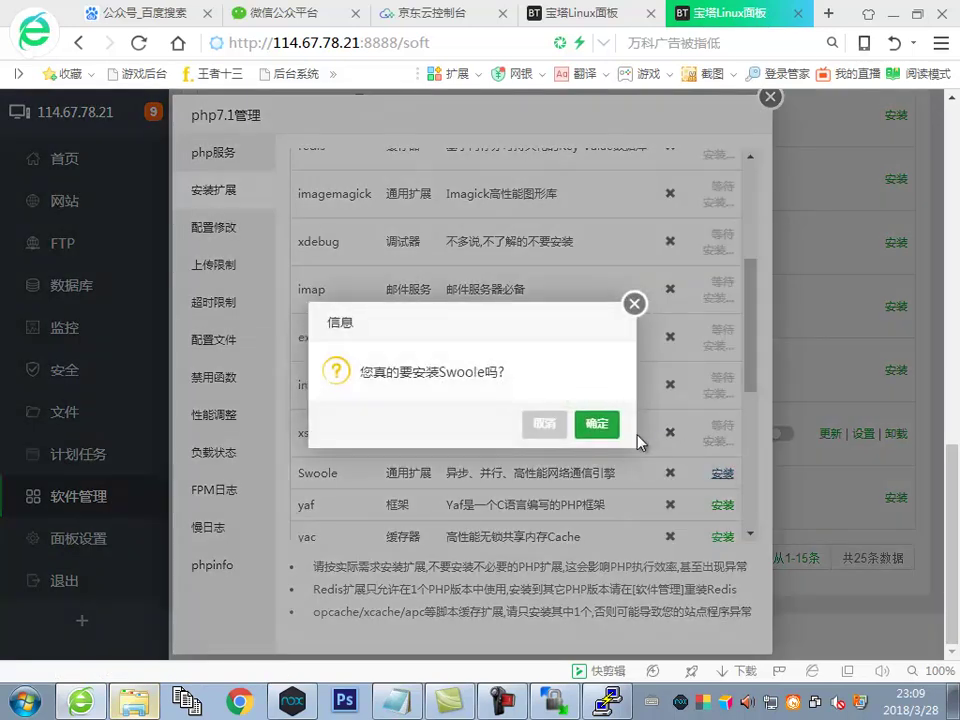
left_click(603, 424)
scroll(700, 462, "down", 3)
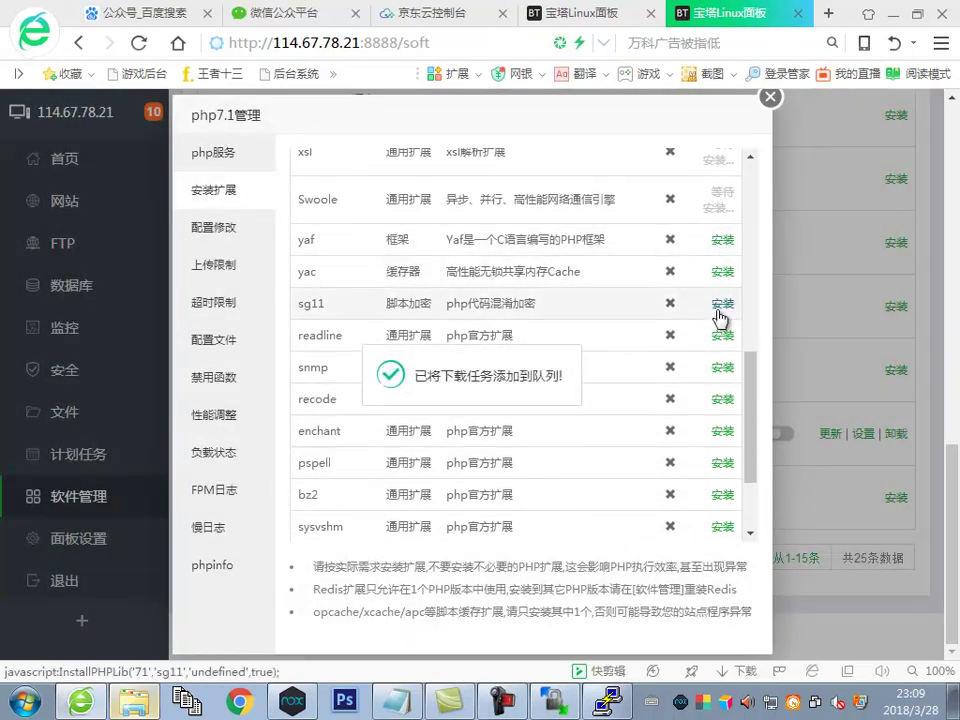
left_click(722, 241)
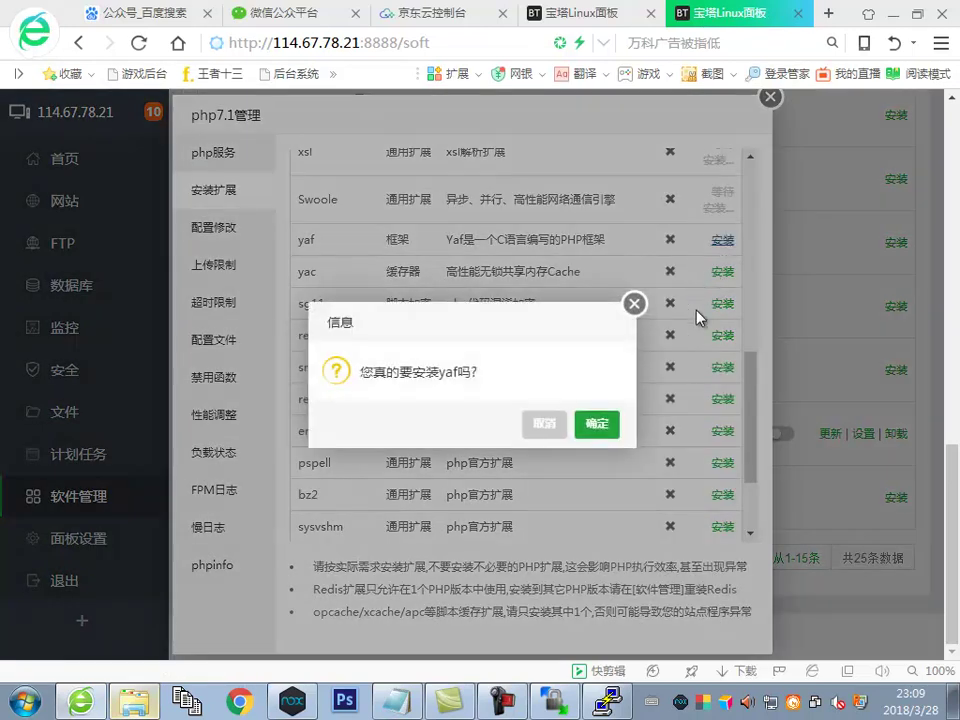
left_click(608, 423)
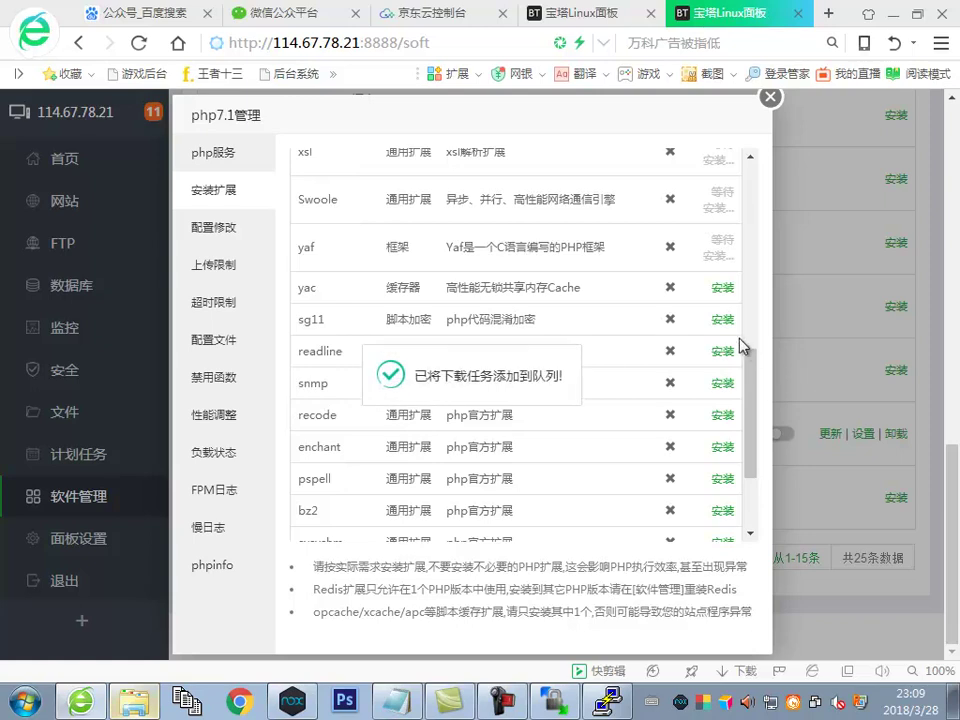
left_click(722, 288)
left_click(606, 424)
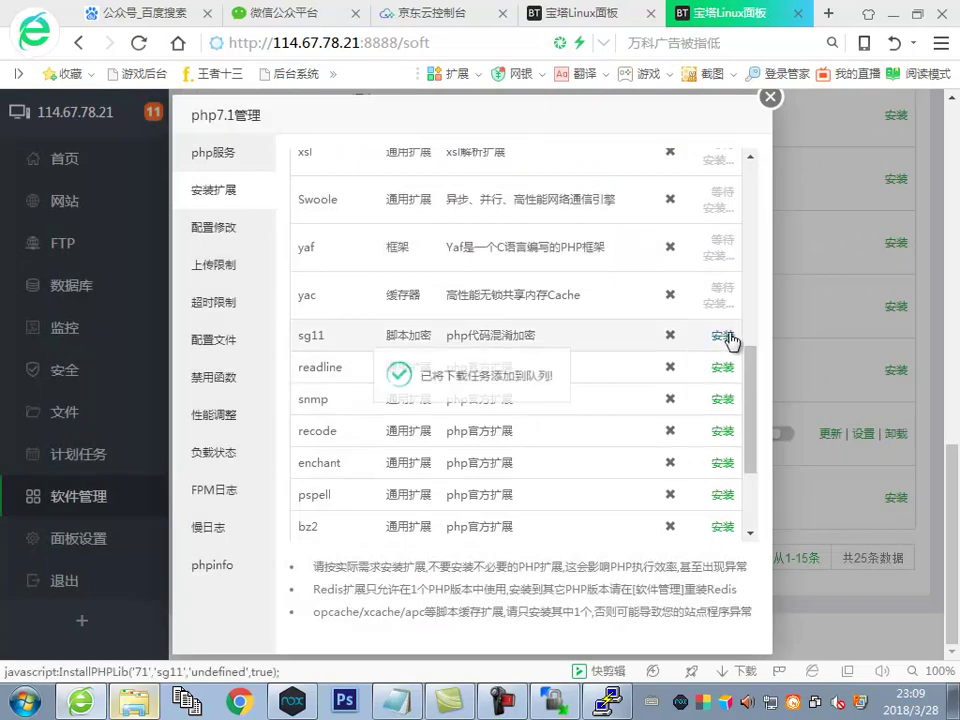
left_click(724, 337)
left_click(599, 426)
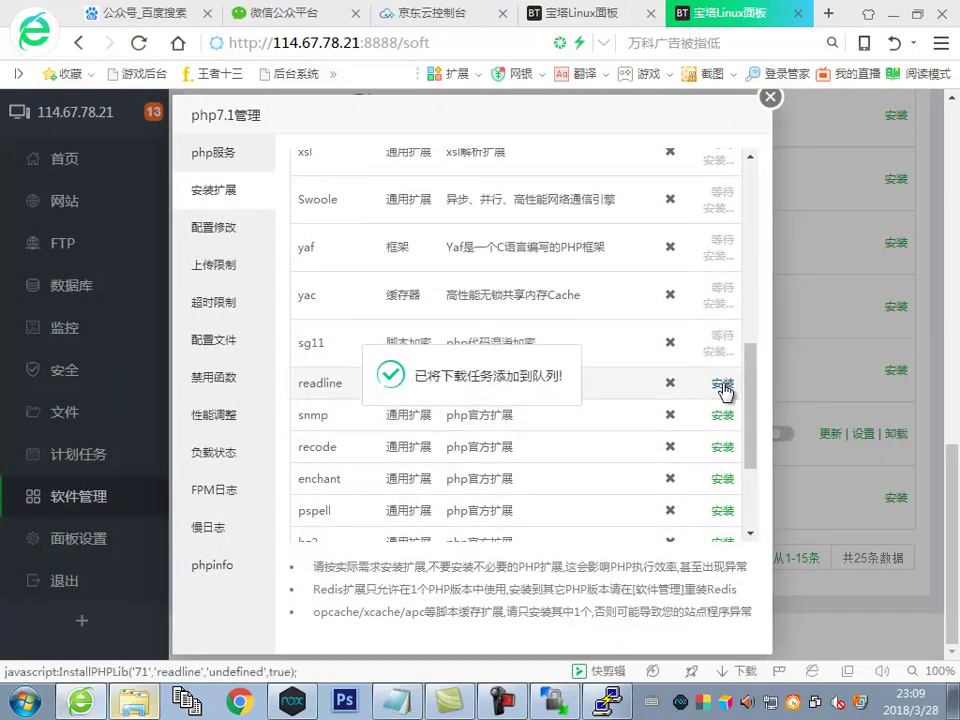
Queue the readline, snmp, recode and enchant extensions for installation
left_click(722, 383)
left_click(600, 424)
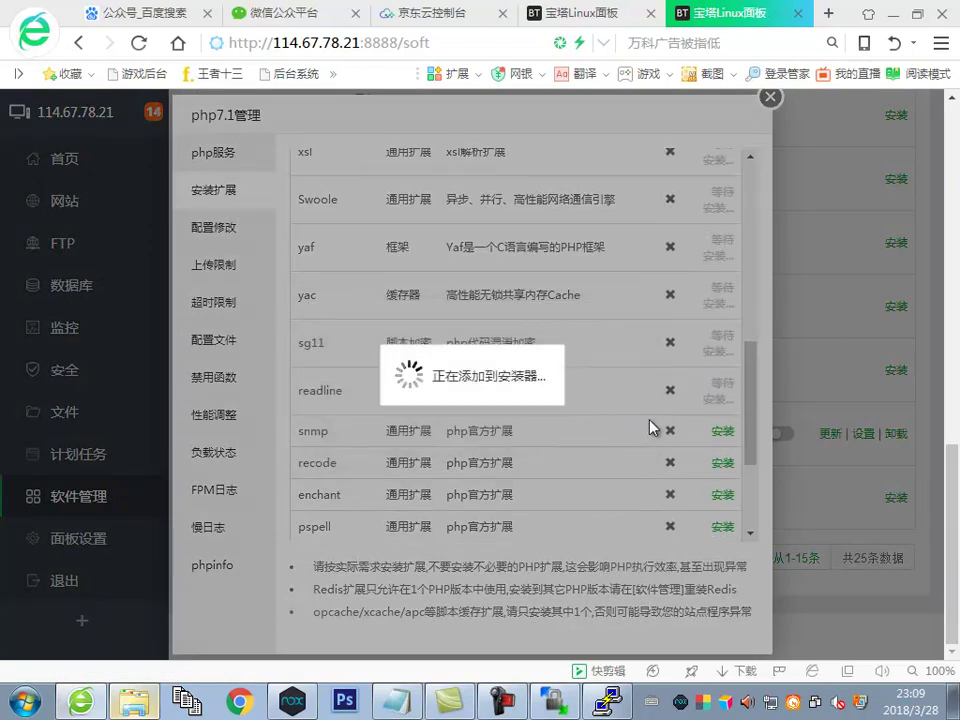
left_click(723, 433)
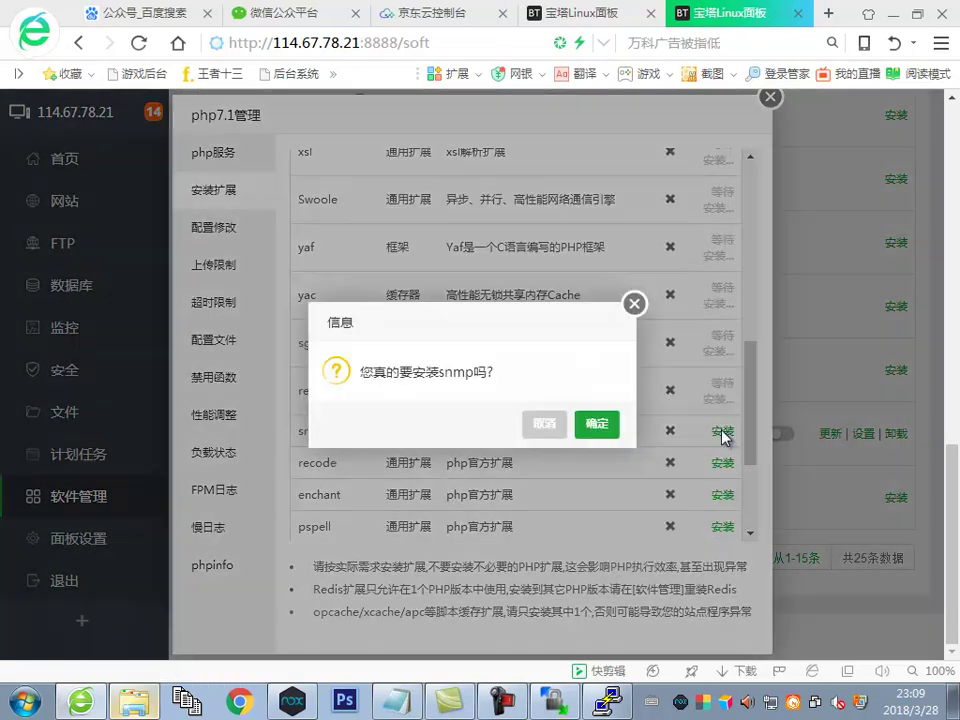
left_click(597, 425)
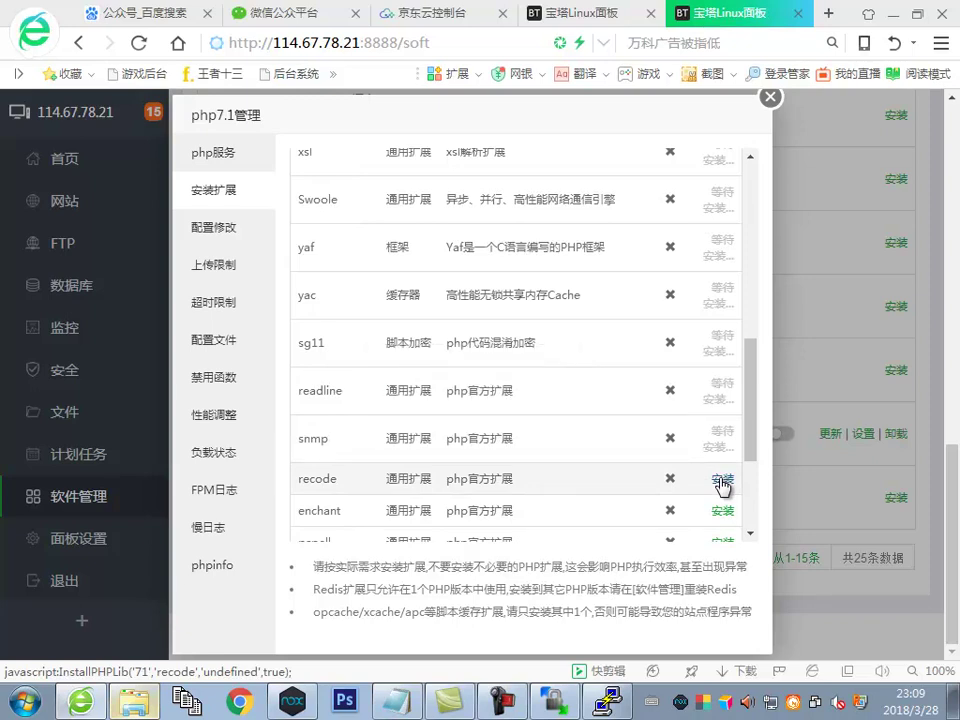
left_click(722, 481)
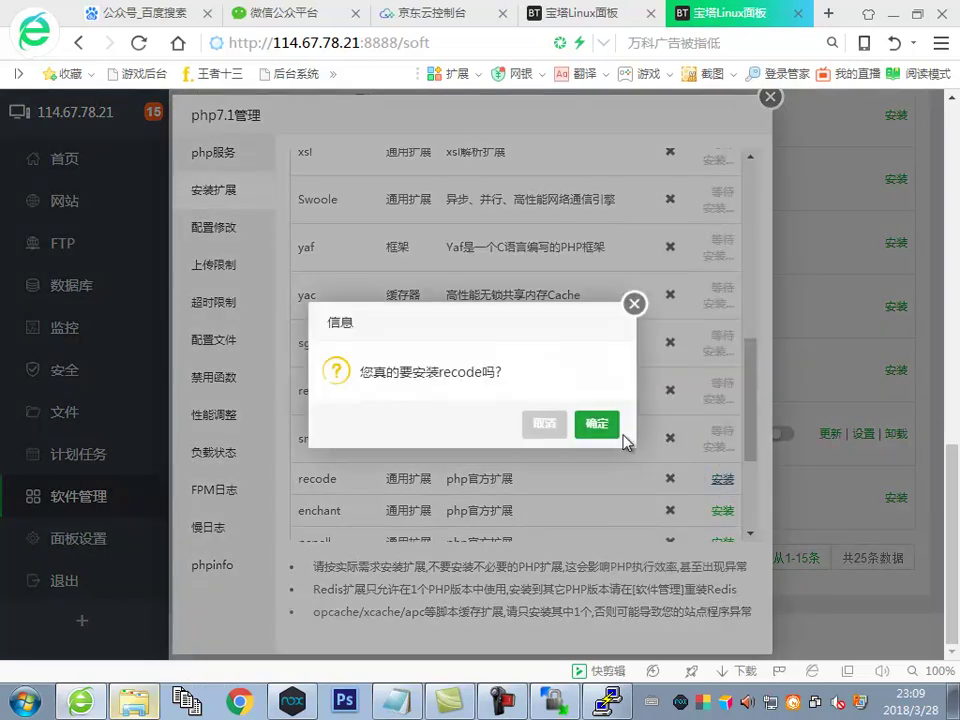
left_click(604, 428)
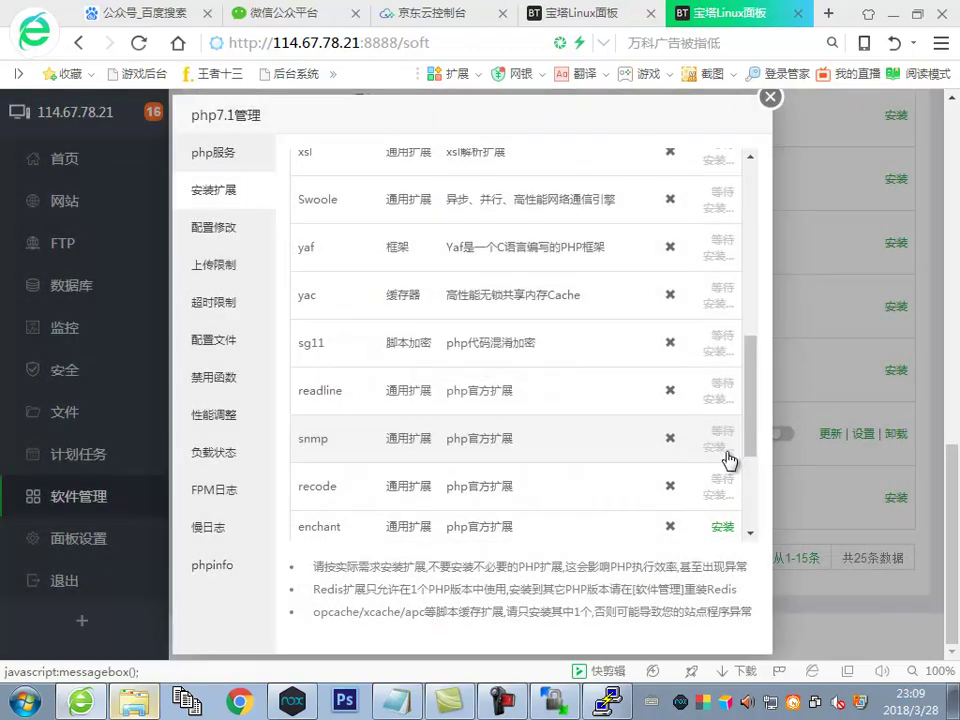
left_click(722, 526)
left_click(606, 428)
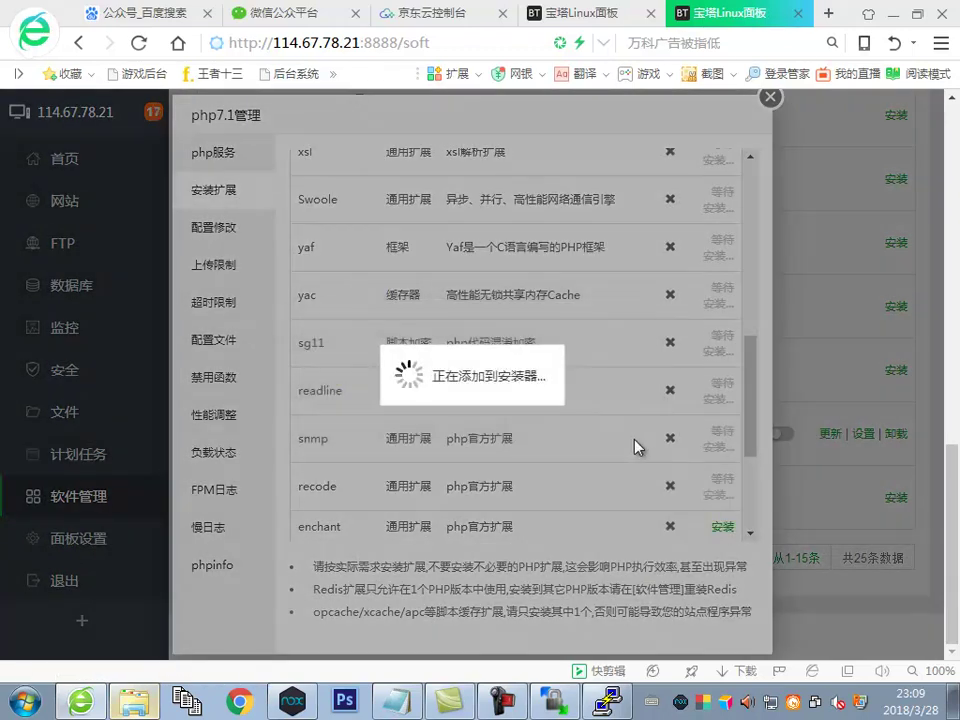
Queue the pspell, bz2, sysvshm and calendar extensions for installation
scroll(729, 444, "down", 3)
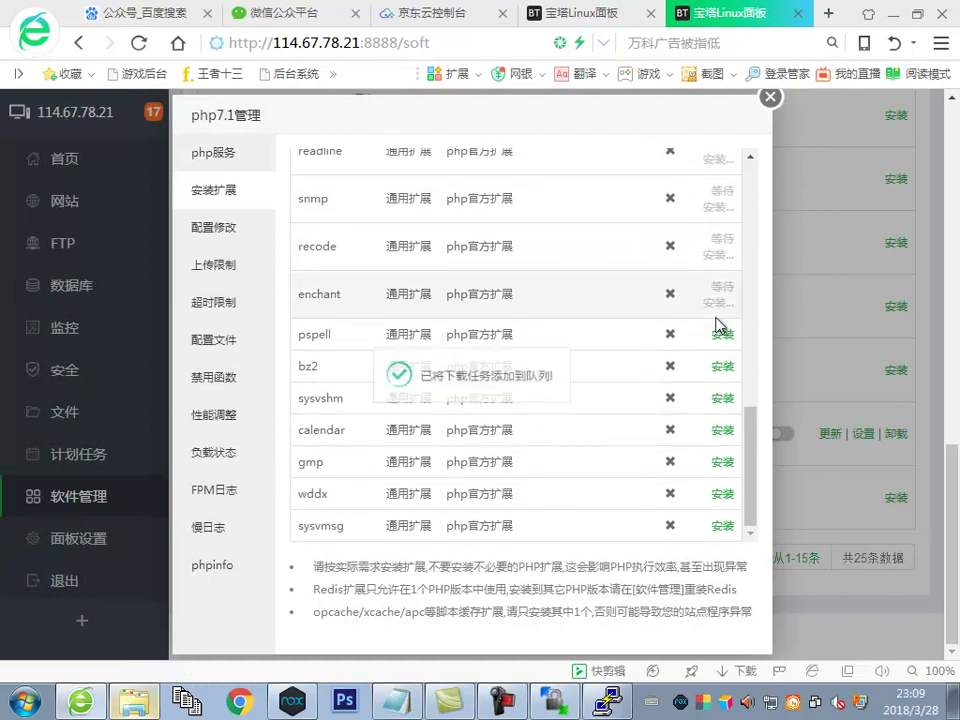
left_click(722, 334)
left_click(603, 427)
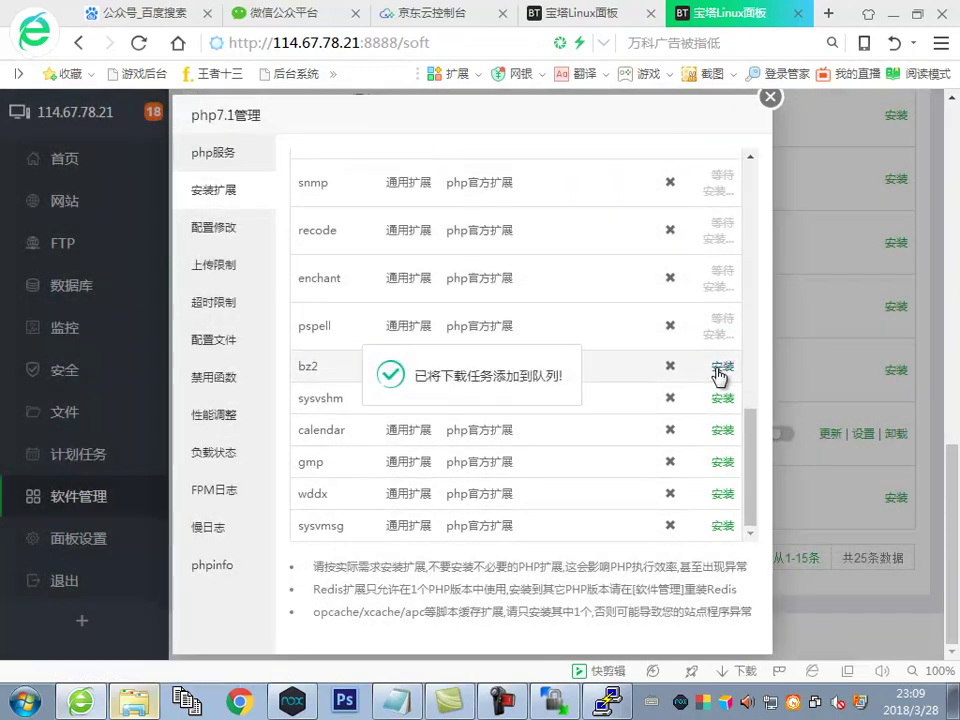
left_click(722, 367)
left_click(594, 421)
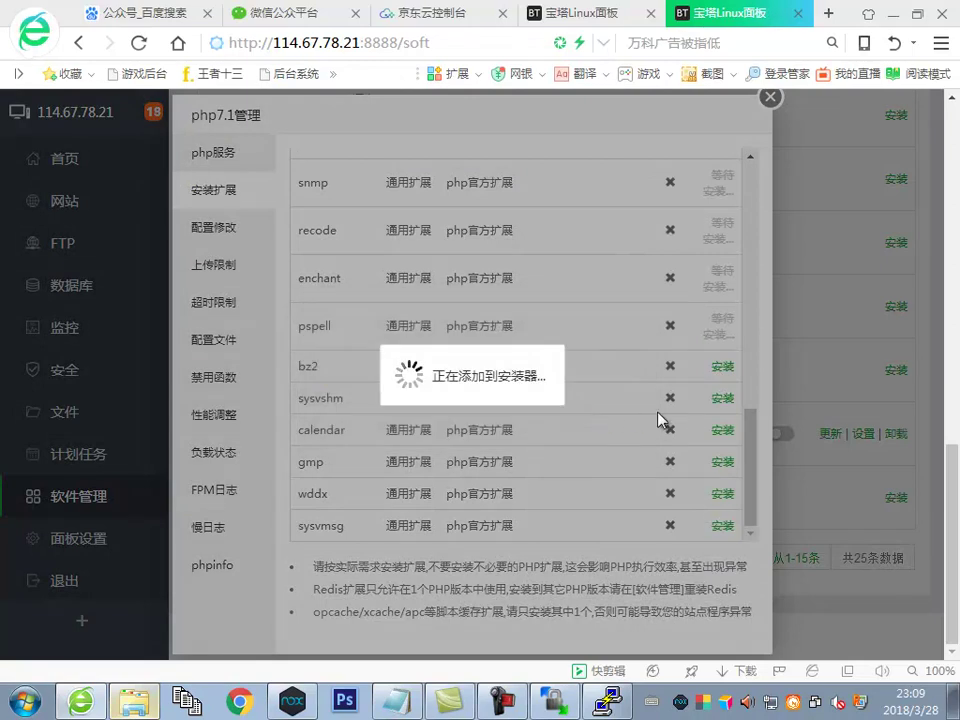
left_click(724, 418)
left_click(593, 423)
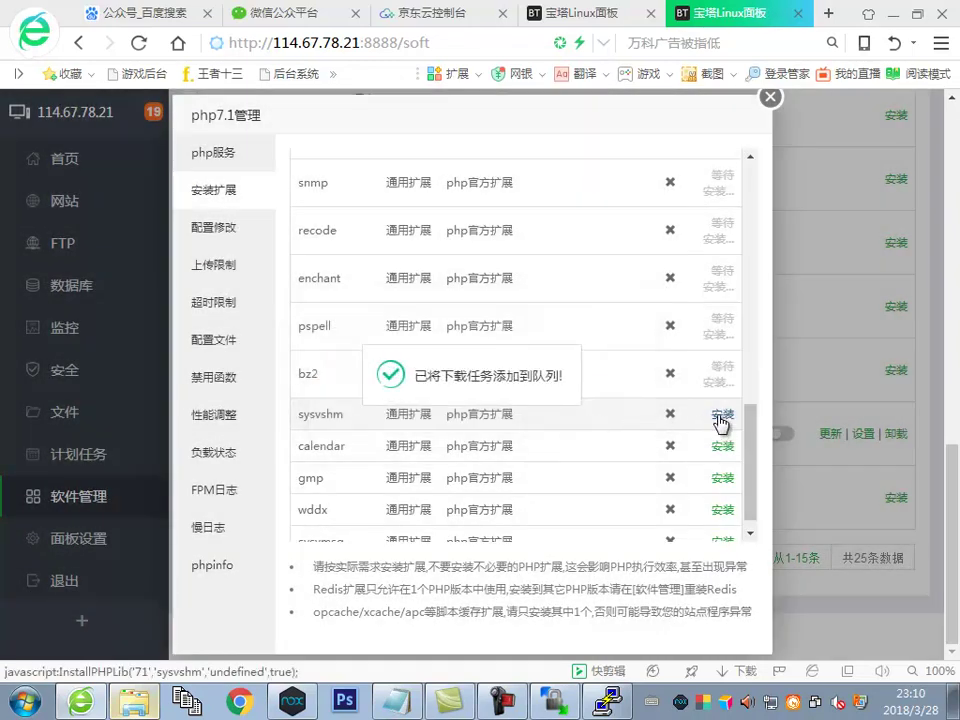
left_click(716, 416)
left_click(598, 422)
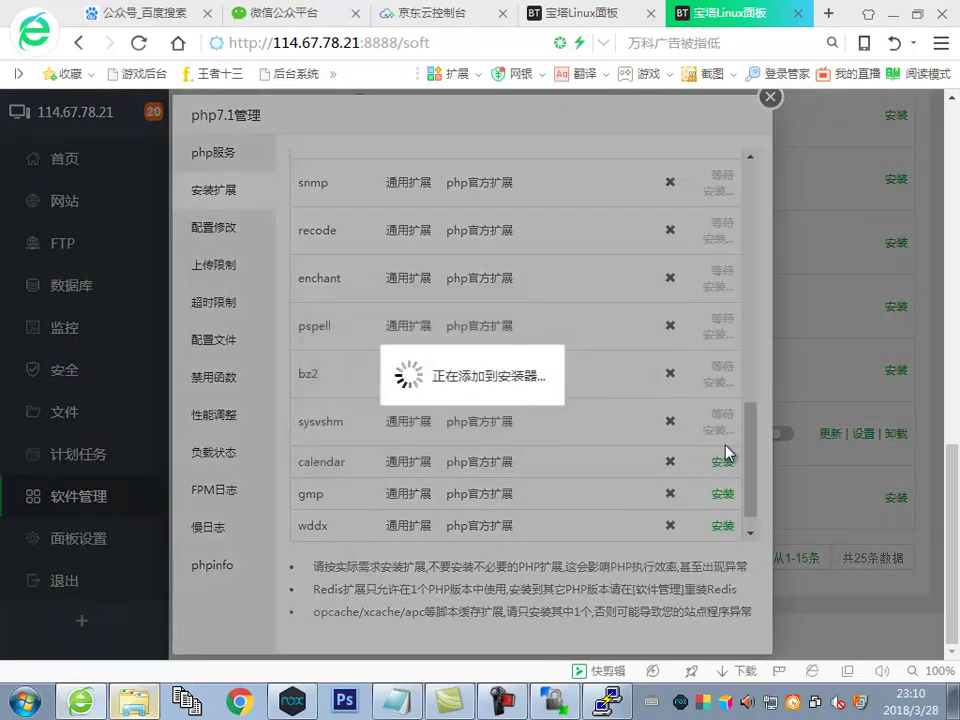
left_click(722, 461)
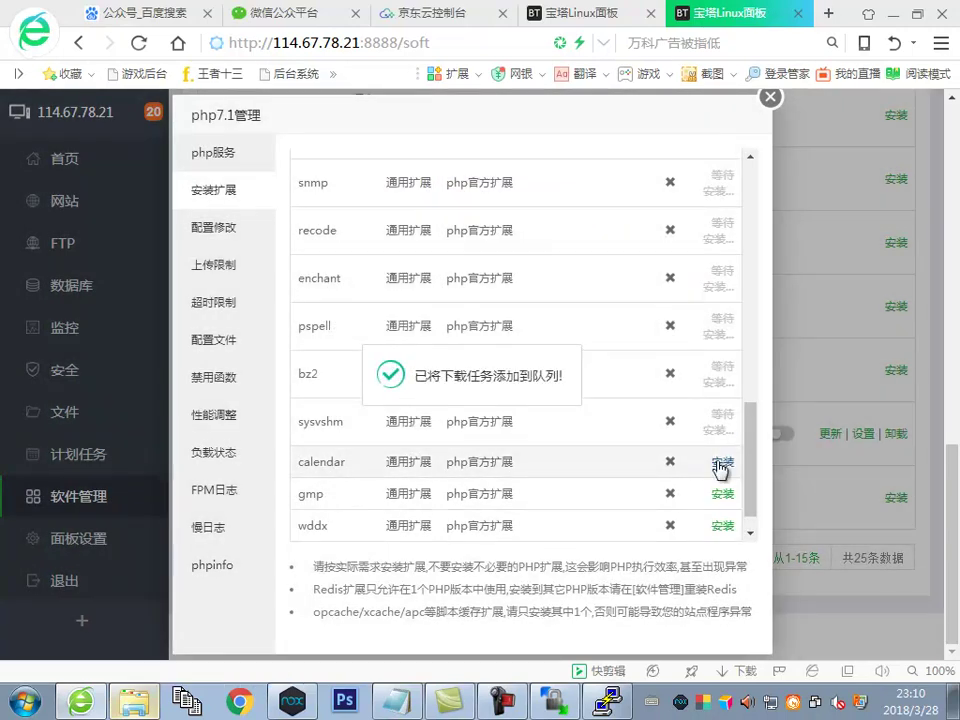
left_click(722, 463)
left_click(601, 365)
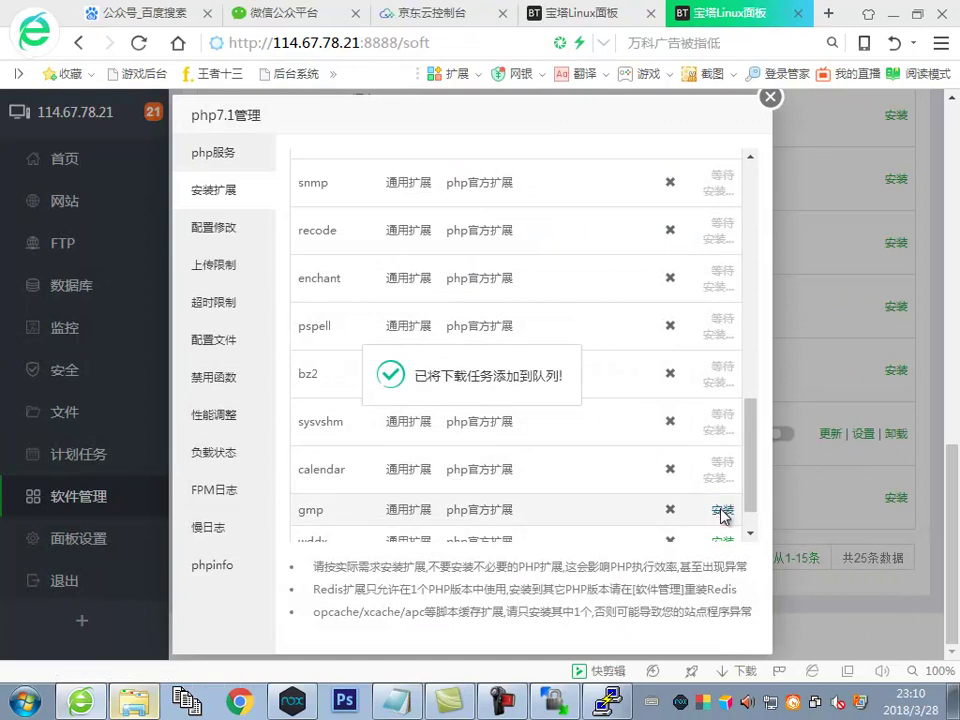
Queue the gmp, wddx and sysvmsg extensions, then bring the setup notes forward
left_click(722, 513)
left_click(610, 428)
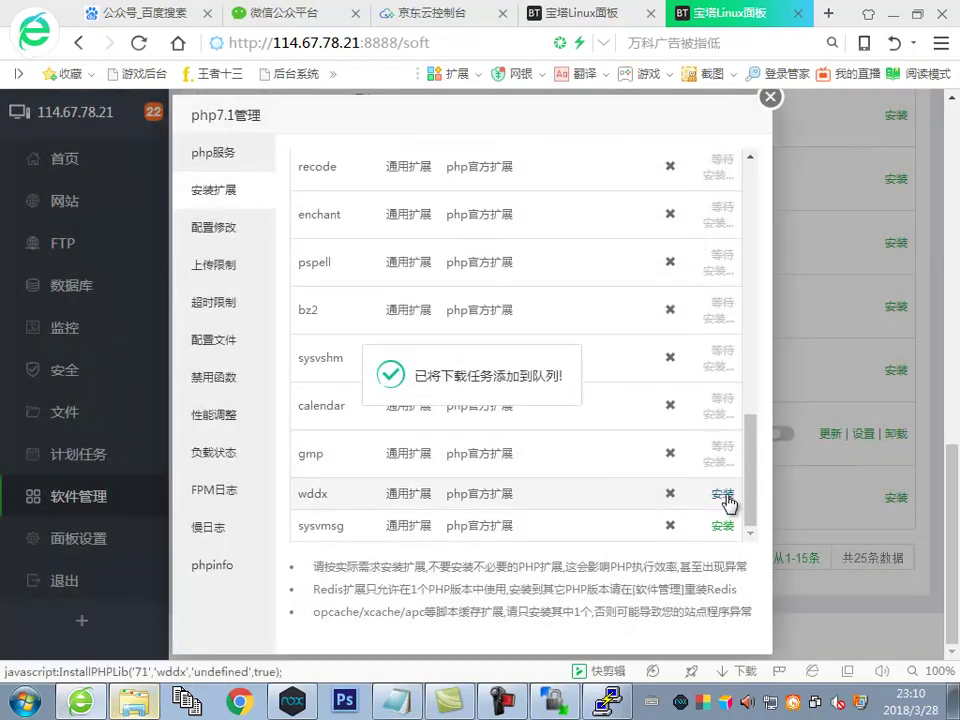
left_click(722, 494)
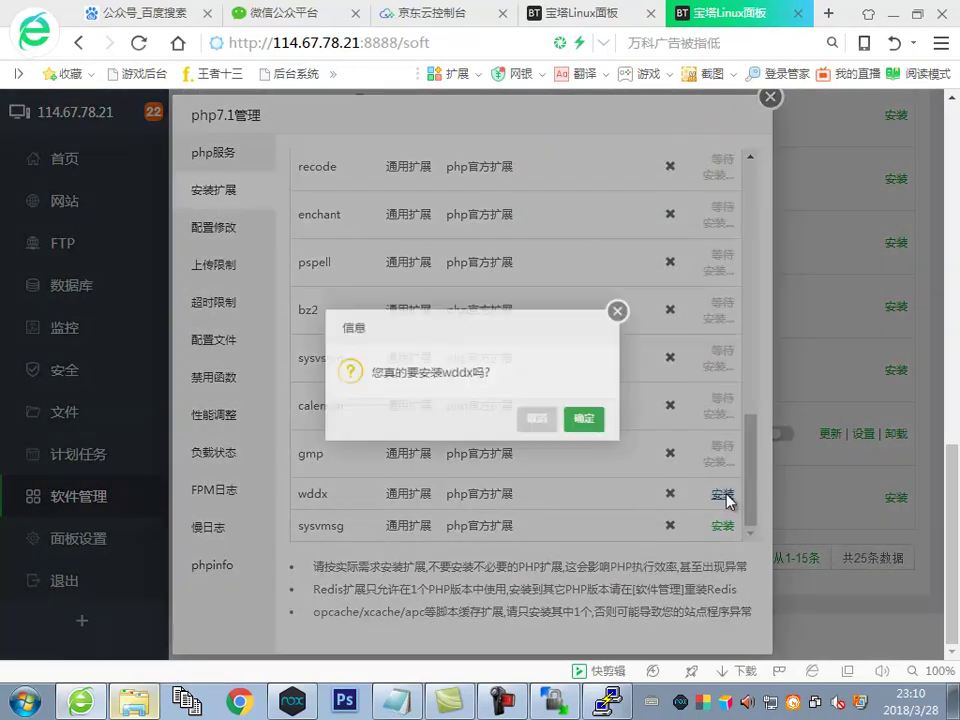
left_click(602, 426)
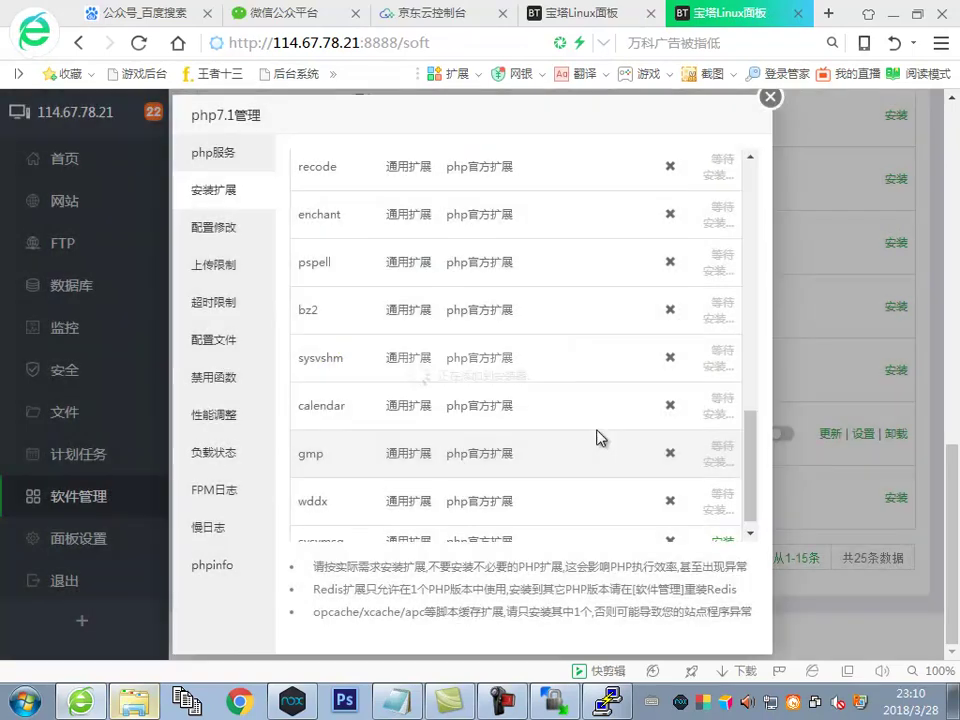
scroll(600, 437, "down", 1)
left_click(722, 525)
left_click(603, 428)
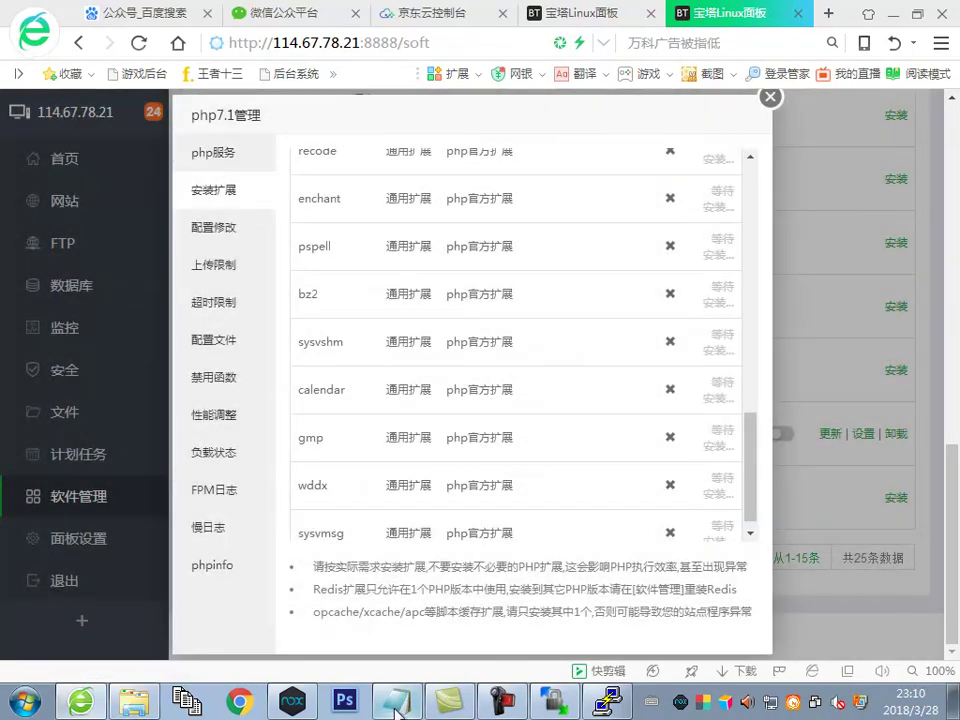
left_click(398, 700)
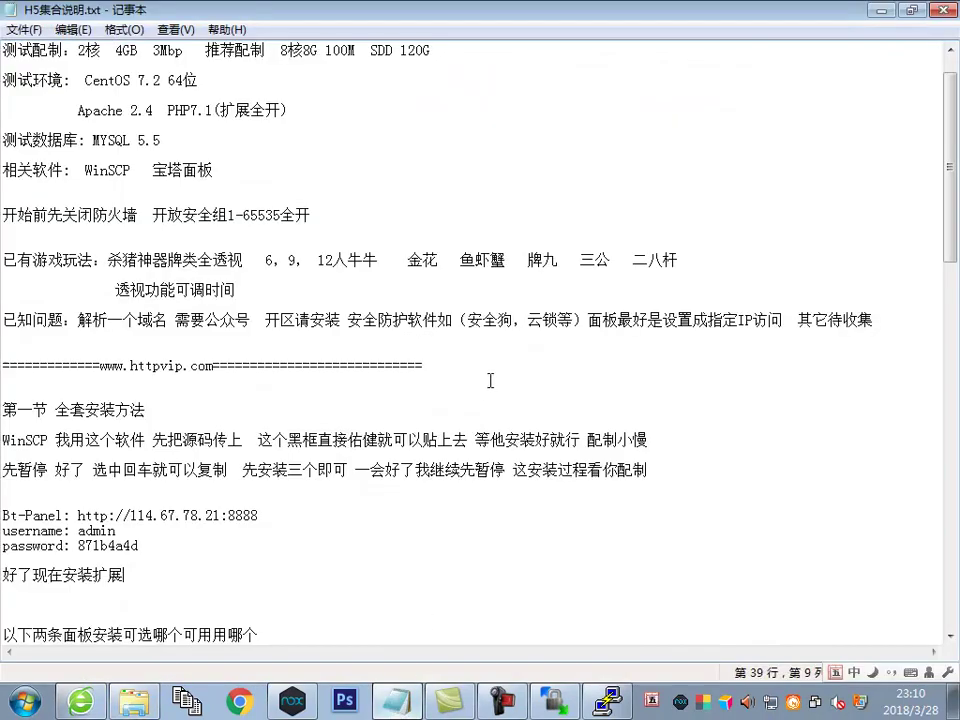
Append to the PHP7.1(扩展全开) line that only some extensions are needed, but installing all is safest
scroll(479, 390, "up", 1)
left_click(365, 262)
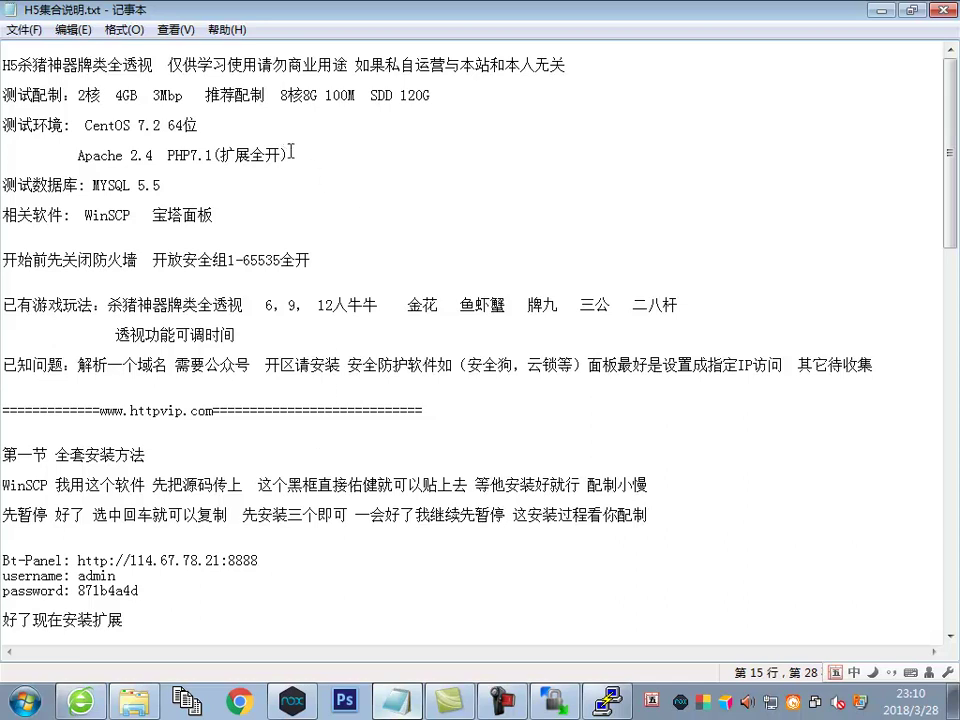
left_click(290, 153)
type("PHPkuao")
key("BackSpace")
key("BackSpace")
type("oz")
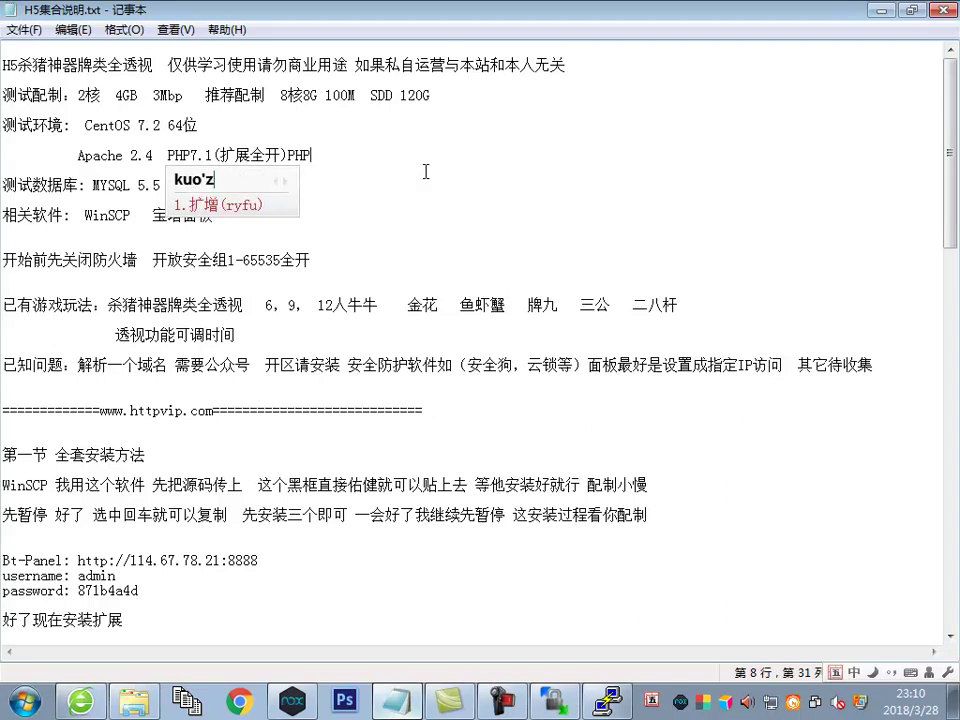
type("han")
key("space")
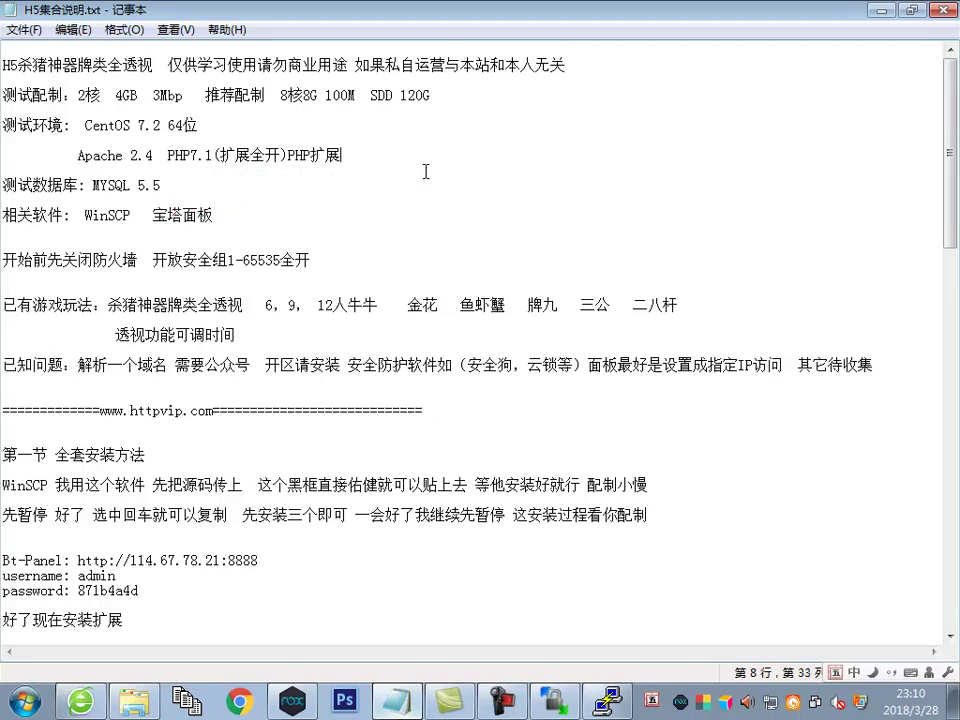
type("yiyykw")
key("space")
type("fmd")
key("BackSpace")
key("BackSpace")
type("dm")
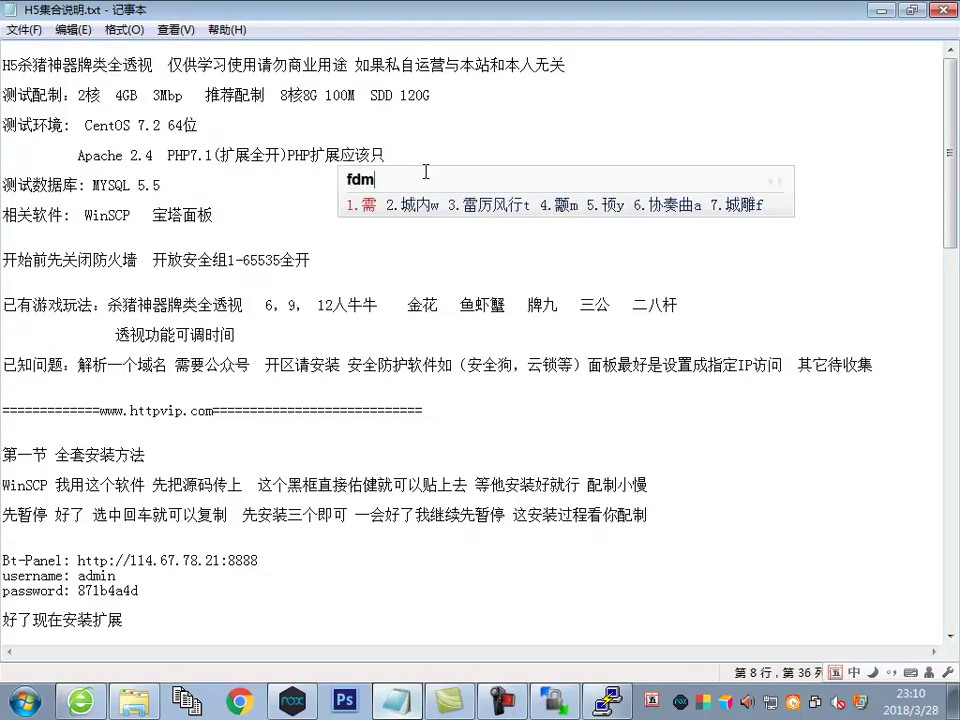
key("space")
type("pvufu")
key("BackSpace")
type("mt wh yi tf hwws thnn i")
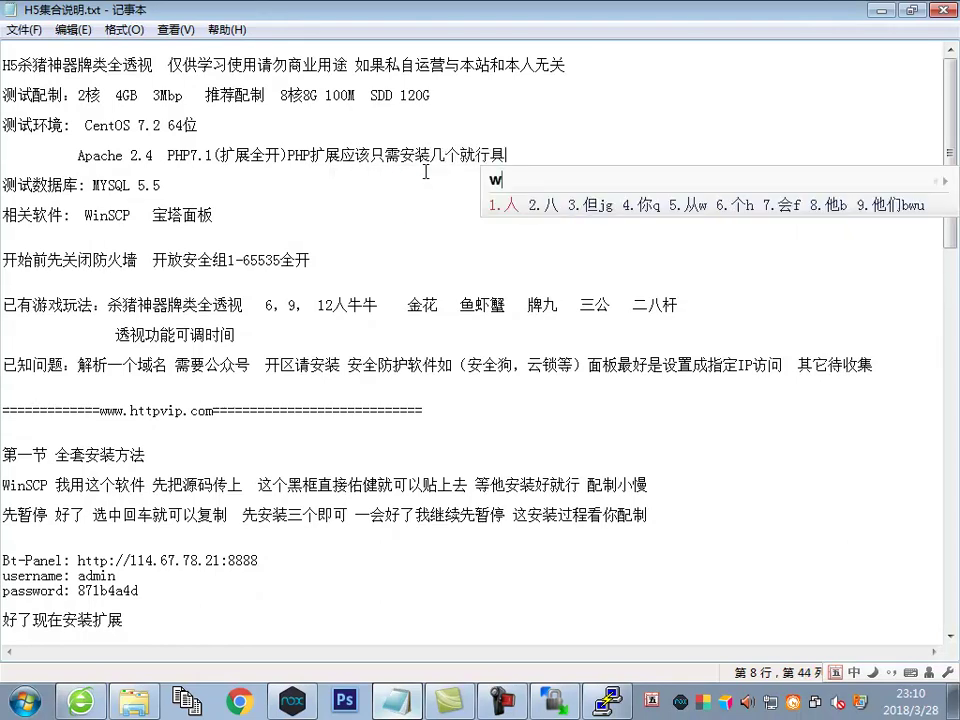
type("测试我这全装上")
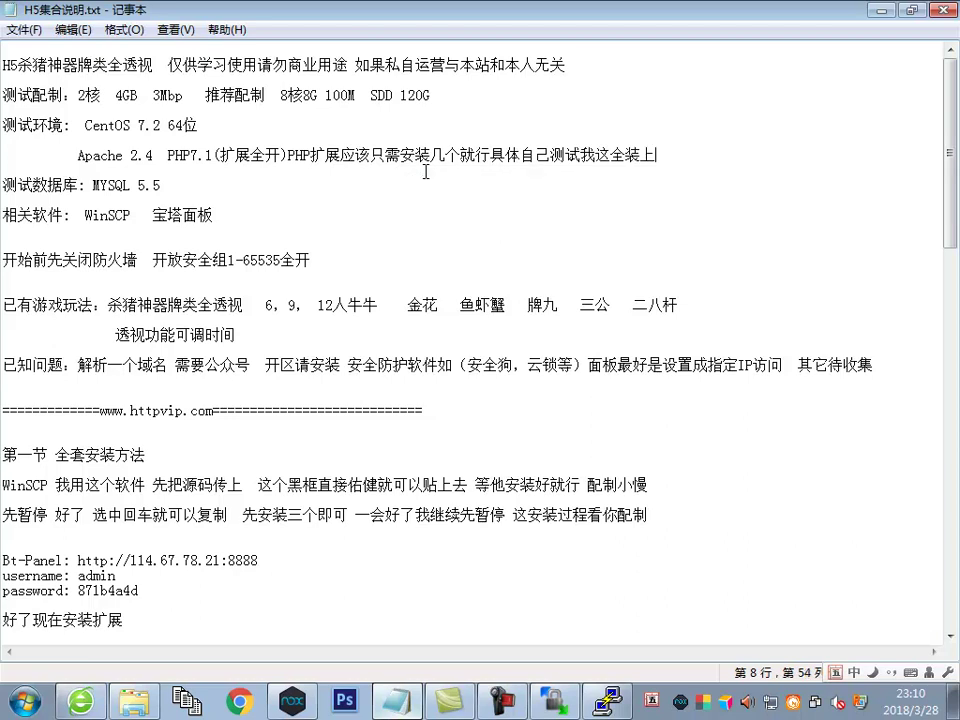
type("决对安全")
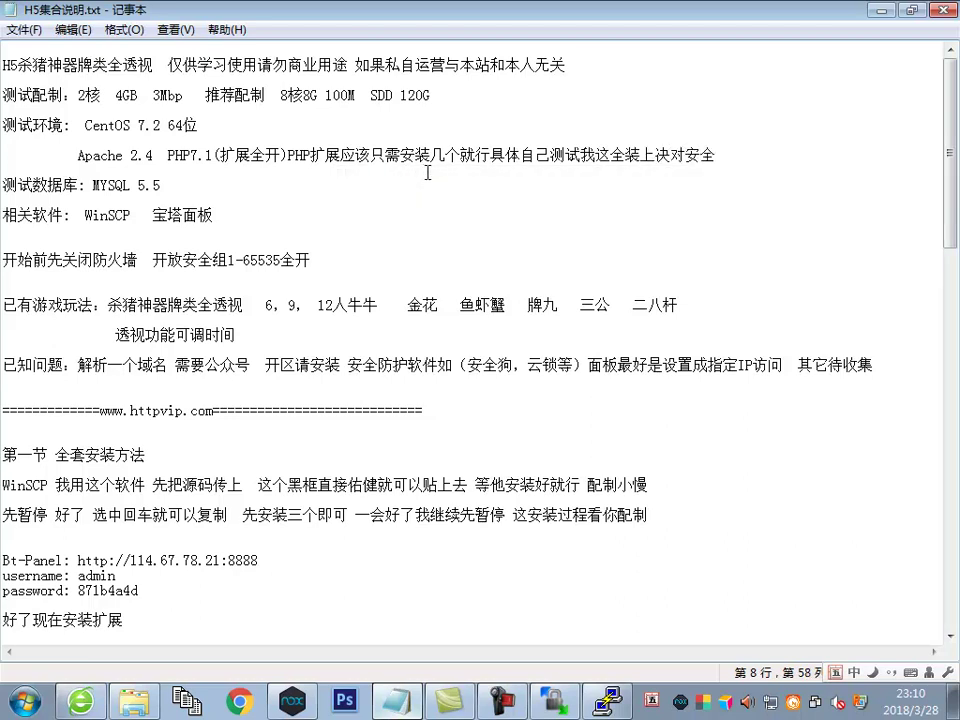
Scroll down the notes and return to BT Panel's PHP 7.1 extension list
scroll(311, 620, "down", 10)
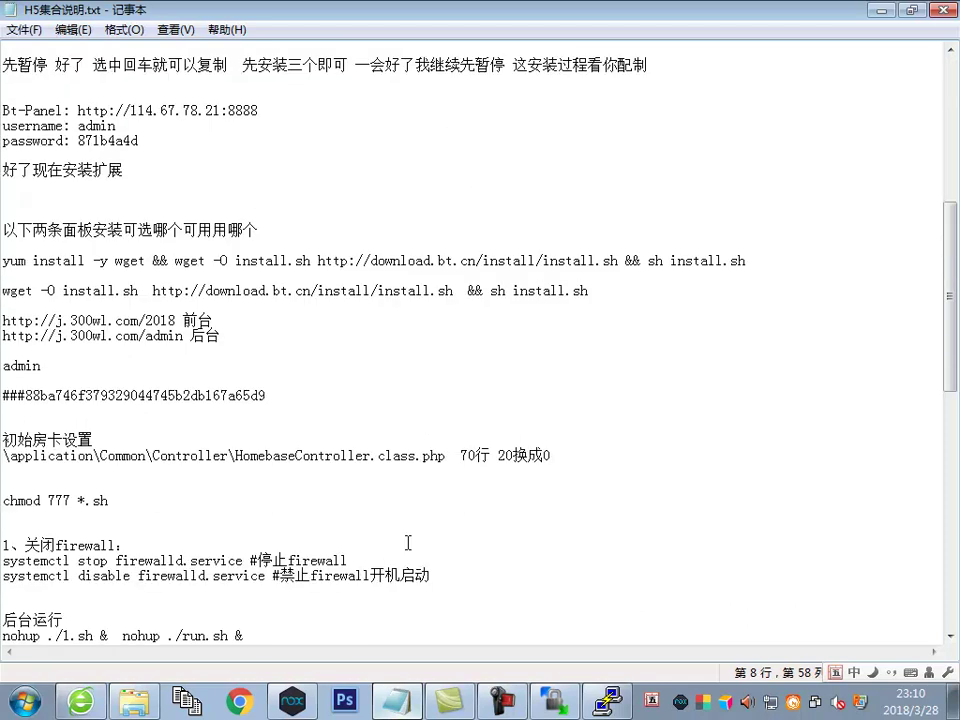
left_click(590, 512)
scroll(424, 534, "down", 5)
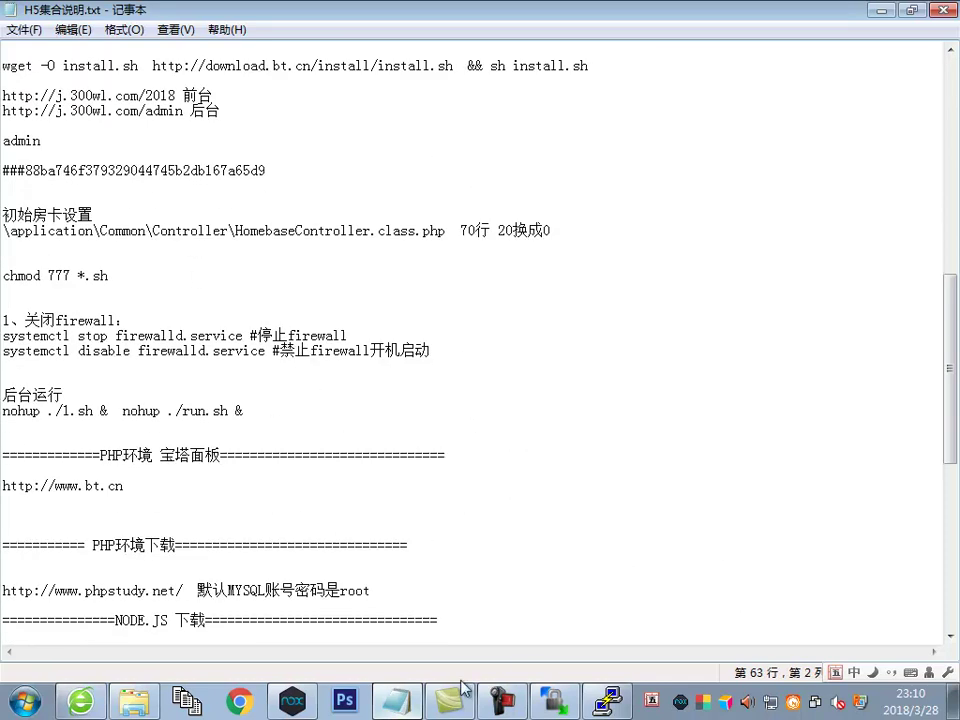
left_click(80, 700)
scroll(560, 370, "up", 5)
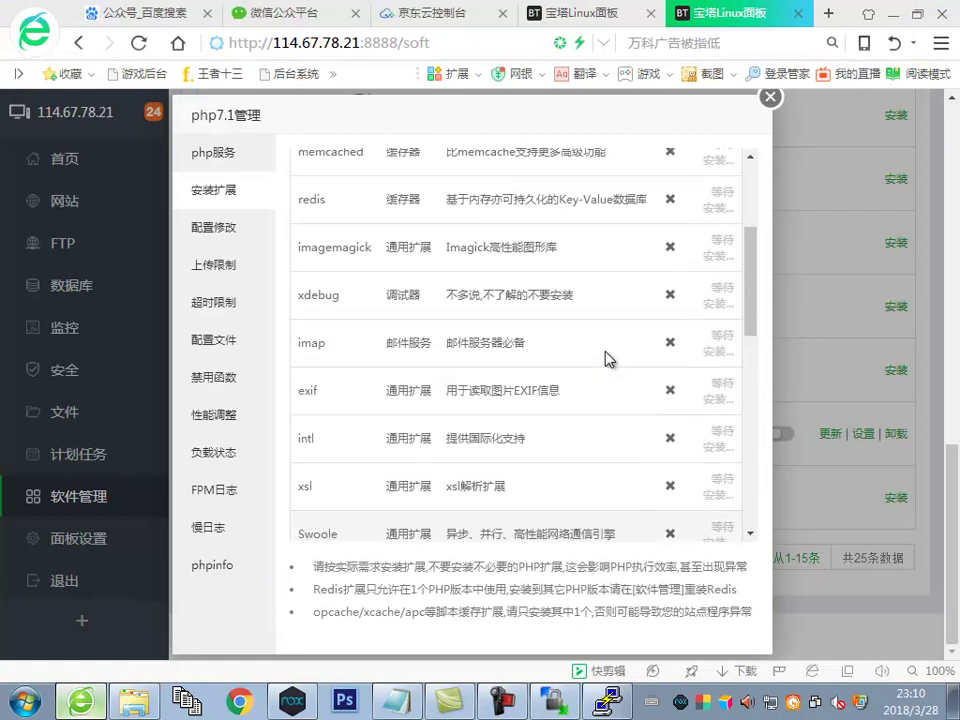
Close the php7.1管理 dialog and show the 任务列表 of queued extension installs
scroll(603, 354, "up", 4)
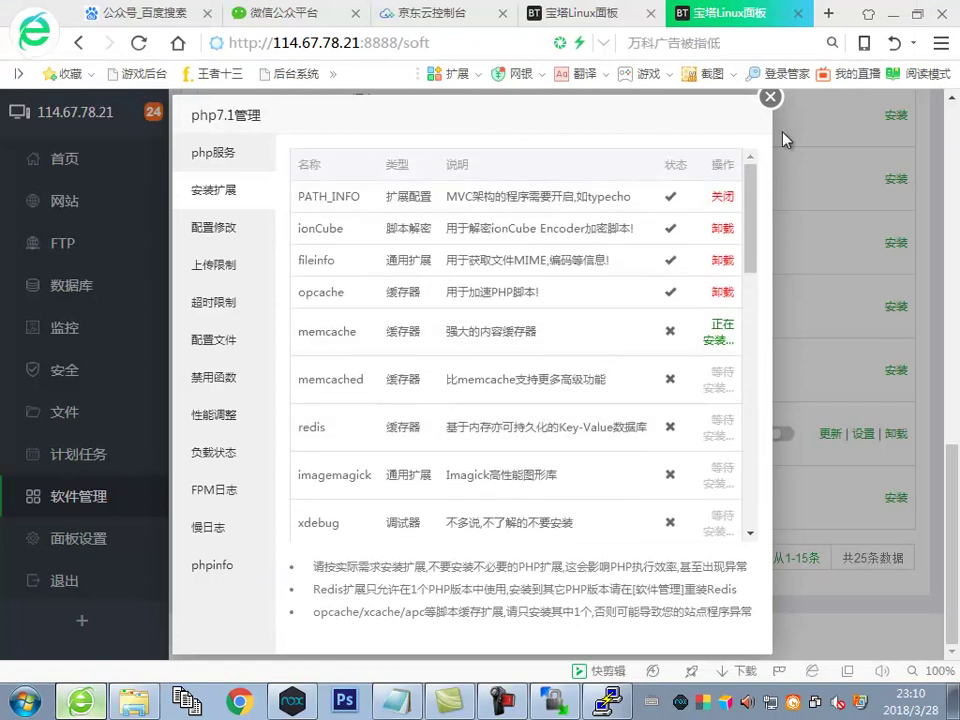
left_click(770, 97)
left_click(153, 111)
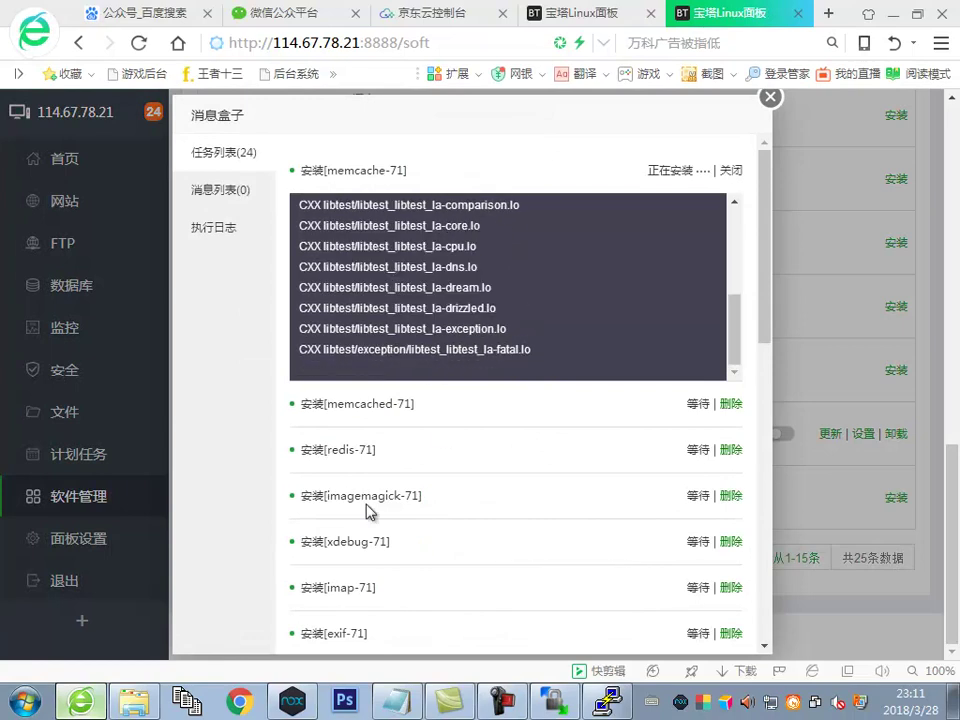
left_click(398, 700)
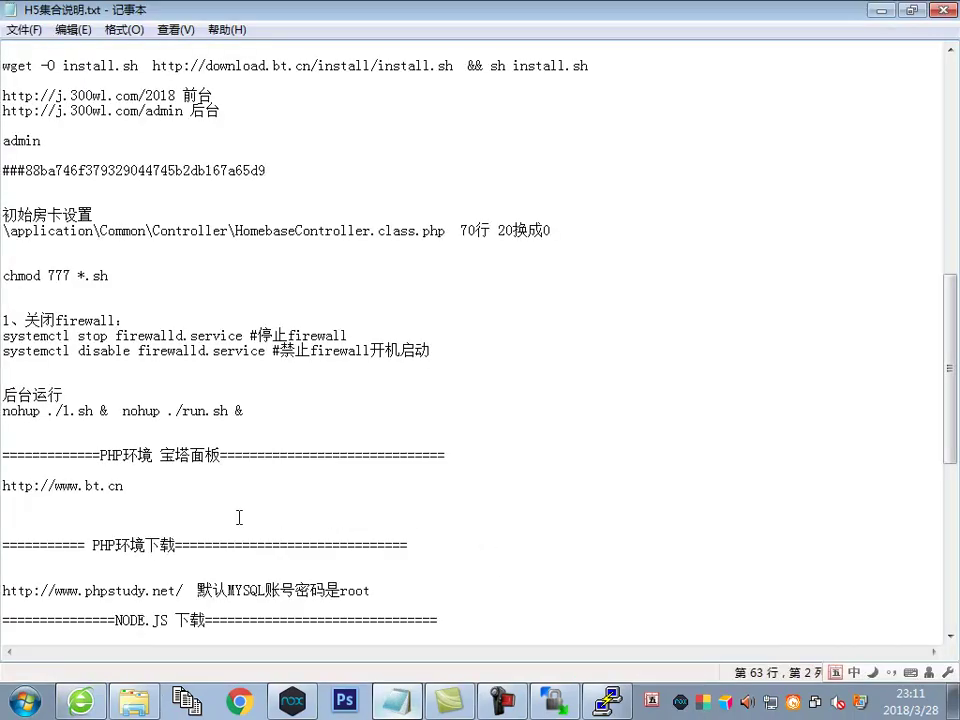
Continue the 好了现在安装扩展 line with '暂停一会在说游戏安装方法' and 'NND终于完成了'
scroll(251, 299, "up", 6)
left_click(279, 300)
scroll(279, 300, "up", 10)
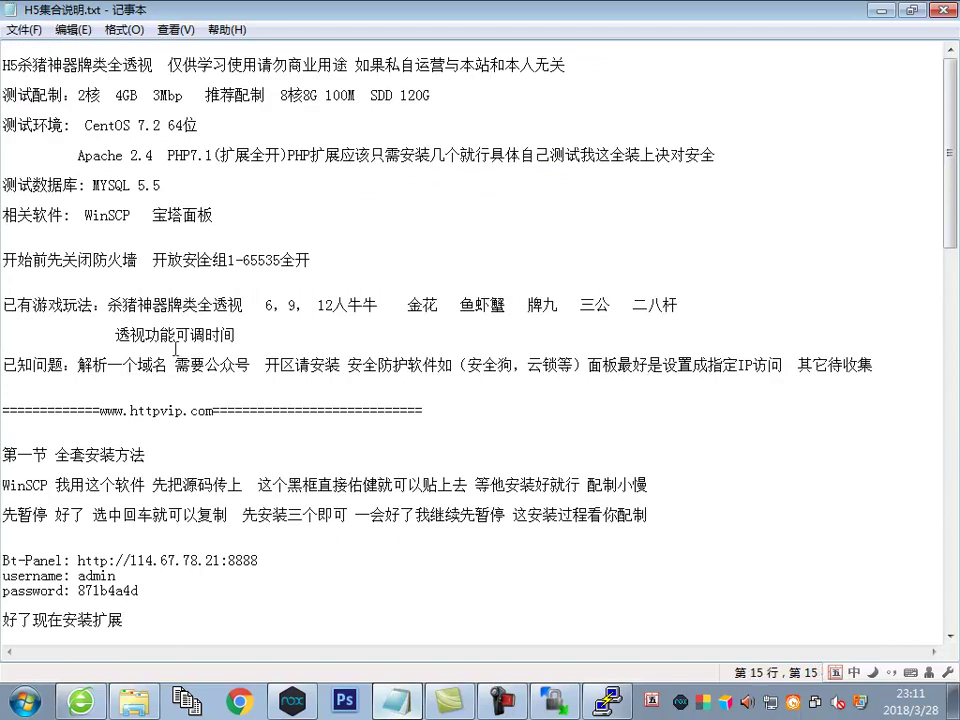
left_click(150, 576)
scroll(203, 552, "down", 1)
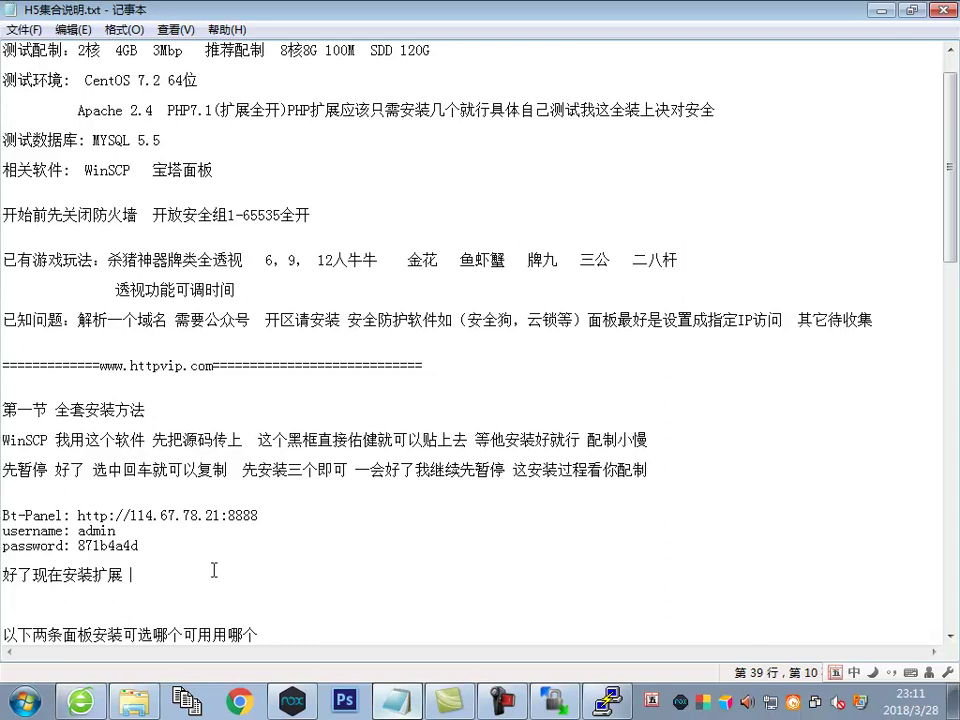
type("暂停一会在")
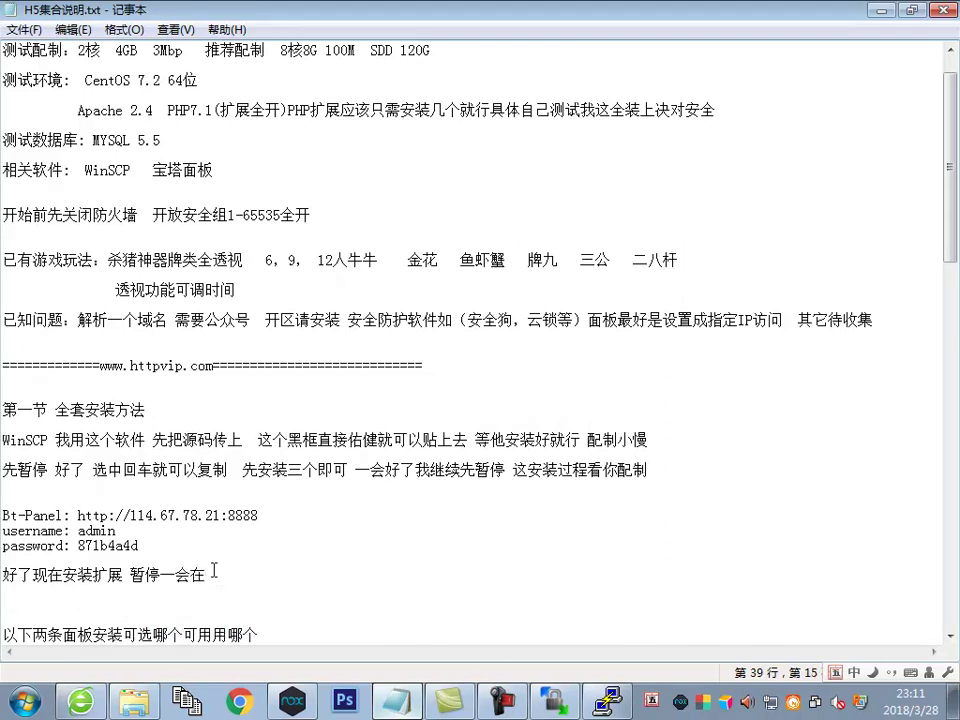
type("语游戏安")
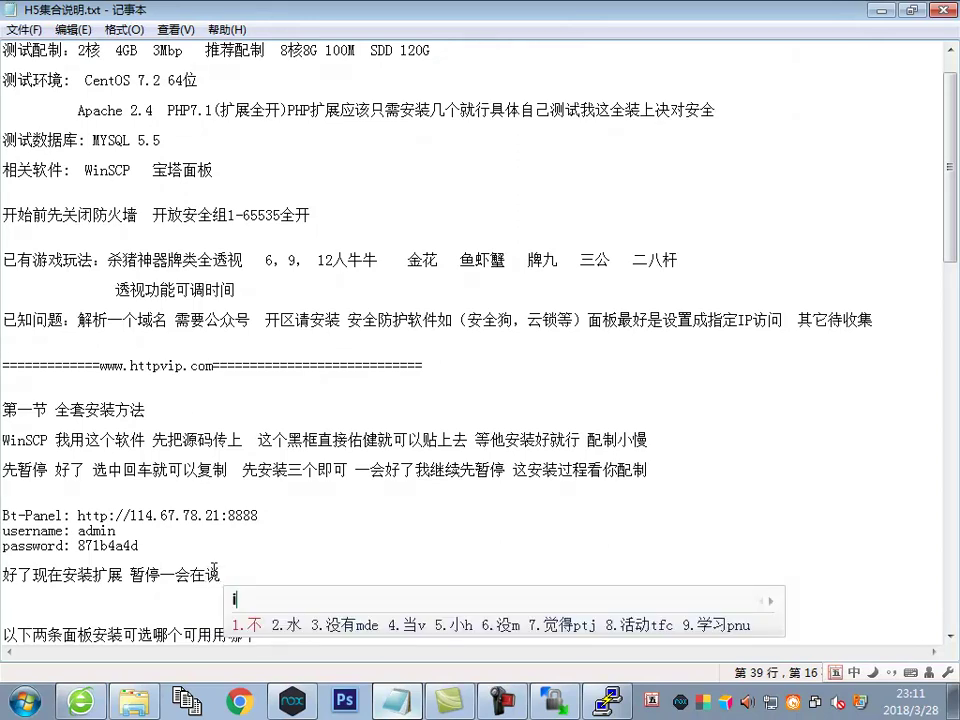
type("方")
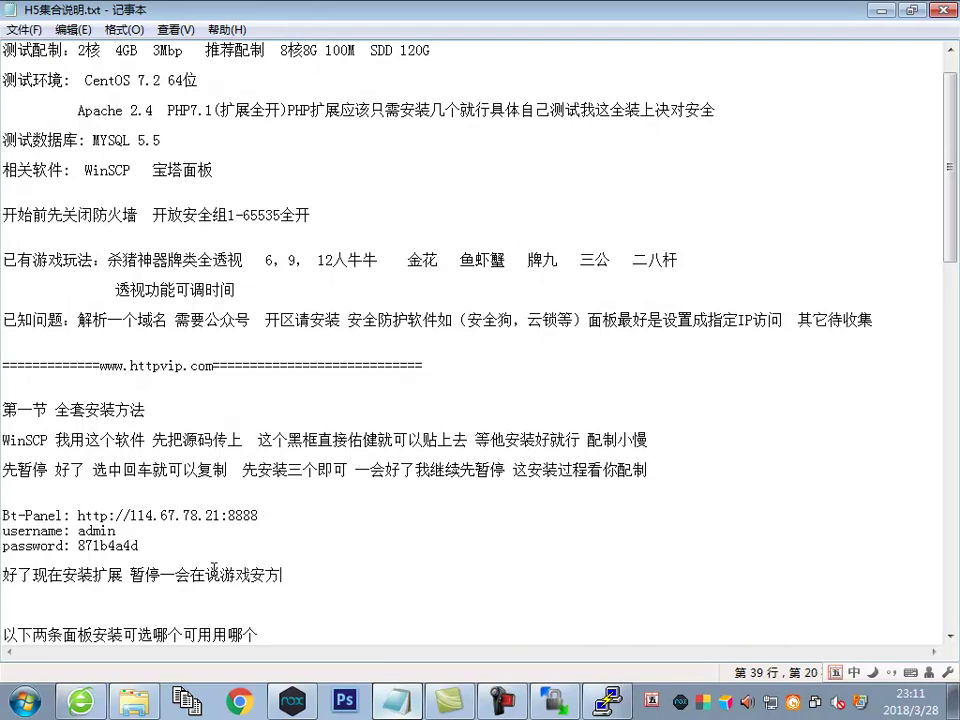
key("BackSpace")
type("装方法")
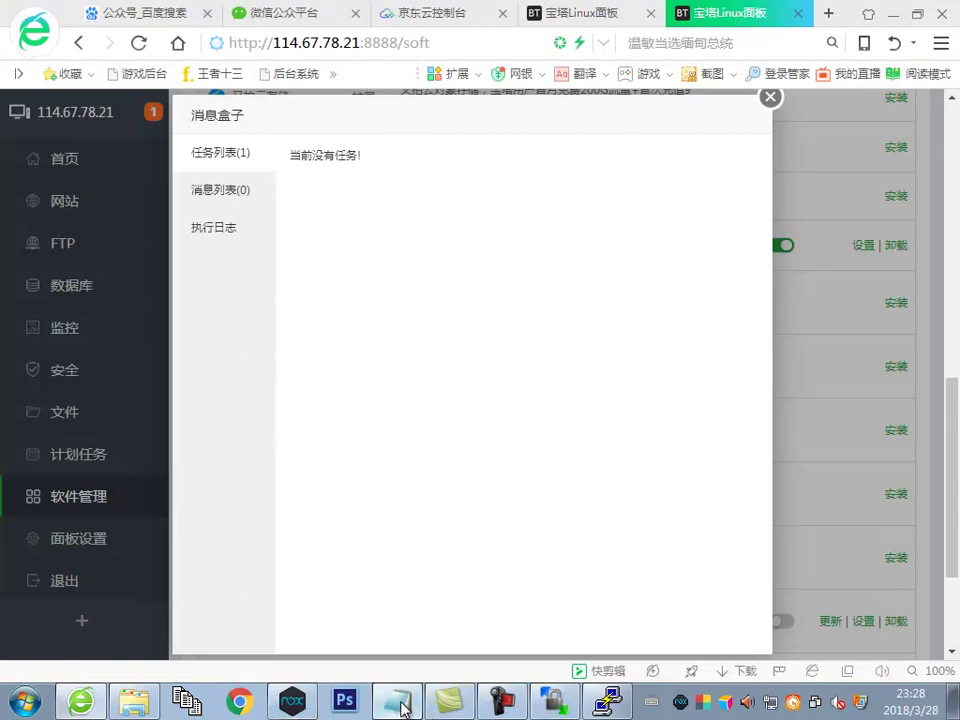
left_click(399, 703)
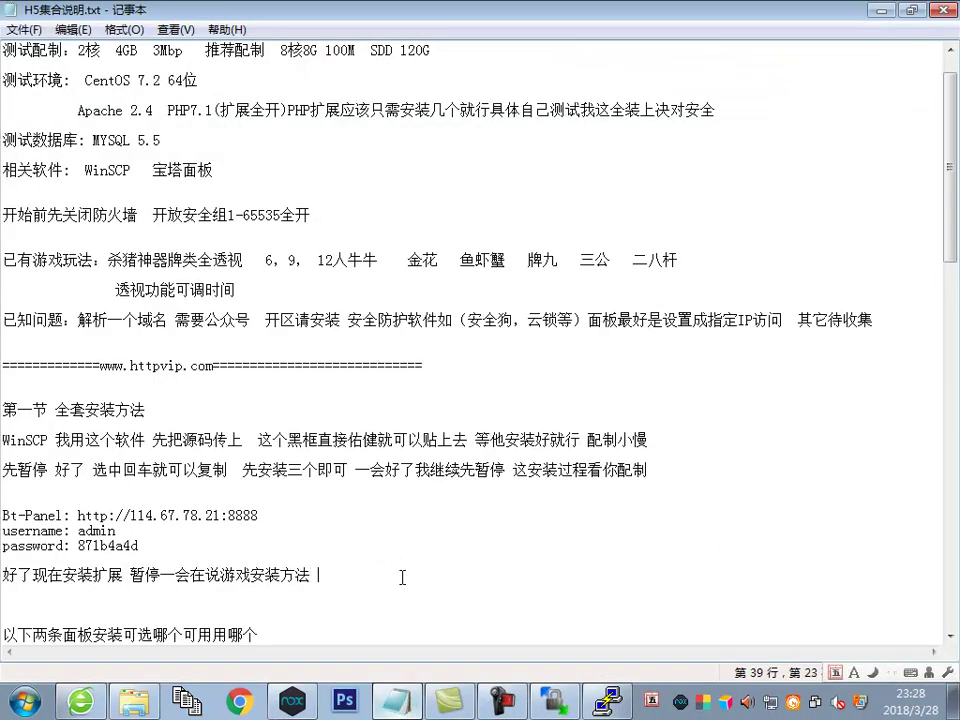
type("终于完成了")
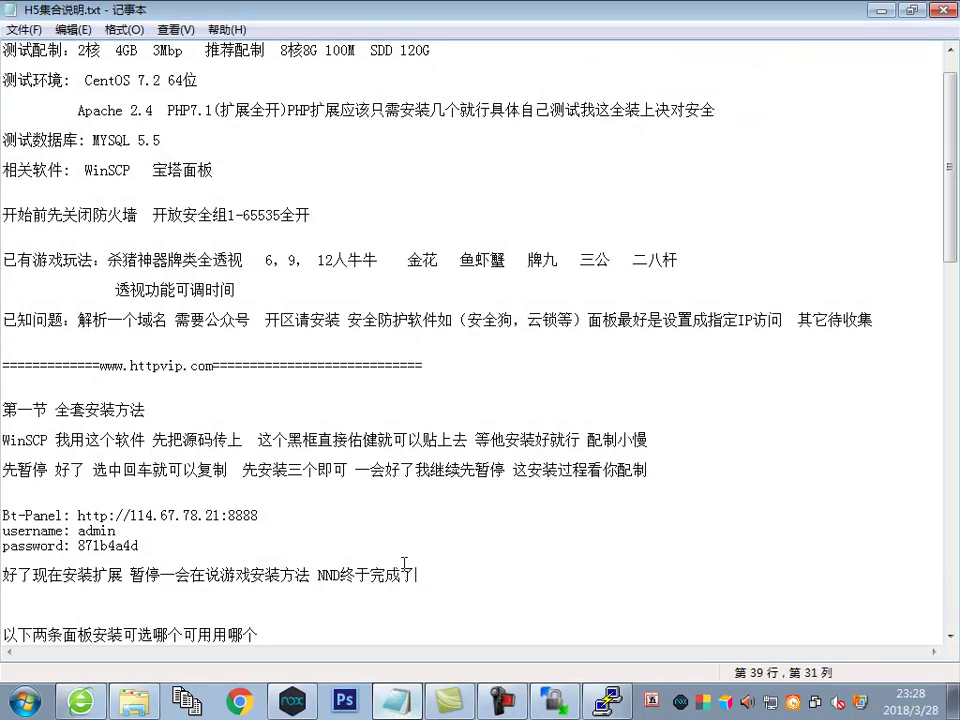
left_click(80, 700)
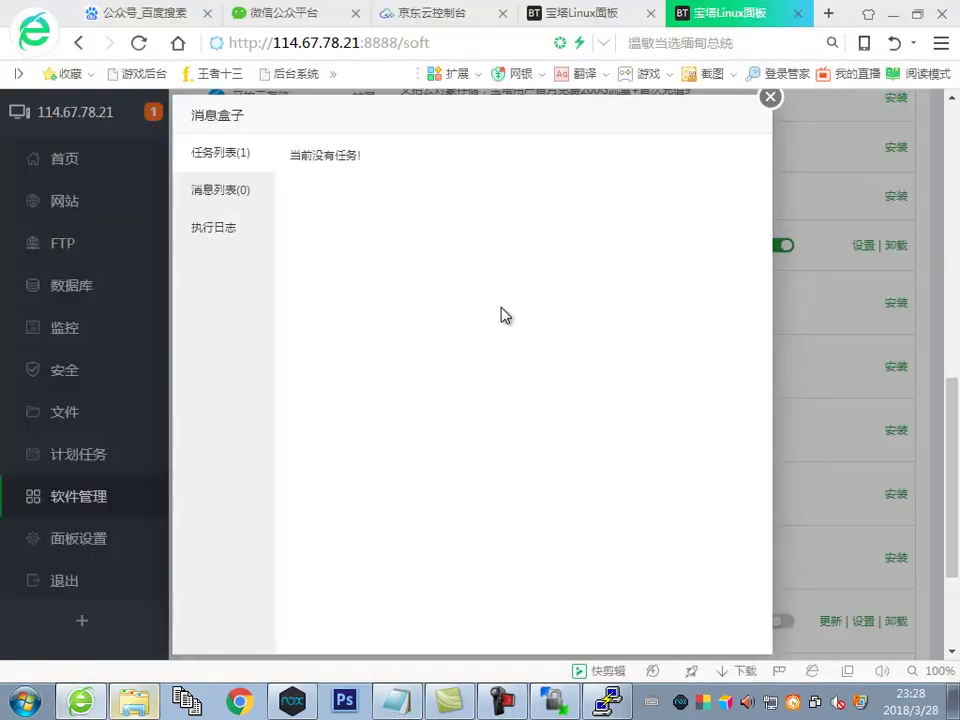
Close the empty 消息盒子 task list and go to the 数据库 page
left_click(766, 106)
scroll(260, 240, "up", 6)
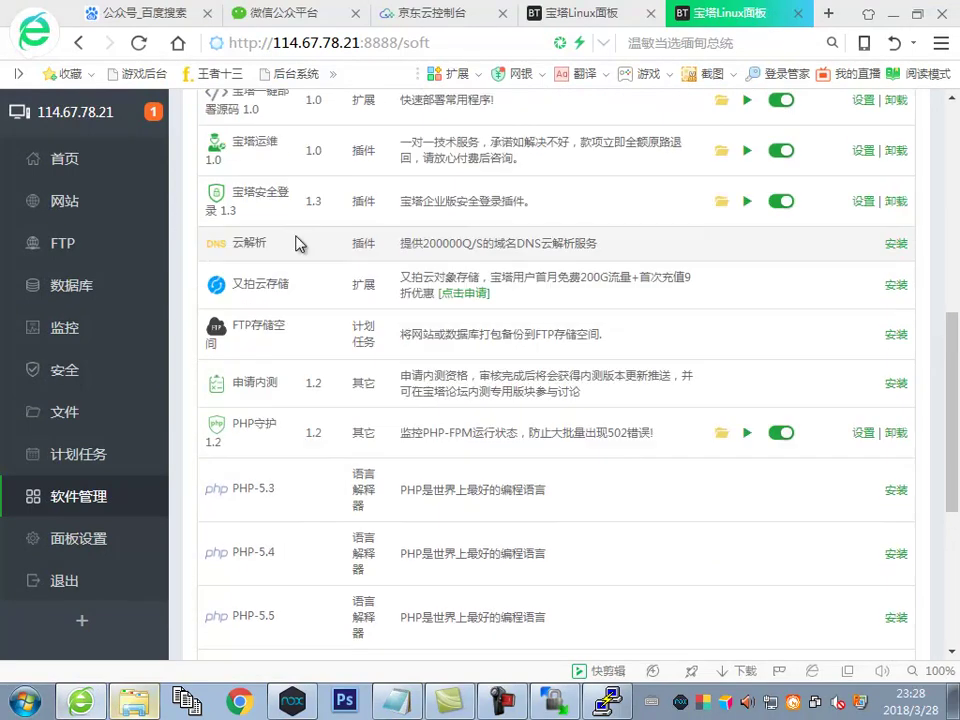
scroll(266, 243, "up", 2)
left_click(64, 290)
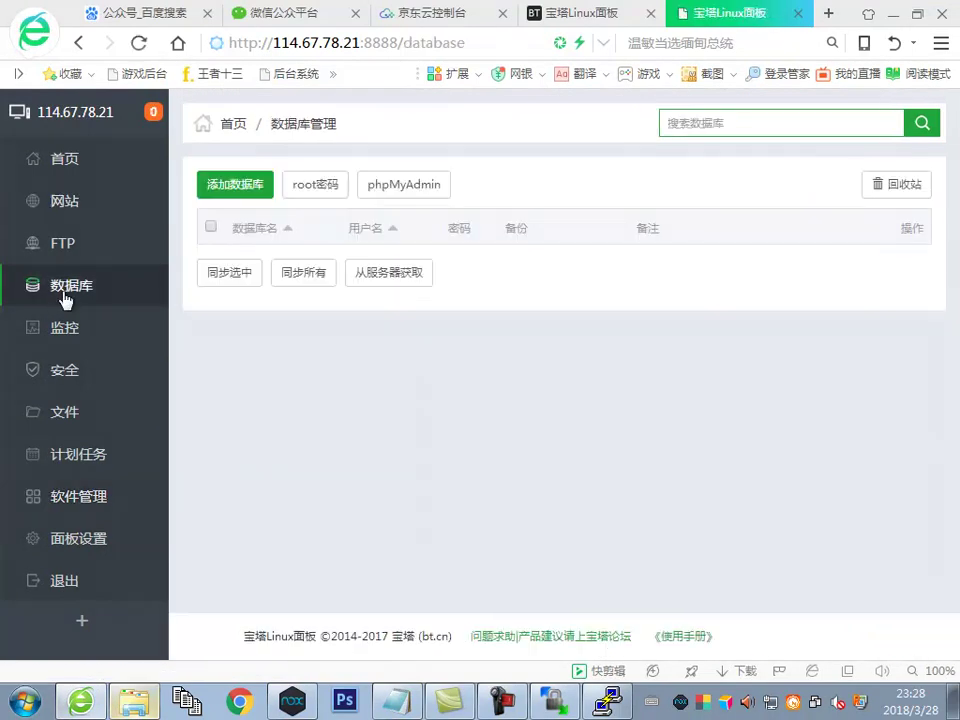
left_click(398, 704)
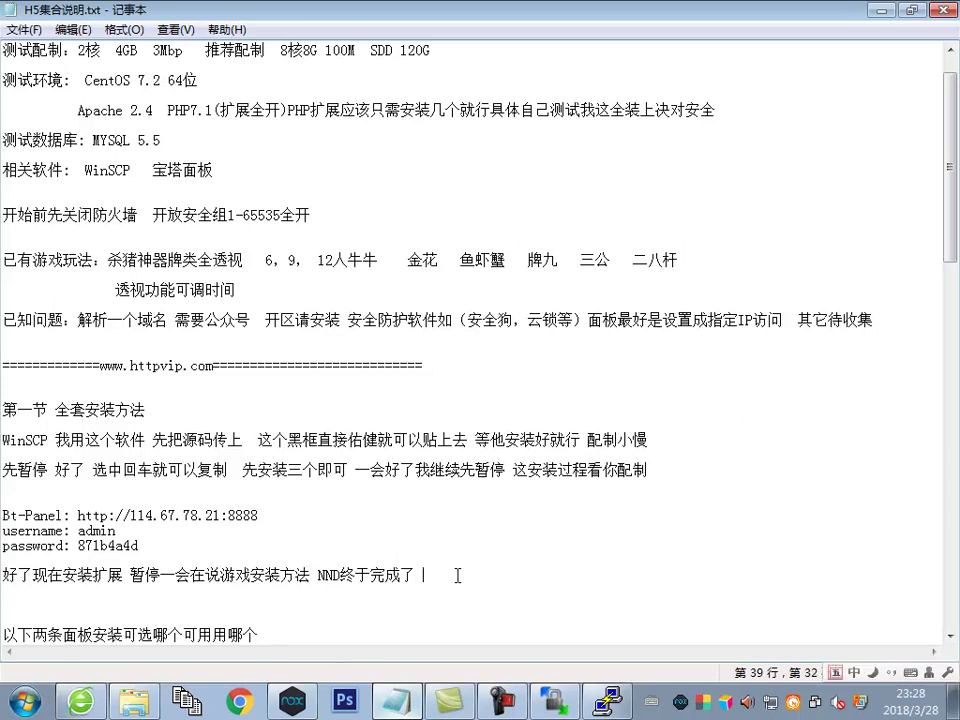
Add '这地方注意装库' after 终于完成了, then return to the empty database page
type("这寺")
key("BackSpace")
type("地")
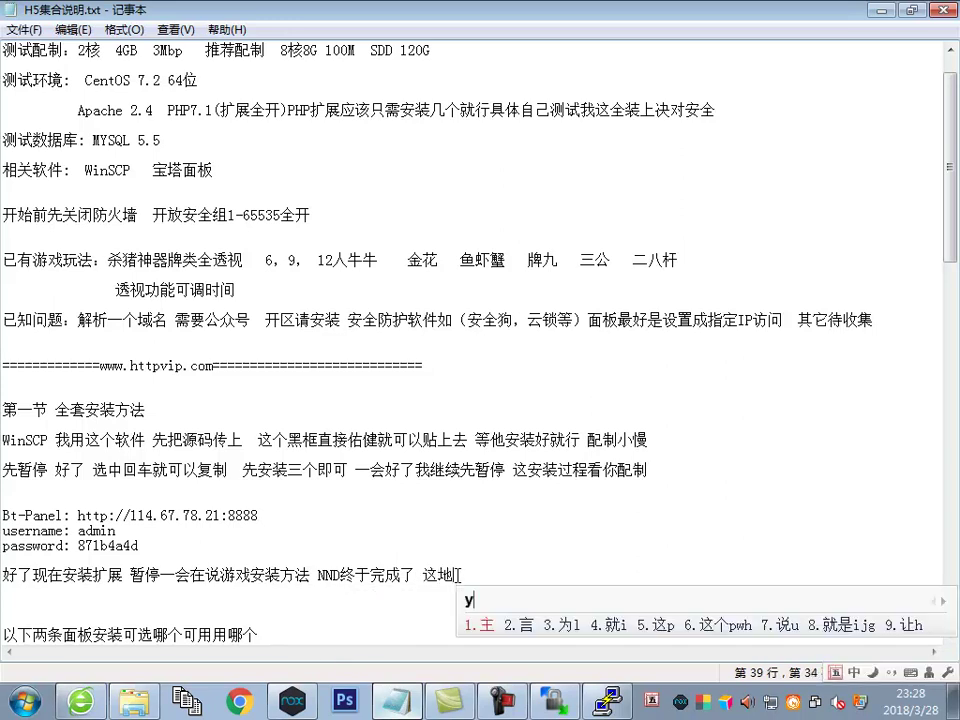
type("方注意")
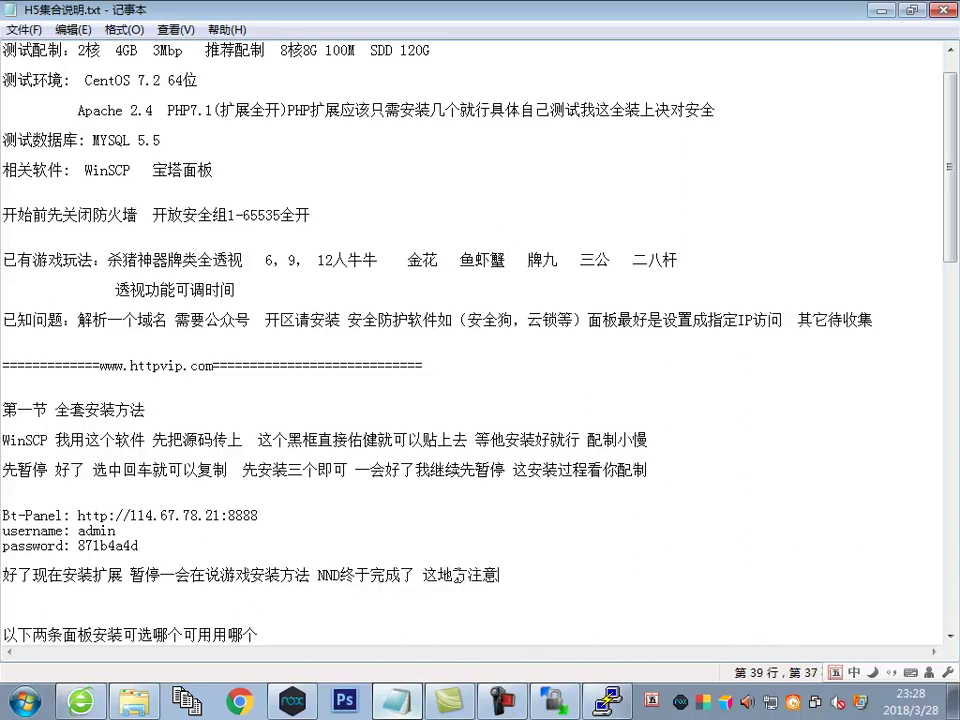
type("u")
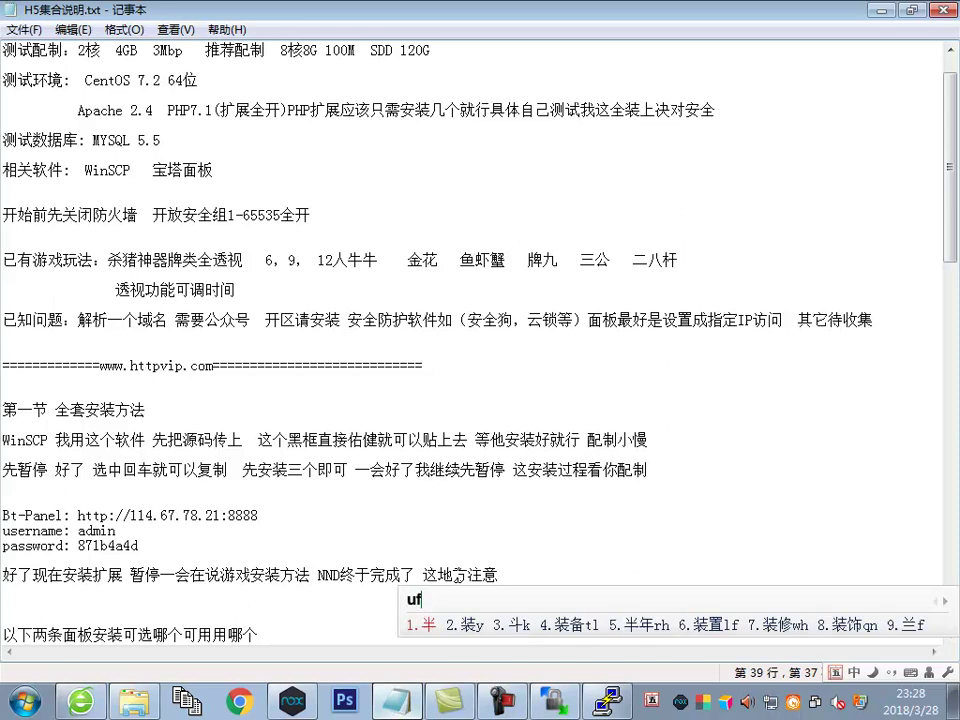
type("装")
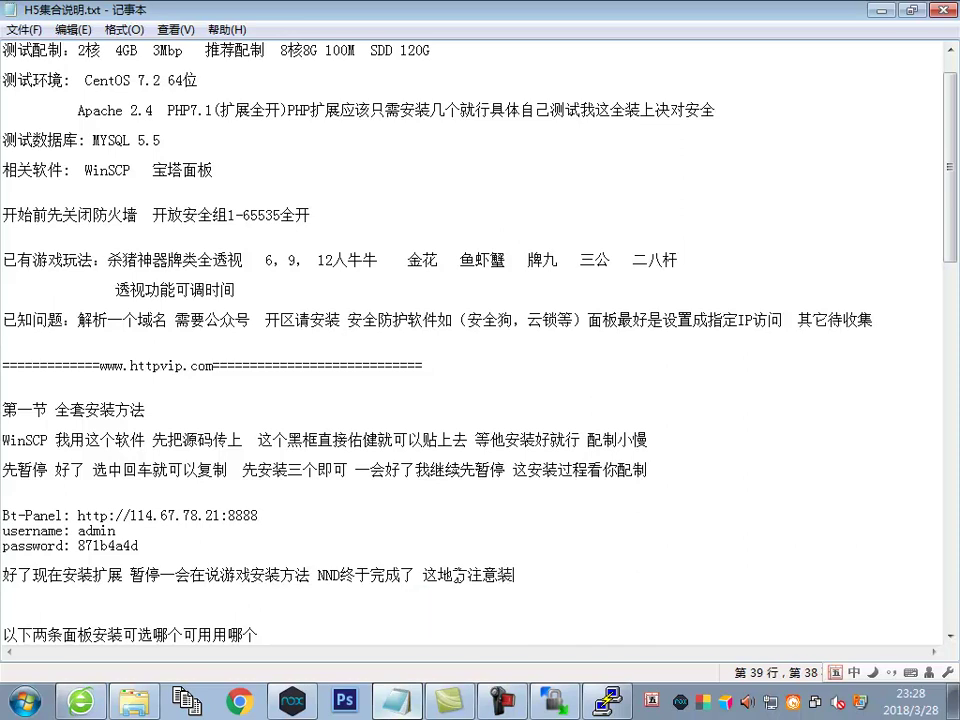
type("库")
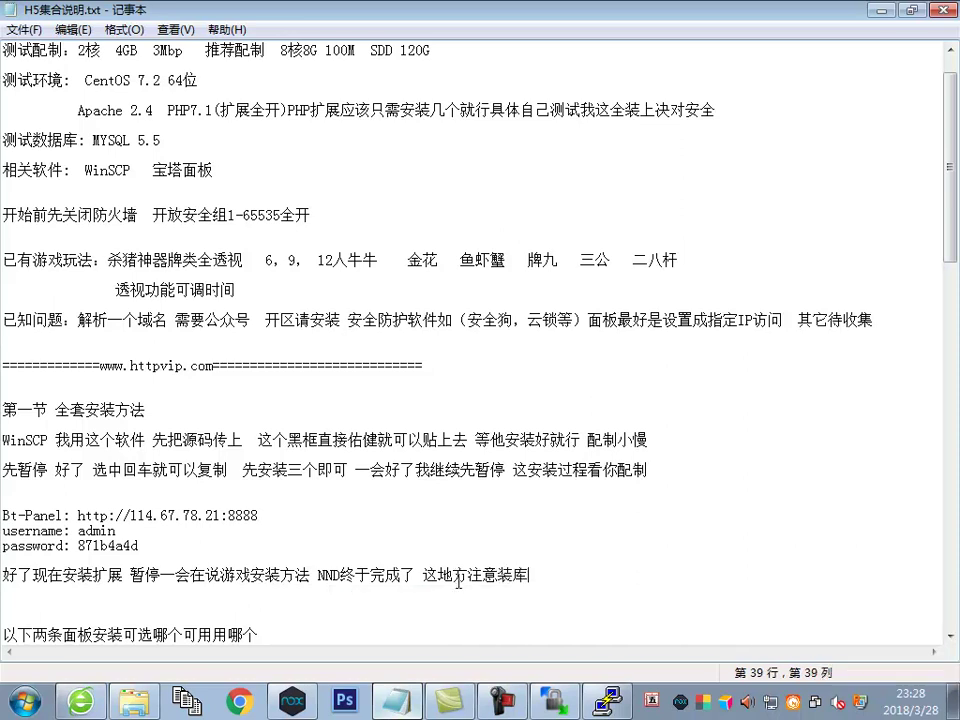
left_click(76, 702)
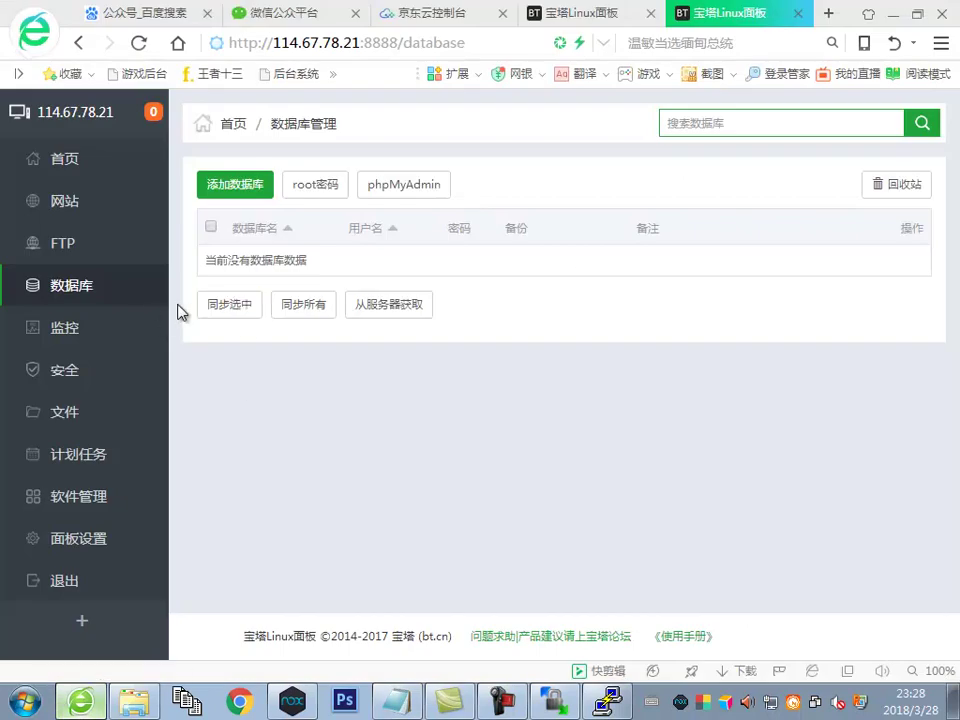
Start 添加数据库 with lulu as the database name, then switch to the screenshots folder
left_click(232, 186)
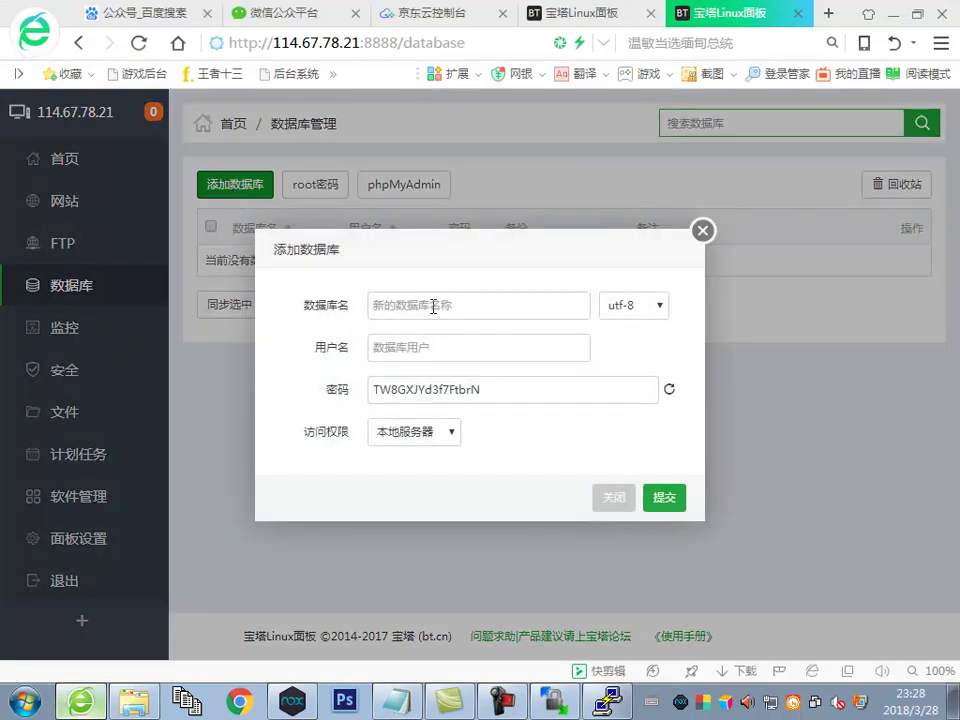
left_click(437, 307)
type("lulu")
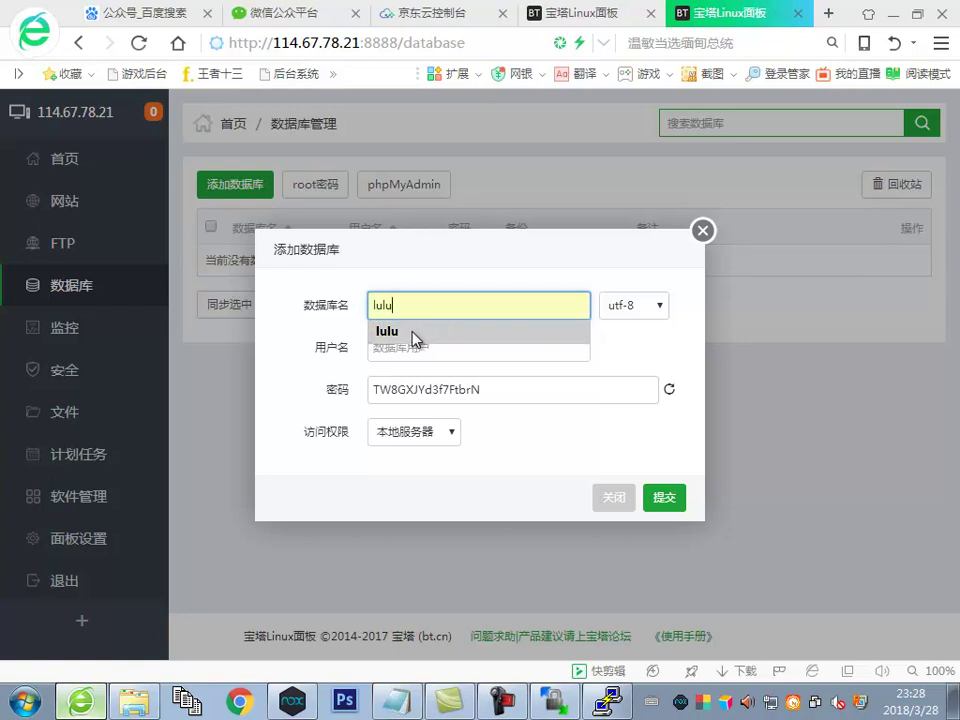
left_click(412, 335)
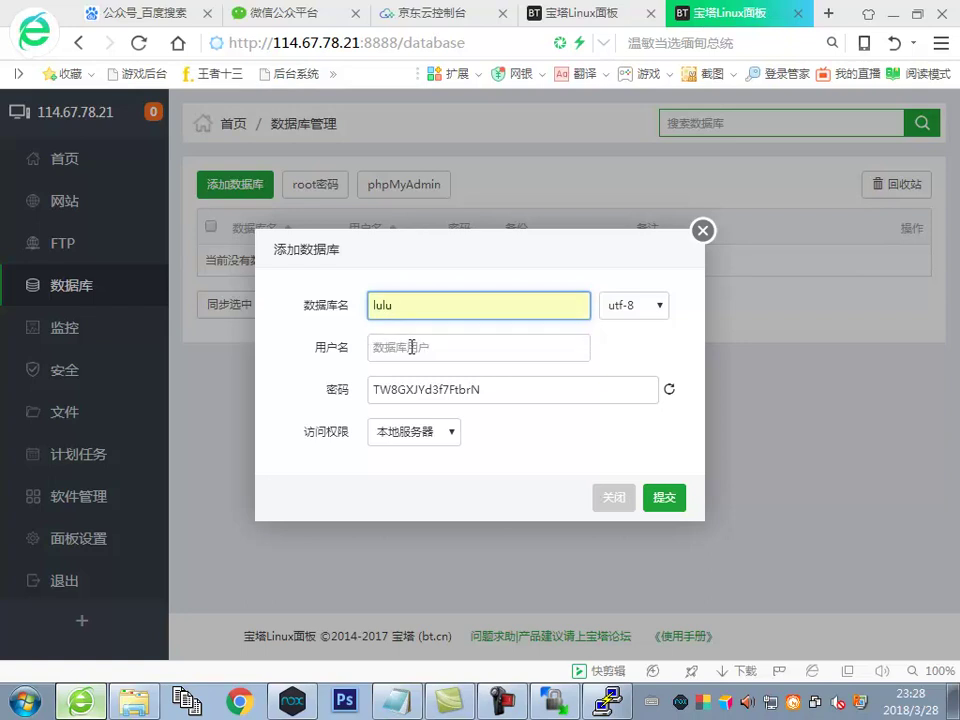
left_click(411, 307)
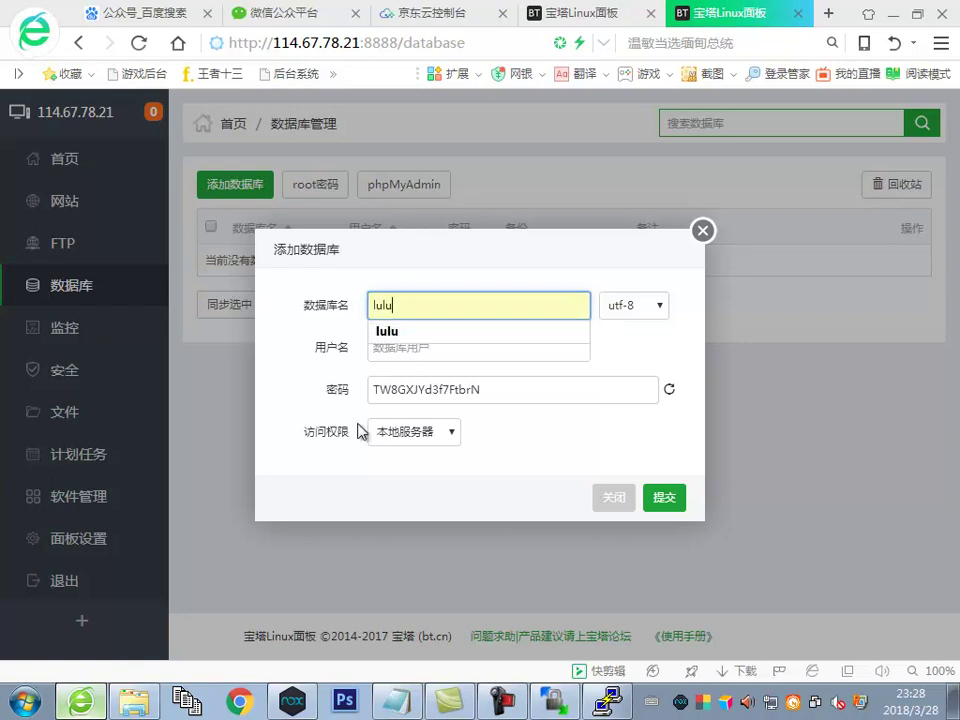
left_click(152, 707)
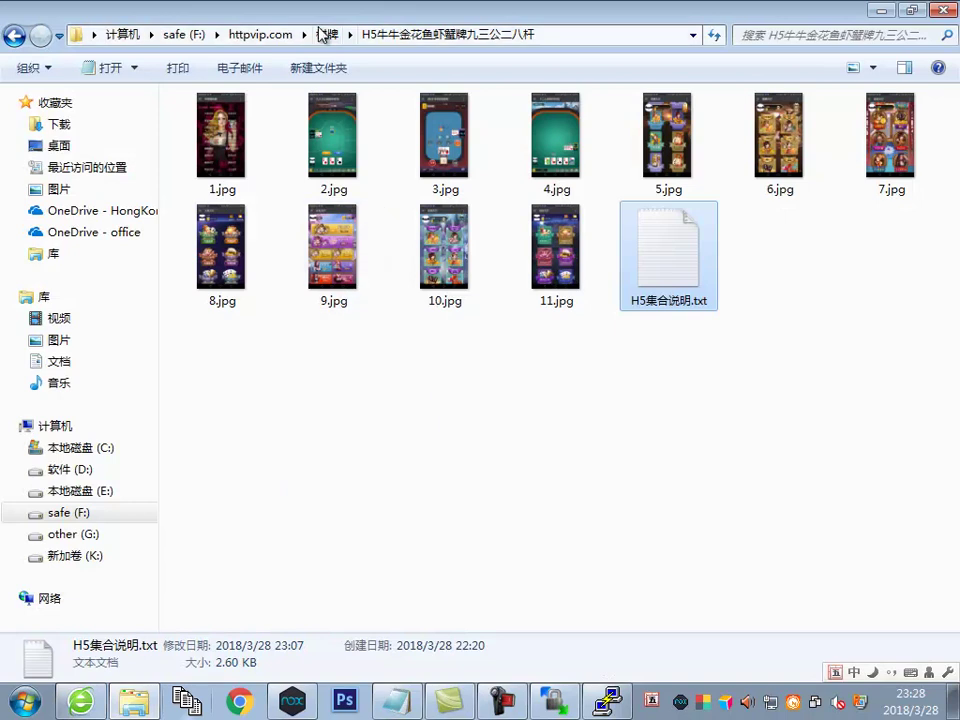
Browse to K:\H5集合源码\a\data\conf and open db.php in Notepad++
middle_click(135, 705)
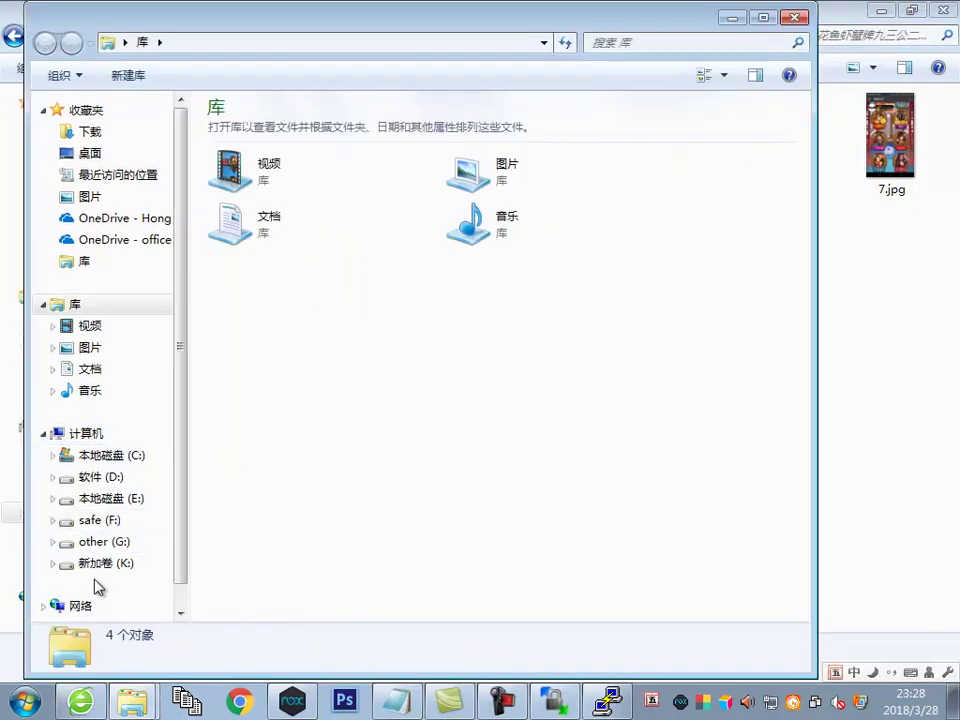
left_click(95, 563)
double_click(300, 289)
double_click(270, 131)
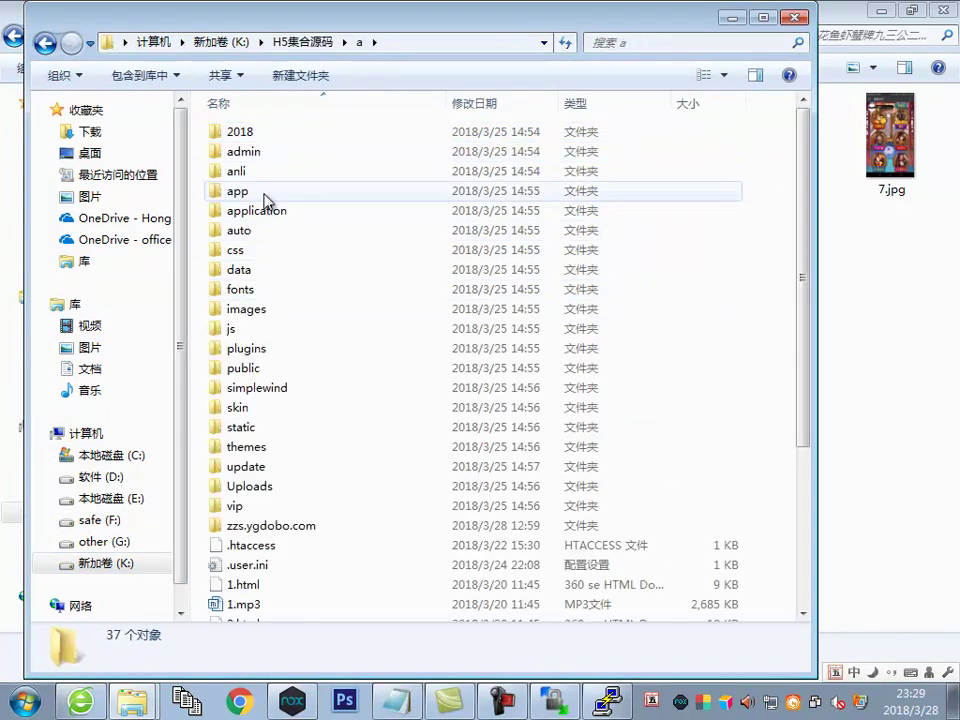
double_click(270, 210)
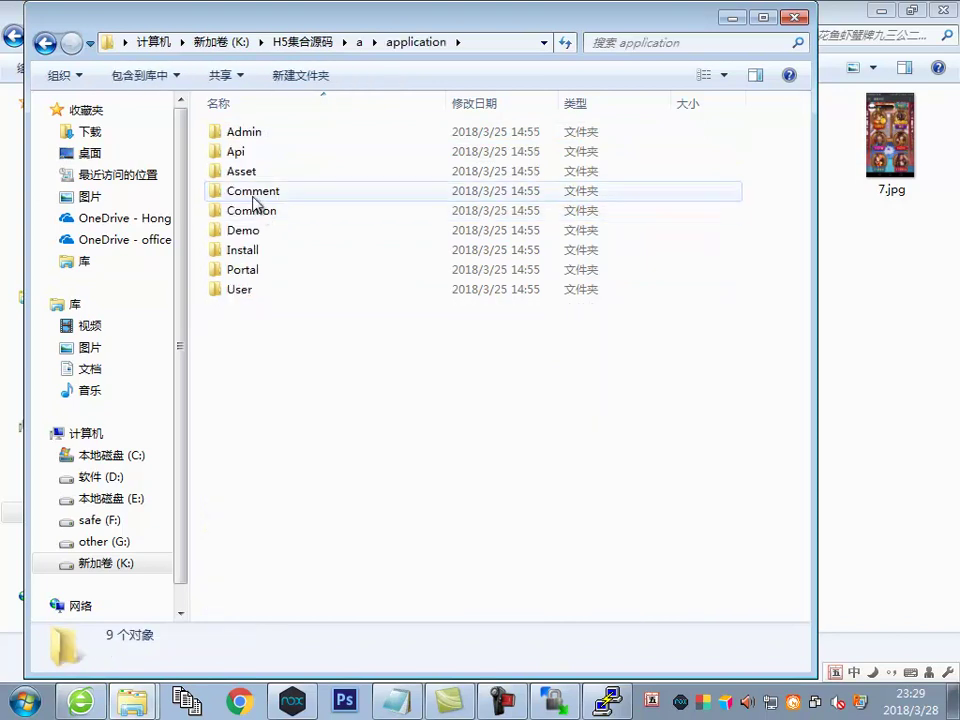
left_click(359, 42)
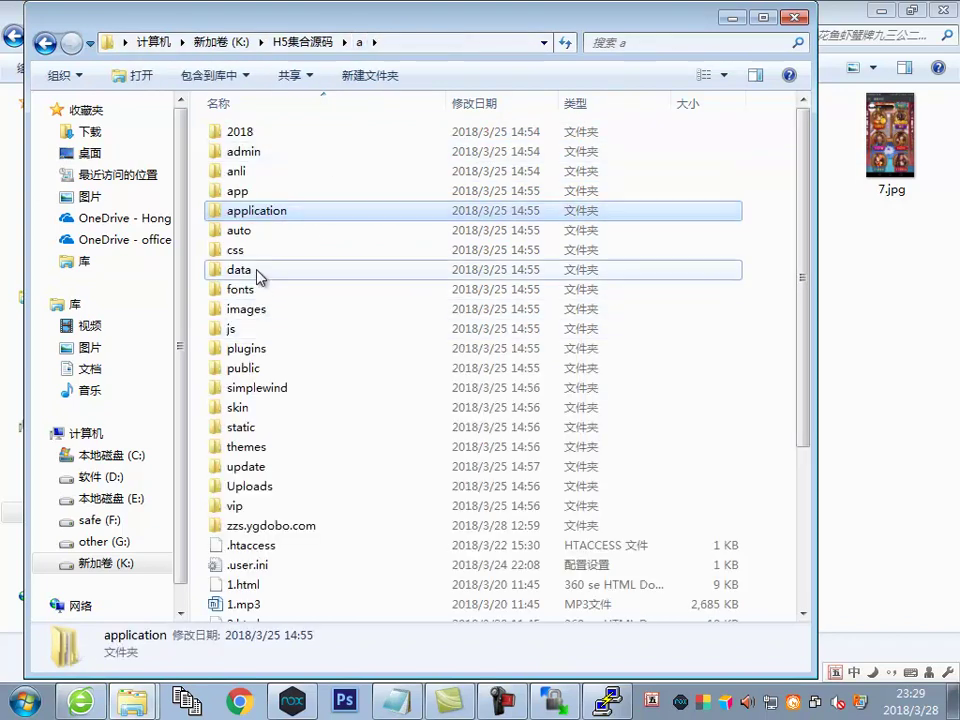
double_click(258, 270)
double_click(253, 173)
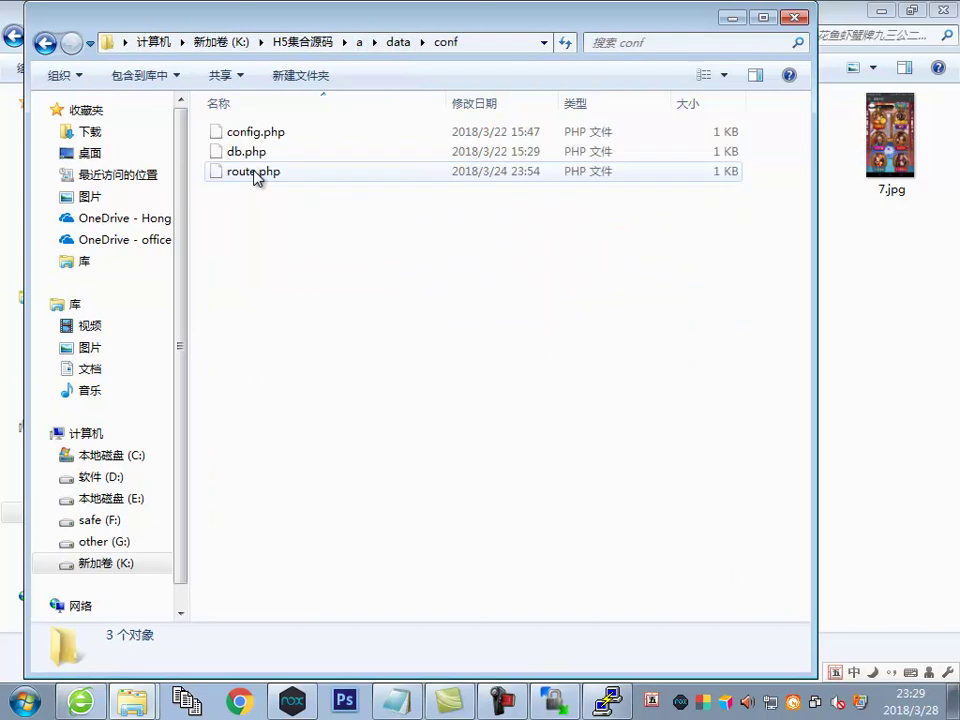
right_click(253, 154)
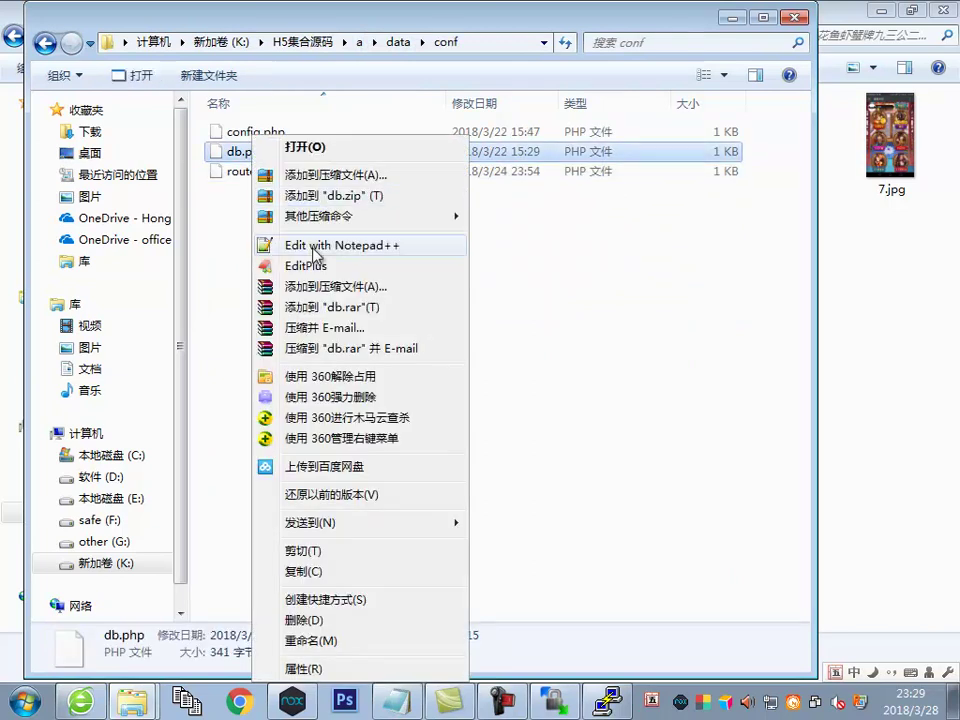
left_click(314, 246)
Copy the database name lulu from db.php into the 数据库名 and 用户名 fields
left_click_drag(855, 137, 430, 127)
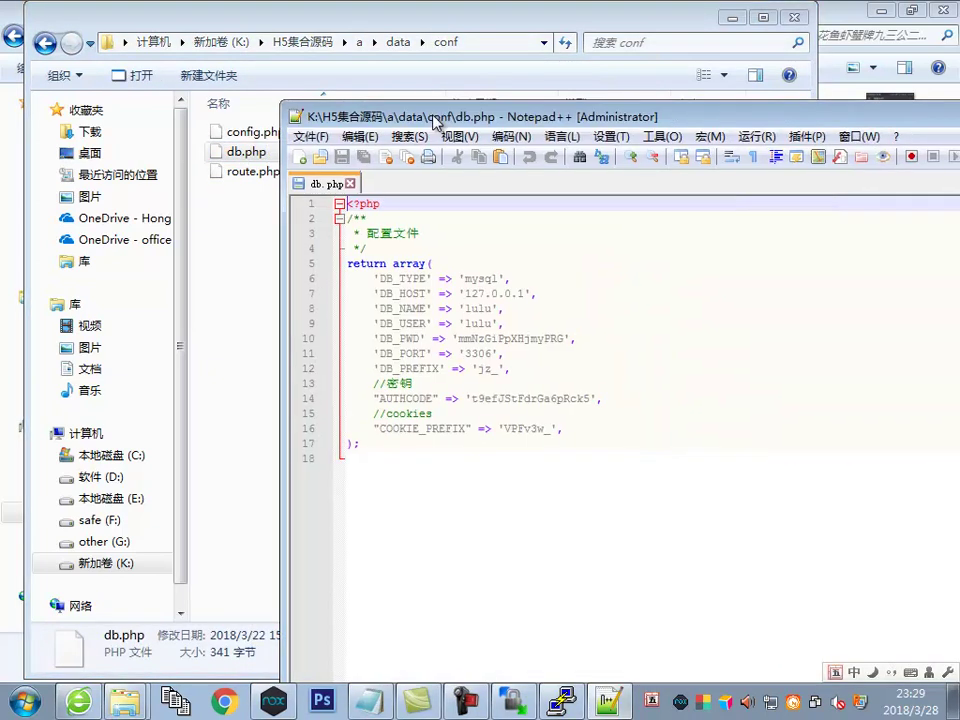
double_click(487, 310)
right_click(498, 310)
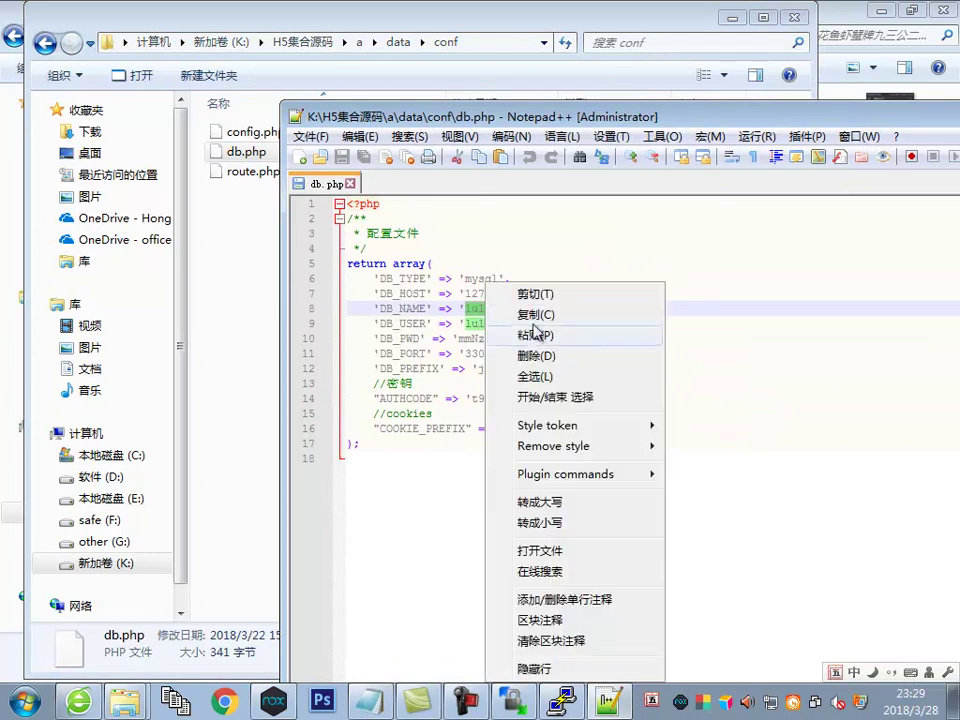
left_click(506, 313)
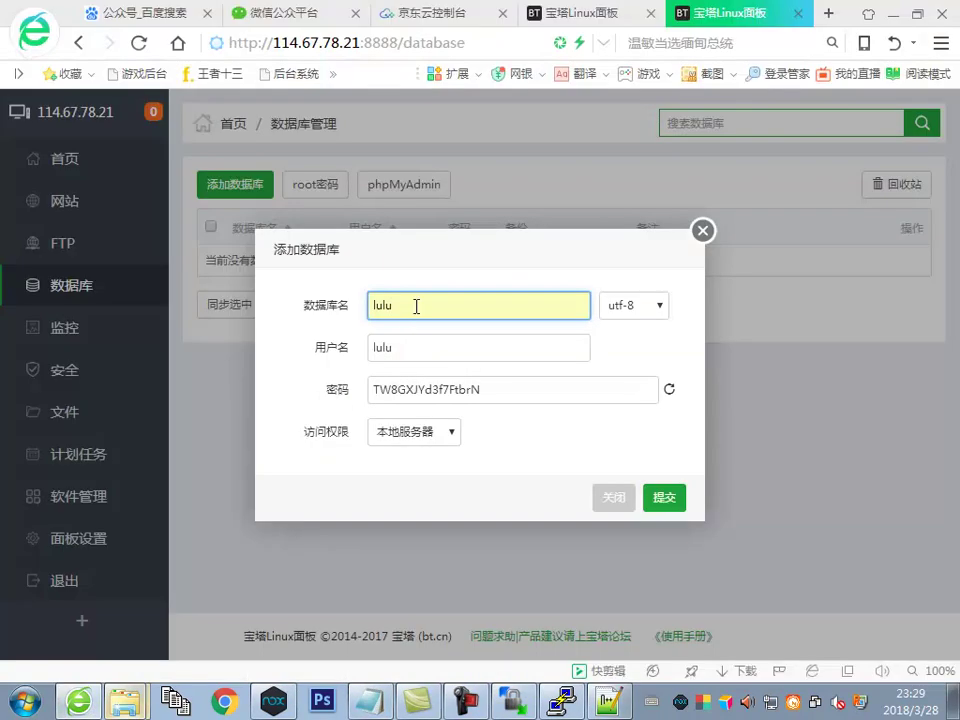
left_click(416, 307)
key("ctrl+v")
key("BackSpace")
key("BackSpace")
key("BackSpace")
key("BackSpace")
left_click(403, 347)
left_click(329, 352)
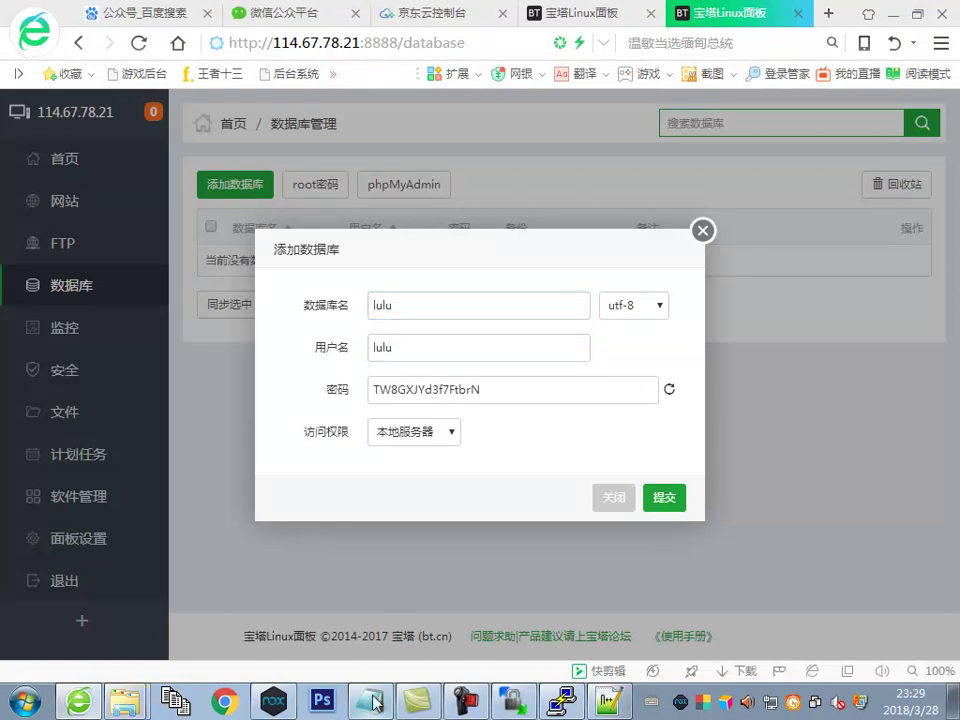
Paste db.php's DB_PWD as the password, keep local-only access, and submit
left_click(609, 702)
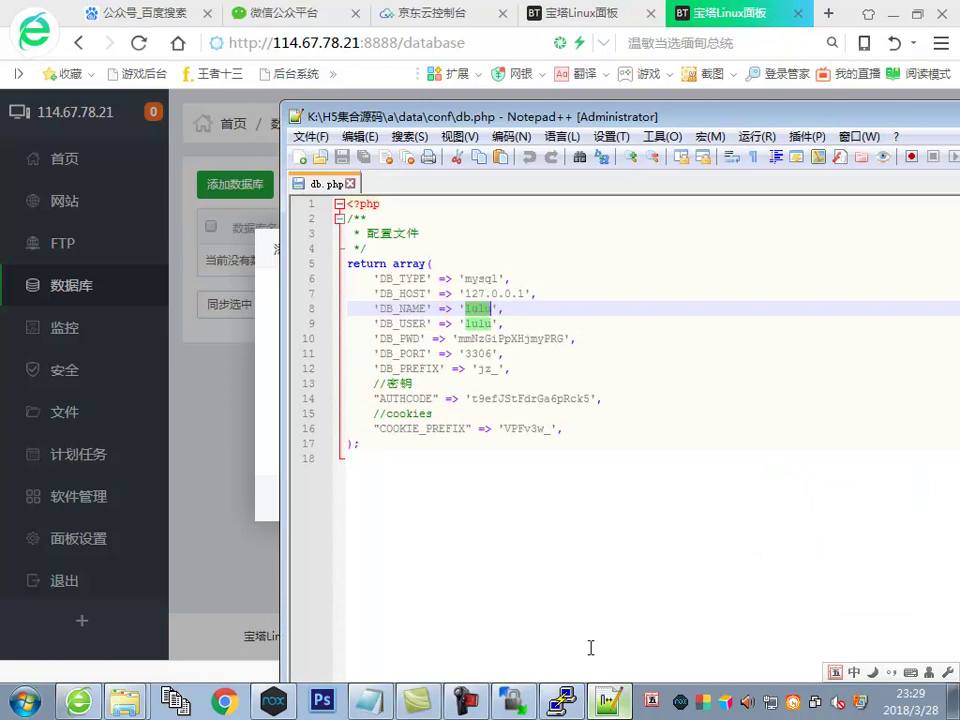
double_click(508, 340)
right_click(510, 340)
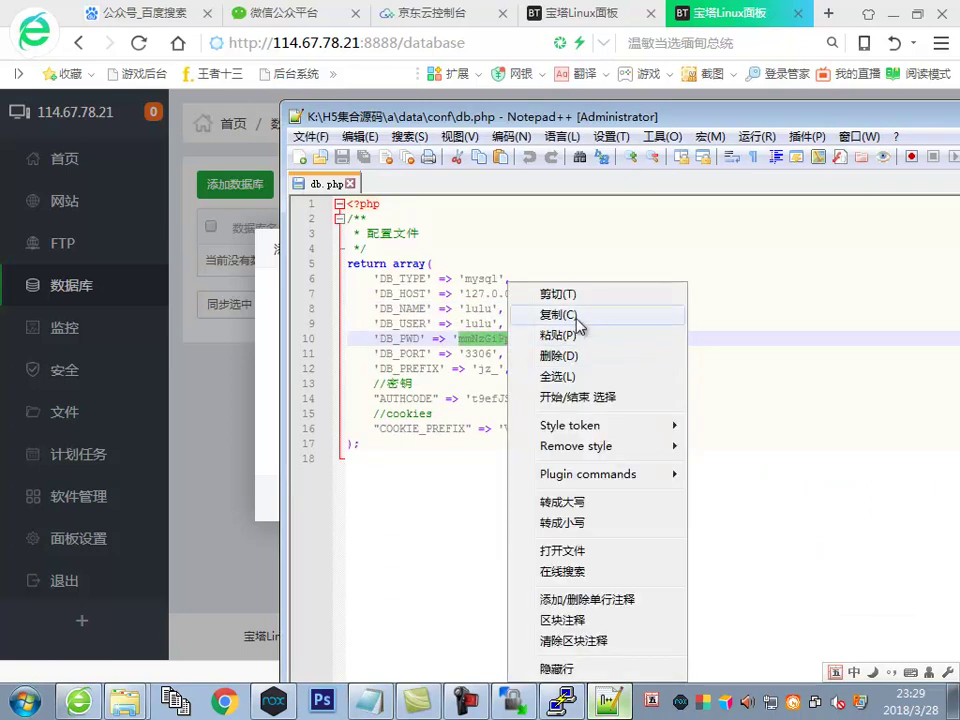
left_click(576, 318)
left_click(276, 345)
left_click_drag(510, 390, 298, 397)
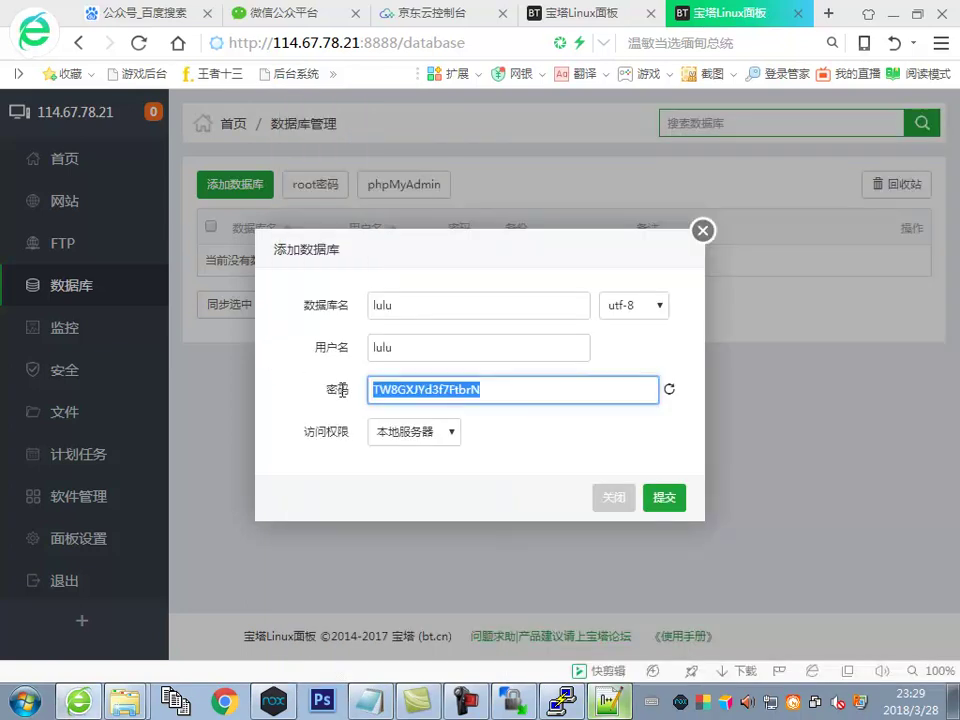
key("ctrl+v")
left_click(430, 445)
left_click(444, 446)
left_click(444, 446)
left_click(423, 456)
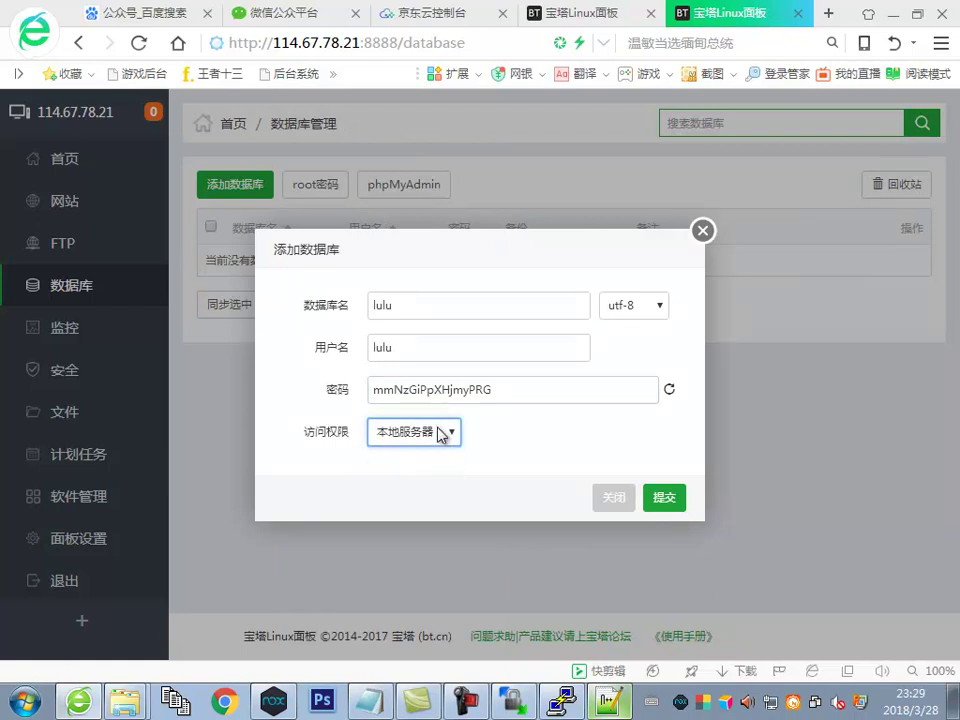
left_click(664, 500)
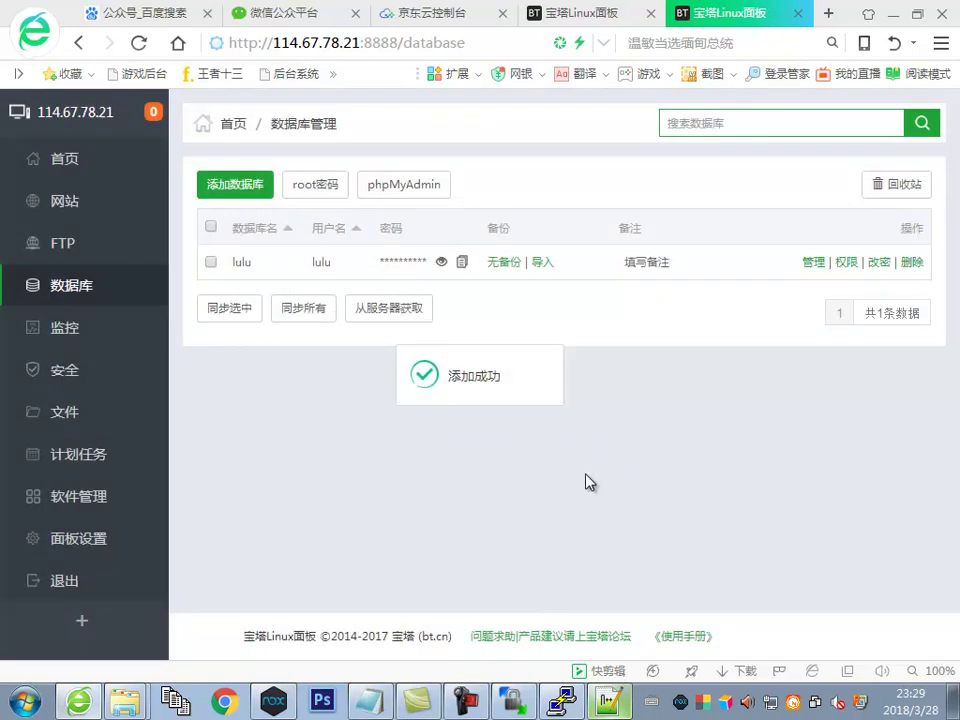
Upload K:\H5集合源码\lulu.sql into the lulu database import
left_click(542, 263)
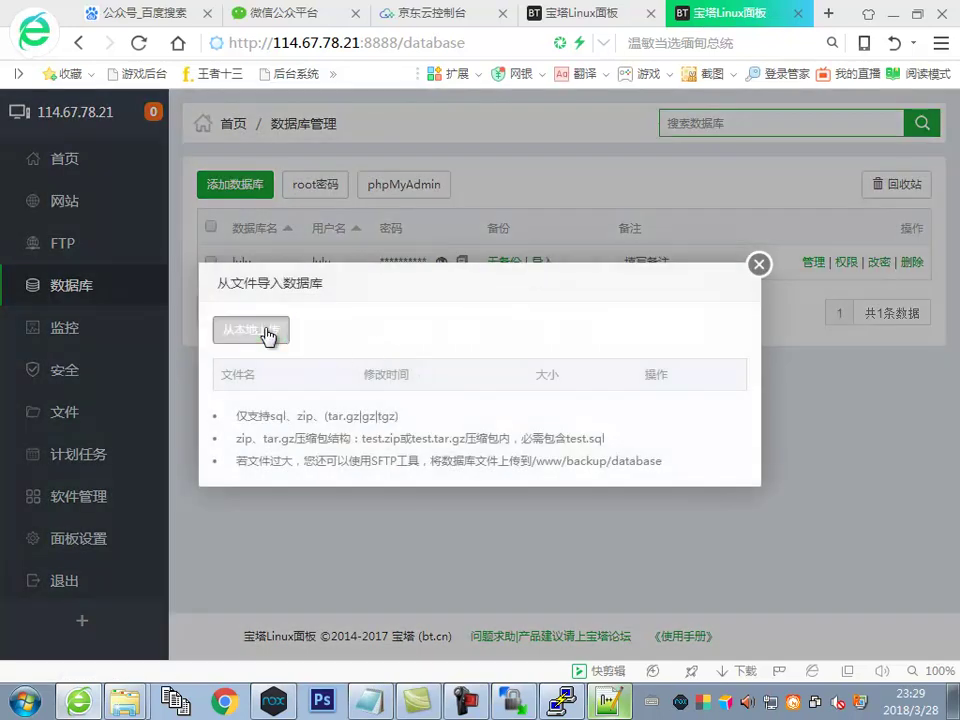
left_click(251, 329)
left_click(290, 204)
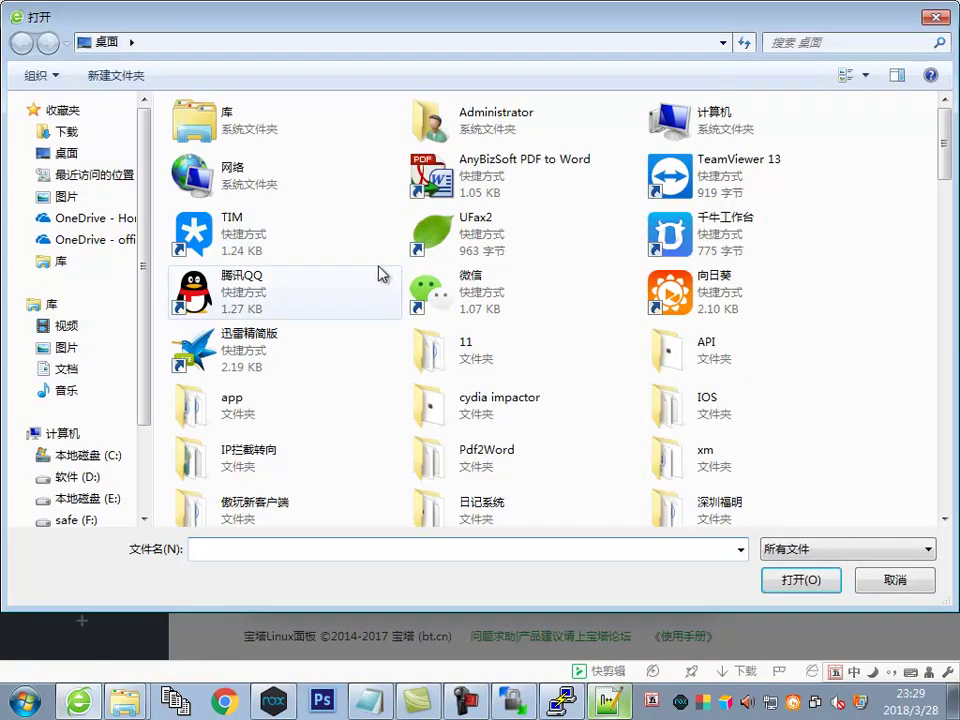
double_click(680, 133)
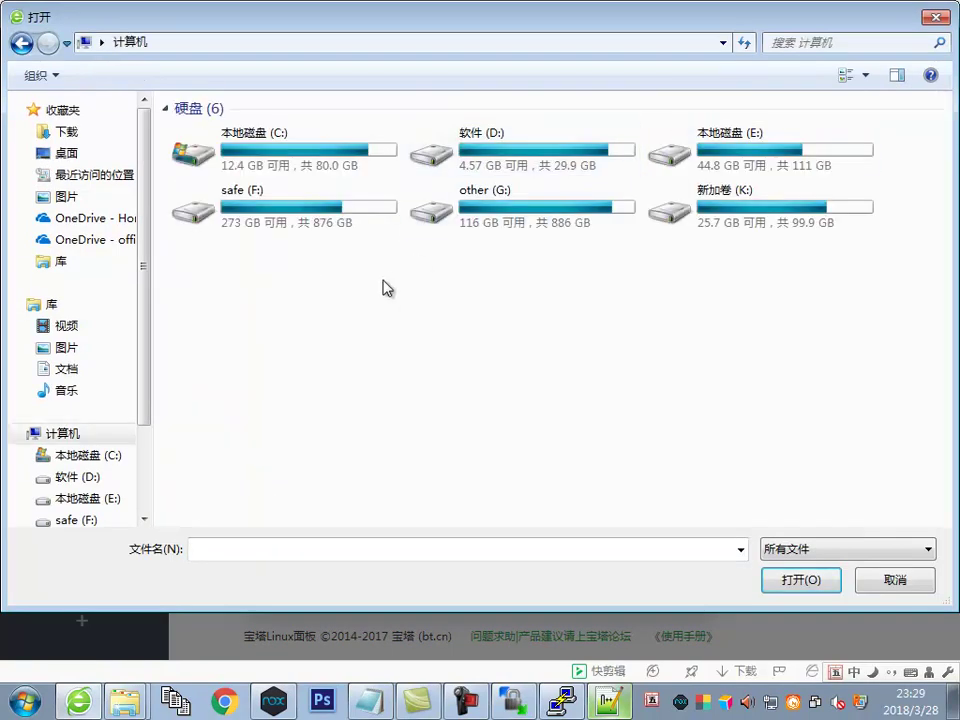
double_click(740, 190)
double_click(246, 330)
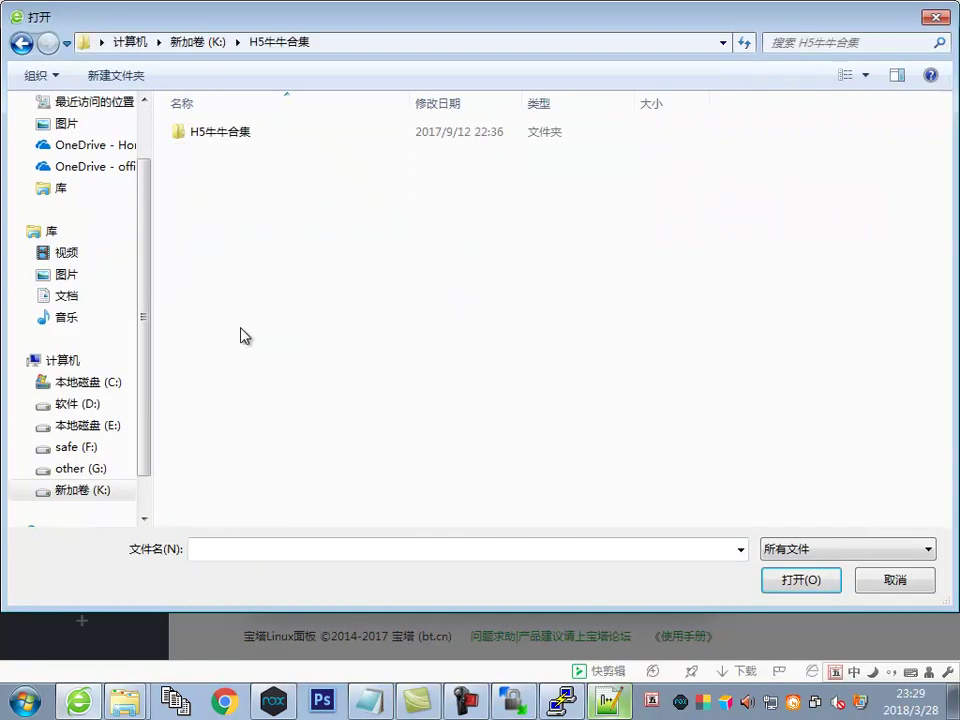
left_click(222, 43)
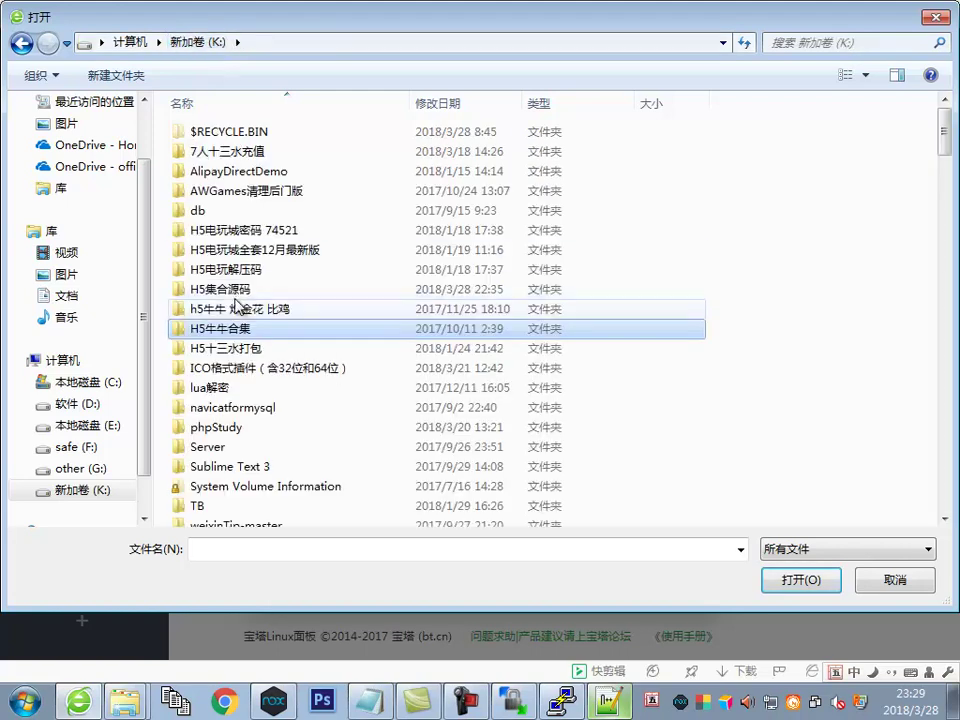
double_click(300, 290)
double_click(212, 176)
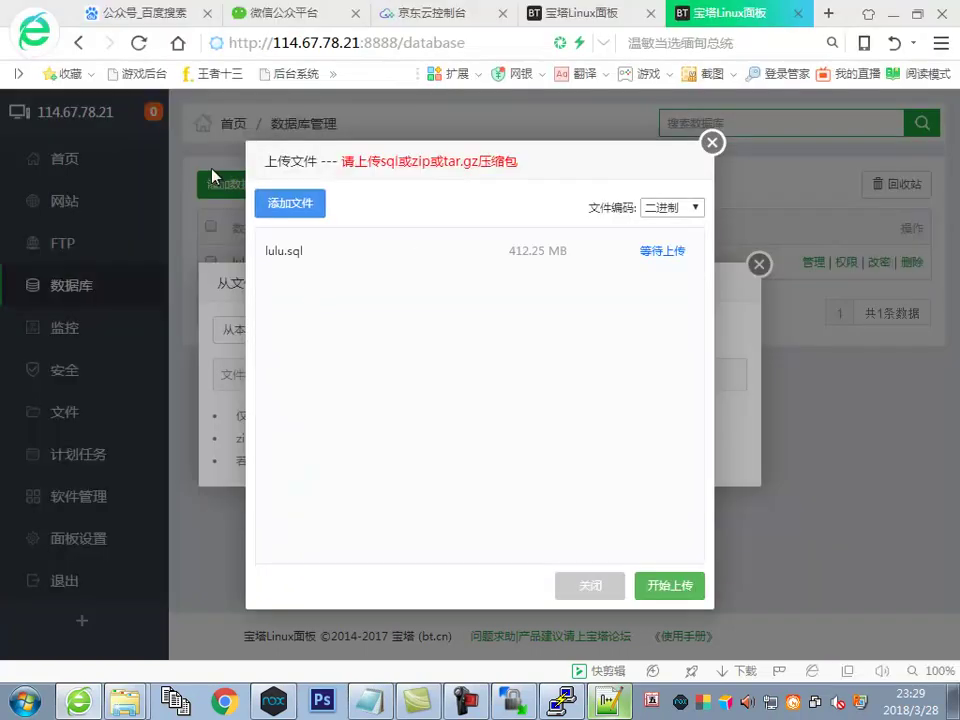
left_click(668, 585)
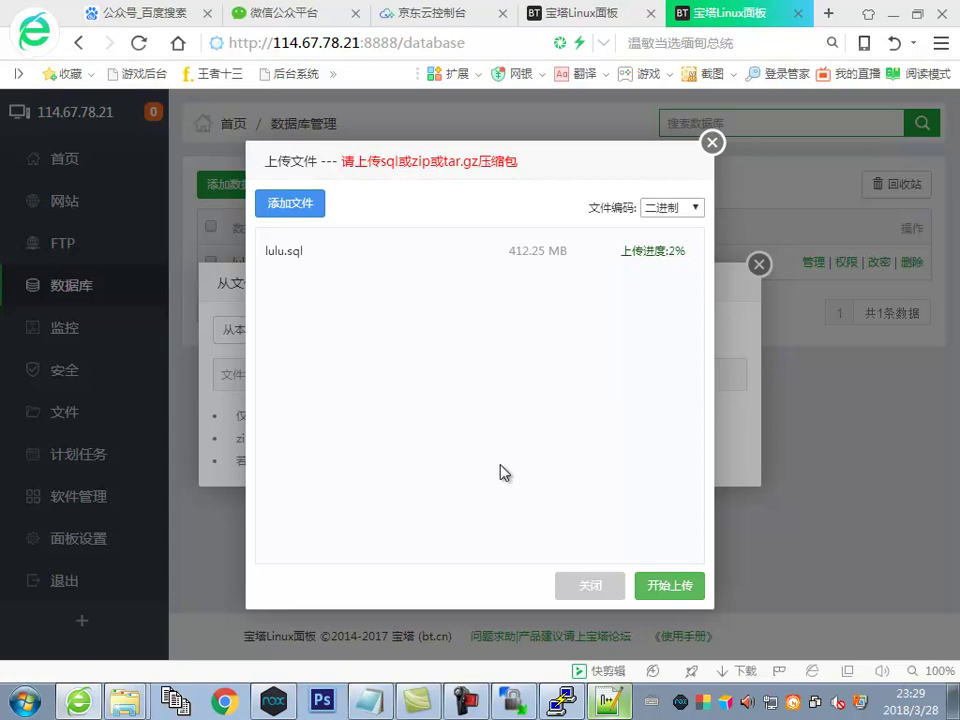
key("alt+Tab")
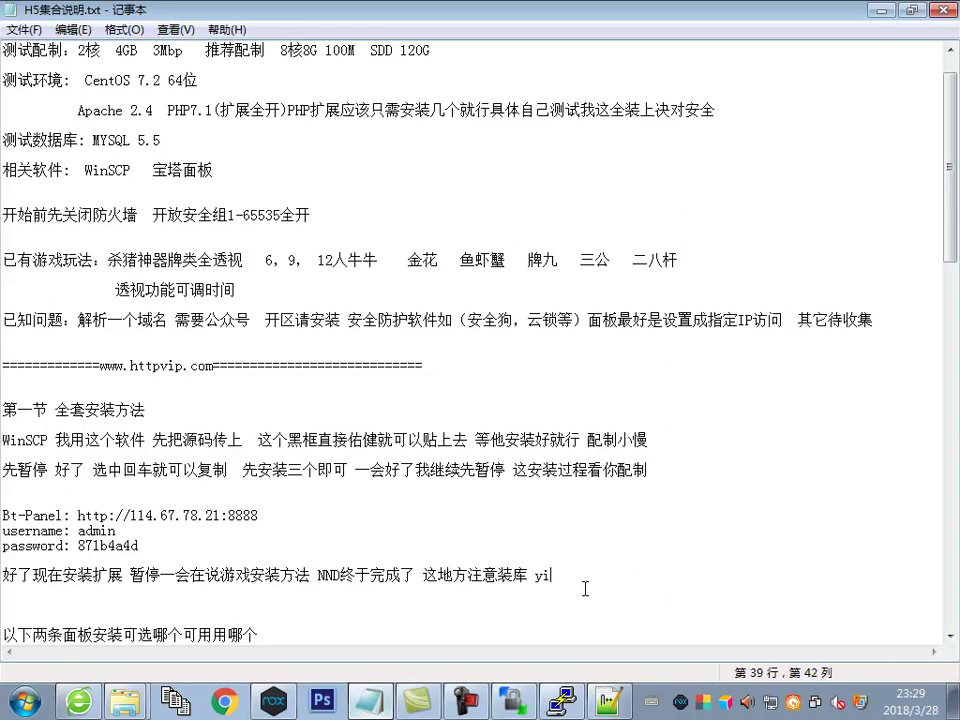
Continue the note with '就是那边选本地服务器 如果选了所有就是别人可以连你库', then '不建议用' on a new line
key("BackSpace")
key("BackSpace")
type("jiushina bianxuanben difuwuqi ")
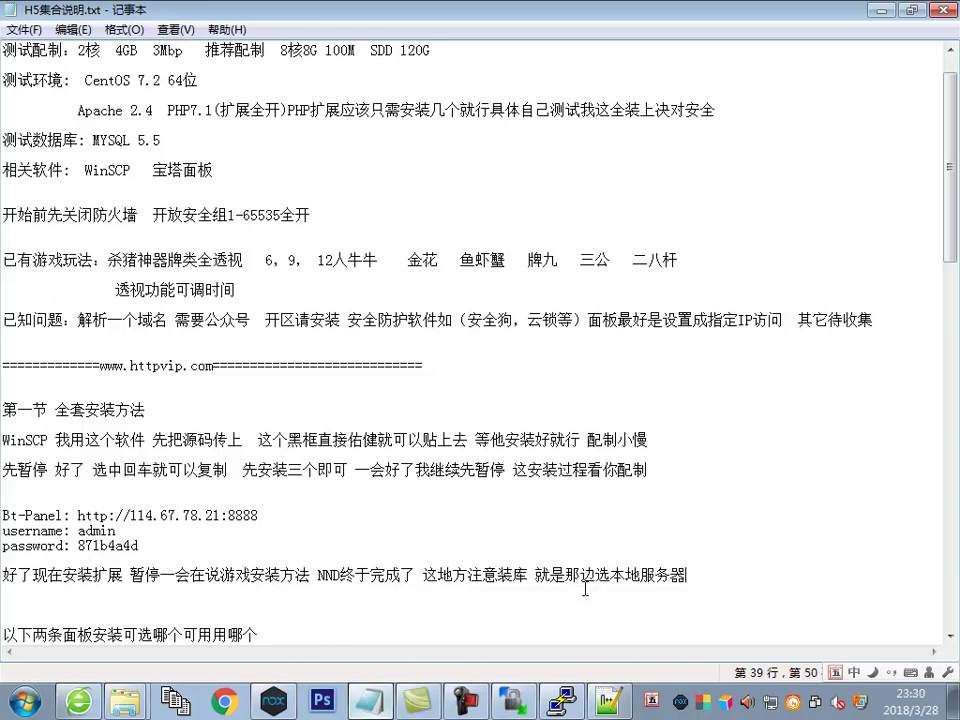
type("ruguo xuan b")
key("space")
type("suoyou ")
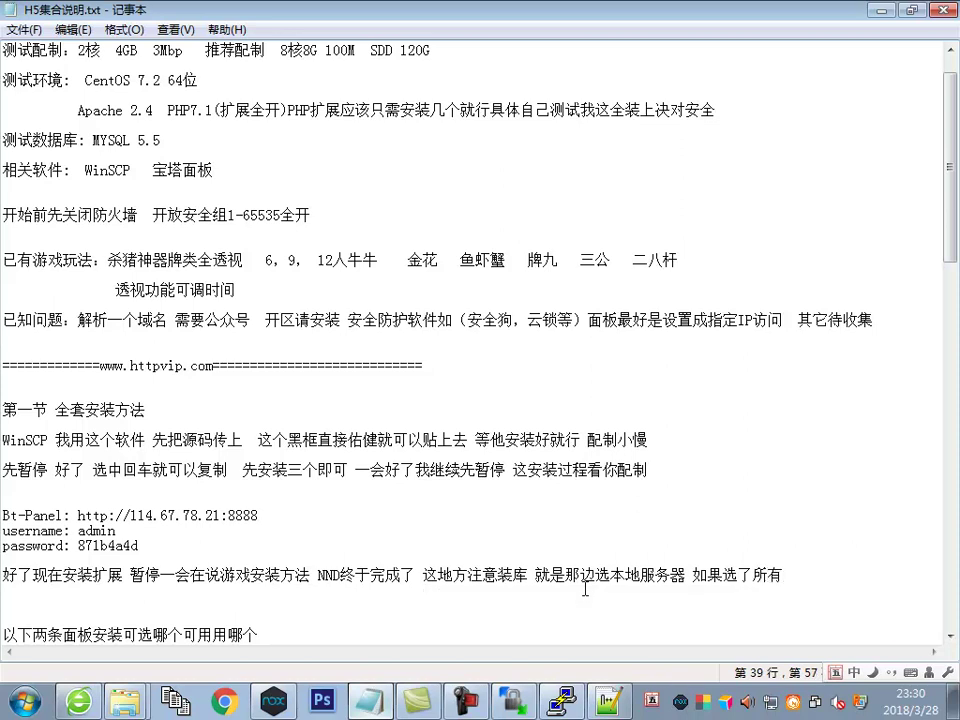
type("sknylpk rvu")
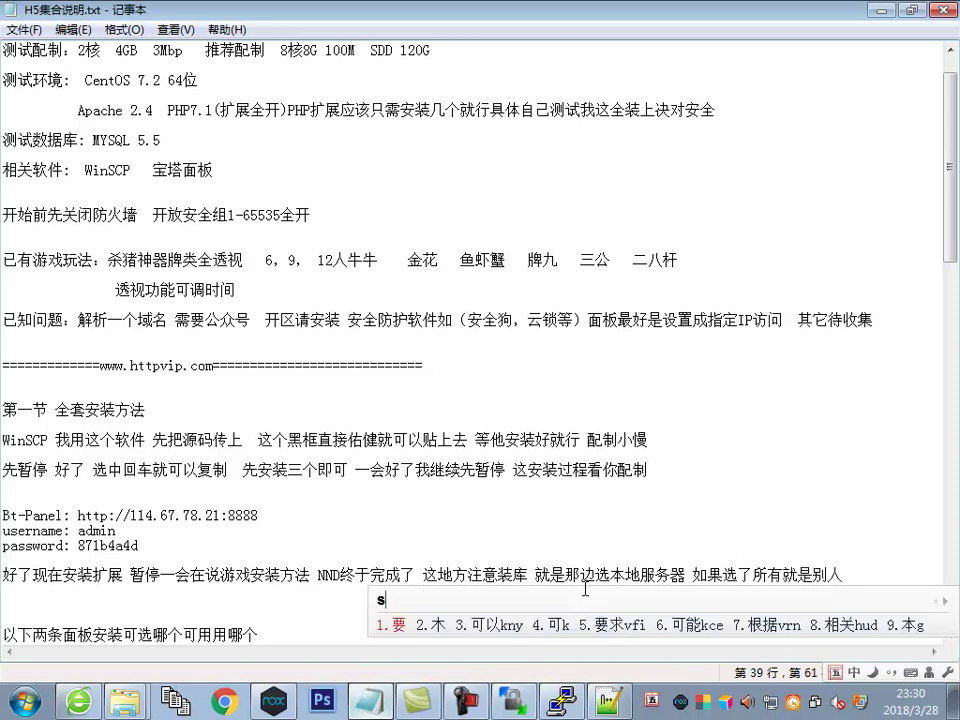
key("BackSpace")
key("BackSpace")
key("BackSpace")
type("wq ylk")
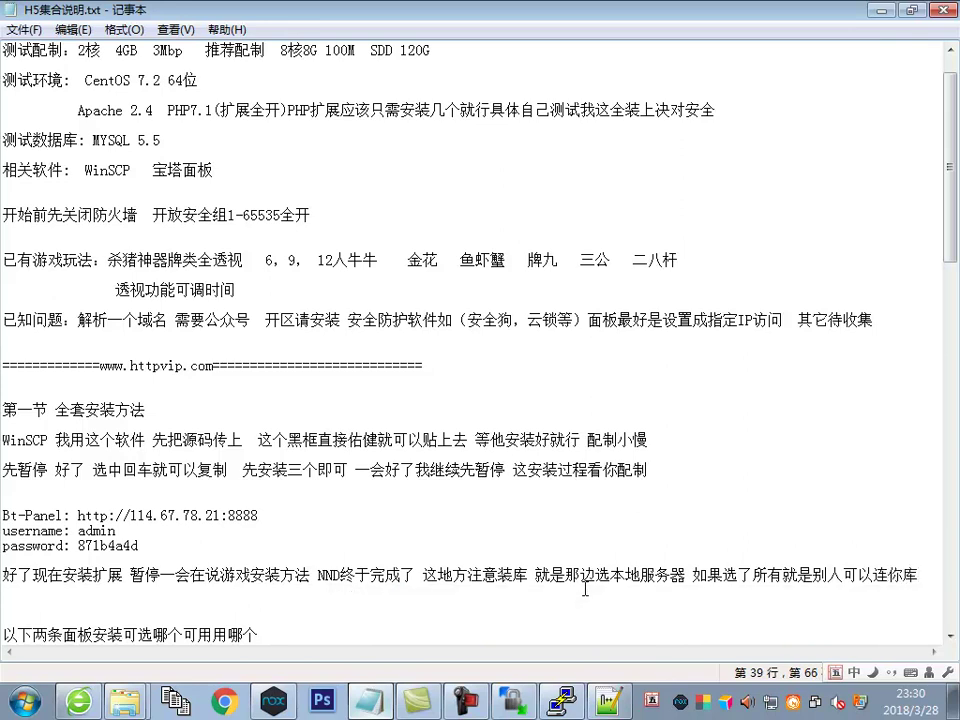
key("Return")
key("Return")
type("i vfhpyyq et")
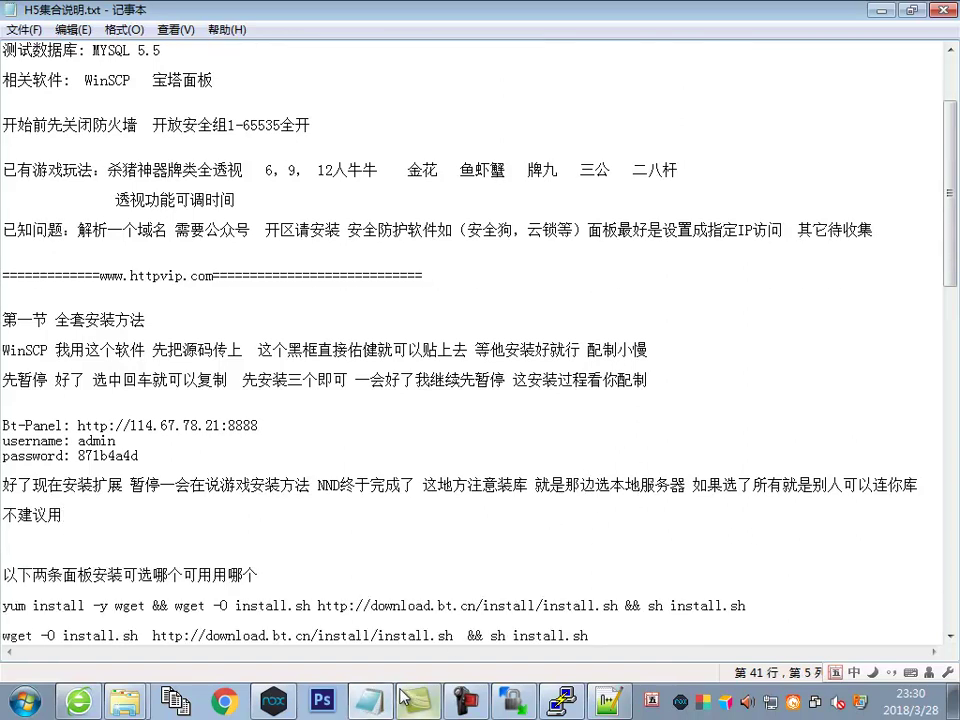
Import the uploaded lulu.sql into the lulu database, accepting the overwrite
left_click(82, 702)
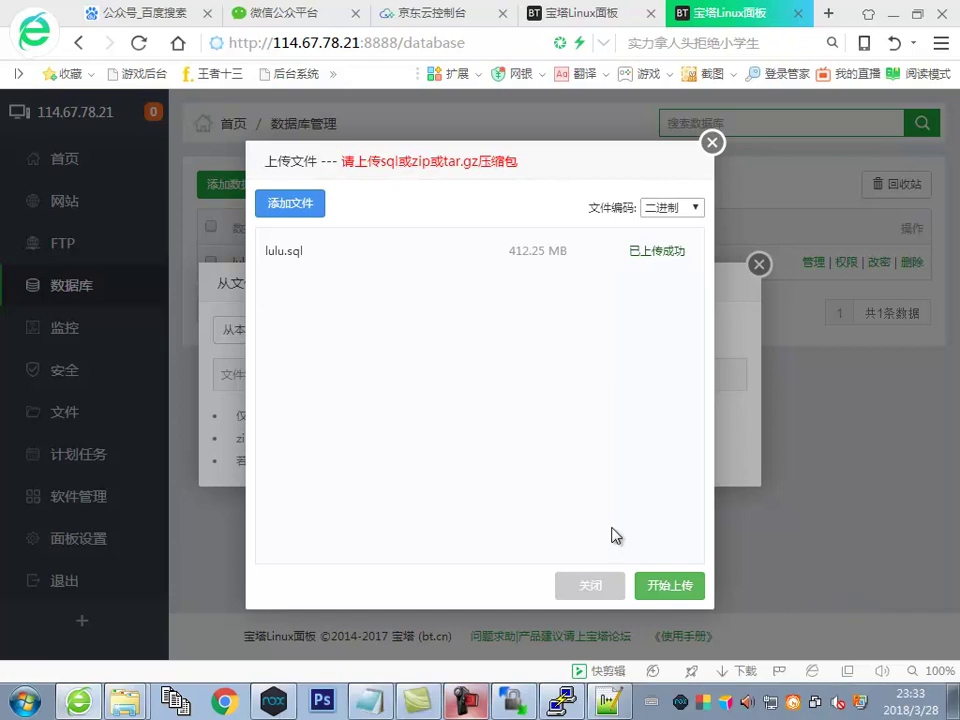
left_click_drag(629, 251, 675, 251)
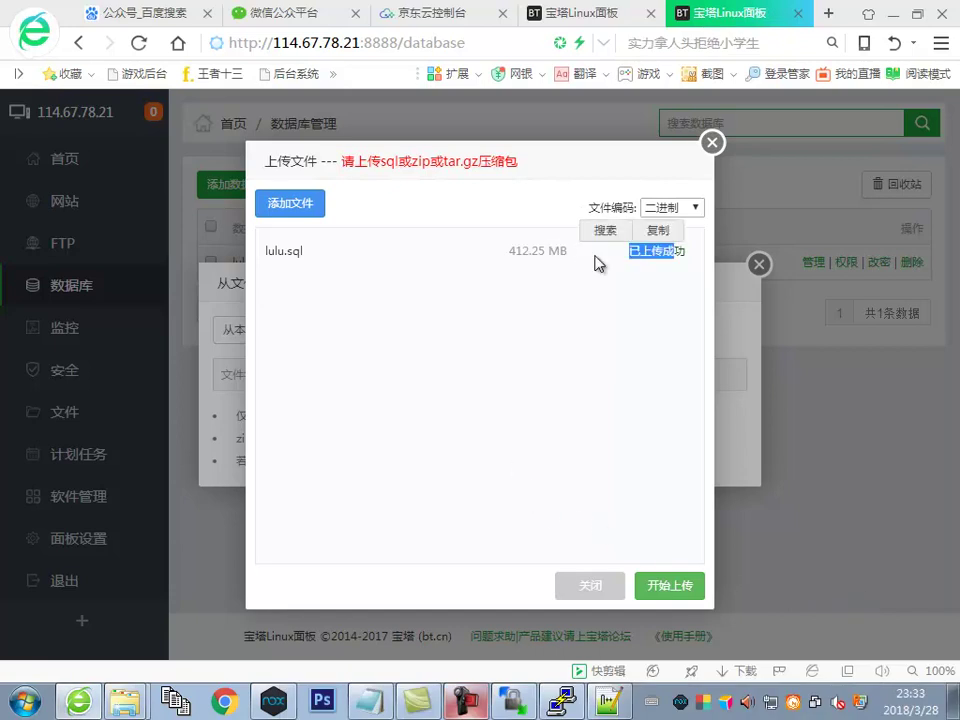
left_click(713, 148)
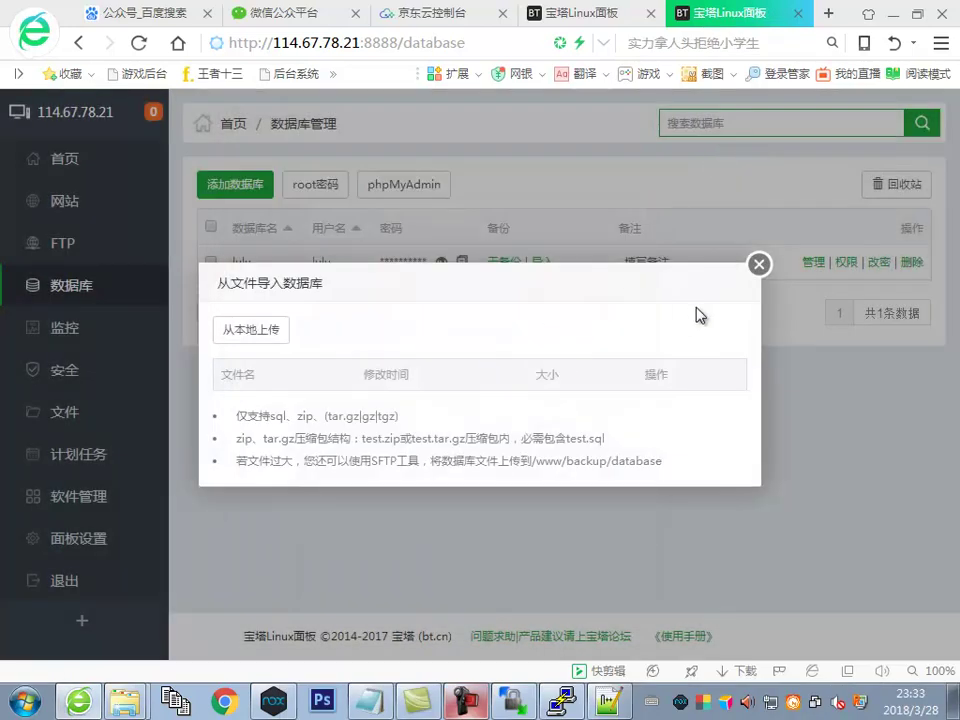
left_click(757, 264)
left_click(542, 262)
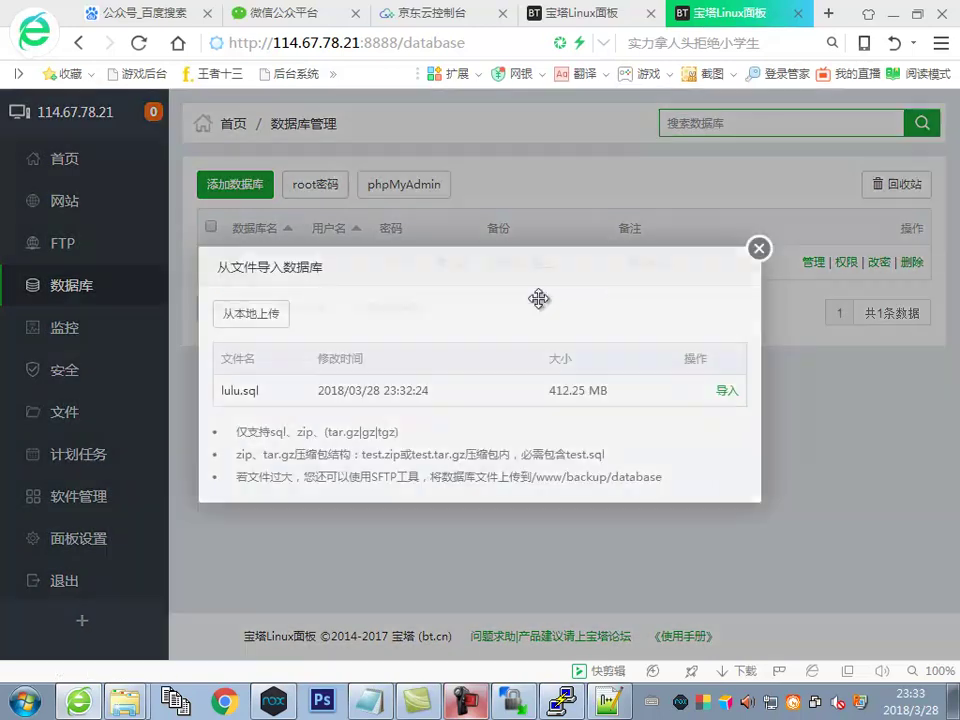
left_click(728, 391)
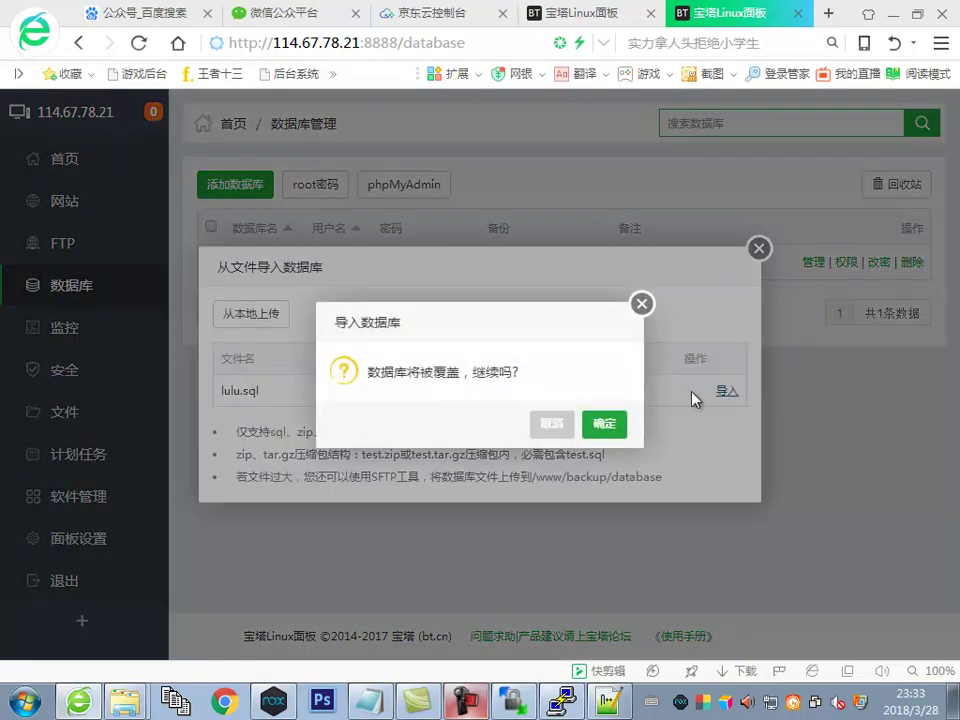
left_click(604, 424)
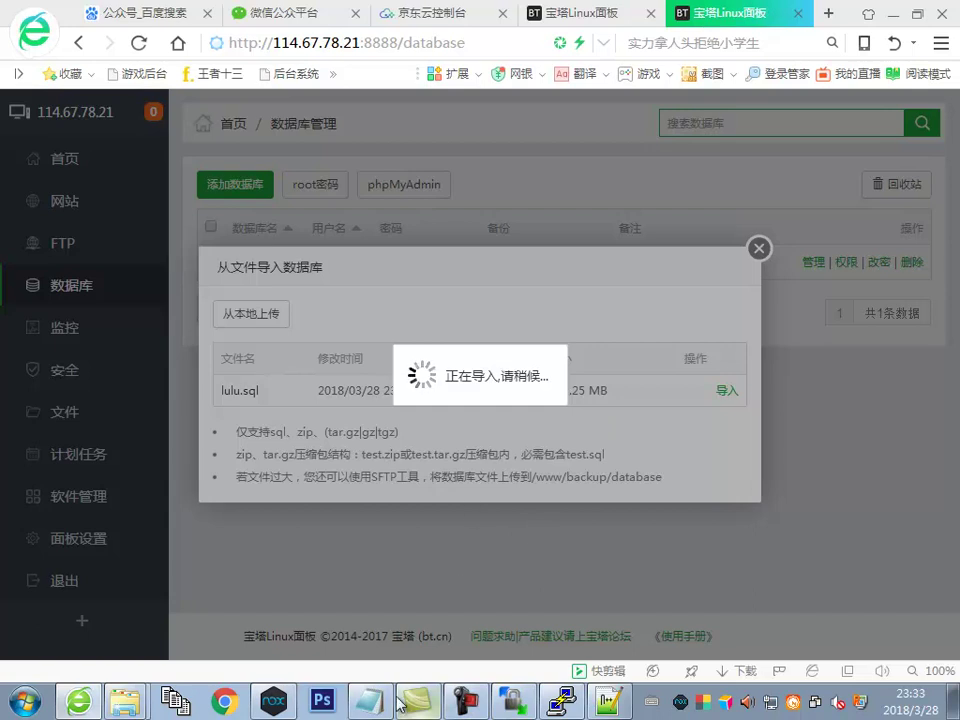
Add '这个导入如果一闪就过就不行的把库清理了重新导' to the notes and check the import in the panel
key("alt+Tab")
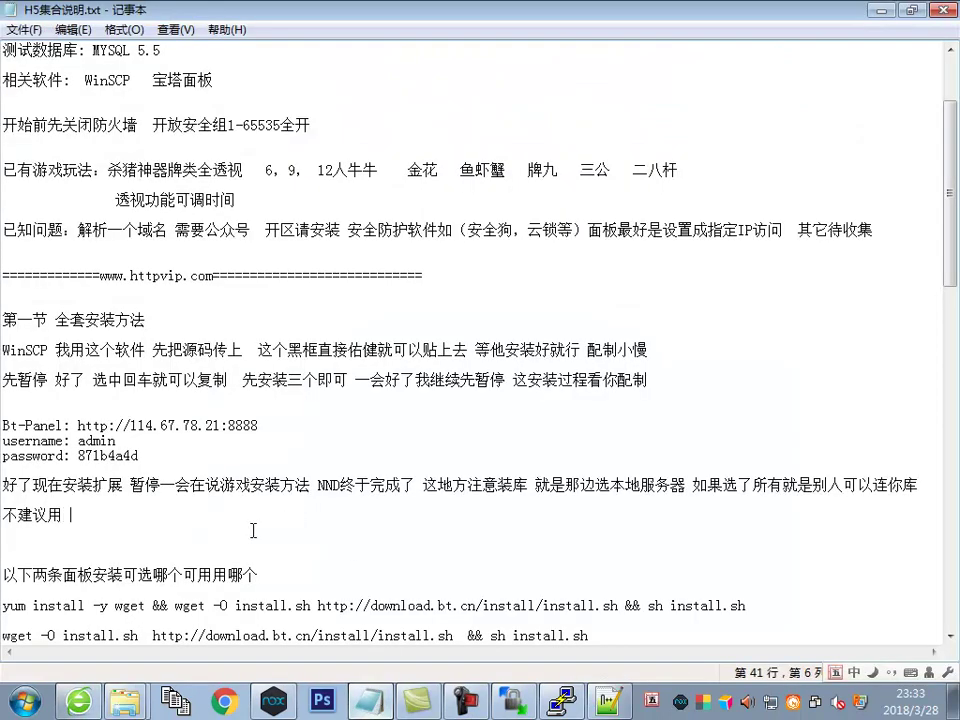
type("这个导入如果一闪就过")
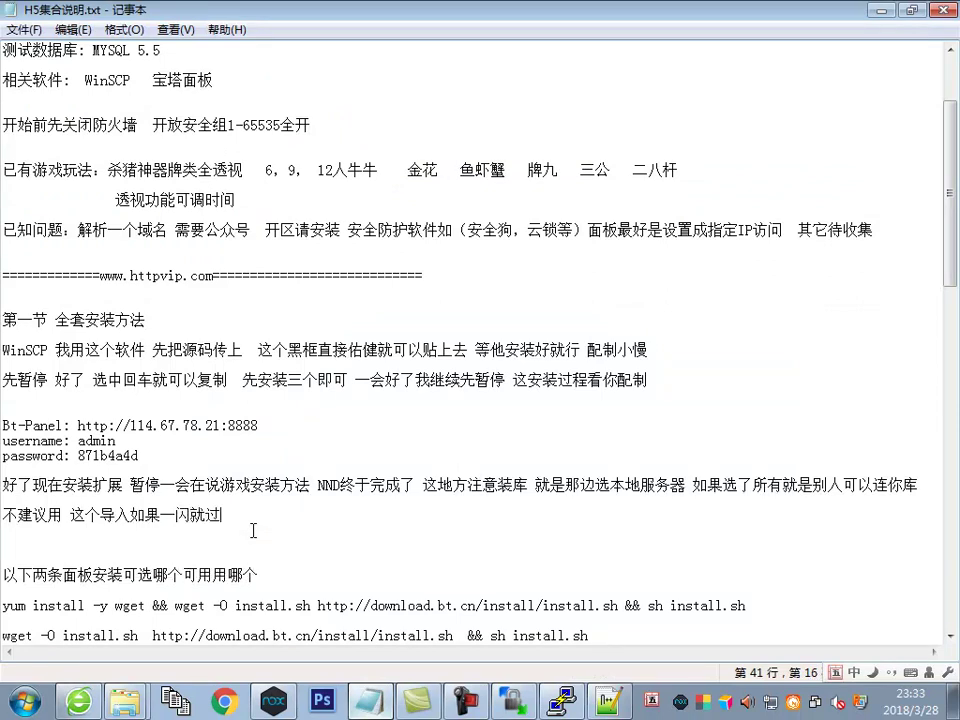
type("就不行的")
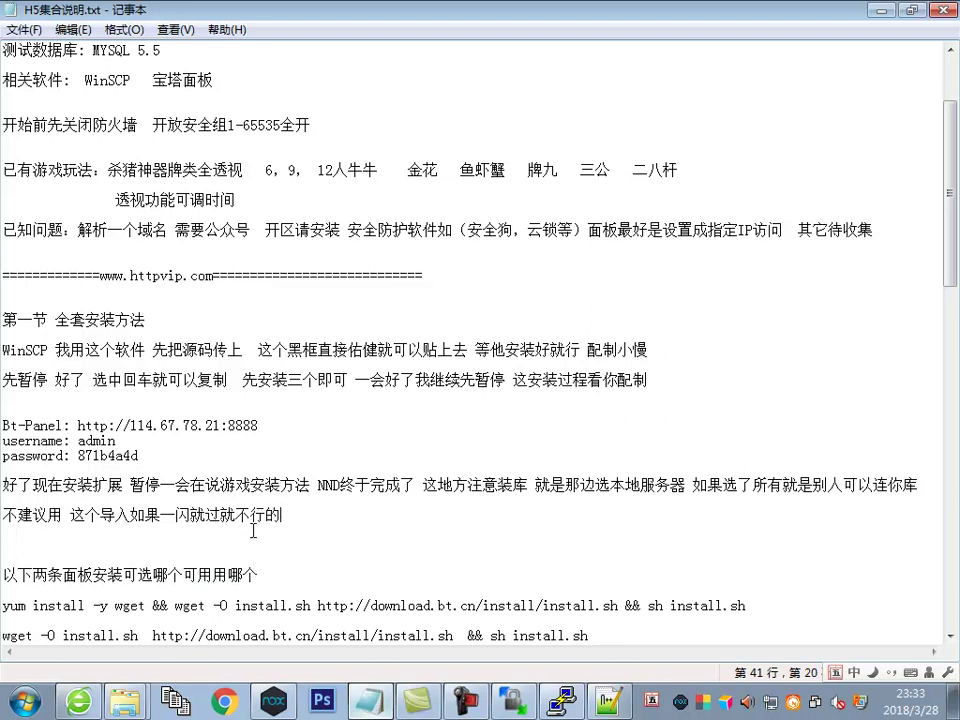
type("把库清理了重新导")
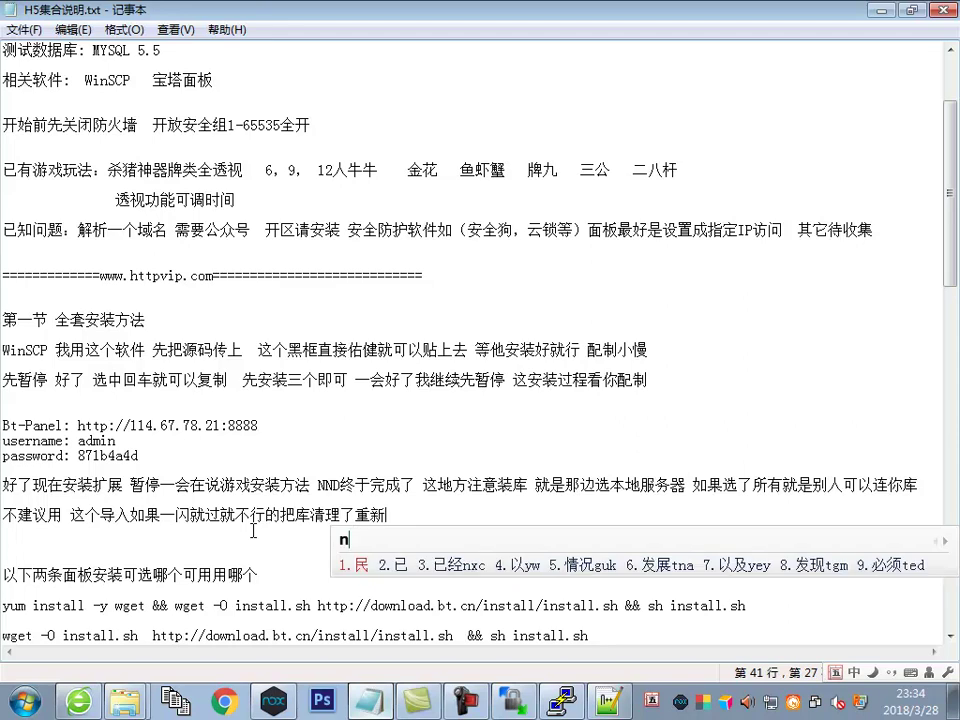
left_click(82, 703)
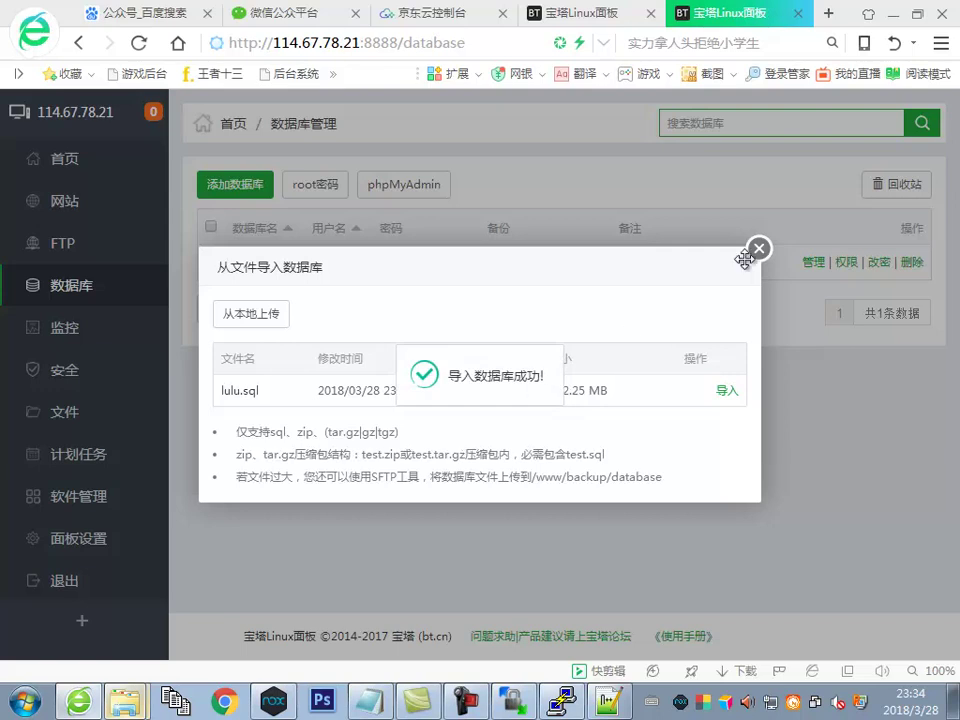
Add website j.300wl.com with root /www/wwwroot/j.300wl.com and PHP-71
left_click(759, 250)
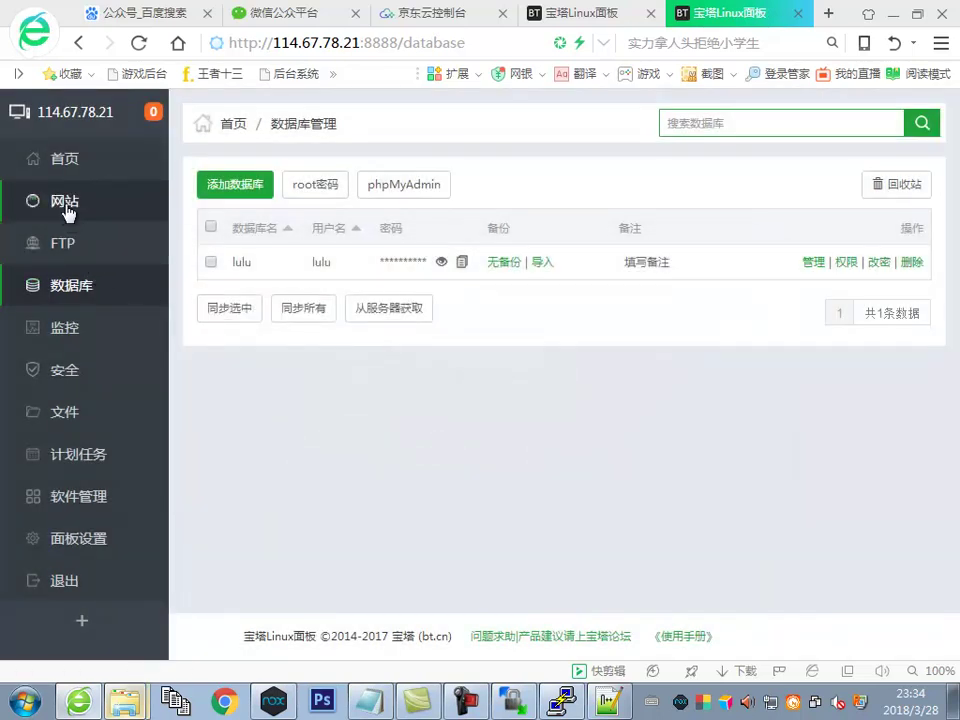
left_click(65, 201)
left_click(226, 236)
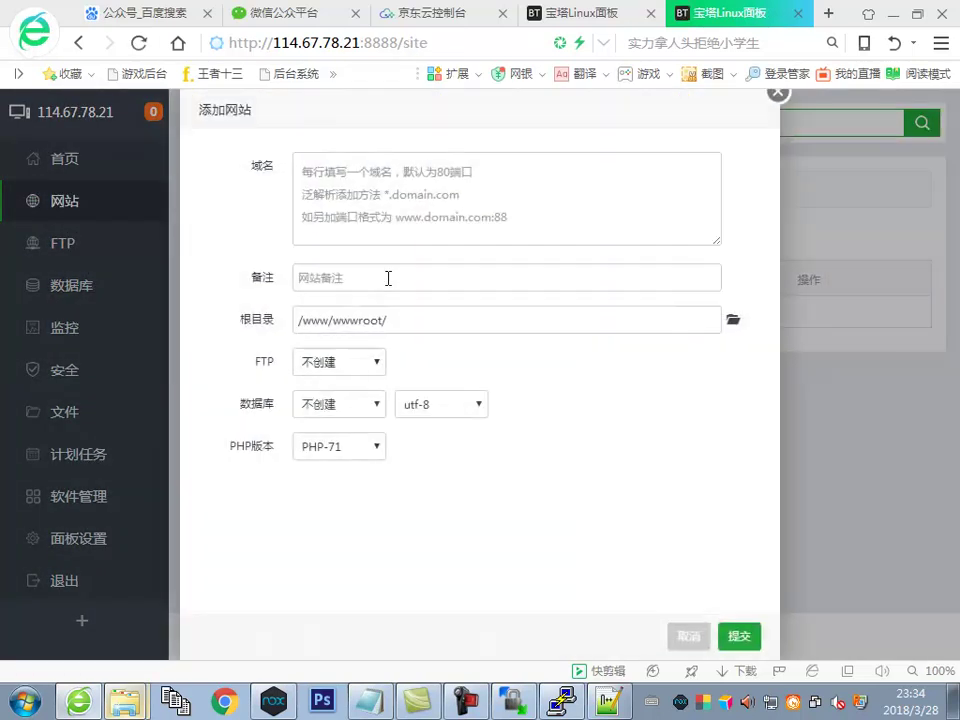
left_click(384, 212)
type("j")
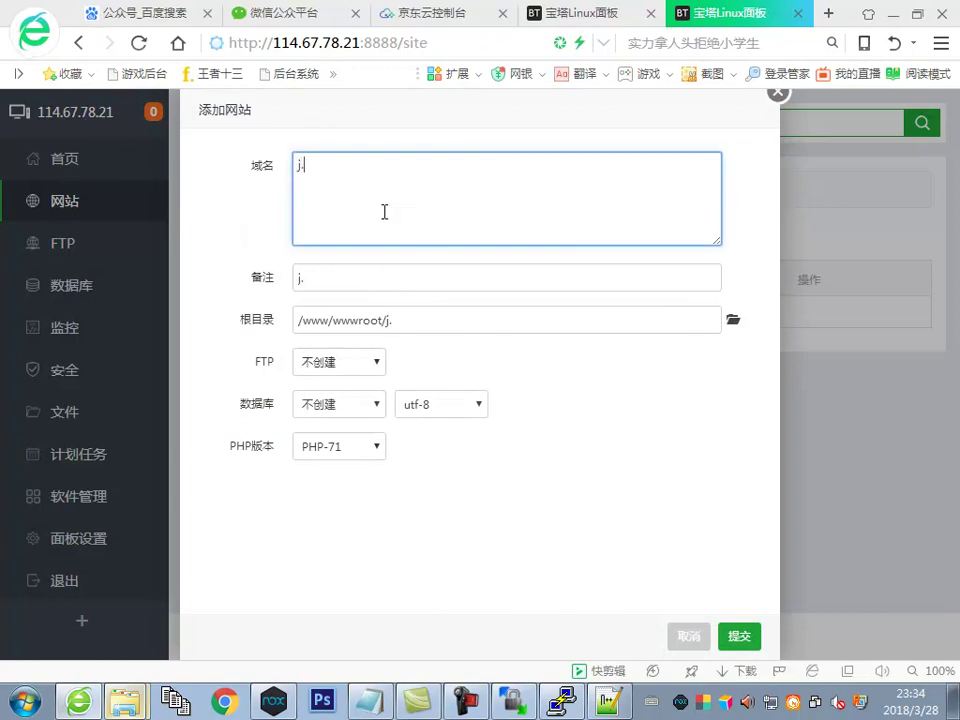
type(".300wl.com")
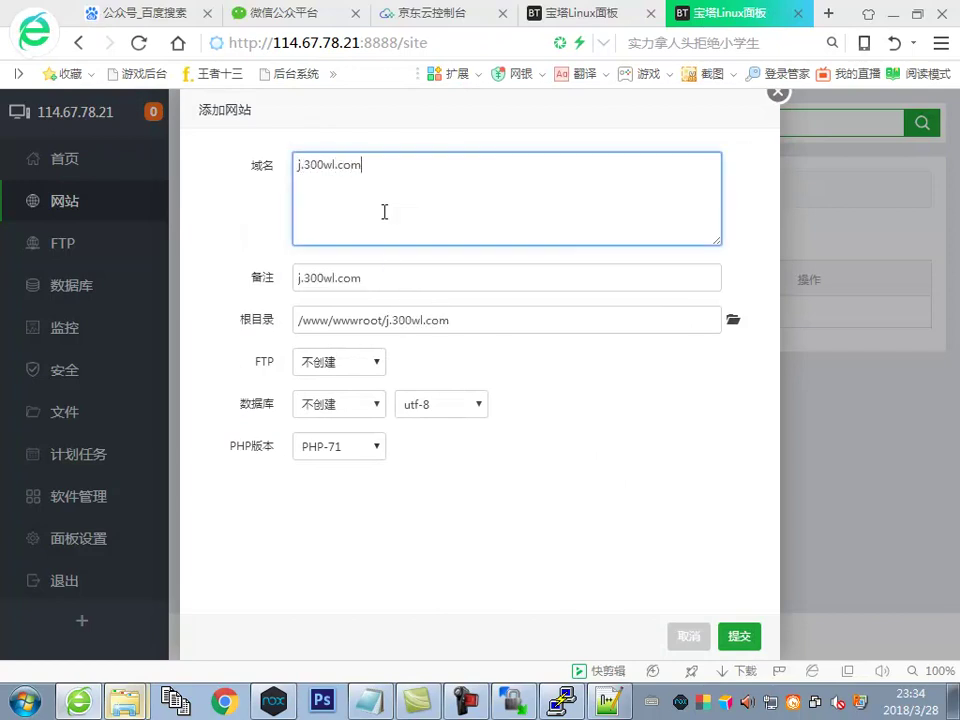
left_click(358, 446)
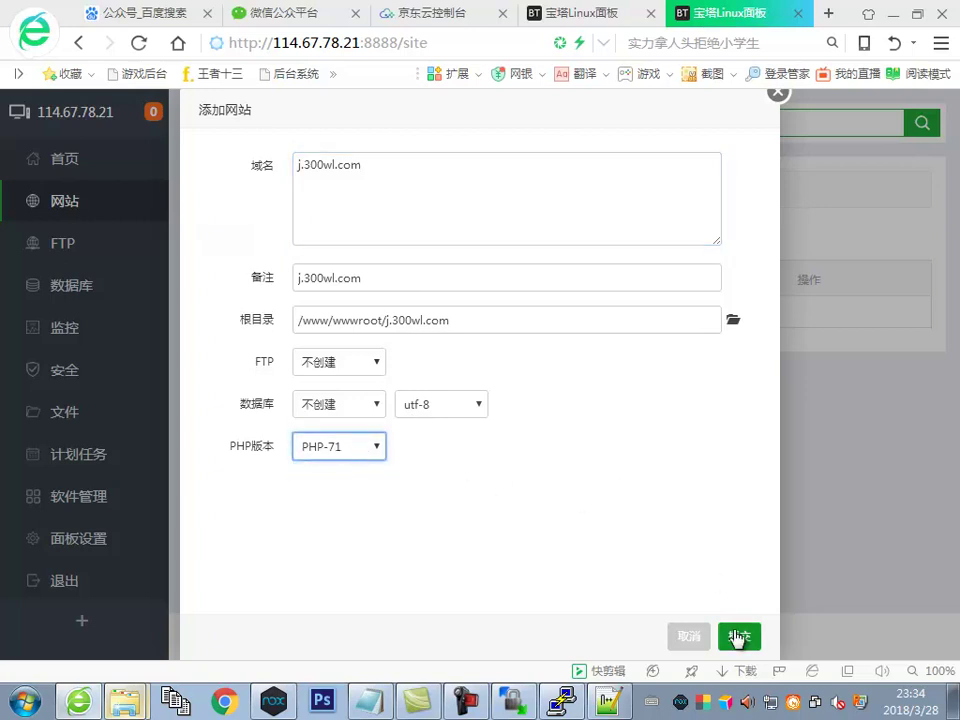
left_click(739, 636)
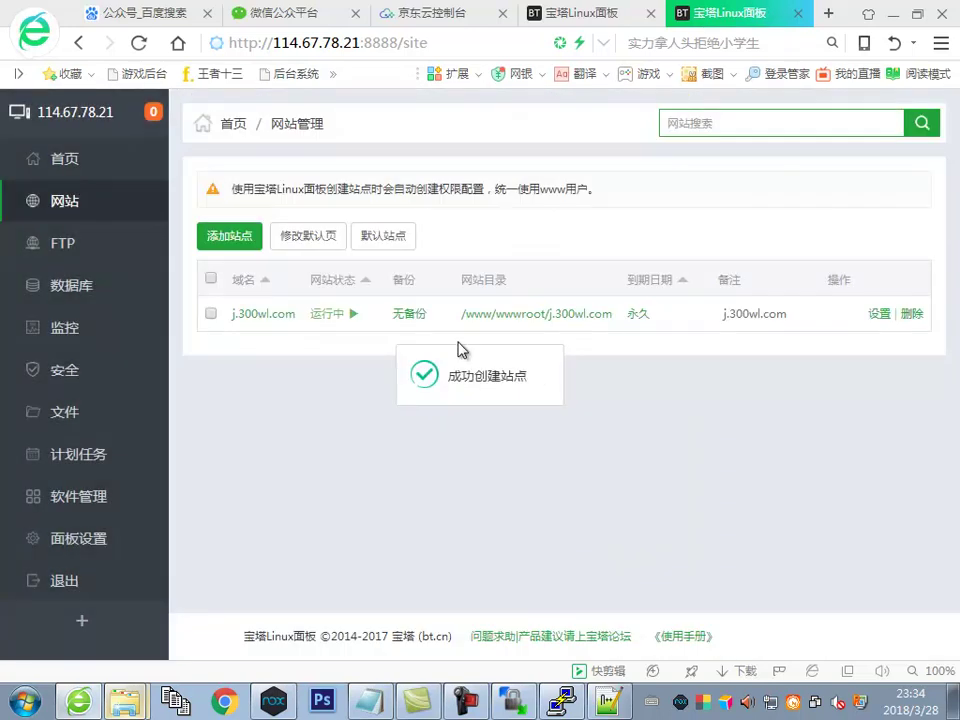
Cut the game zip and paste it into /www/wwwroot/j.300wl.com
left_click(54, 414)
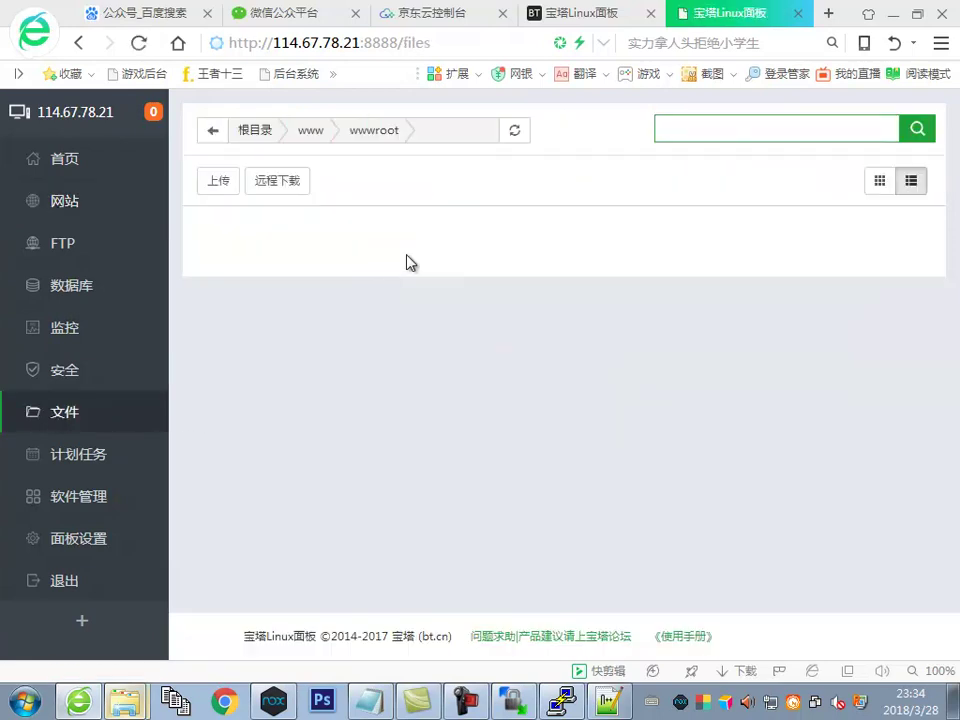
scroll(349, 368, "down", 10)
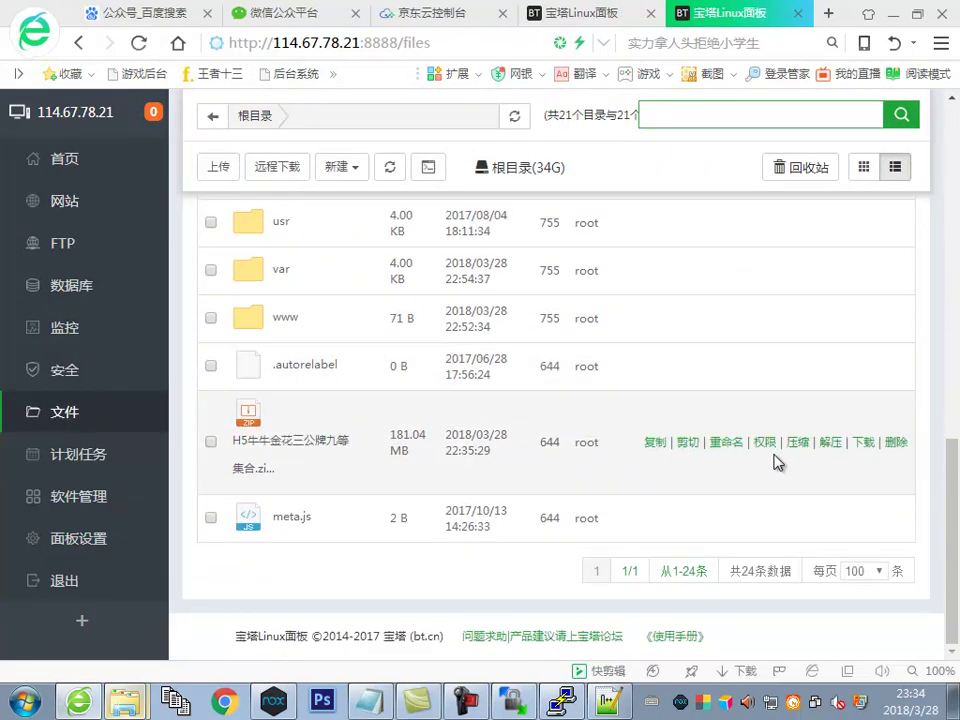
left_click(686, 445)
scroll(315, 285, "up", 3)
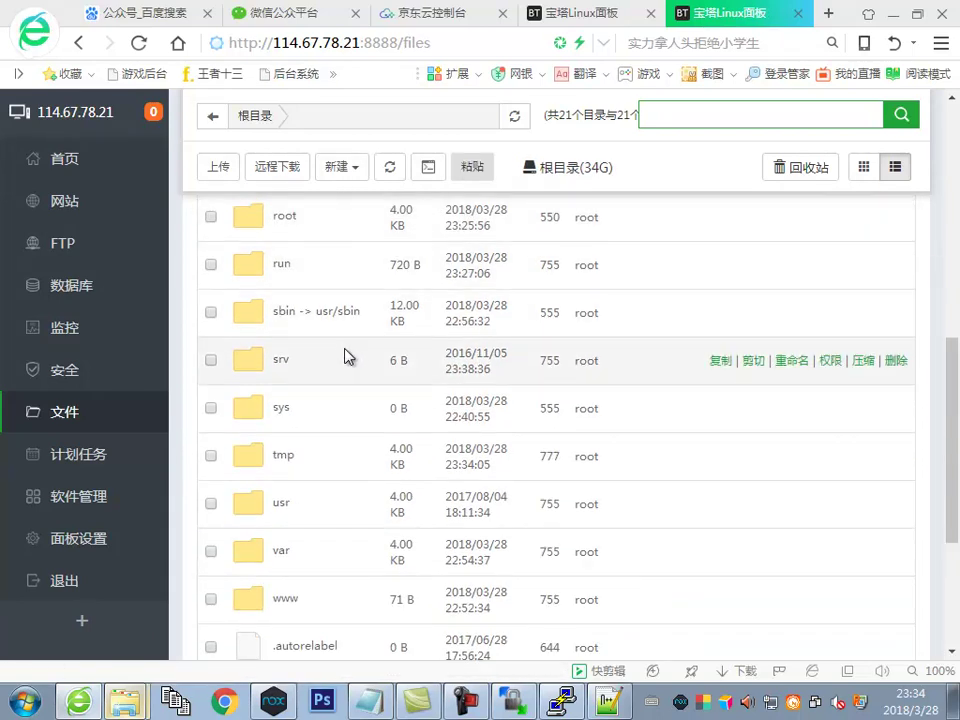
left_click(272, 598)
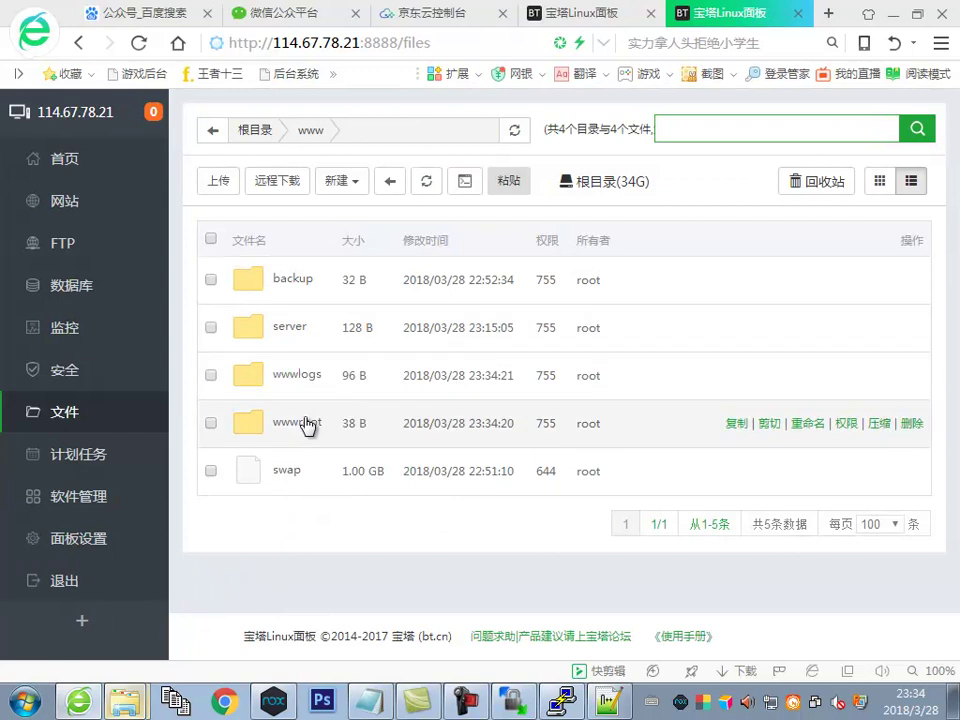
left_click(311, 422)
left_click(298, 327)
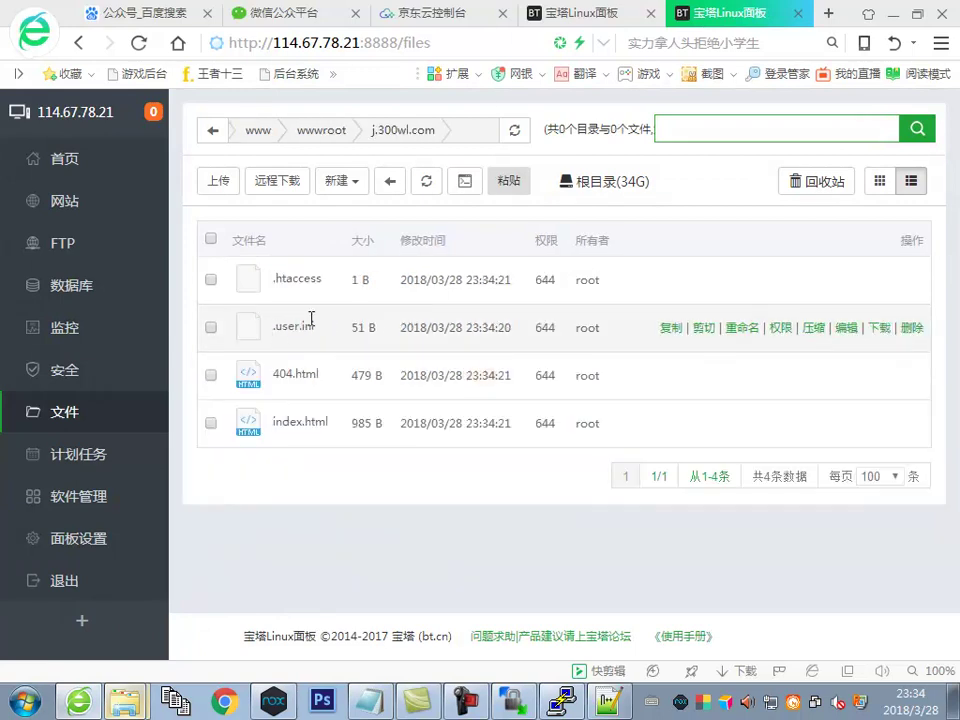
left_click(510, 182)
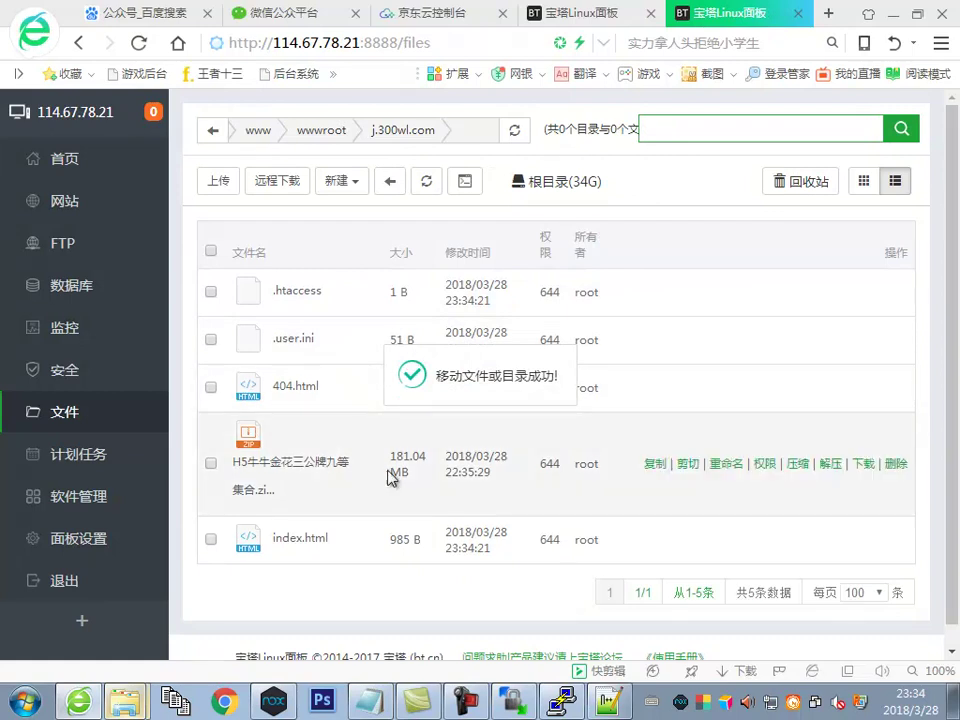
Extract the zip in the site folder and open the extracted j.300wl.com subfolder
left_click(832, 464)
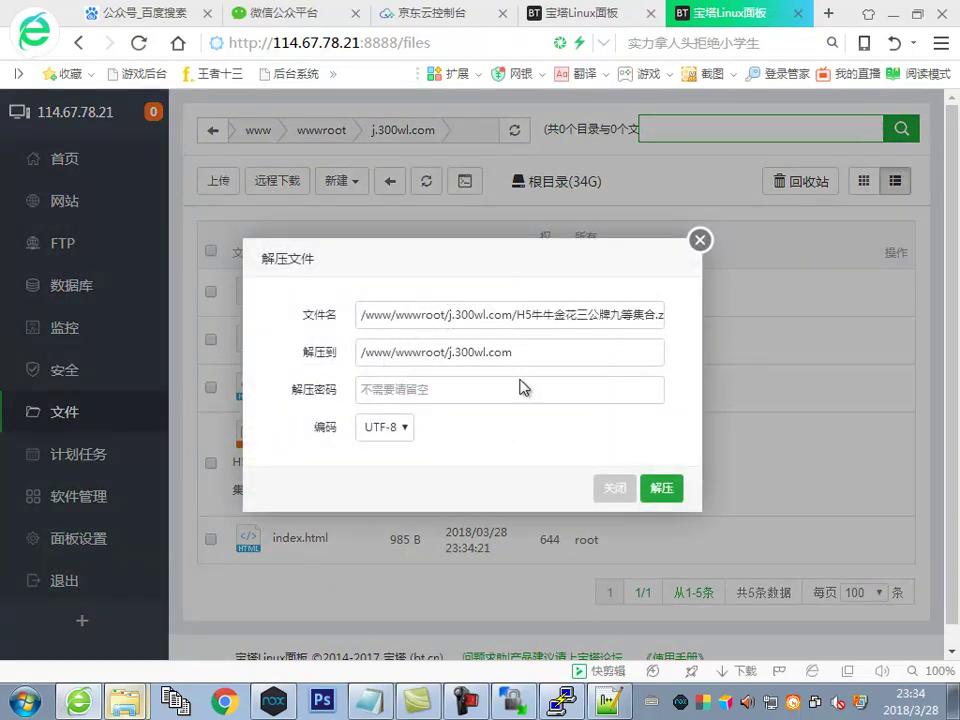
left_click(662, 488)
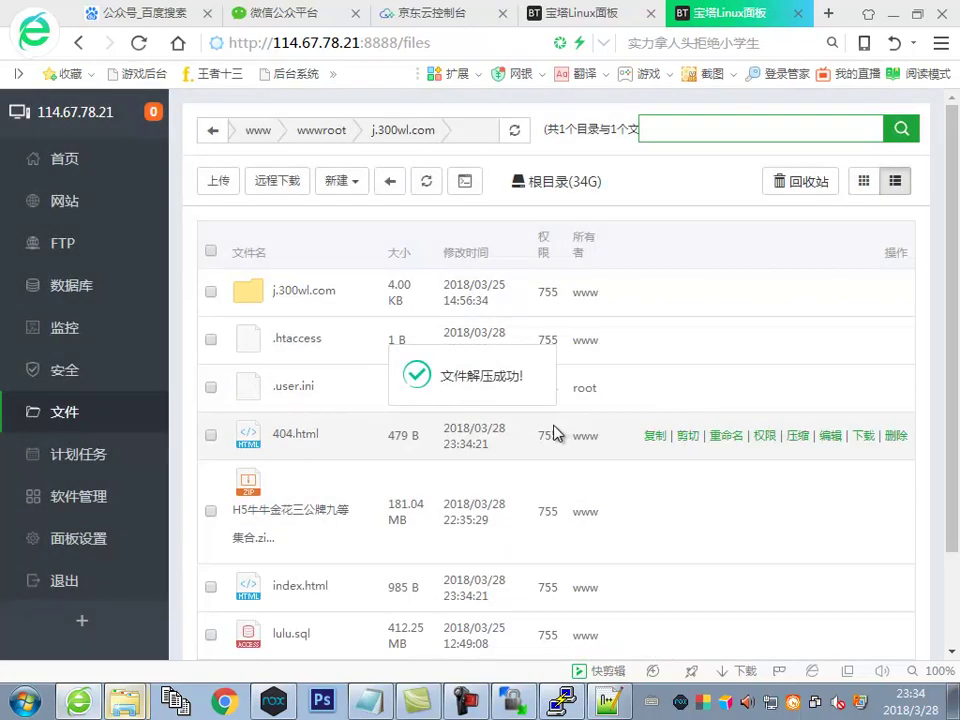
left_click(286, 296)
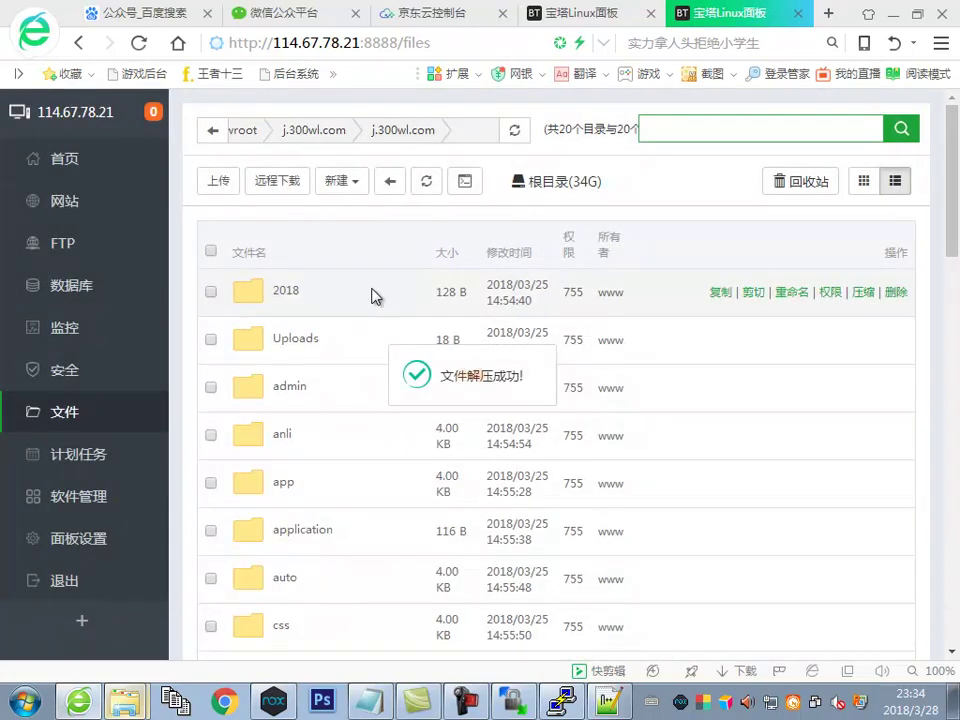
Move all extracted items up into the j.300wl.com root, passing the 8+5 check and overwriting
left_click(210, 252)
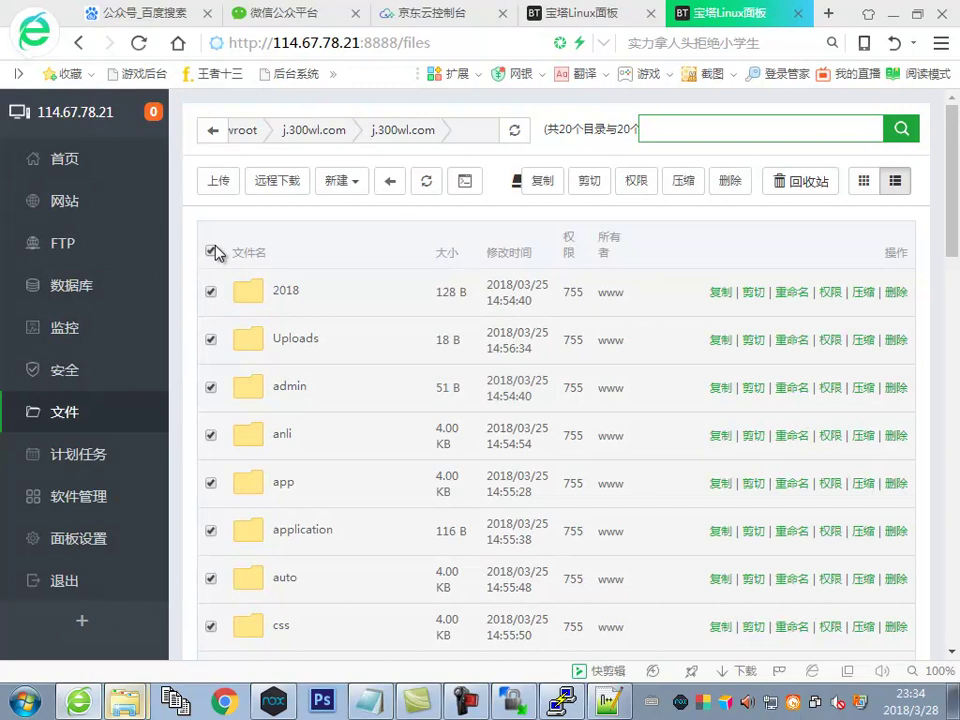
left_click(590, 181)
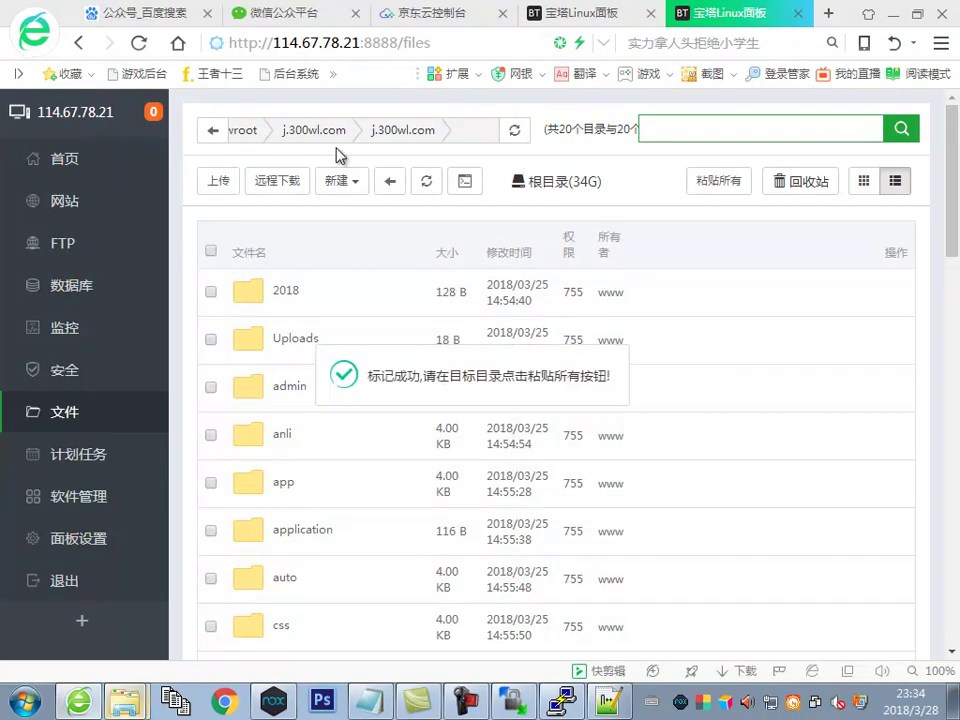
left_click(312, 136)
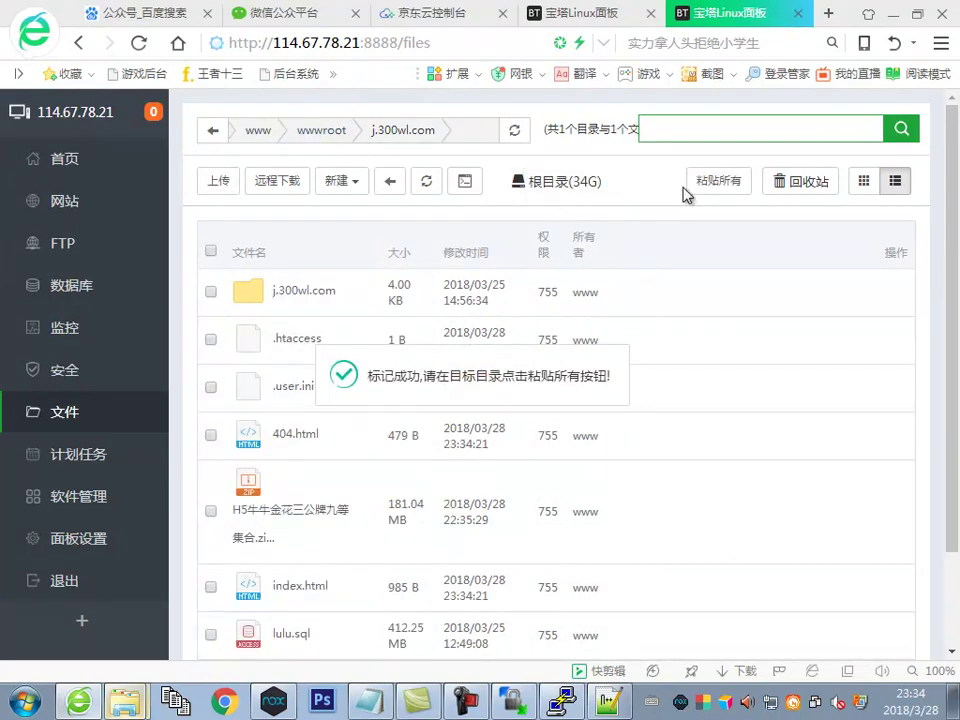
left_click(716, 184)
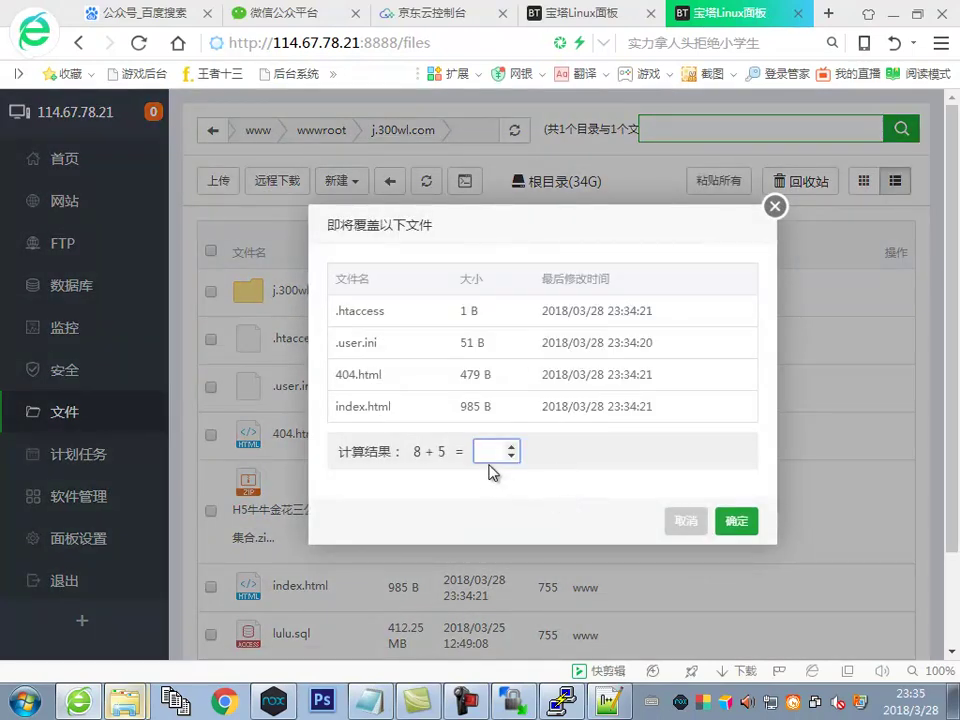
type("13")
left_click(735, 521)
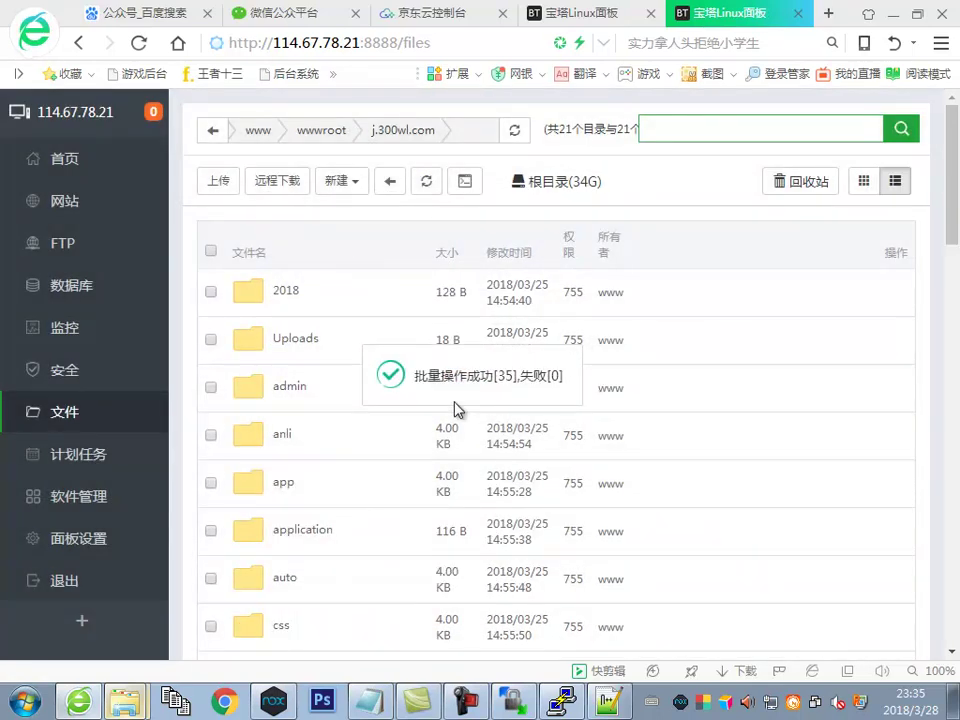
Delete the now-empty nested j.300wl.com folder from the site root
scroll(446, 411, "down", 4)
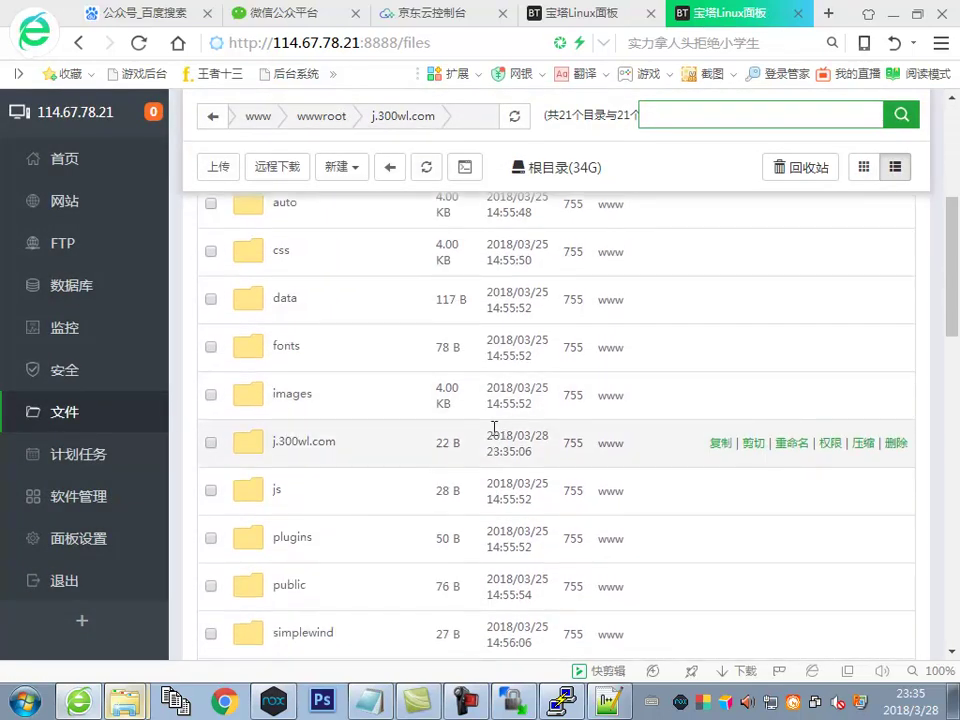
scroll(499, 428, "down", 4)
scroll(490, 430, "up", 3)
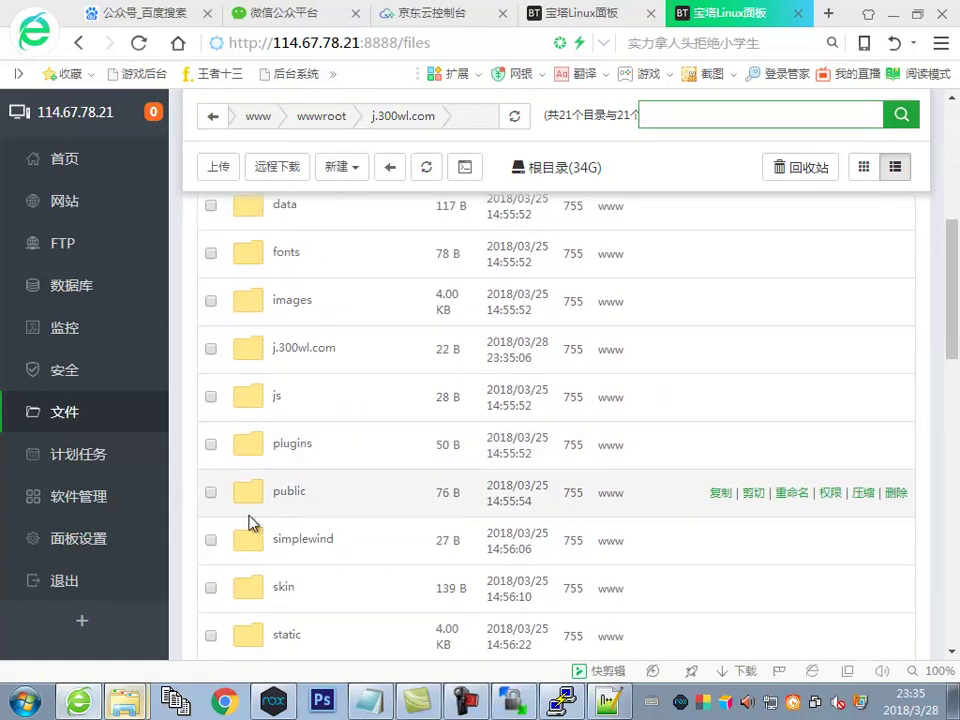
left_click(210, 349)
right_click(298, 355)
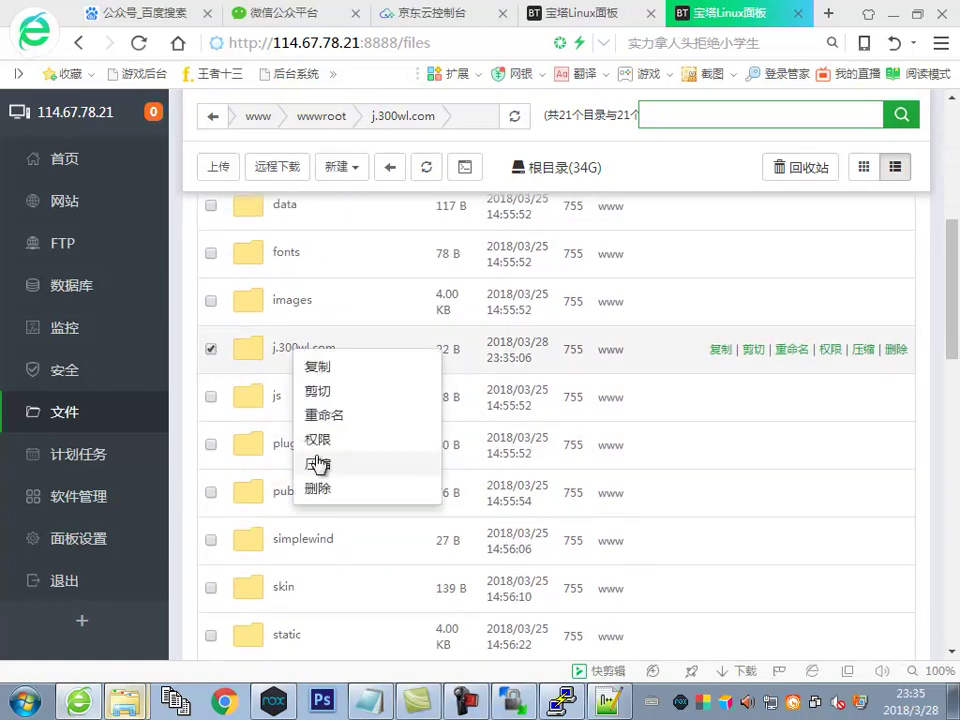
left_click(317, 489)
left_click(591, 432)
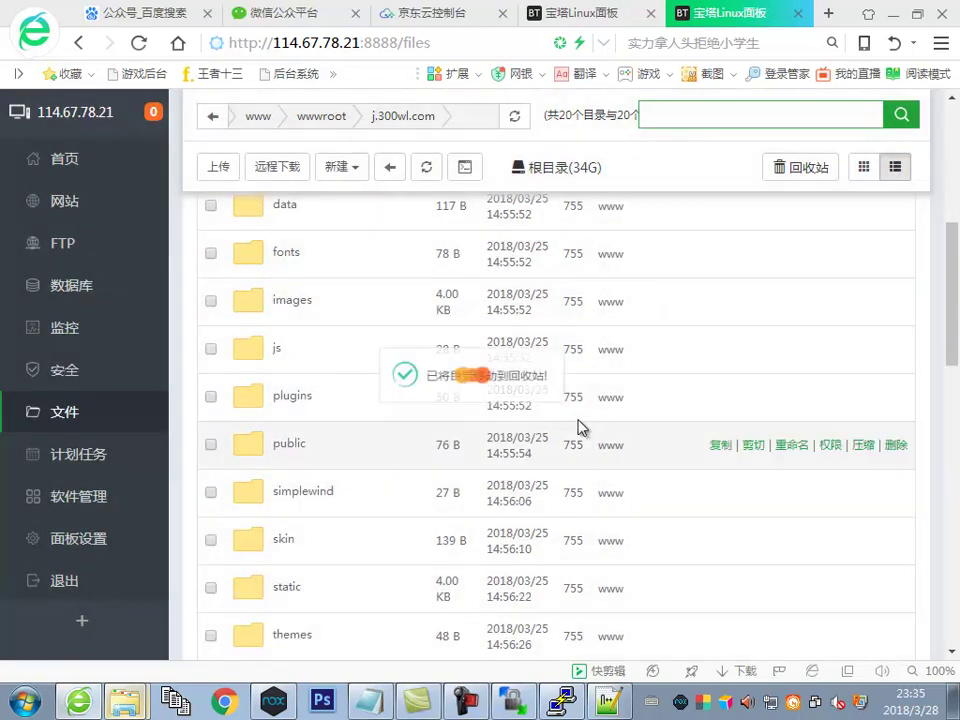
scroll(435, 300, "up", 2)
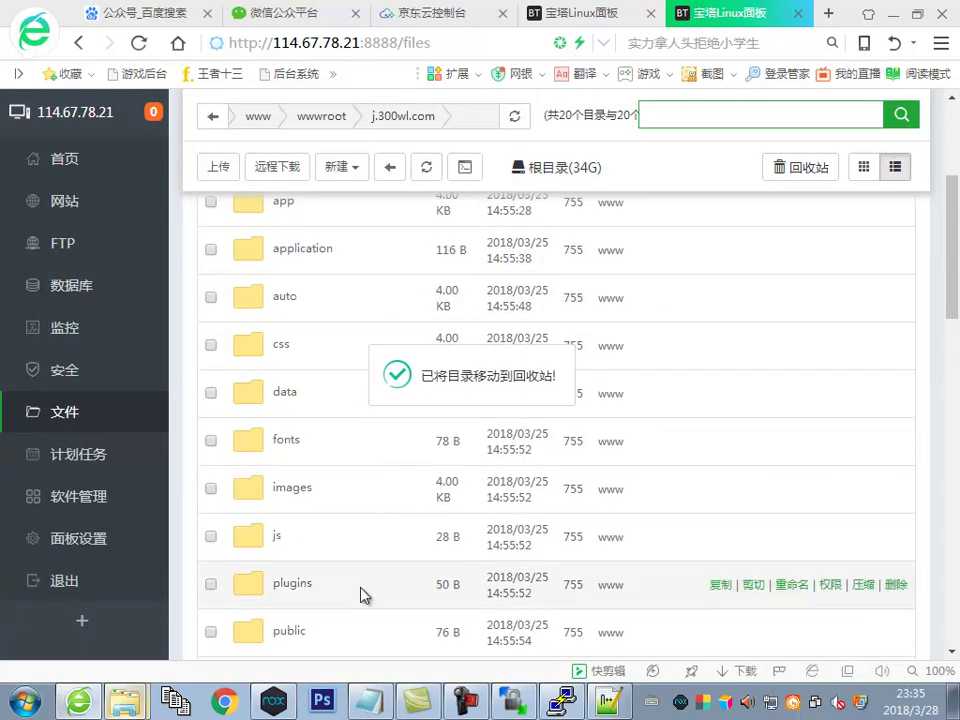
key("alt+Tab")
scroll(190, 440, "down", 3)
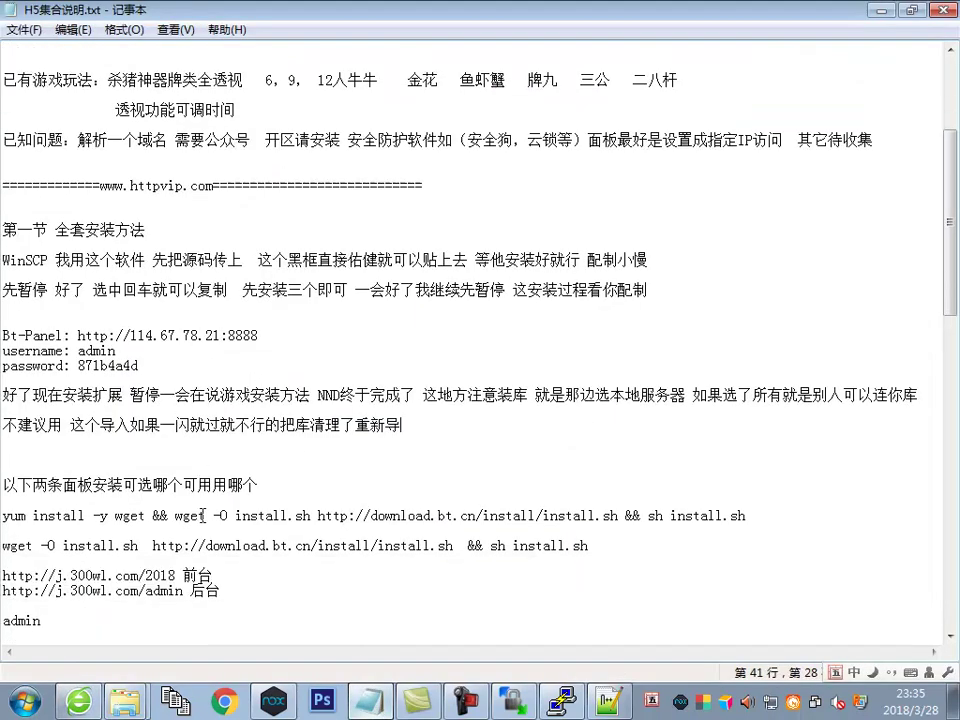
left_click_drag(190, 545, 18, 552)
right_click(66, 202)
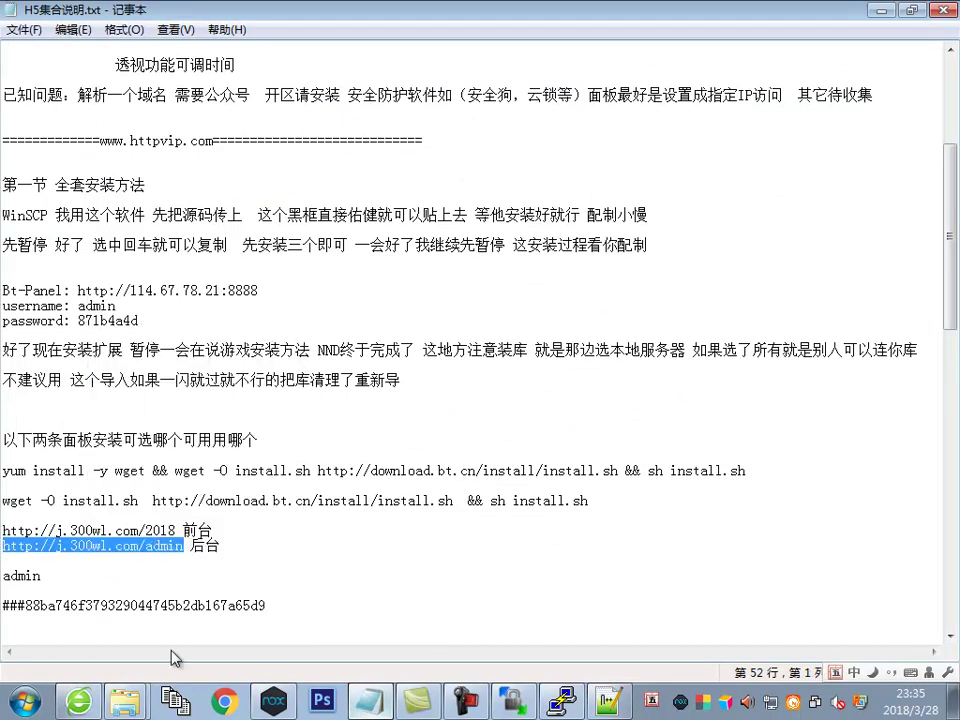
left_click(100, 248)
key("alt+Tab")
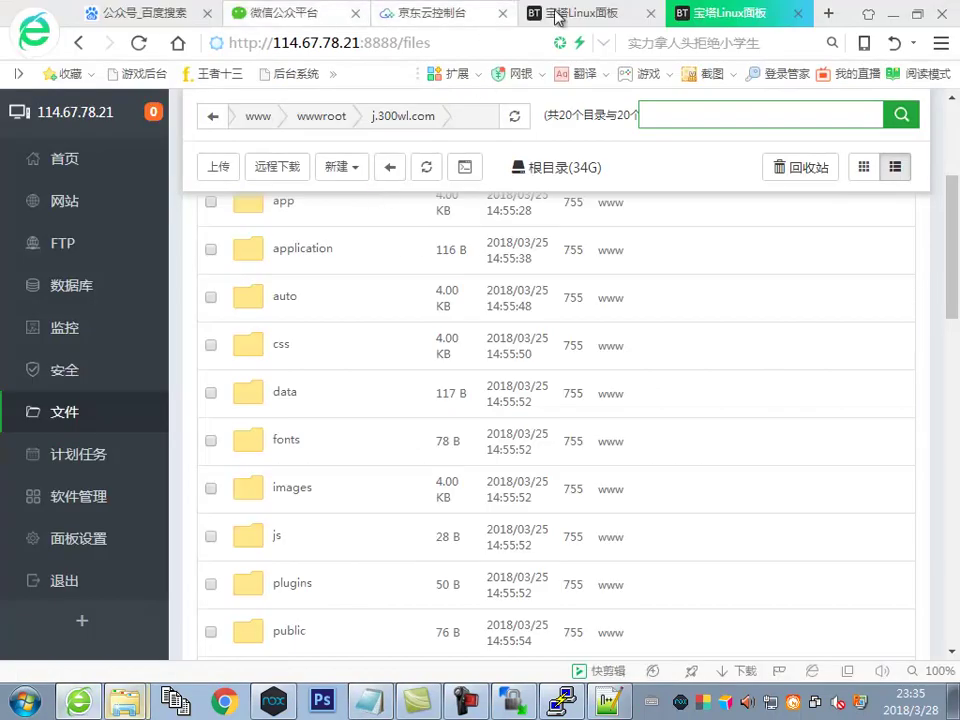
left_click(828, 14)
right_click(411, 45)
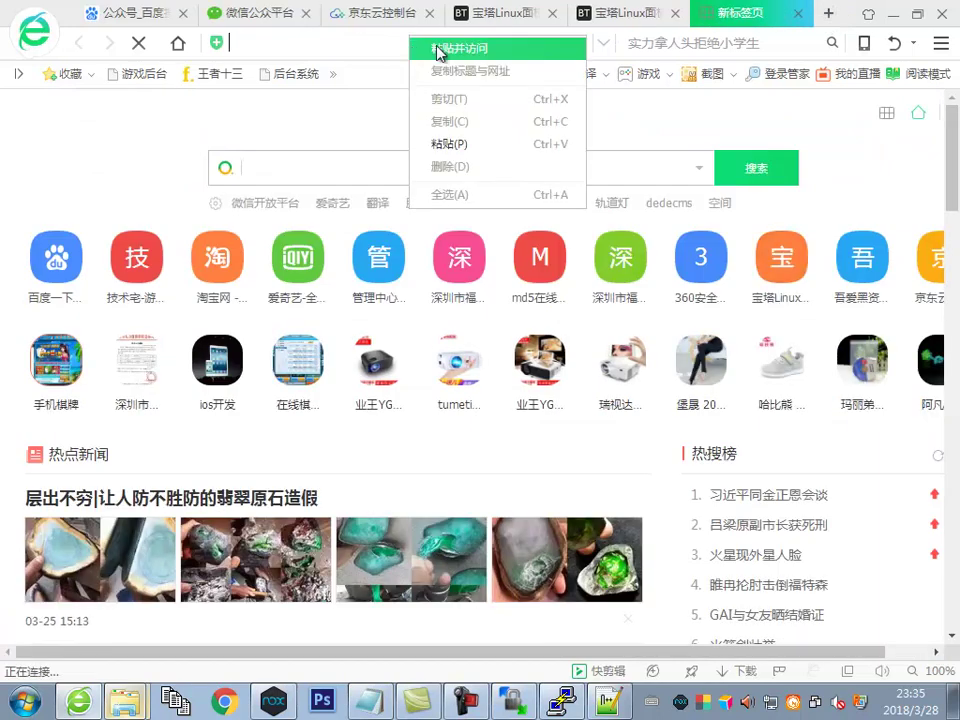
left_click(430, 48)
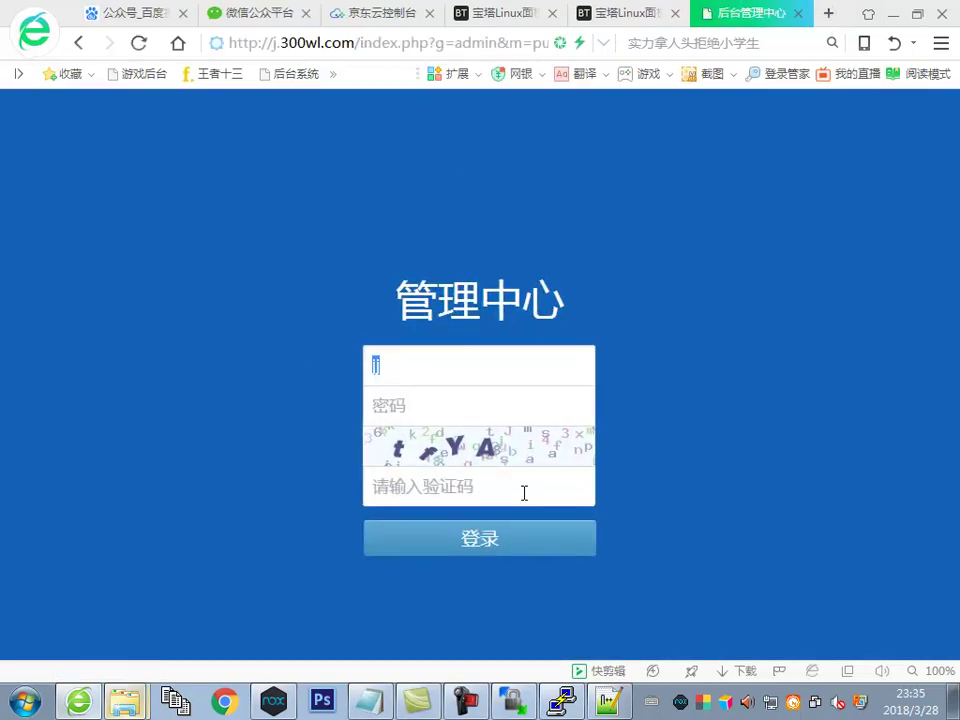
Copy the hash line below the admin address and return to the login page
left_click(370, 702)
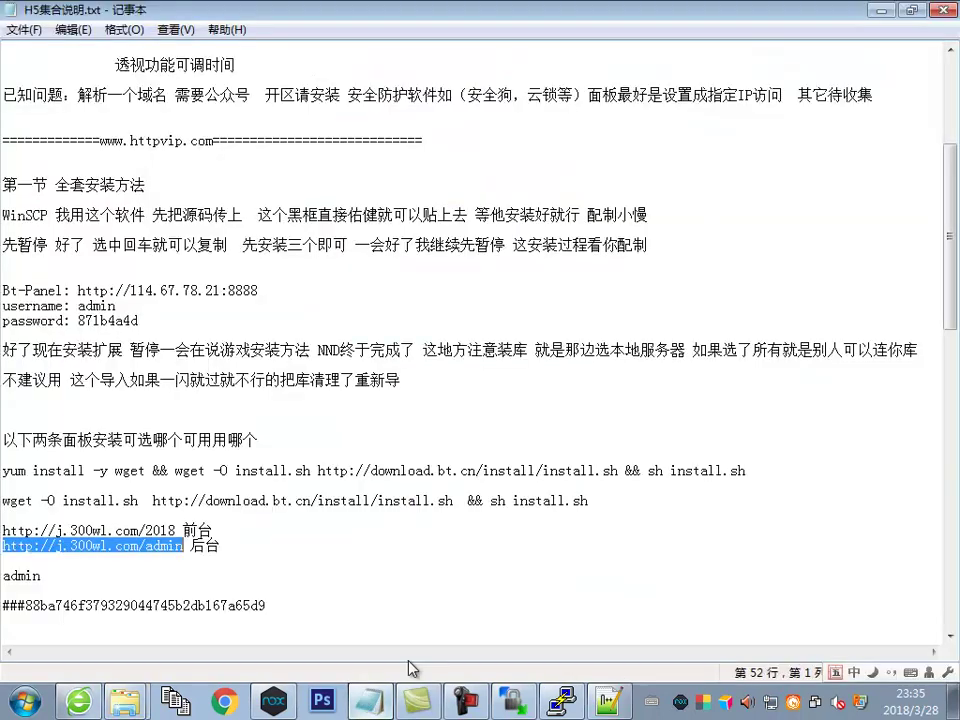
left_click_drag(263, 607, 5, 612)
right_click(82, 612)
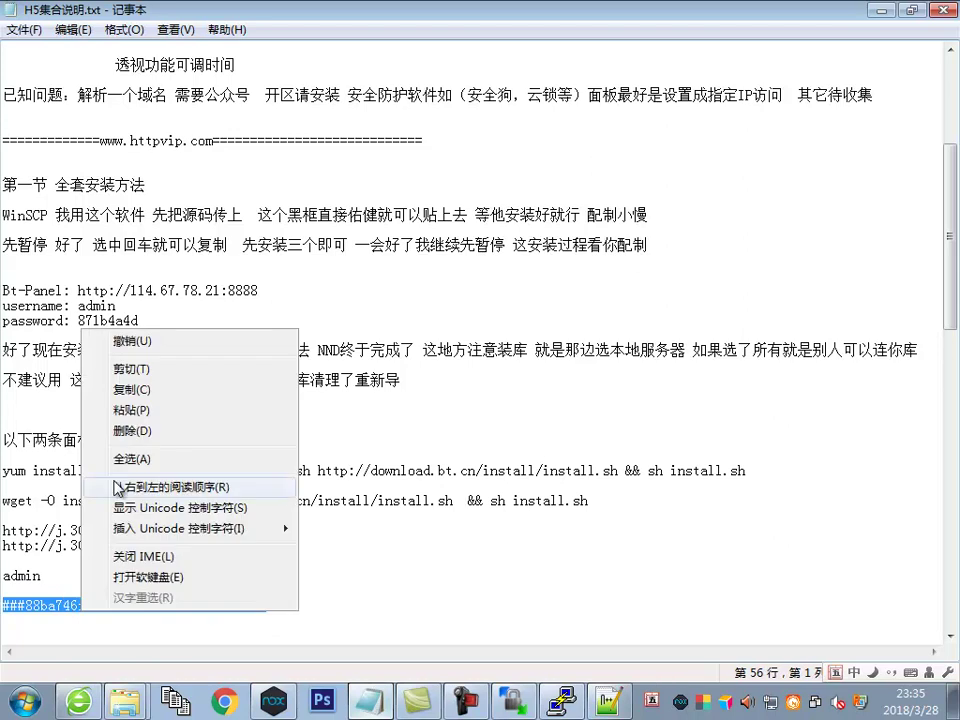
left_click(162, 390)
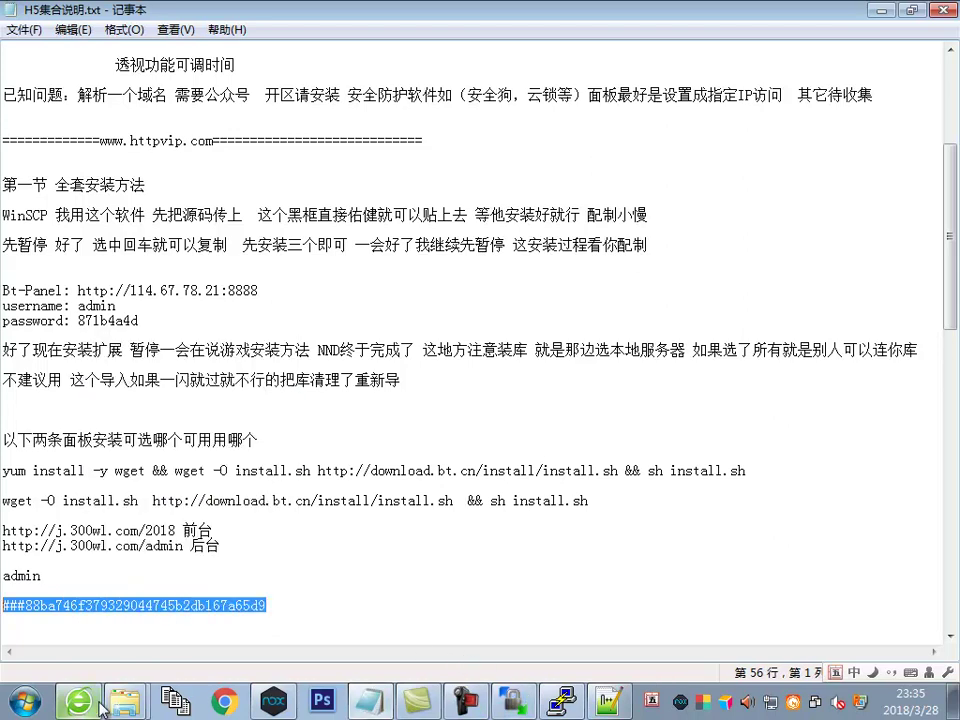
left_click(79, 702)
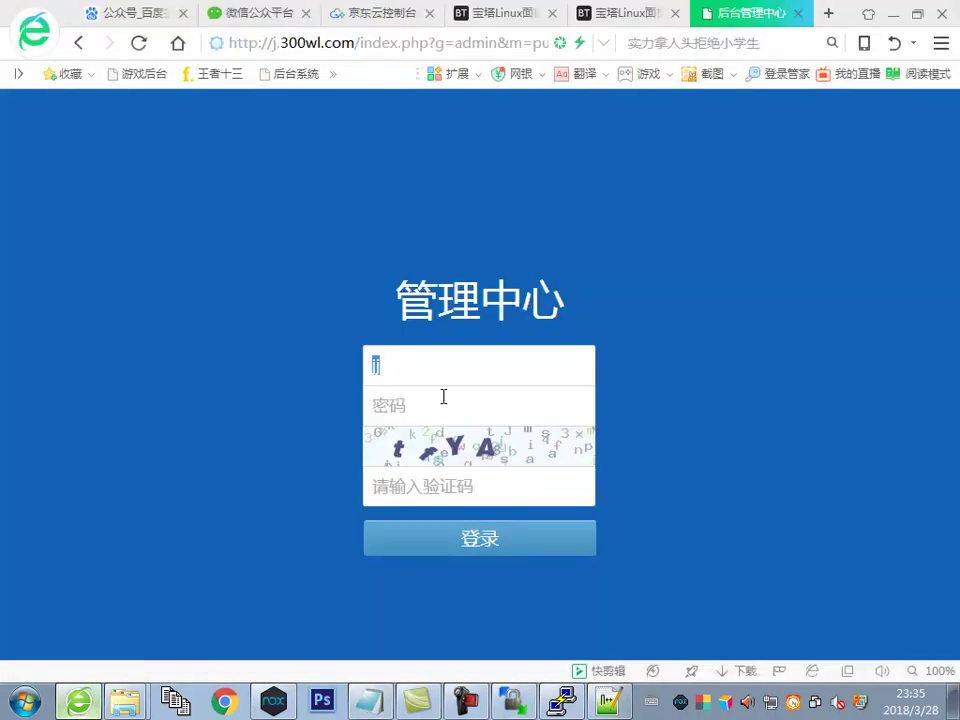
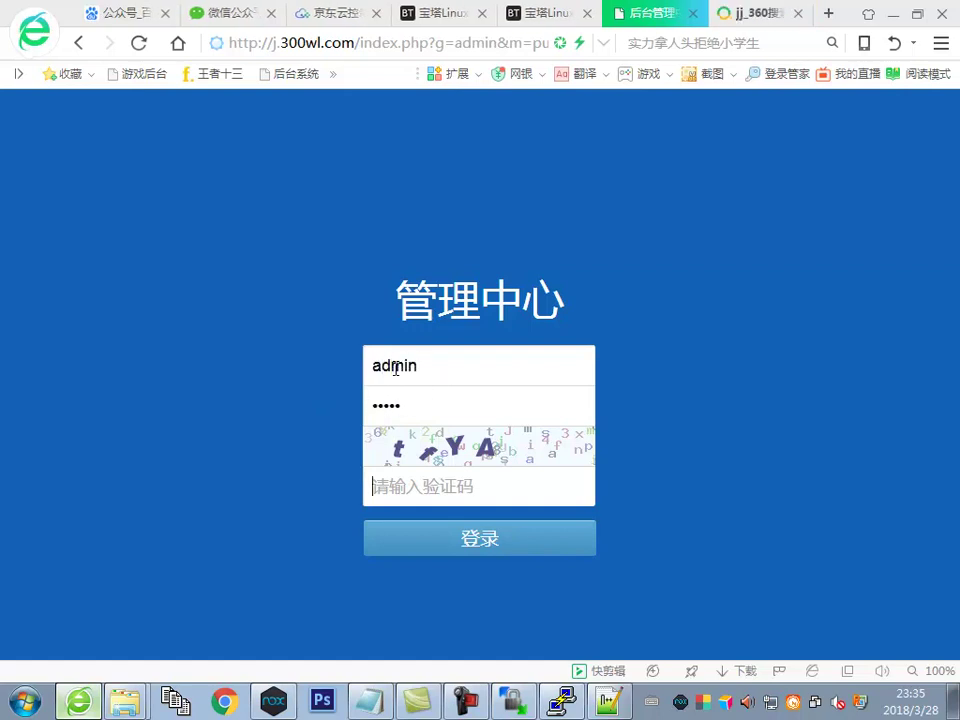
Submit the admin login with captchas 'f', then 'nkge', then return to the BT Panel tabs
type("ftya")
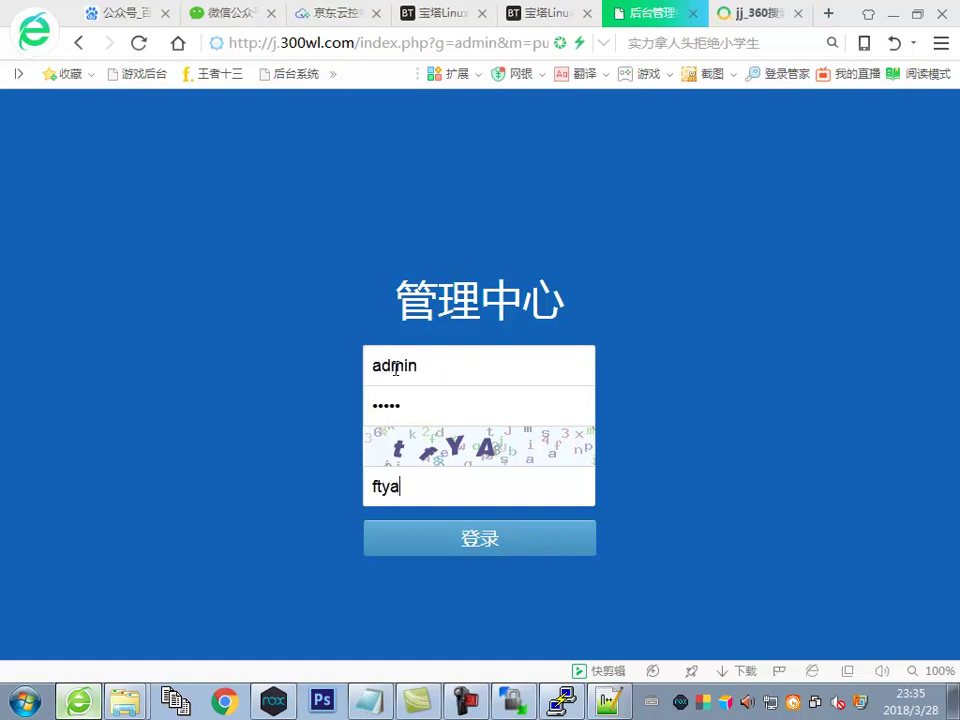
key("Return")
type("nkge")
key("Return")
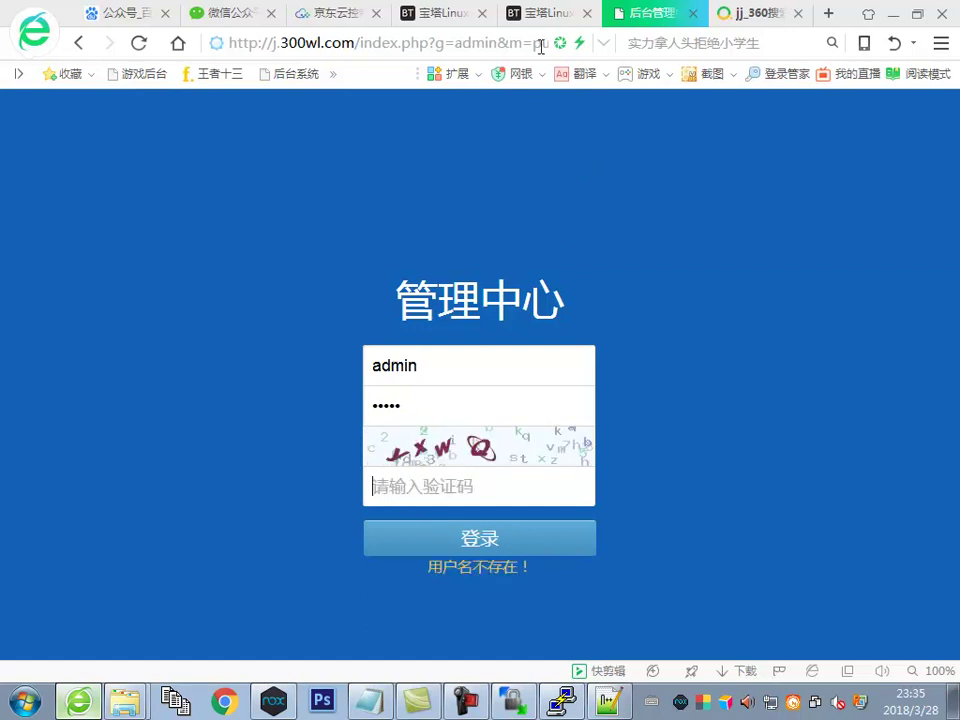
left_click(546, 16)
left_click(447, 16)
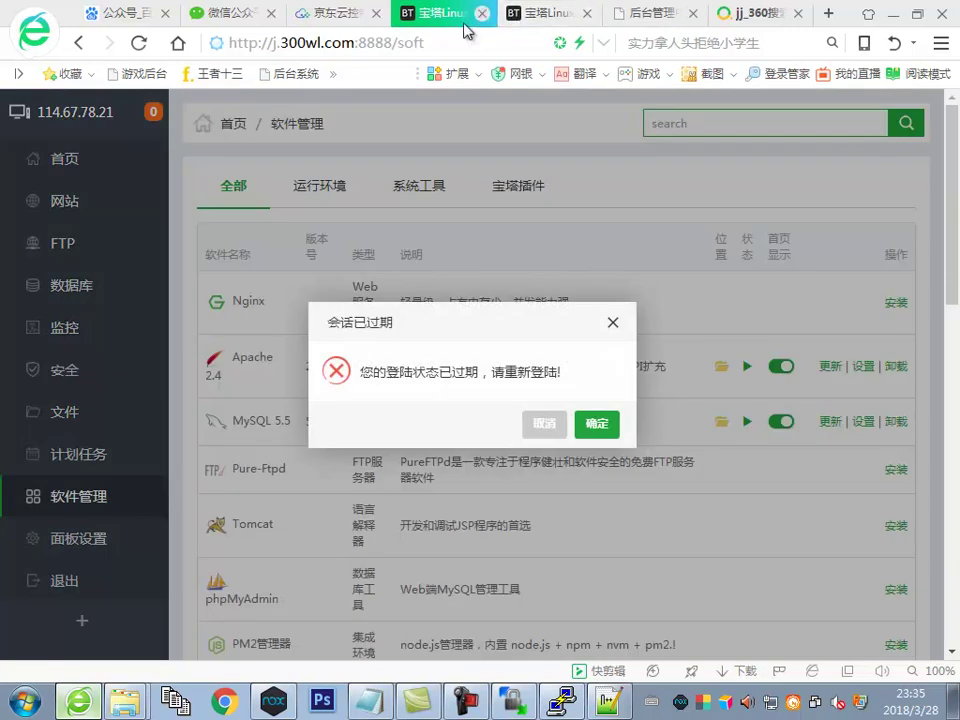
Queue a phpMyAdmin 4.0 fast install from 软件管理, then bring up the H5集合说明.txt notes
left_click(482, 14)
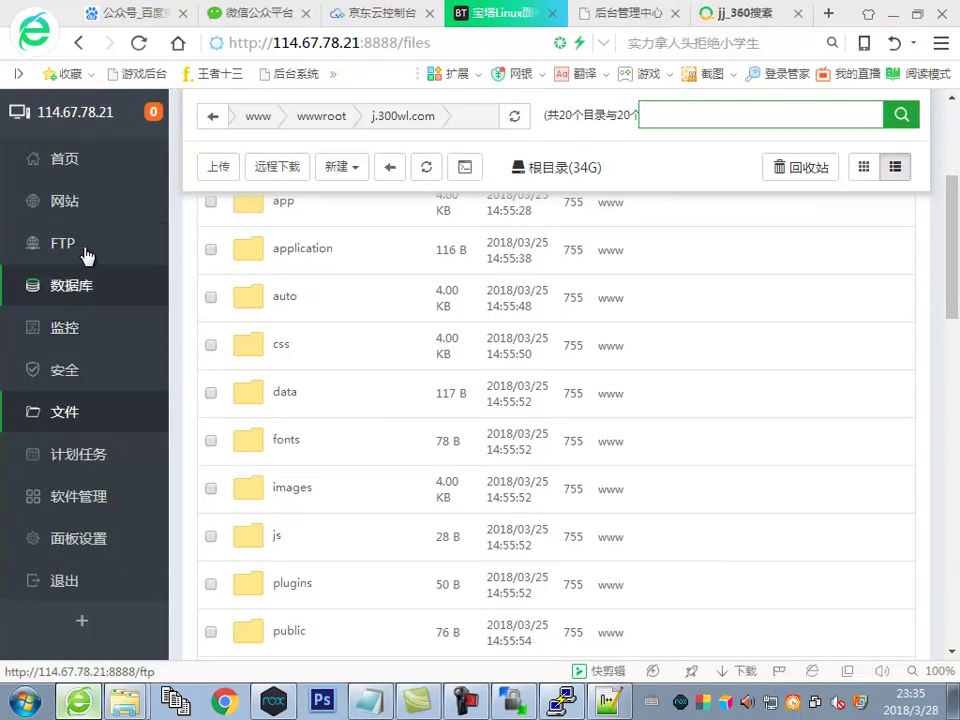
left_click(76, 500)
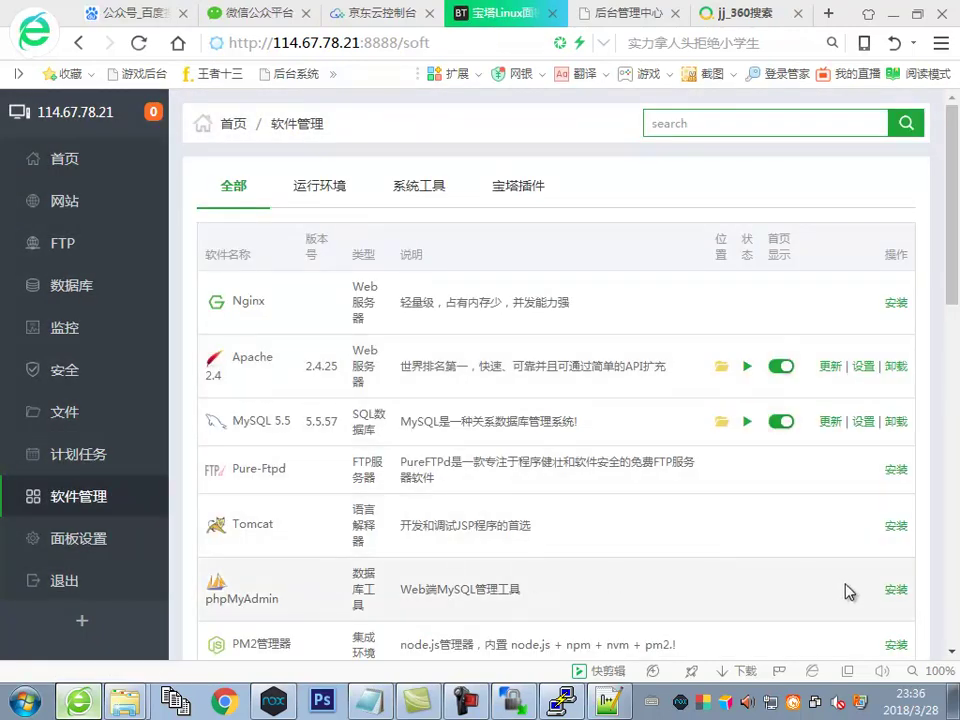
left_click(893, 590)
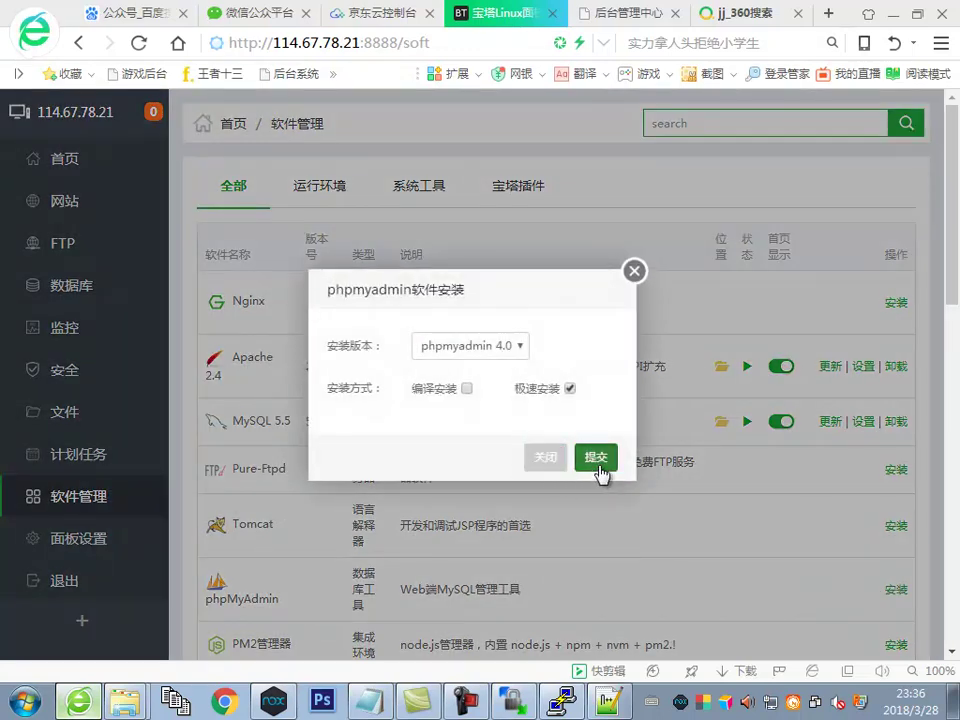
left_click(598, 460)
left_click(370, 700)
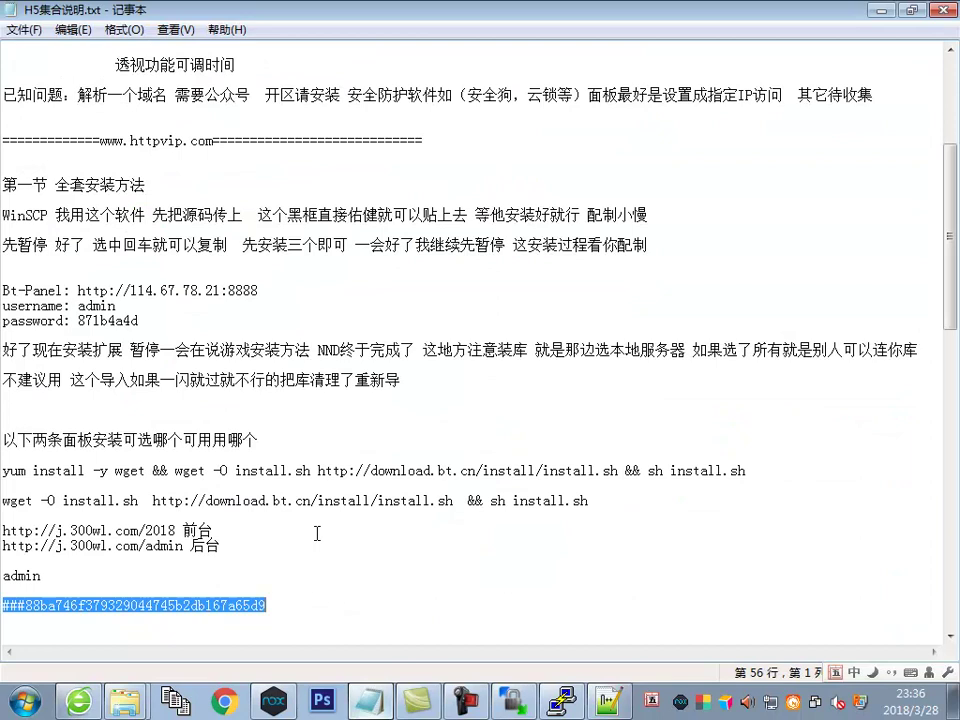
Add the line '后台密码不知道替换一下' above admin and copy the password hash line
key("End")
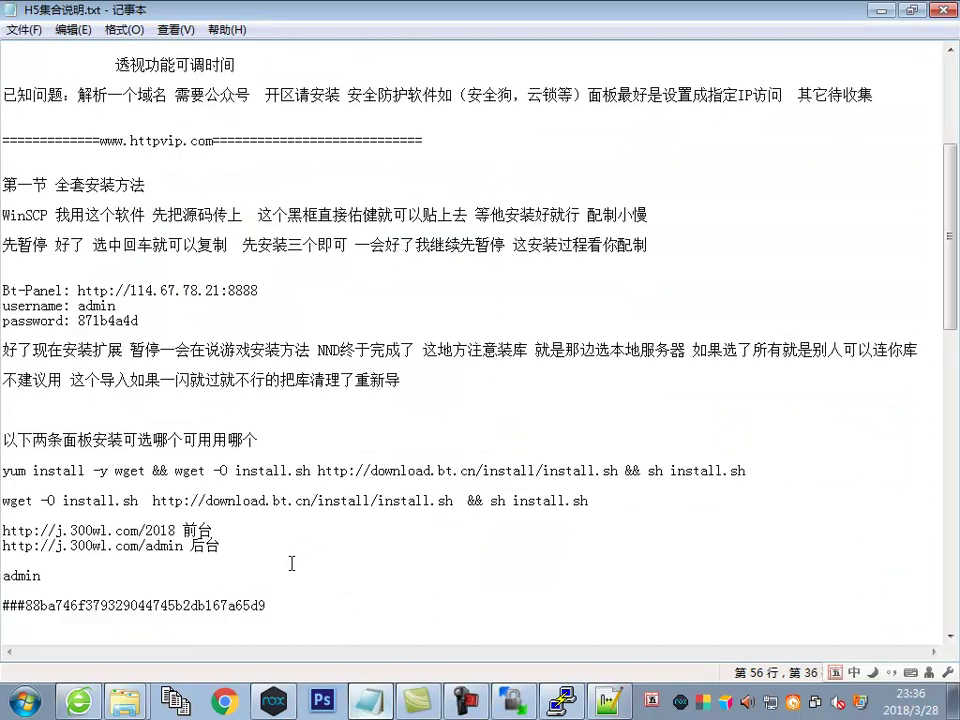
key("Return")
type("后台密码不")
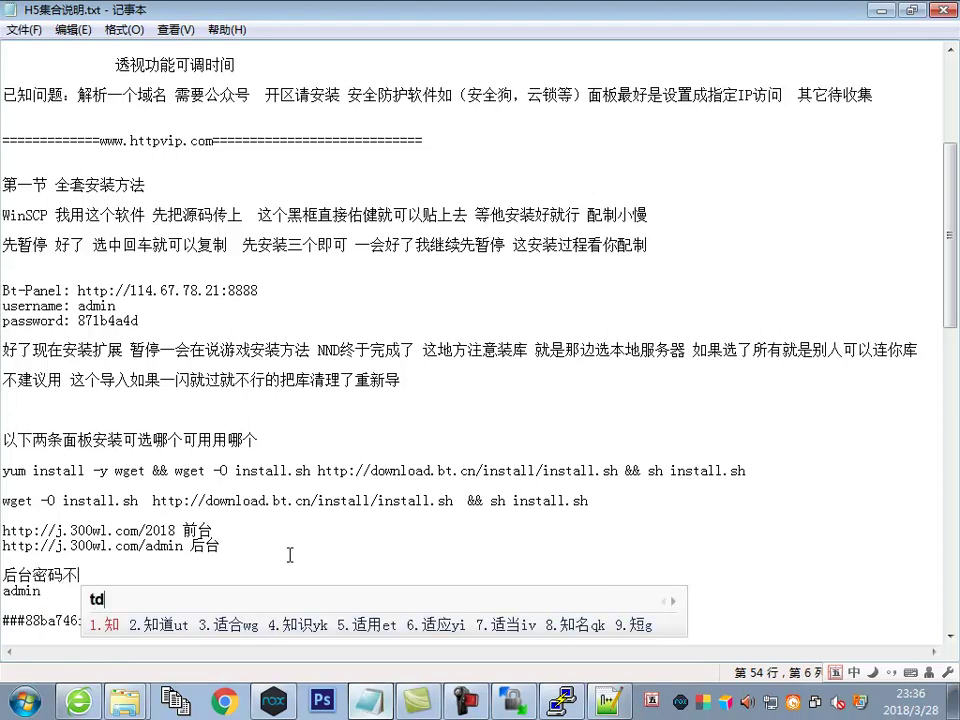
type("知道")
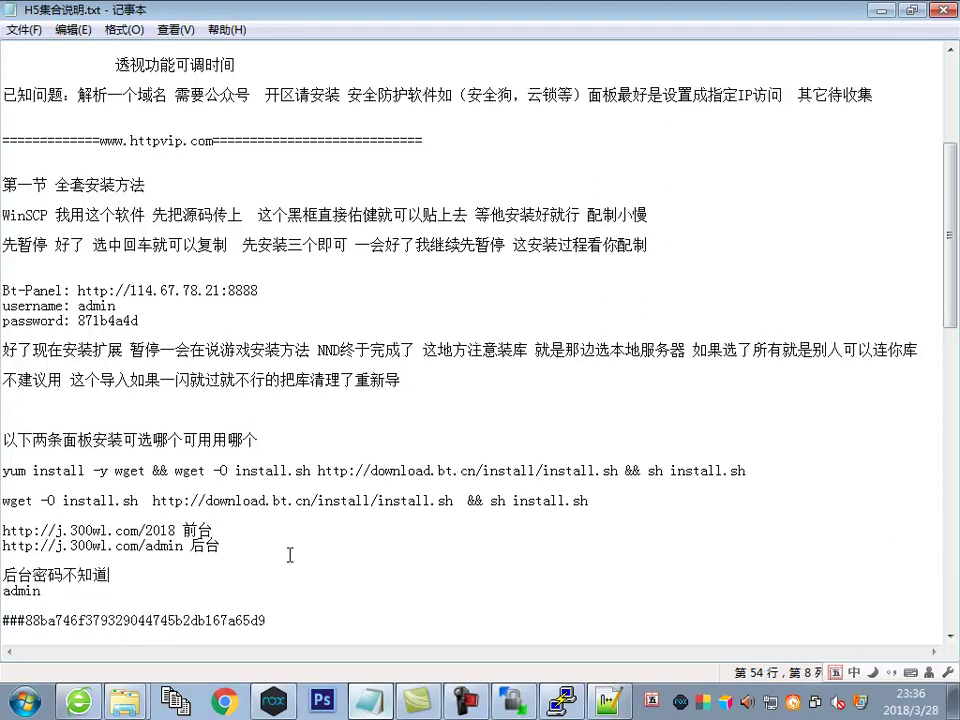
type("替换一下")
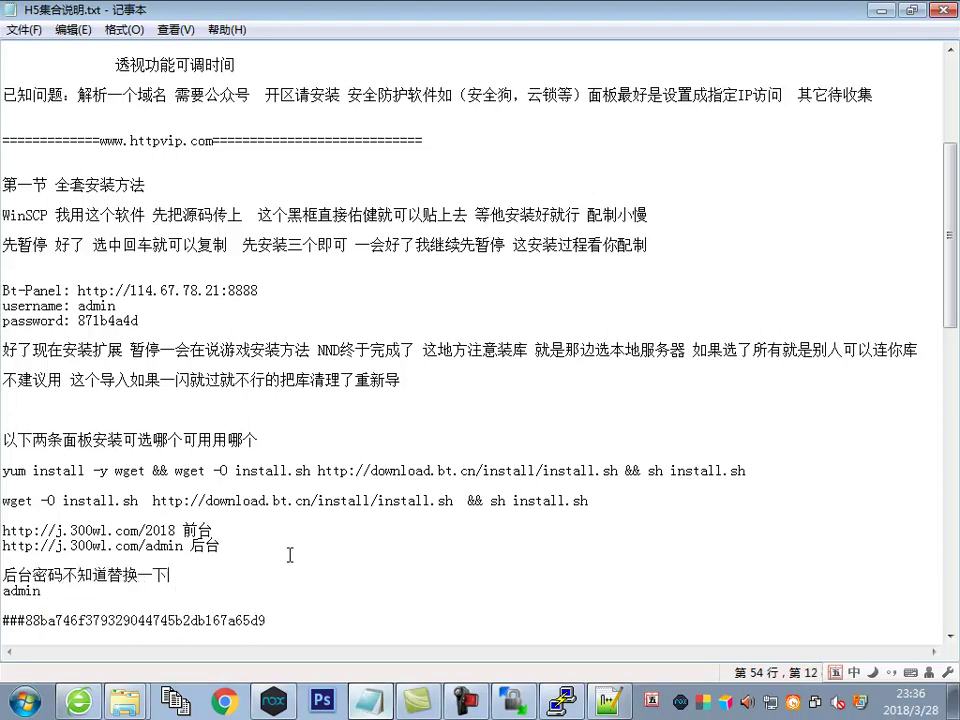
left_click_drag(268, 621, 2, 621)
right_click(35, 480)
left_click(265, 515)
Open the lulu database in phpMyAdmin from BT Panel's database page
key("alt+Tab")
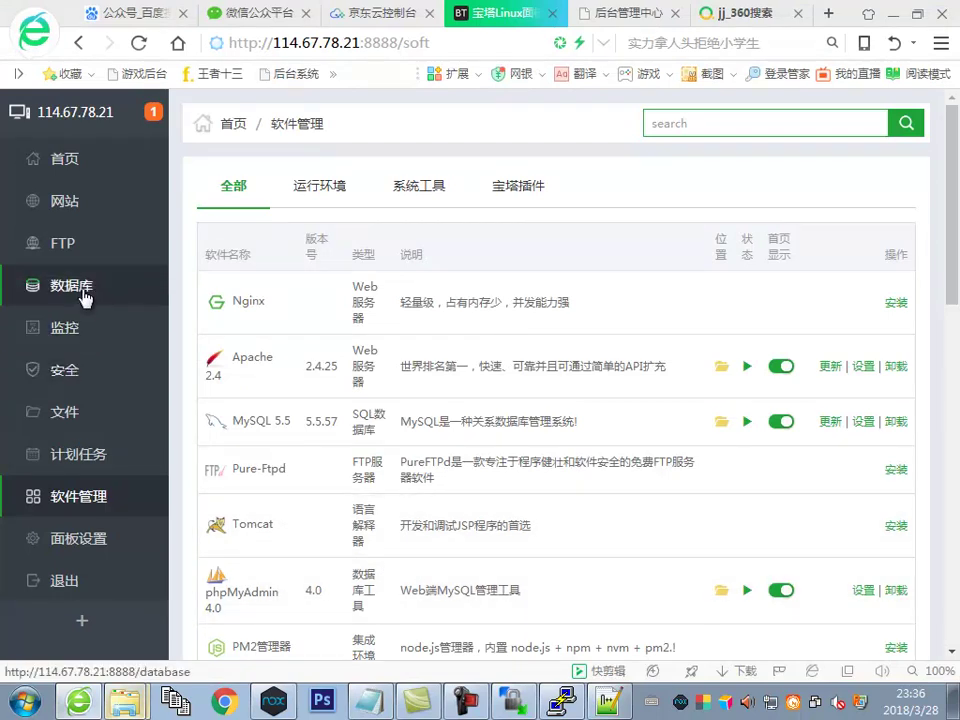
left_click(84, 292)
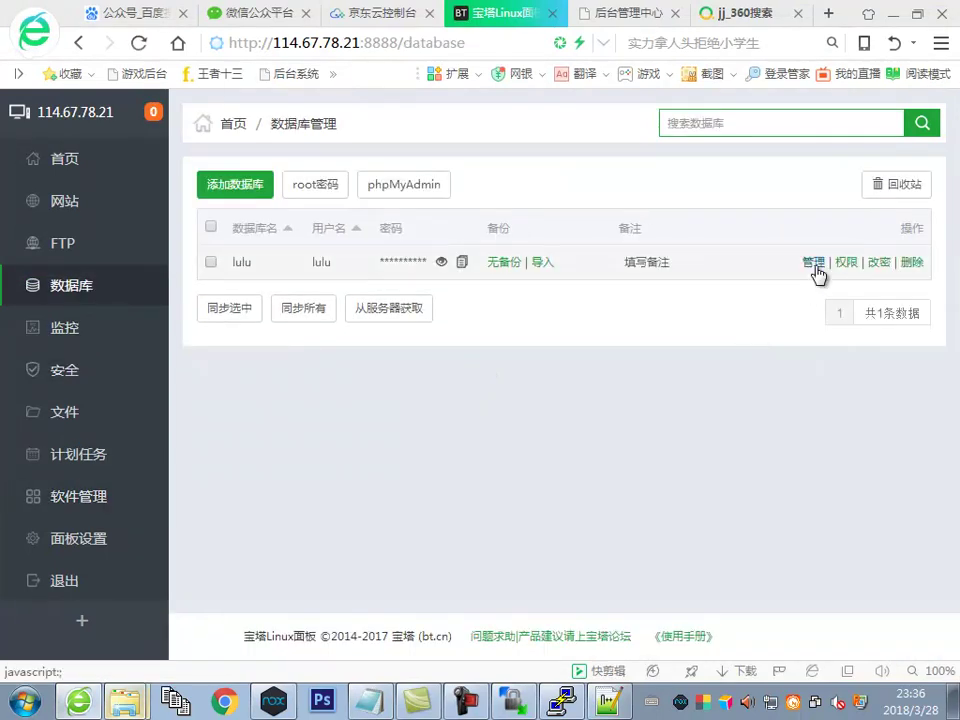
left_click(814, 263)
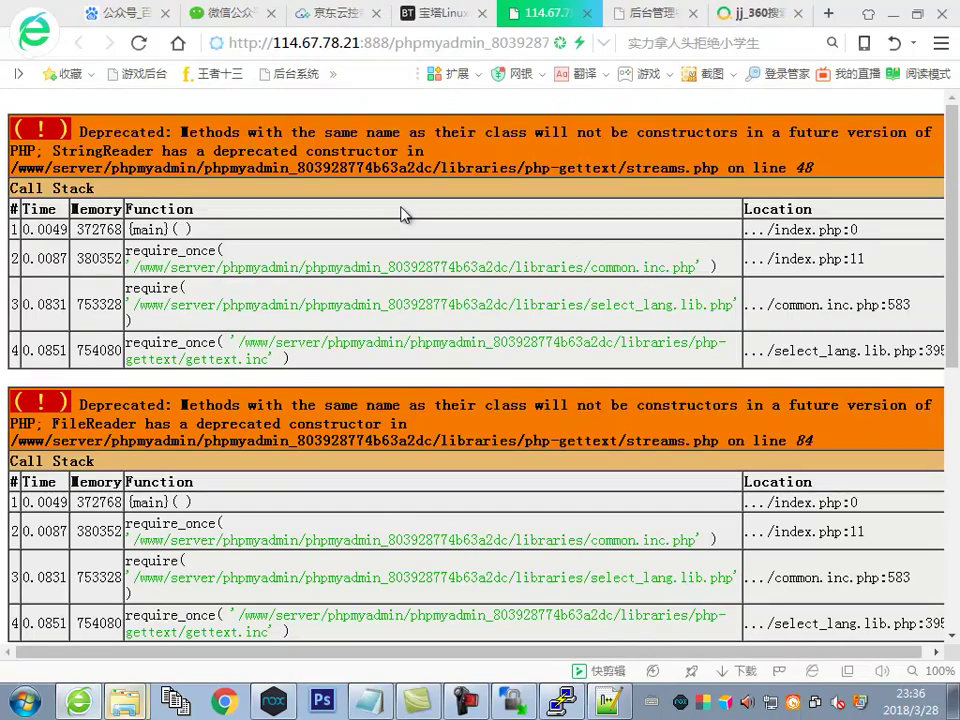
Reload the phpMyAdmin page and confirm the resubmission
right_click(401, 208)
left_click(442, 273)
left_click(592, 410)
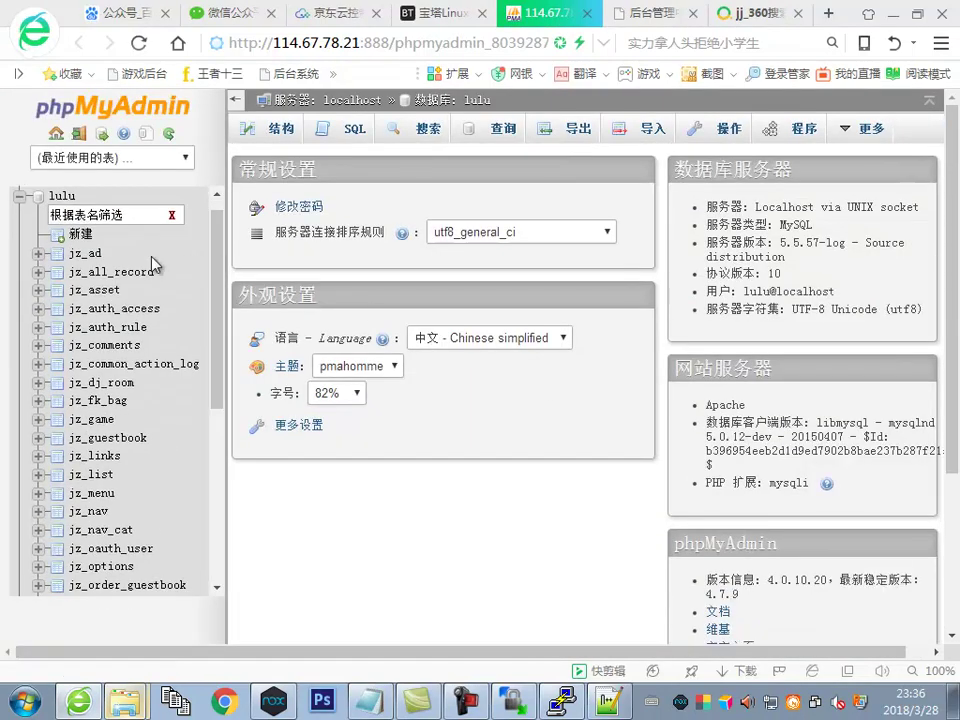
Open the jj row of jz_users for editing, select its user_login value, and return to the notes
scroll(140, 420, "down", 5)
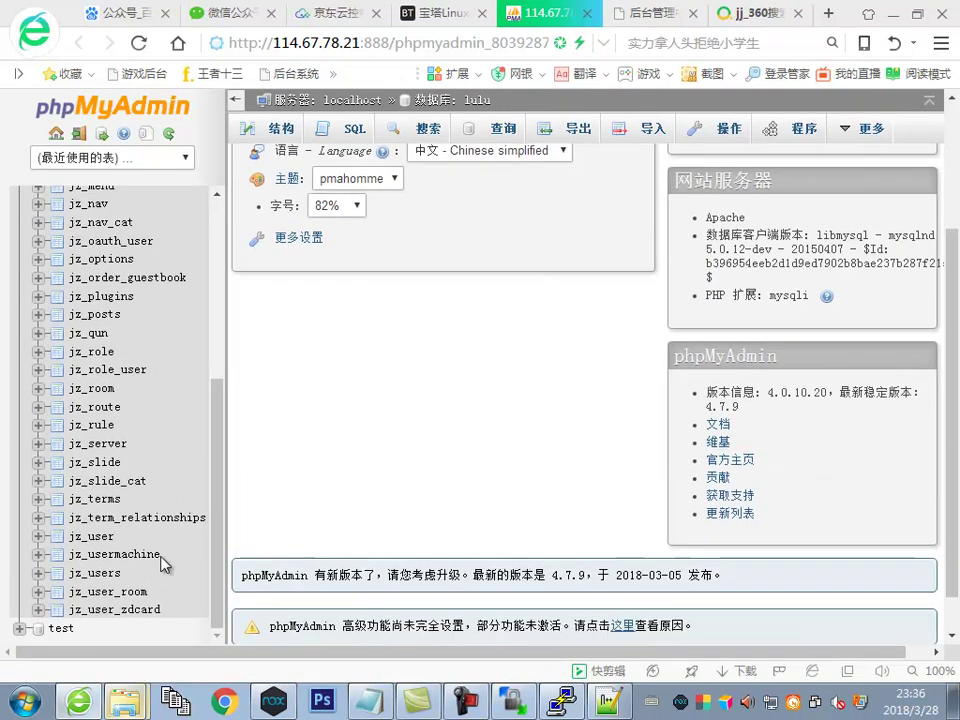
left_click(160, 573)
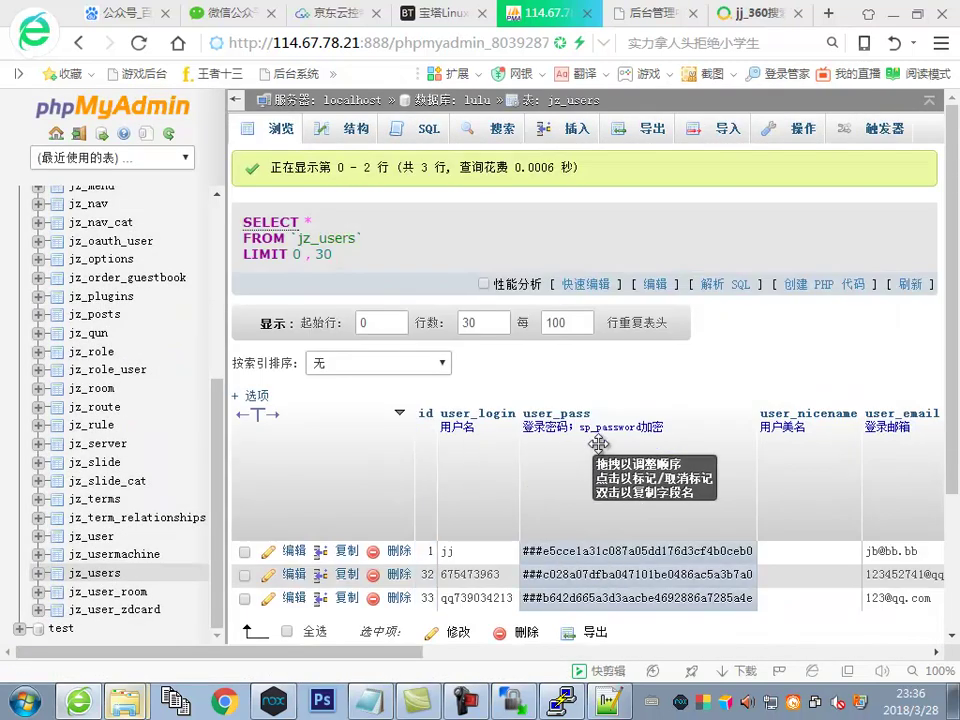
scroll(422, 432, "down", 2)
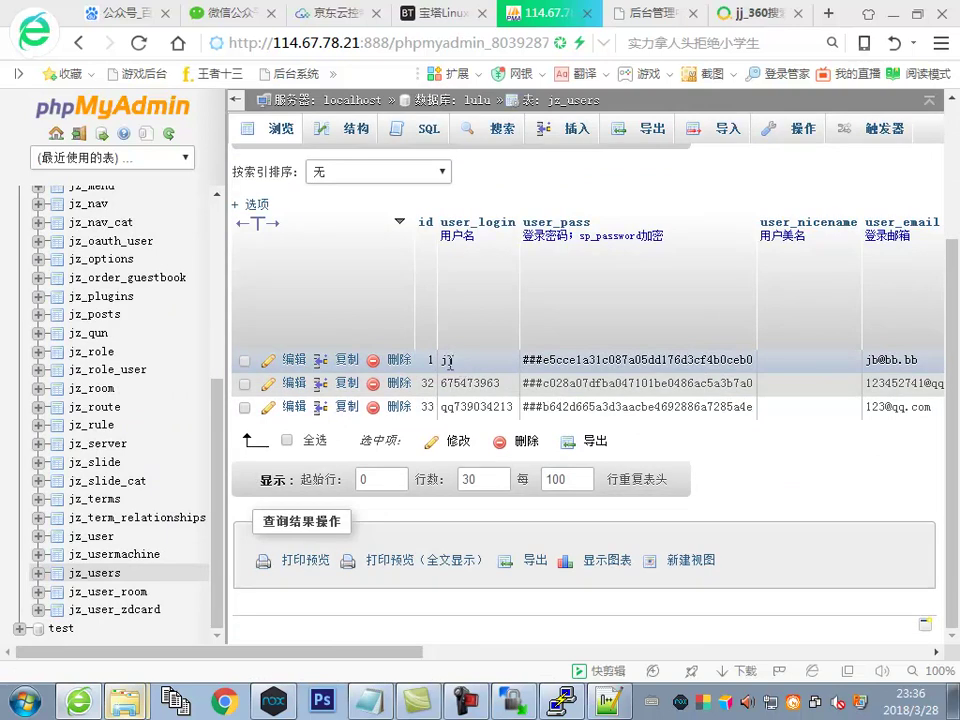
left_click(293, 359)
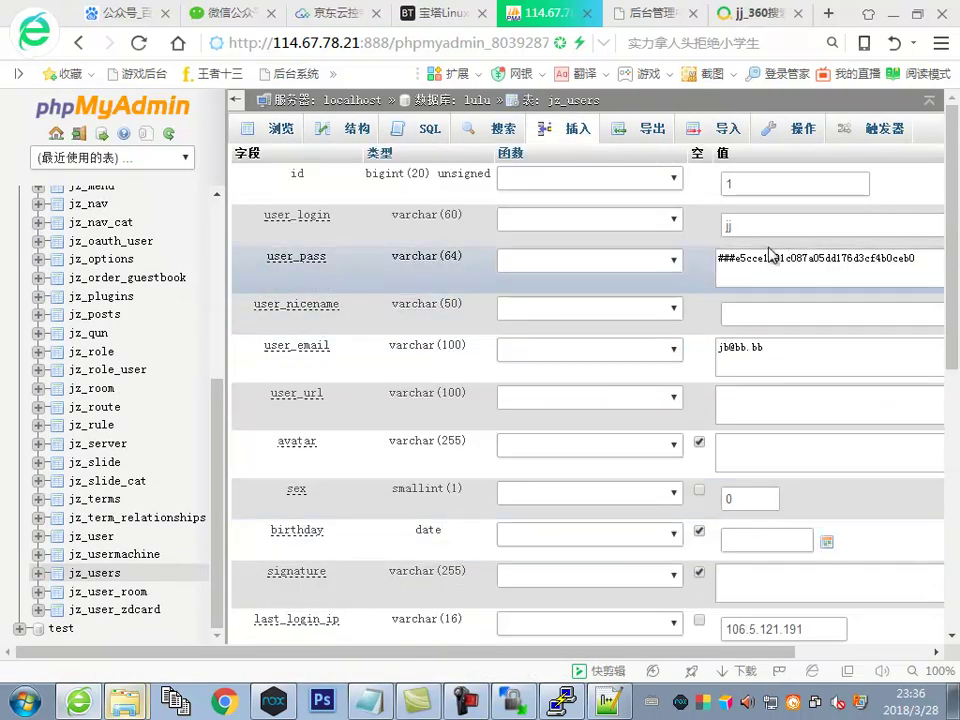
double_click(727, 230)
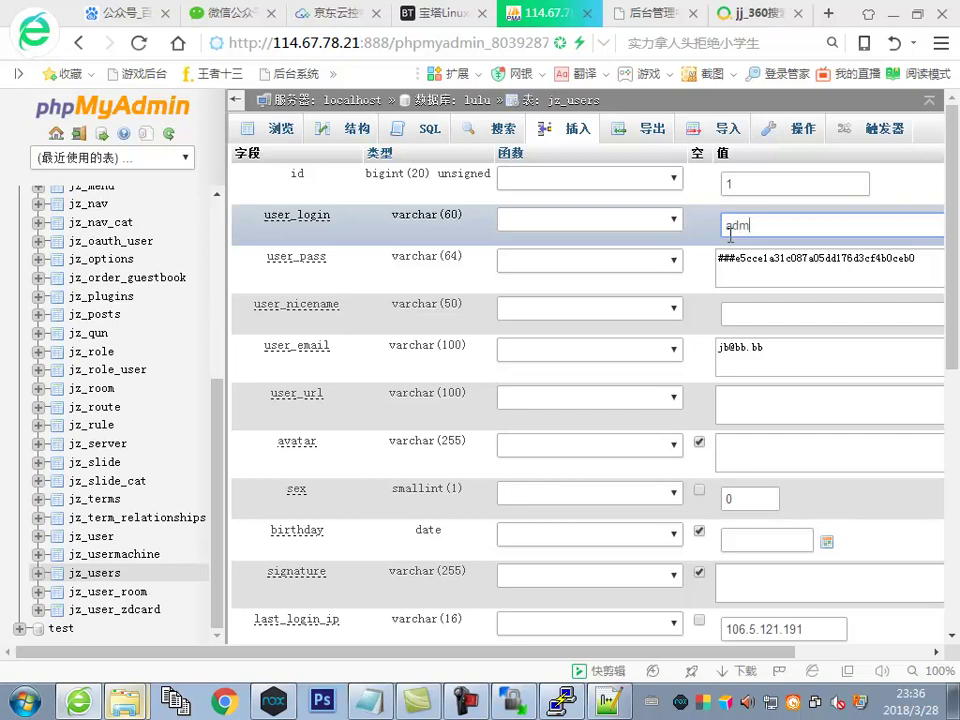
key("alt+Tab")
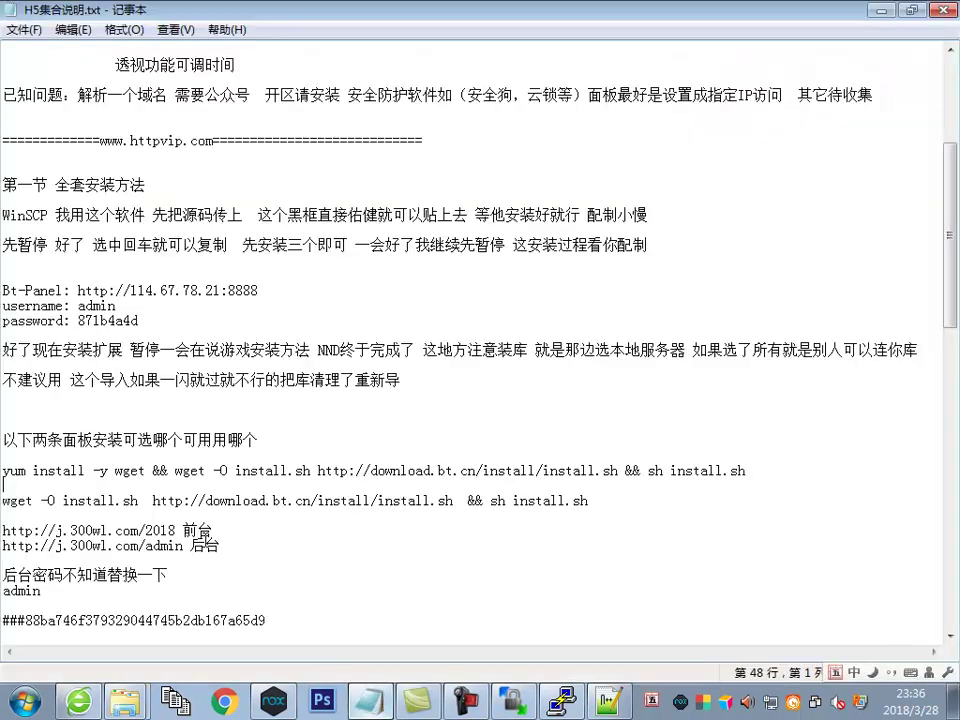
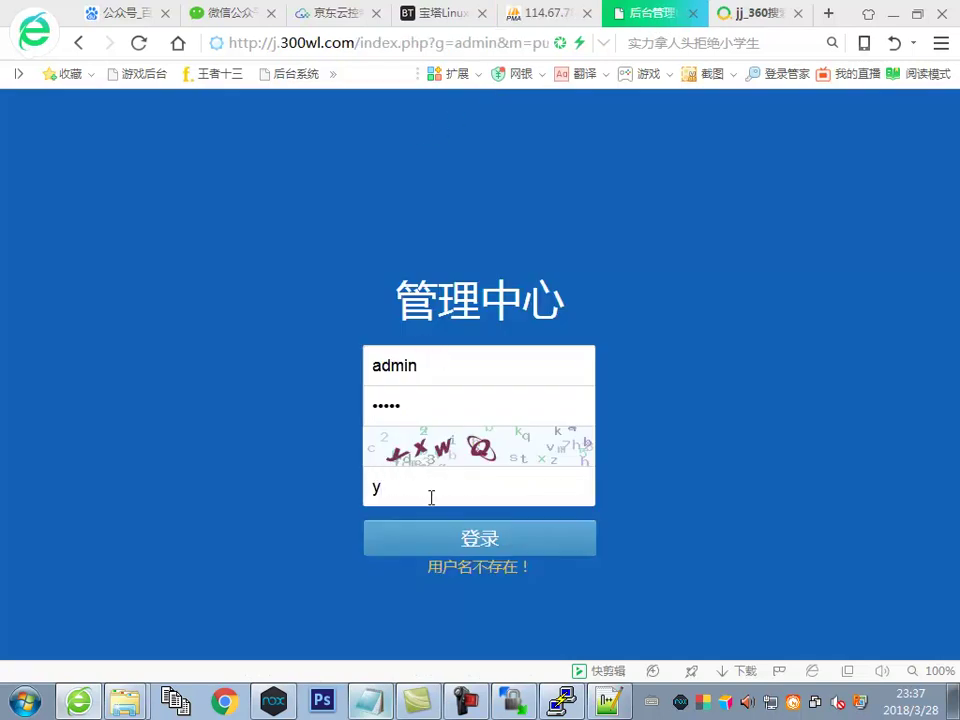
Log in to the admin backend and view 系统设置 > 微信设置 with the hall name, appid and key
key("Return")
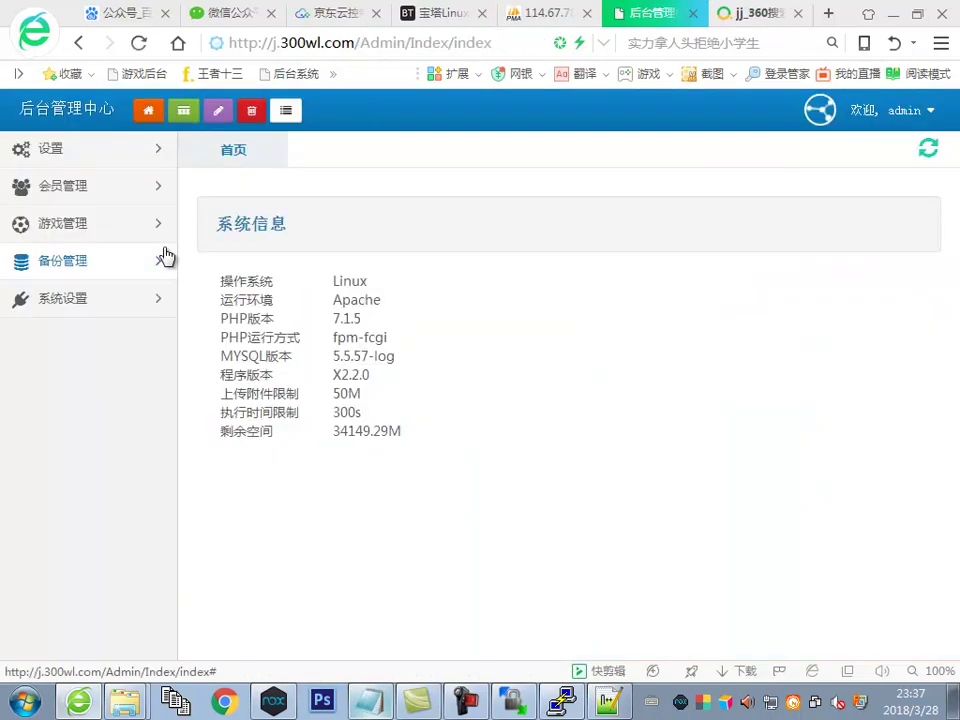
left_click(107, 305)
left_click(68, 338)
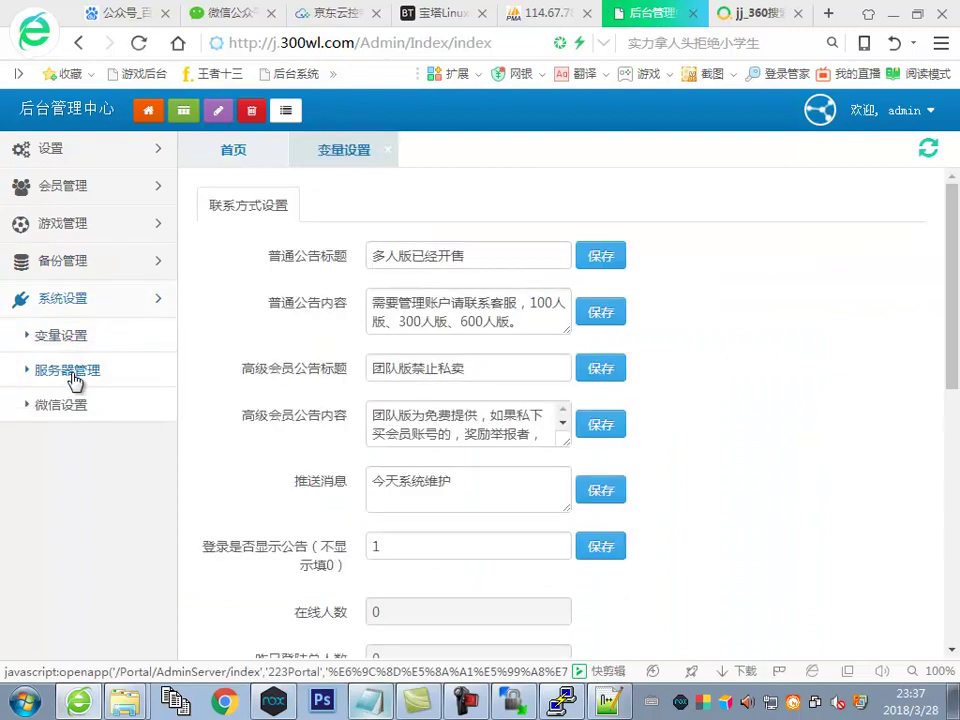
left_click(72, 371)
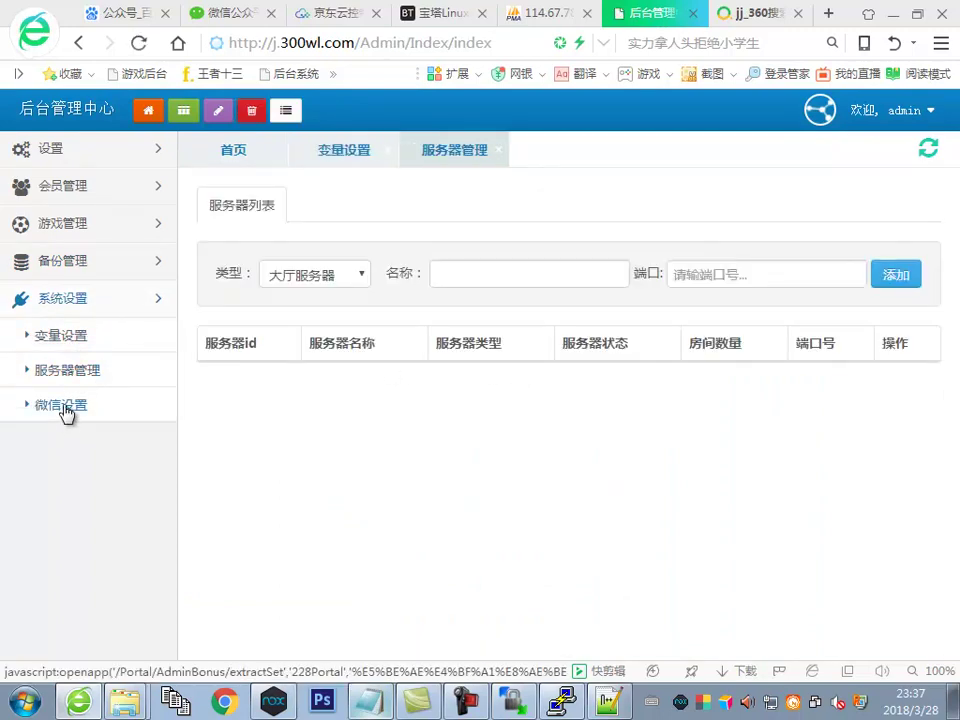
left_click(64, 406)
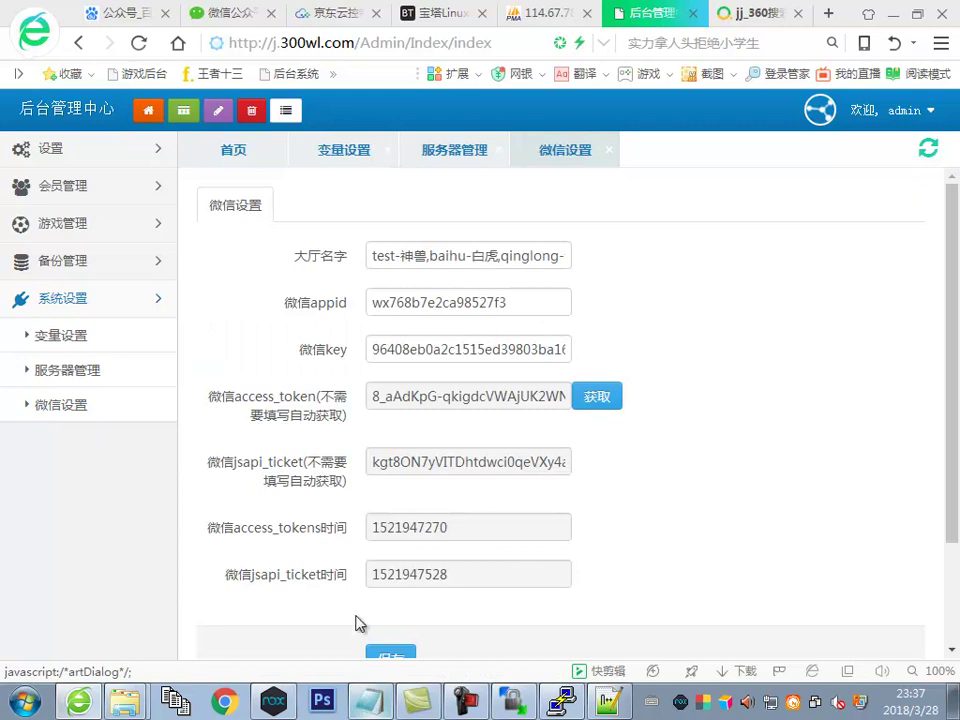
key("alt+Tab")
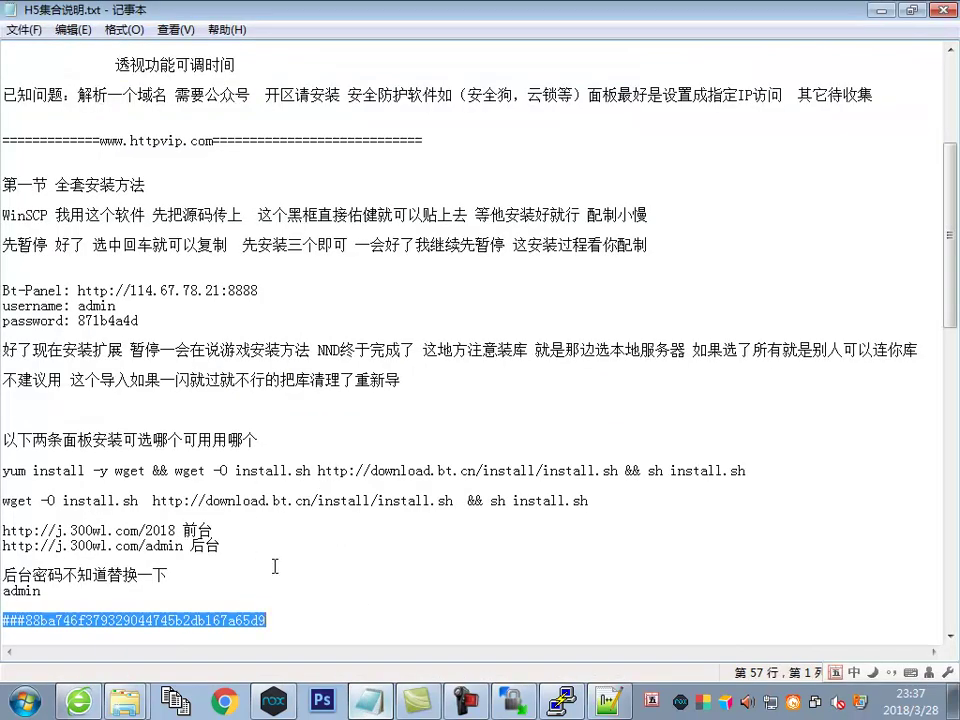
Append '后台只要换个微信公众号即可 我这用测试号' after the backend-password line in the notes
left_click(287, 520)
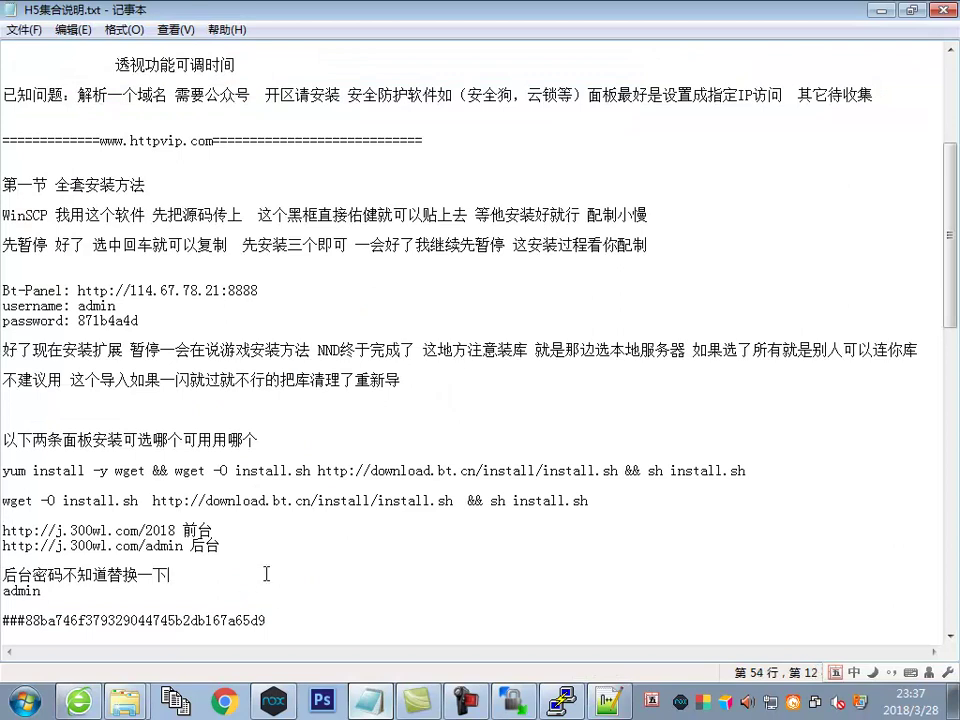
type("后台")
type("只要换个")
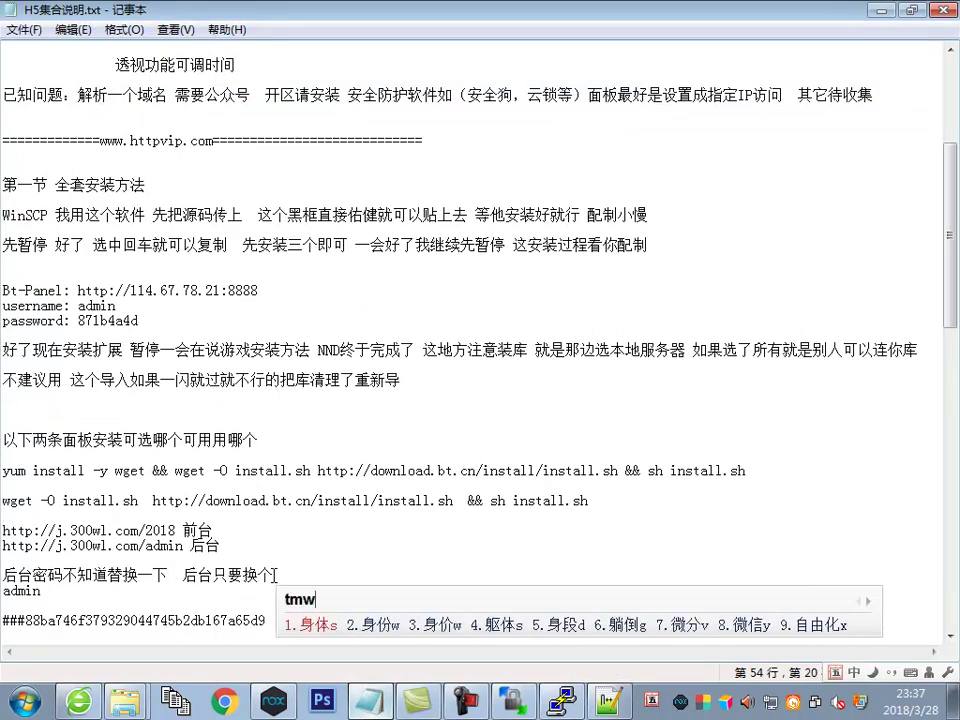
type("微信公众")
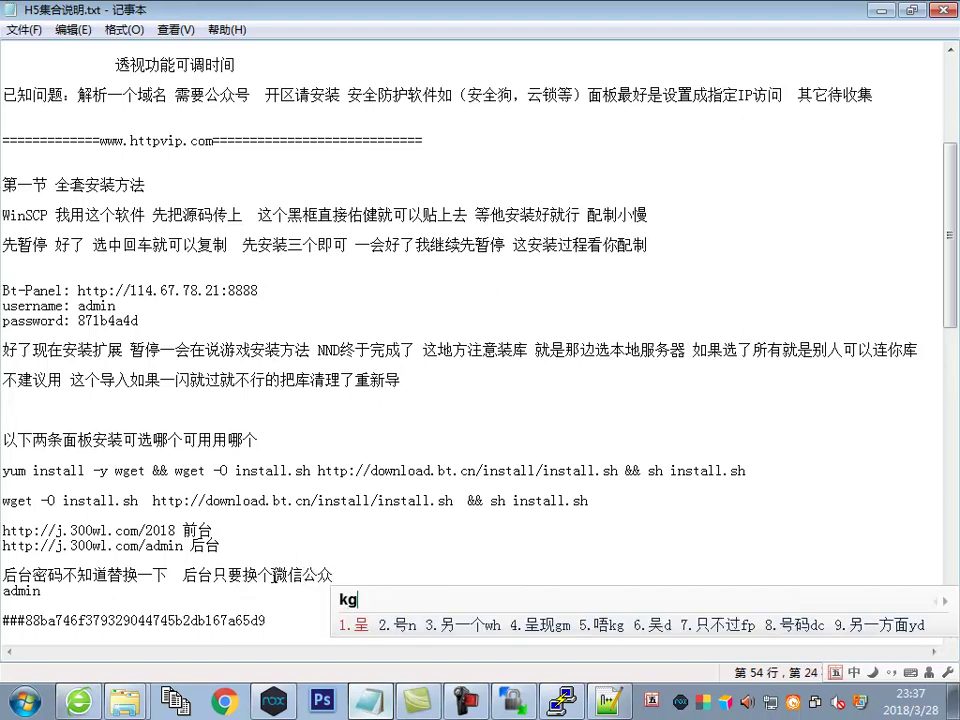
type("号即可  我这用测试号")
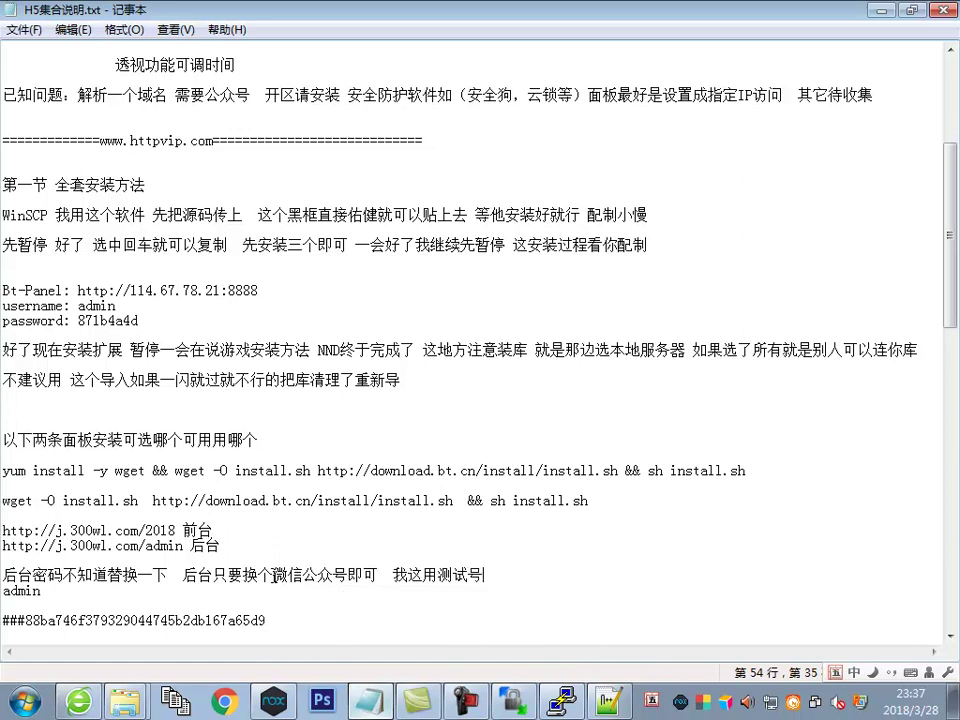
Go to the WeChat Official Accounts Platform's 开发者工具 page
left_click(78, 701)
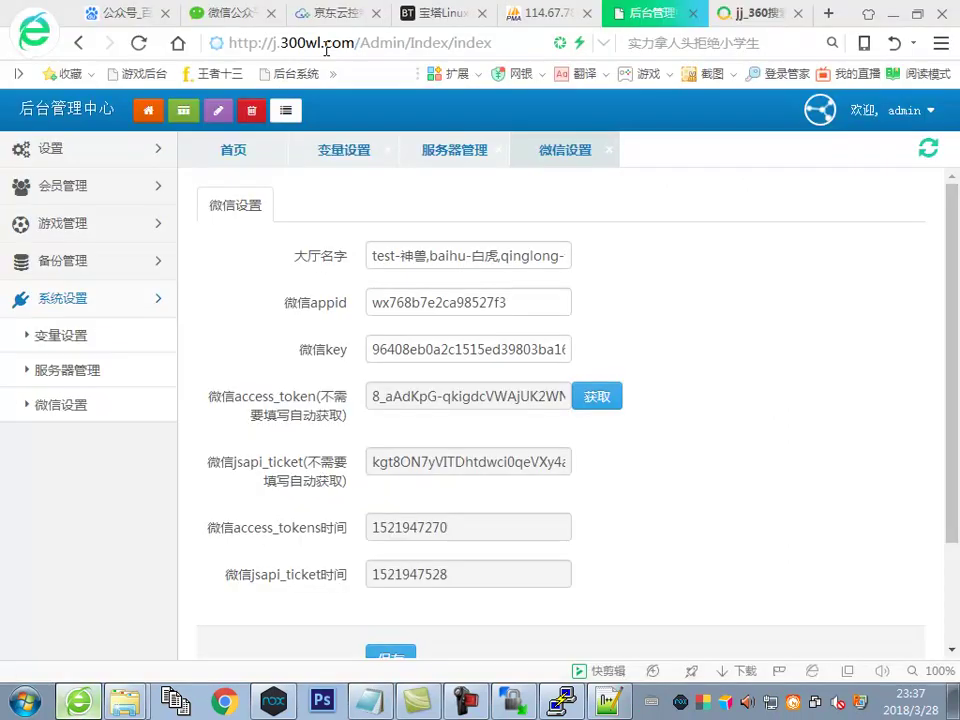
left_click(240, 14)
scroll(216, 349, "down", 3)
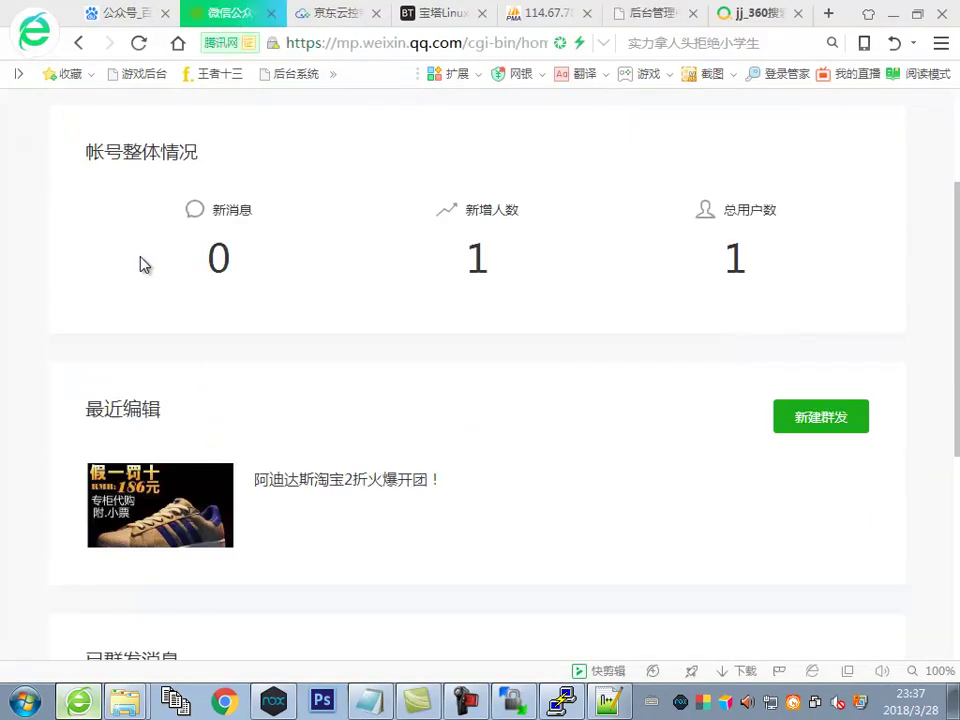
scroll(15, 118, "up", 3)
left_click(57, 132)
scroll(81, 274, "down", 5)
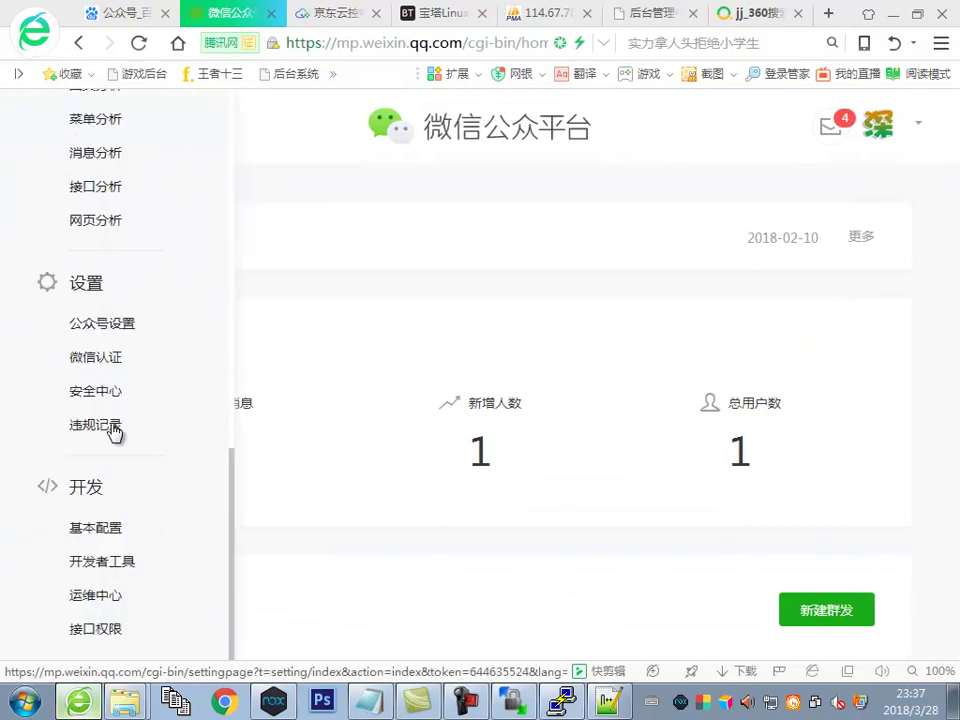
left_click(108, 568)
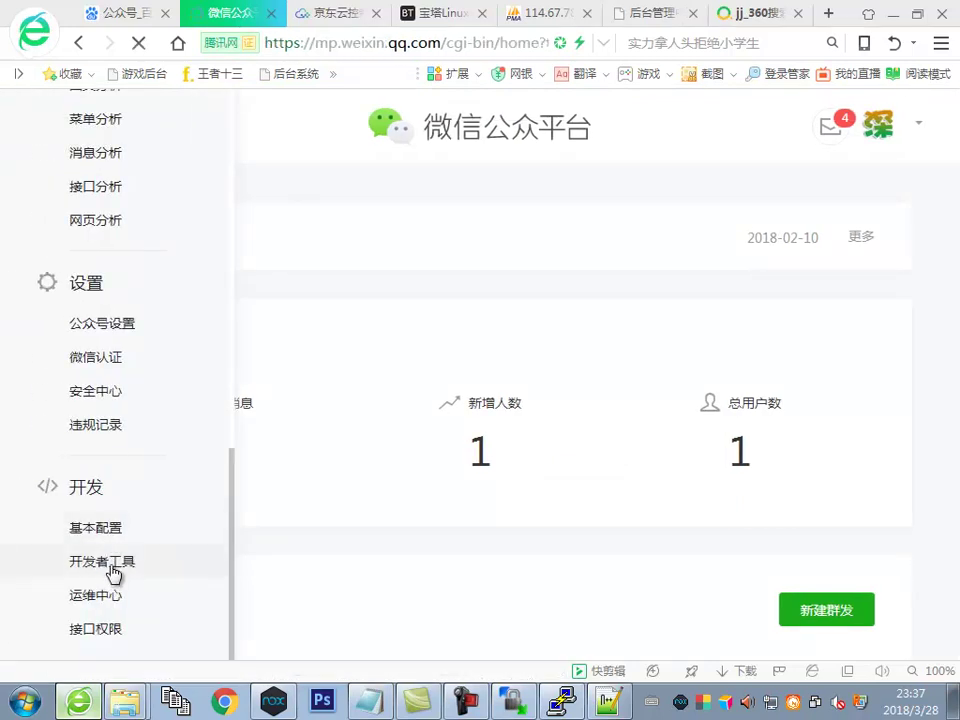
Log in to the 公众平台测试帐号 sandbox to reach the appID and appsecret page
left_click(615, 480)
left_click(564, 450)
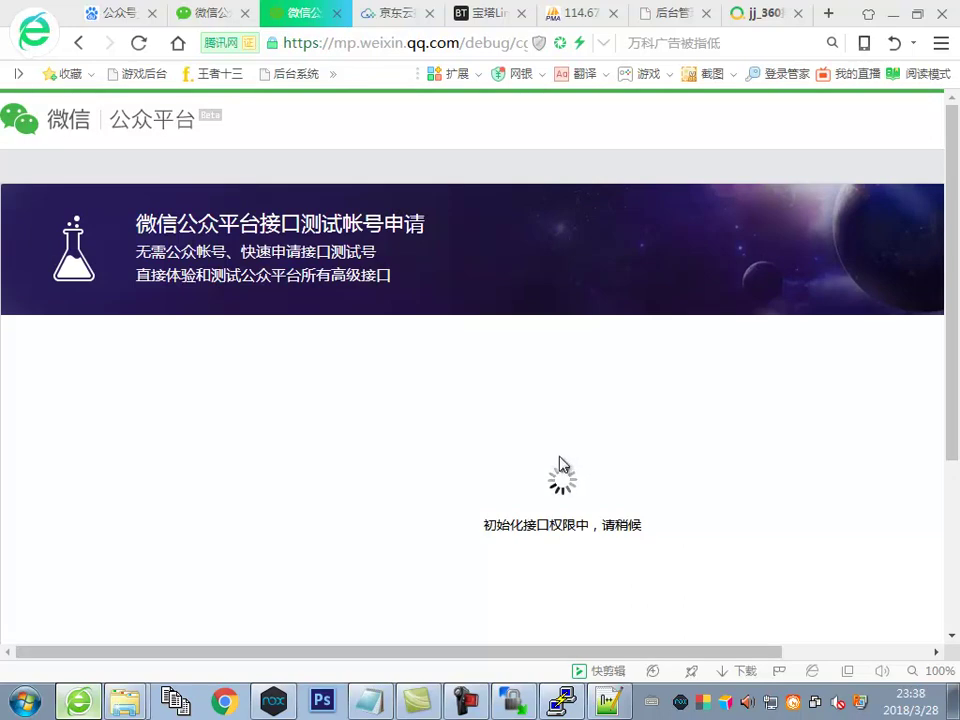
scroll(551, 454, "down", 3)
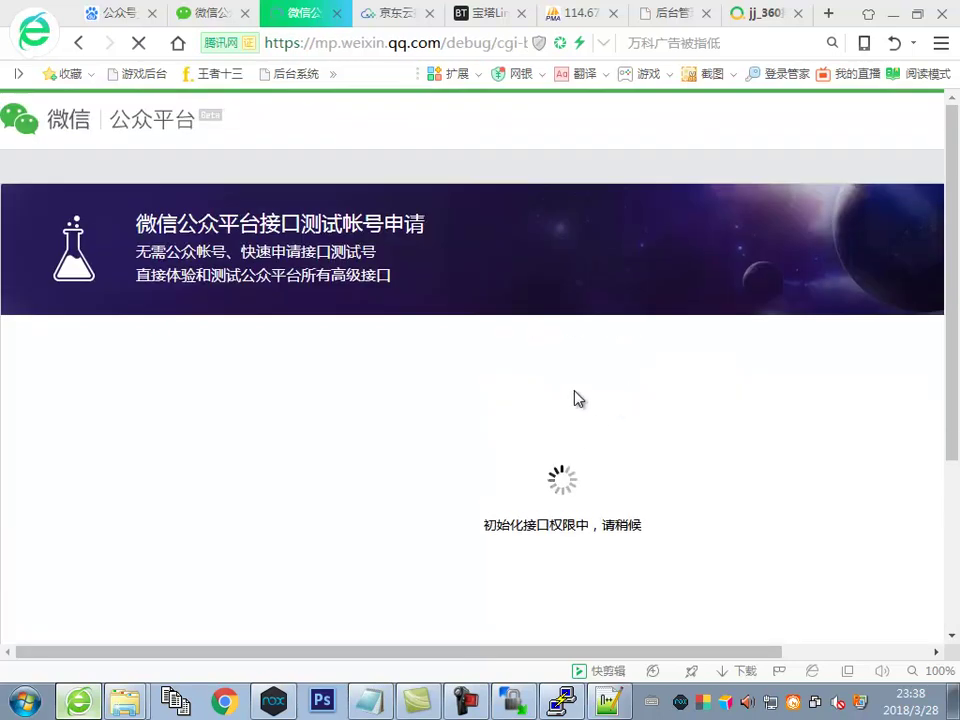
scroll(546, 413, "down", 2)
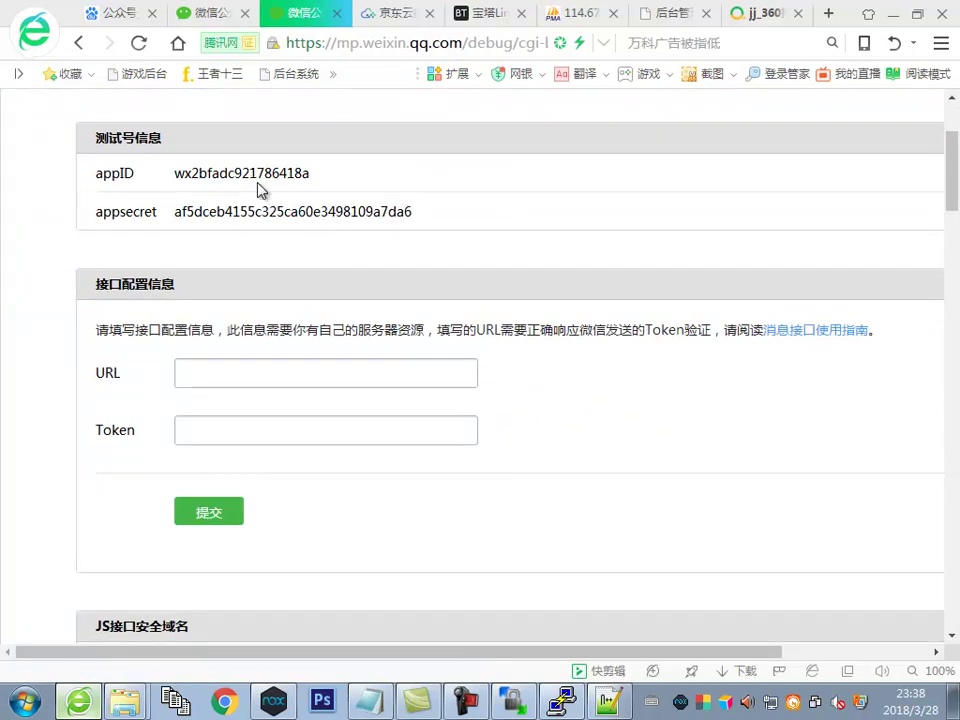
Copy the test account's appID to the clipboard
double_click(244, 173)
right_click(244, 178)
left_click(282, 186)
scroll(568, 358, "down", 6)
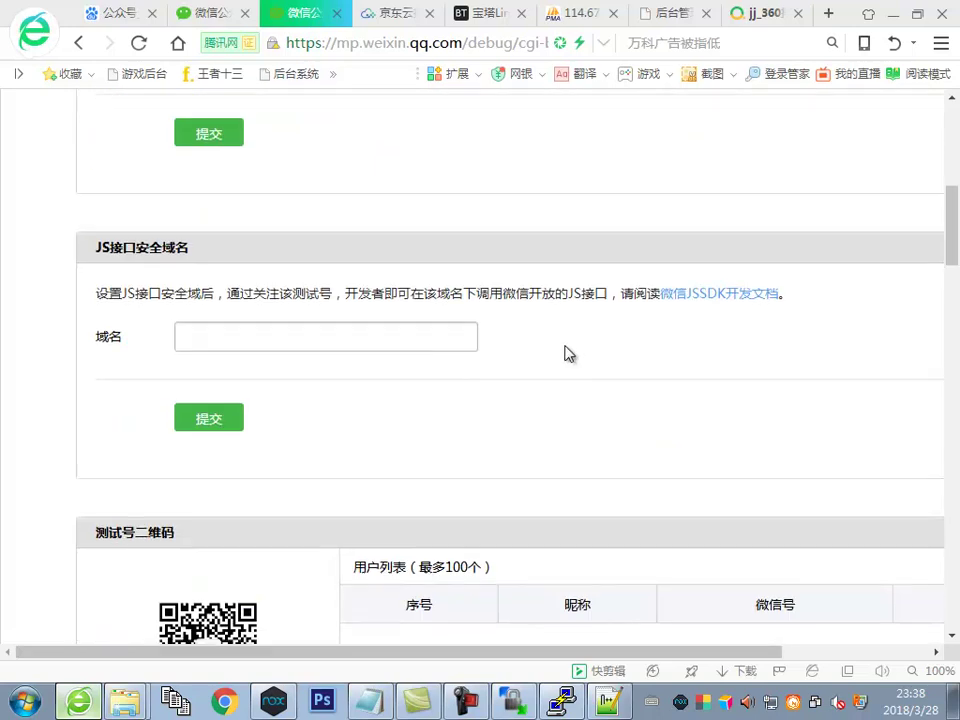
scroll(523, 384, "up", 8)
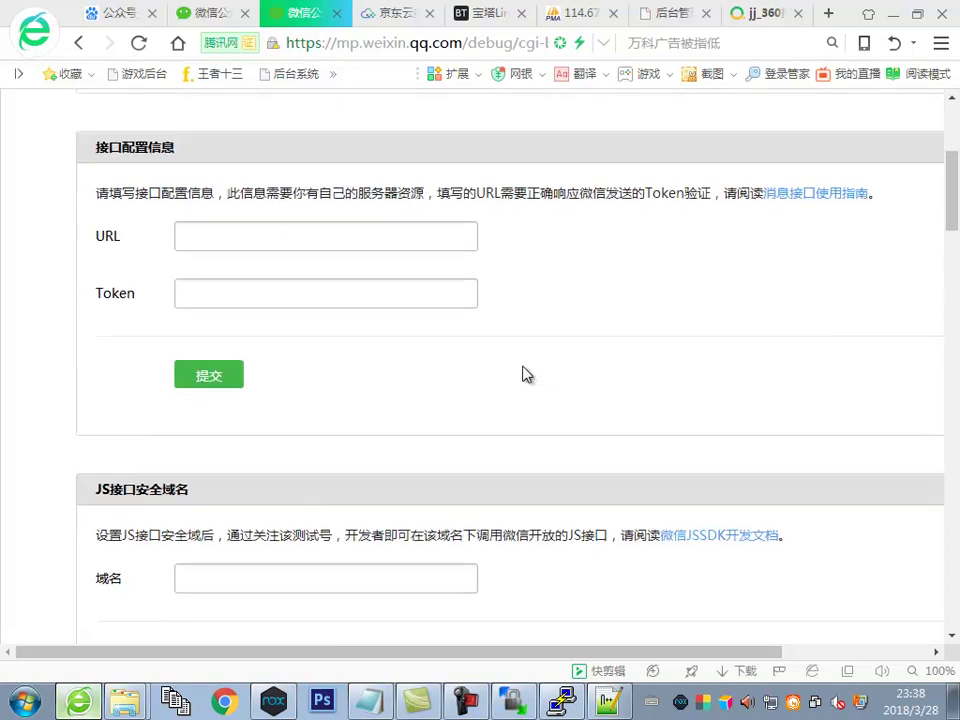
scroll(525, 371, "up", 1)
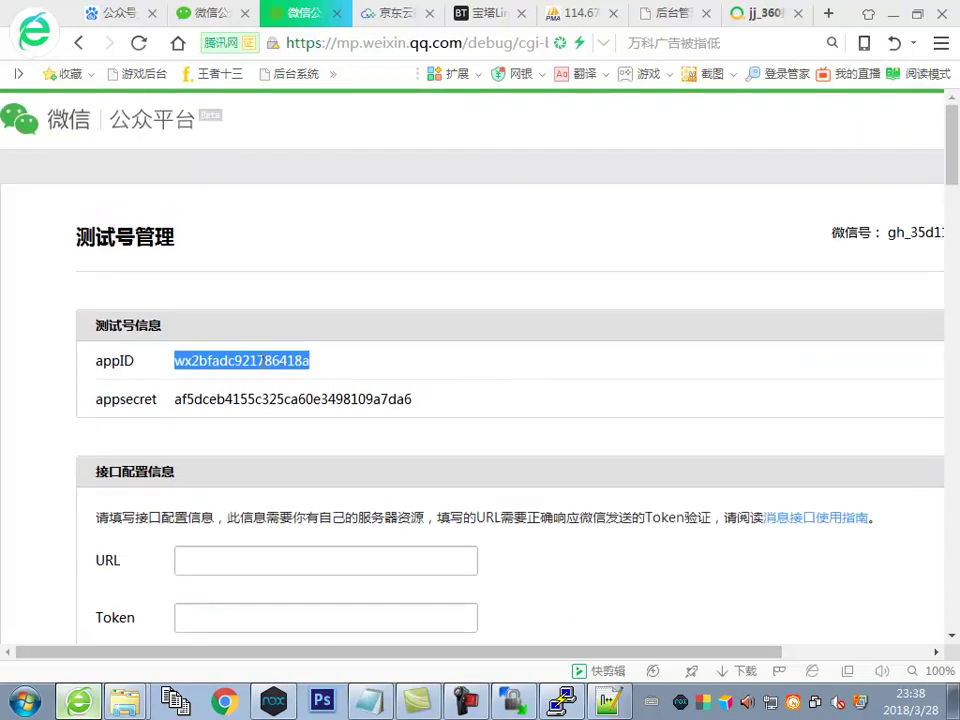
right_click(262, 362)
left_click(322, 384)
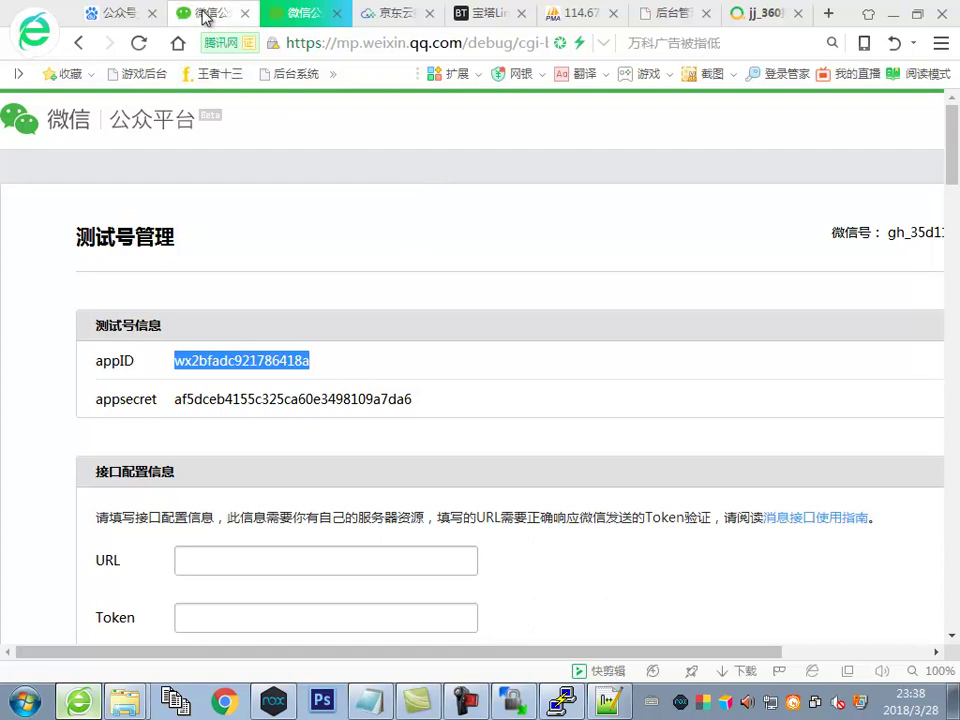
Look through the browser tabs for the admin backend
left_click(205, 15)
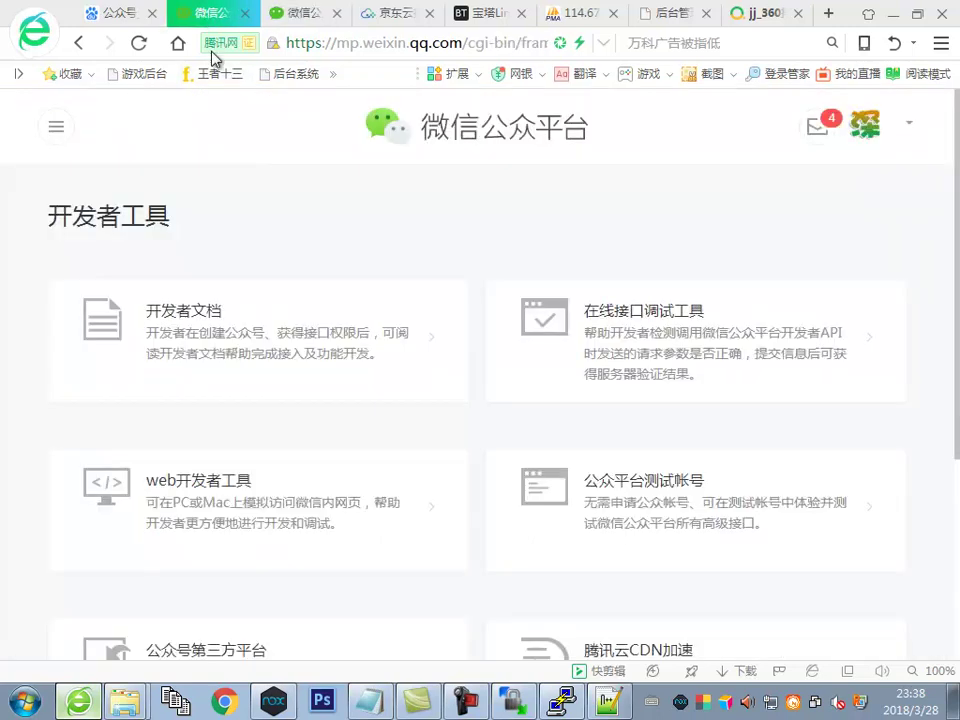
left_click(776, 21)
left_click(480, 18)
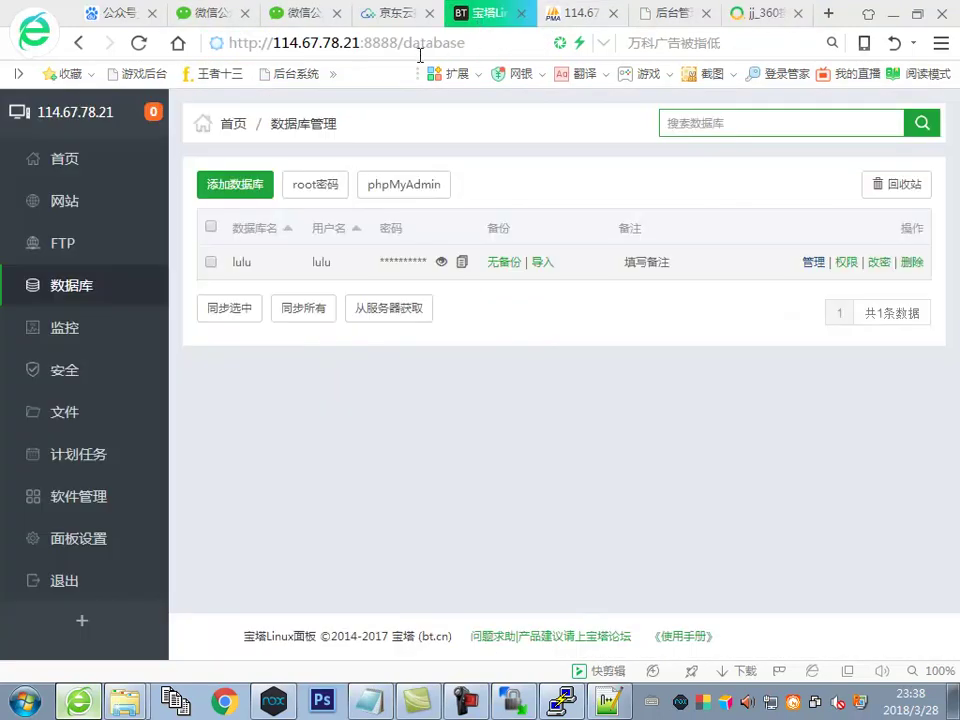
Replace the admin's 微信appid and 微信key with the test account's appID and appsecret
left_click(670, 20)
left_click(424, 300)
key("ctrl+a")
key("ctrl+v")
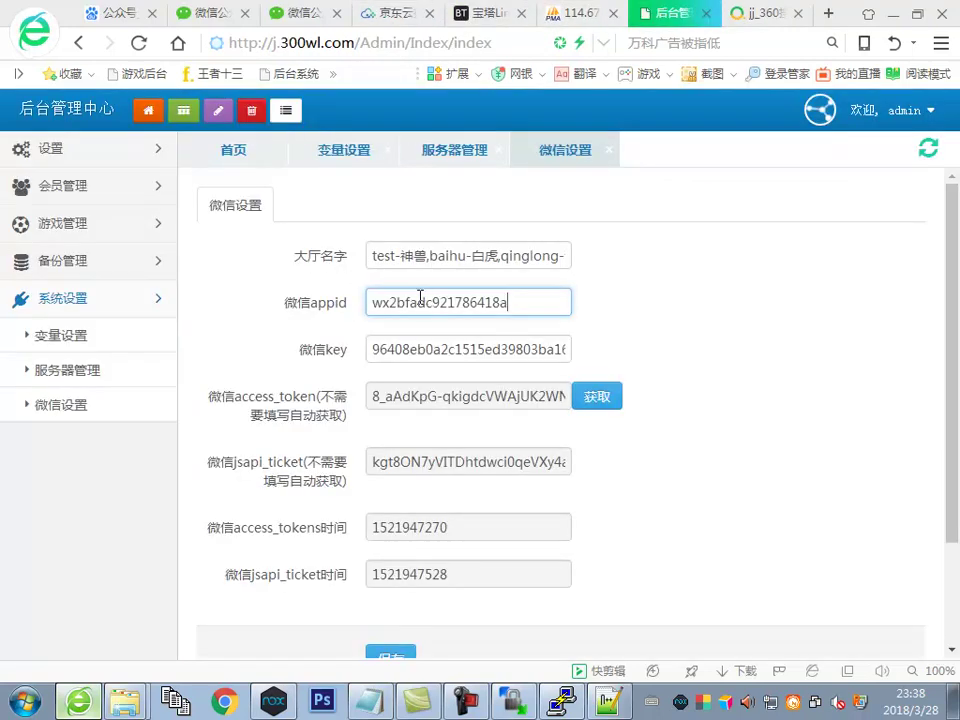
left_click(212, 16)
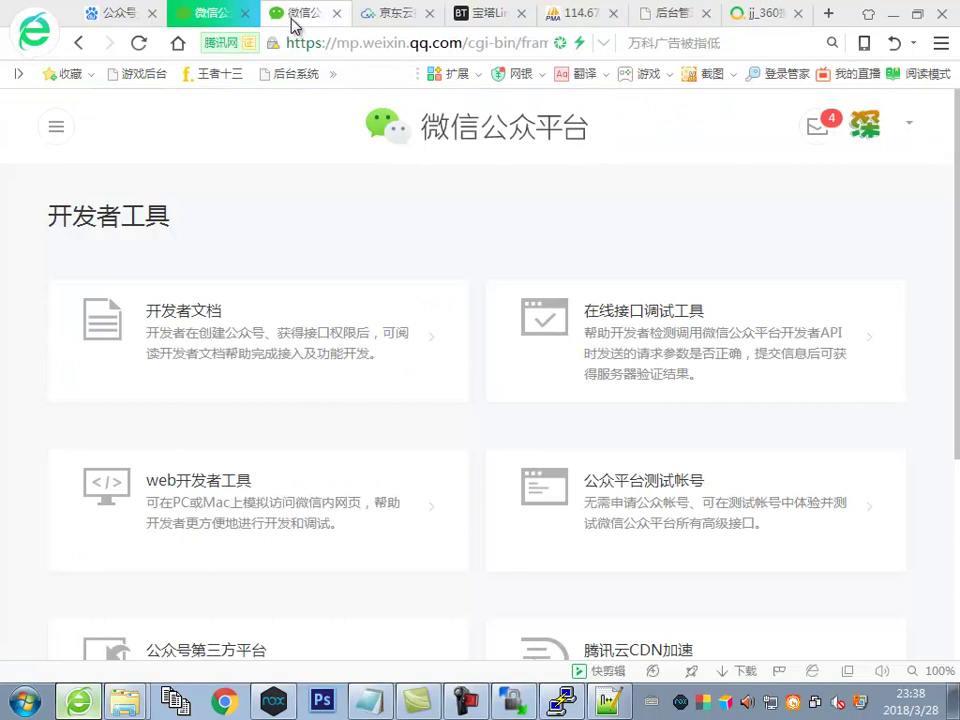
left_click(296, 22)
double_click(302, 405)
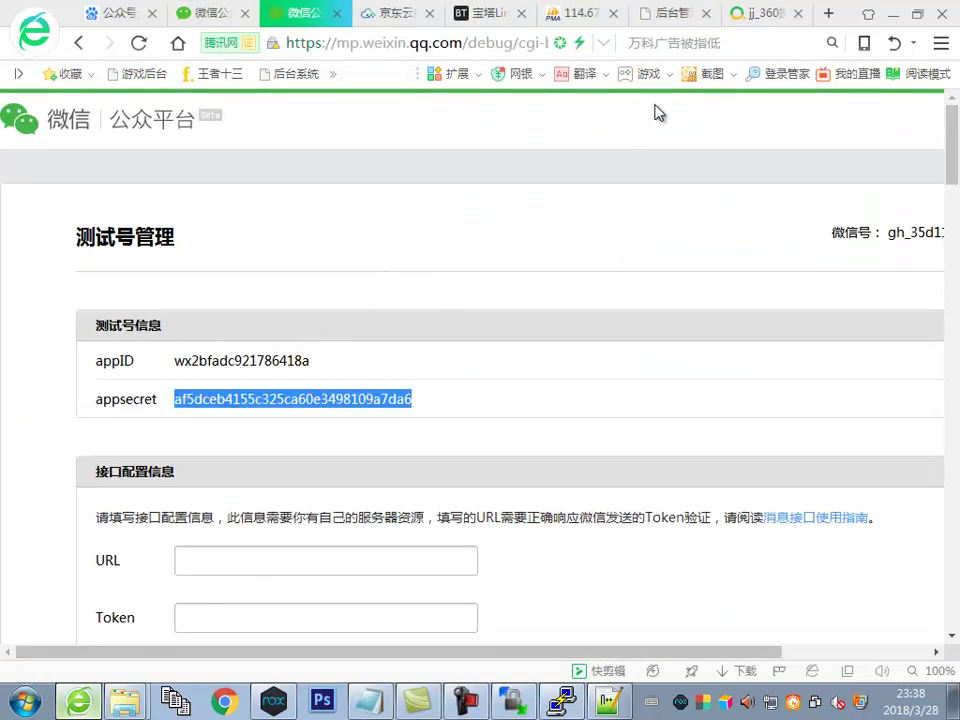
left_click(676, 13)
double_click(468, 349)
key("ctrl+v")
Save the WeChat settings and fetch a fresh access token
scroll(408, 602, "down", 1)
left_click(402, 563)
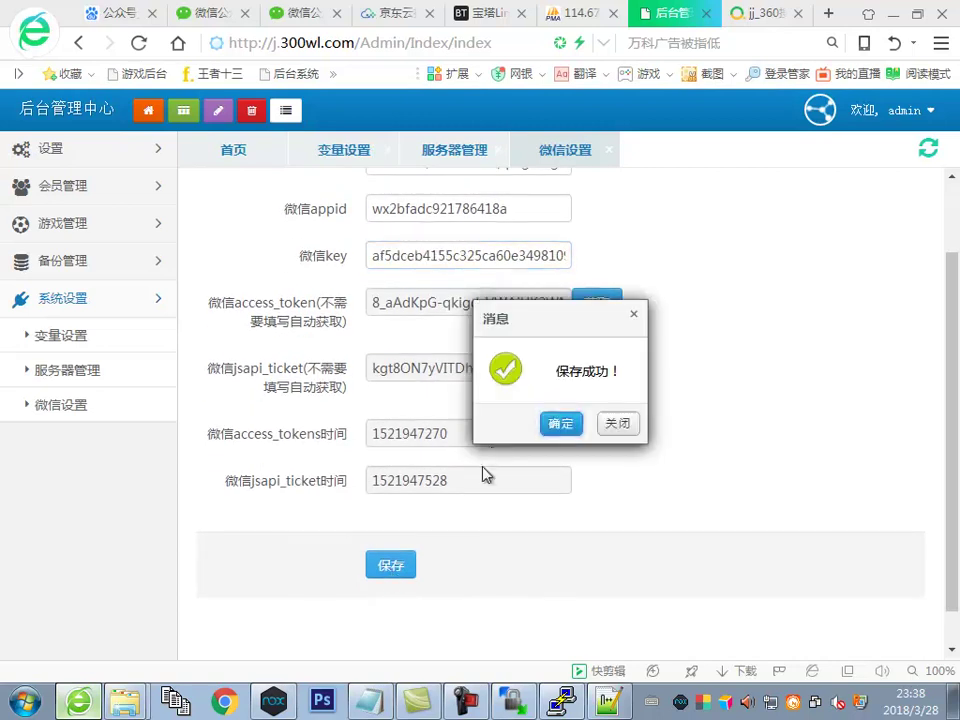
left_click(560, 422)
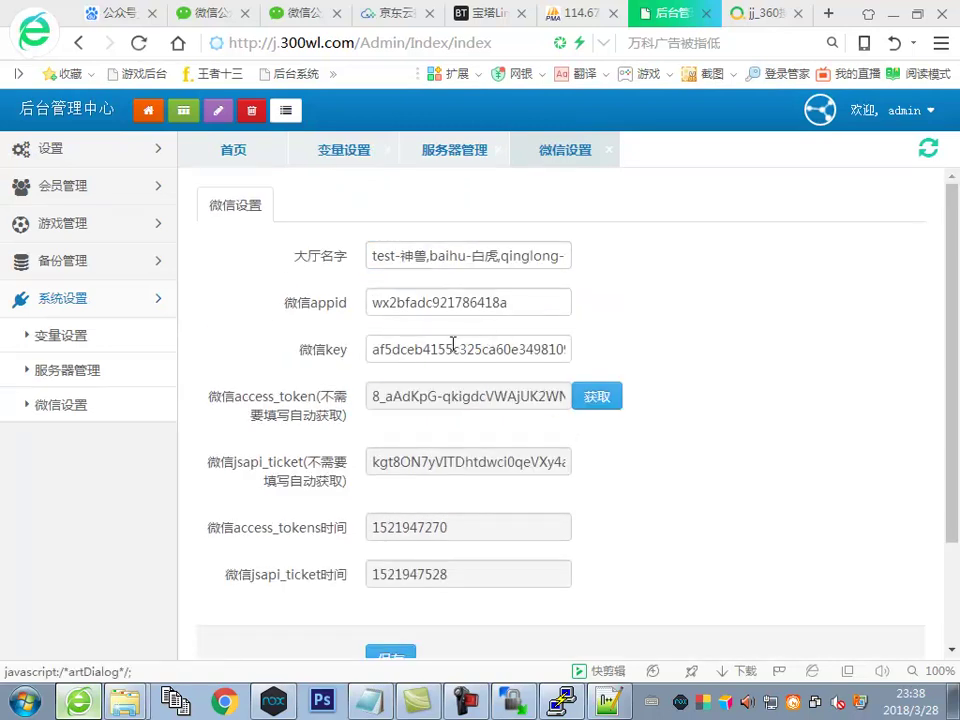
left_click(597, 396)
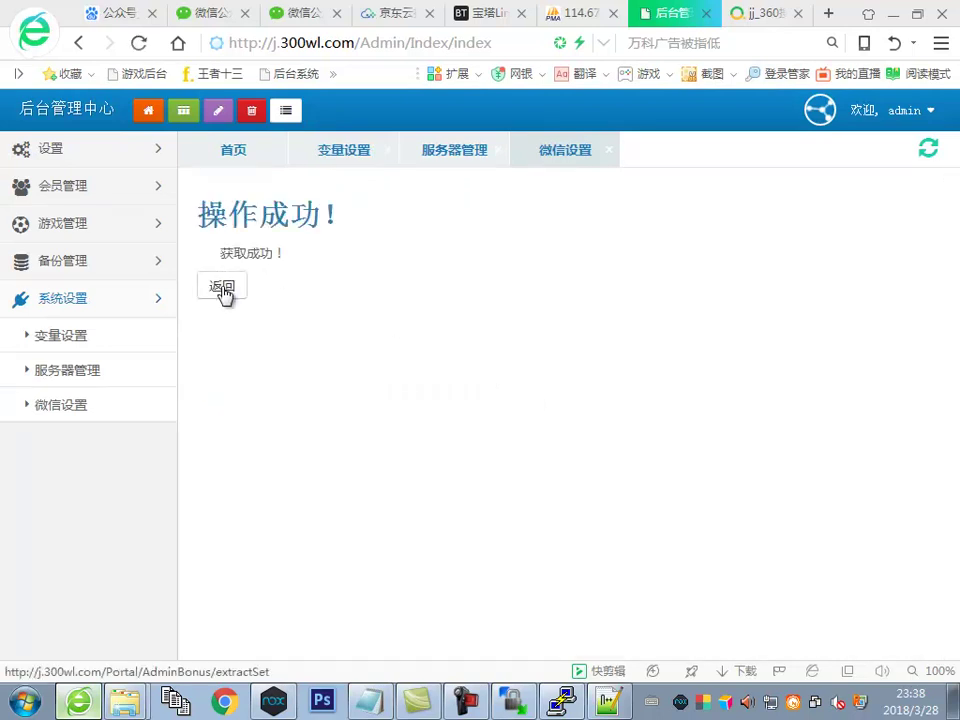
left_click(222, 288)
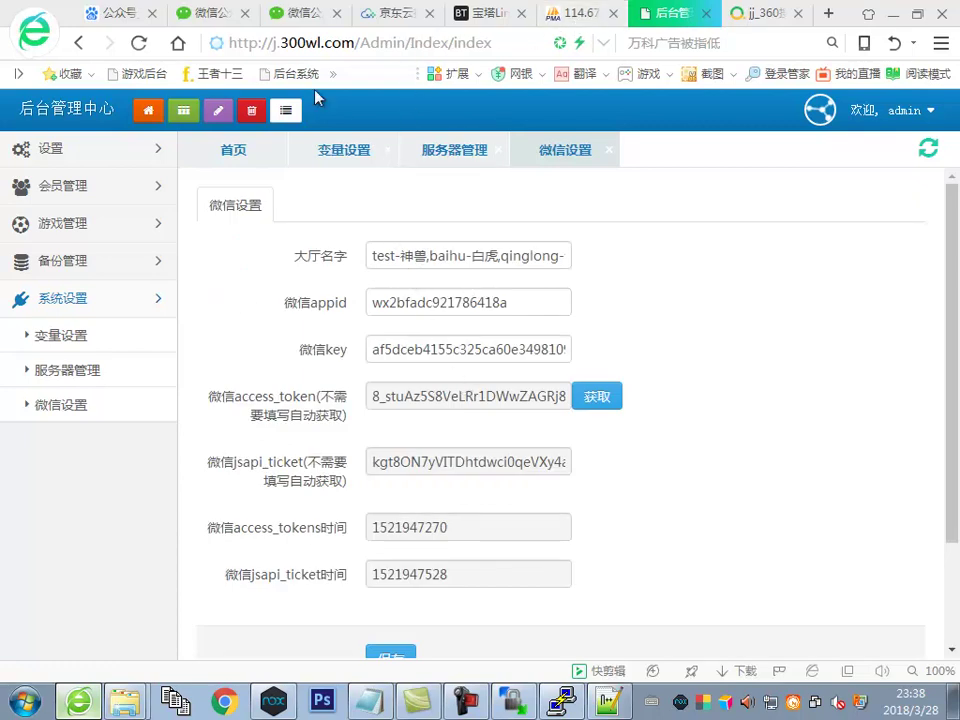
Set the test account's JS接口安全域名 to j.300wl.com
left_click(306, 13)
scroll(285, 400, "down", 3)
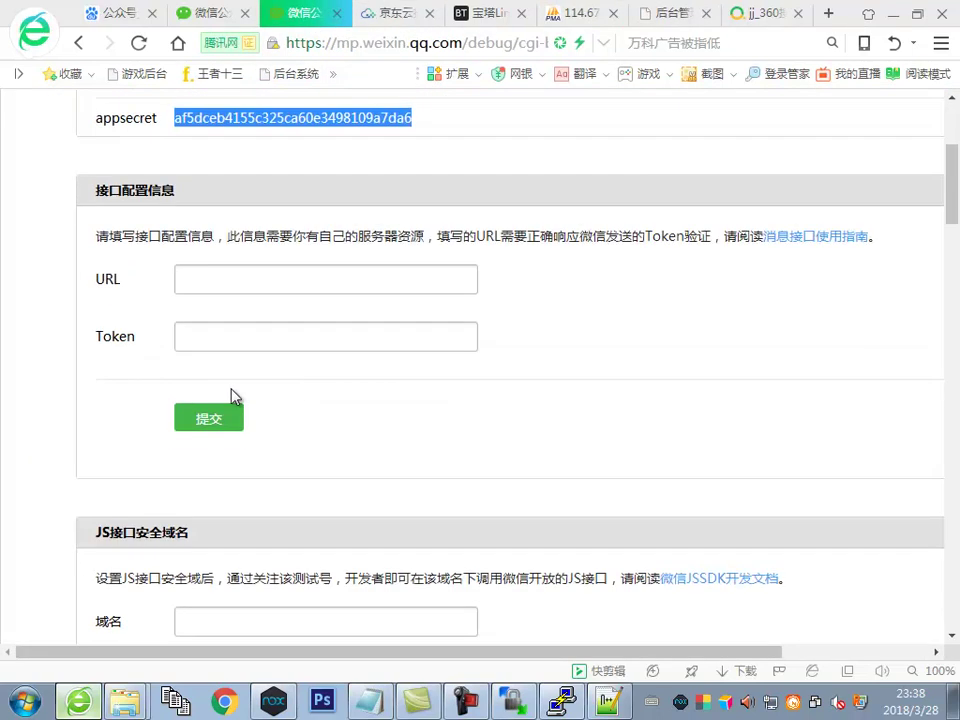
scroll(733, 251, "up", 2)
scroll(472, 311, "down", 3)
scroll(472, 311, "down", 2)
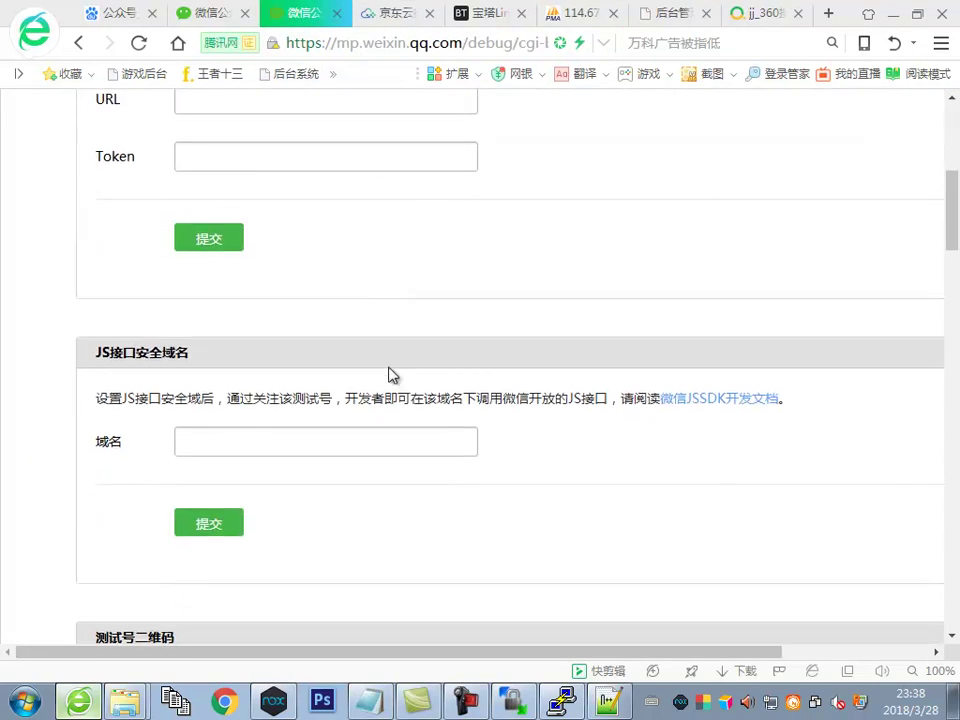
left_click(257, 436)
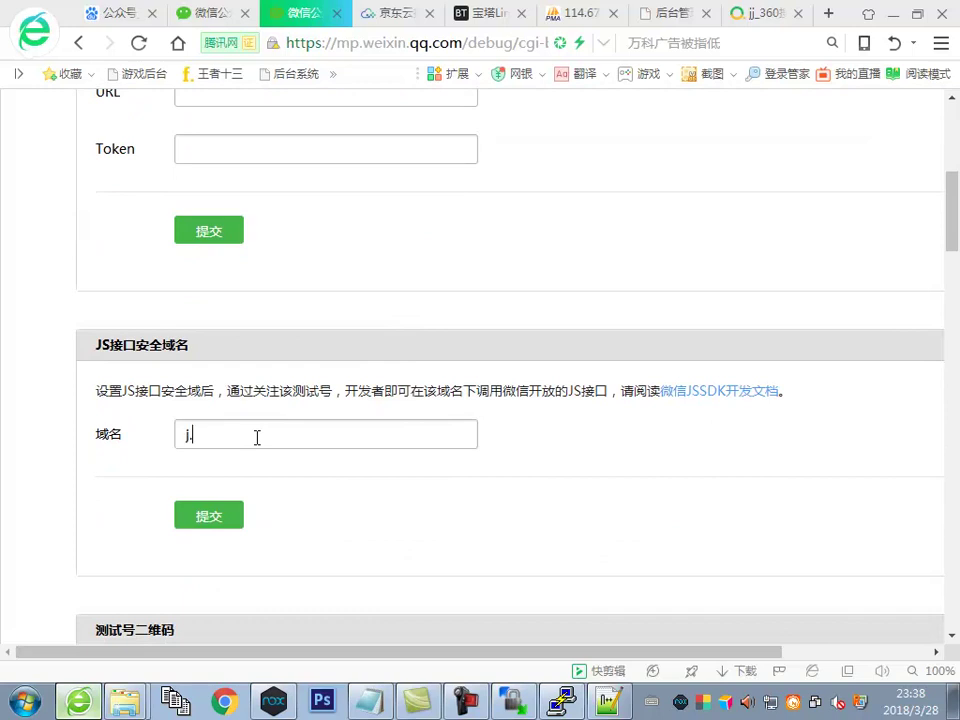
type("j.300wl.com")
left_click(209, 518)
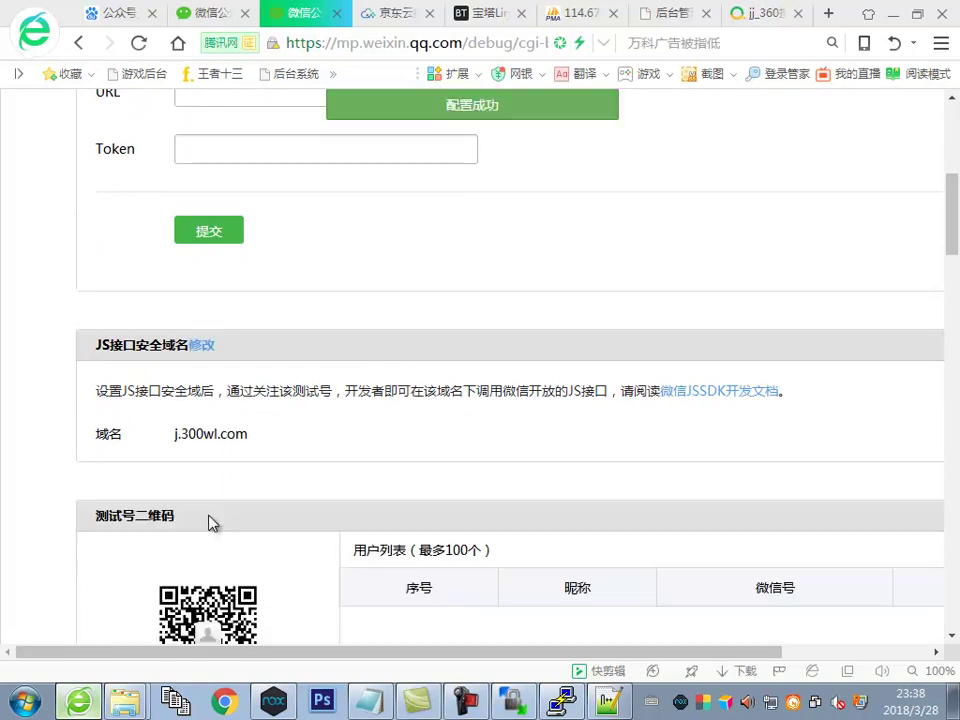
Set the OAuth2.0 web authorization callback domain to j.300wl.com
scroll(446, 424, "down", 5)
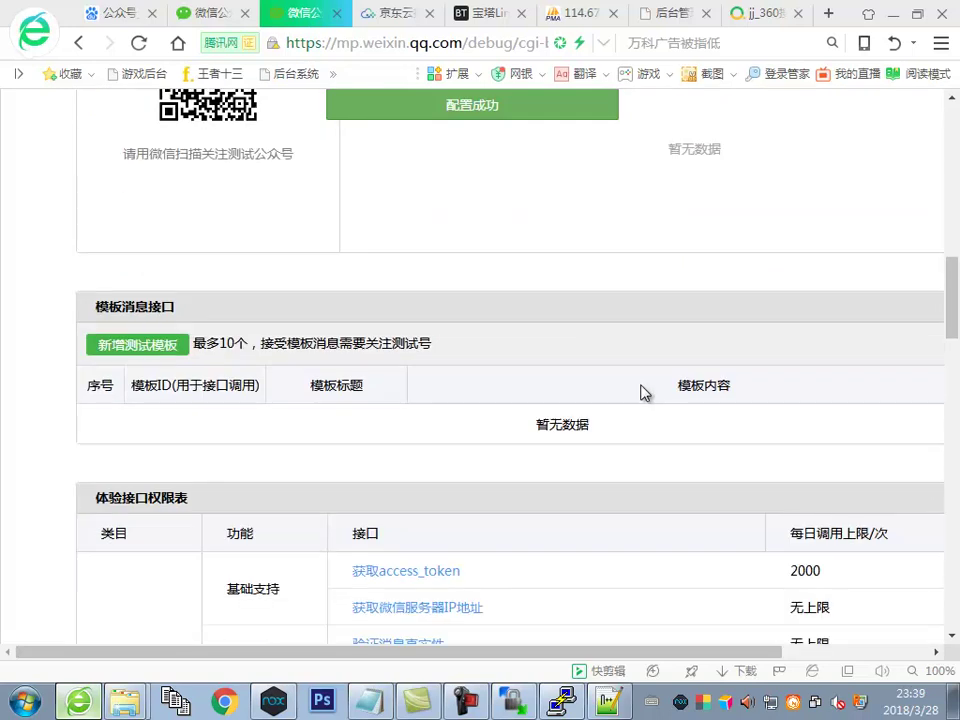
scroll(643, 392, "down", 8)
scroll(740, 416, "down", 4)
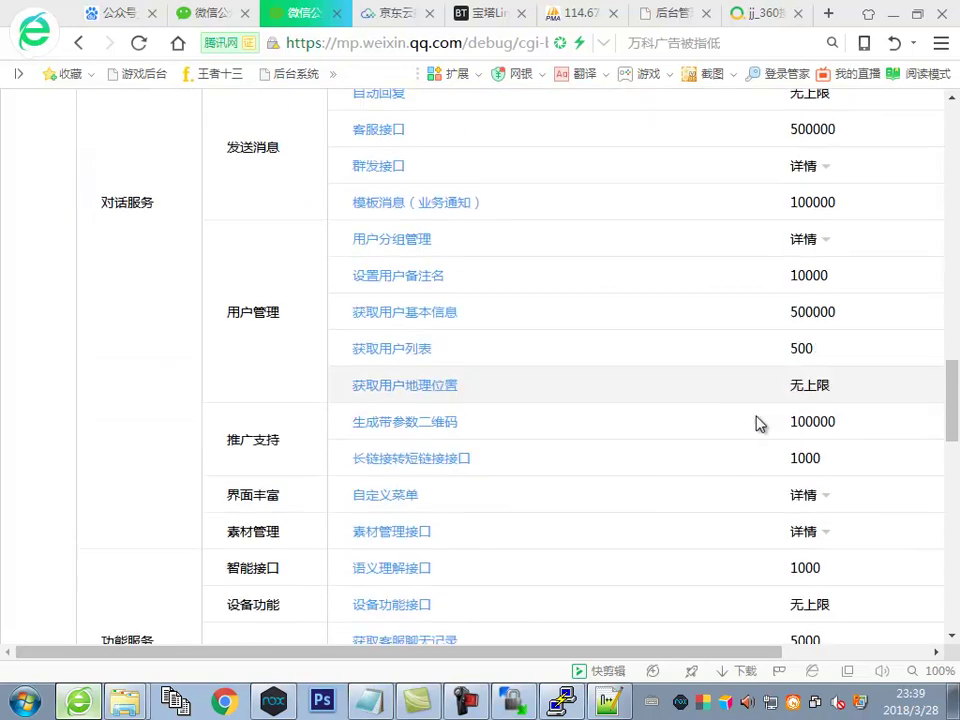
left_click_drag(574, 649, 790, 632)
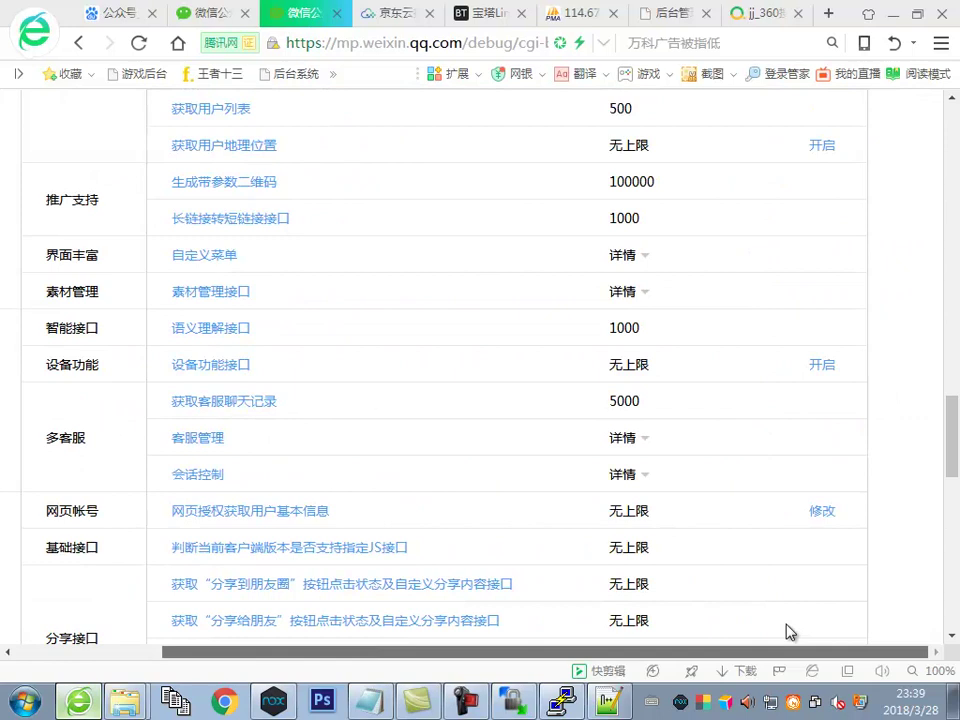
left_click(822, 511)
type("j.3")
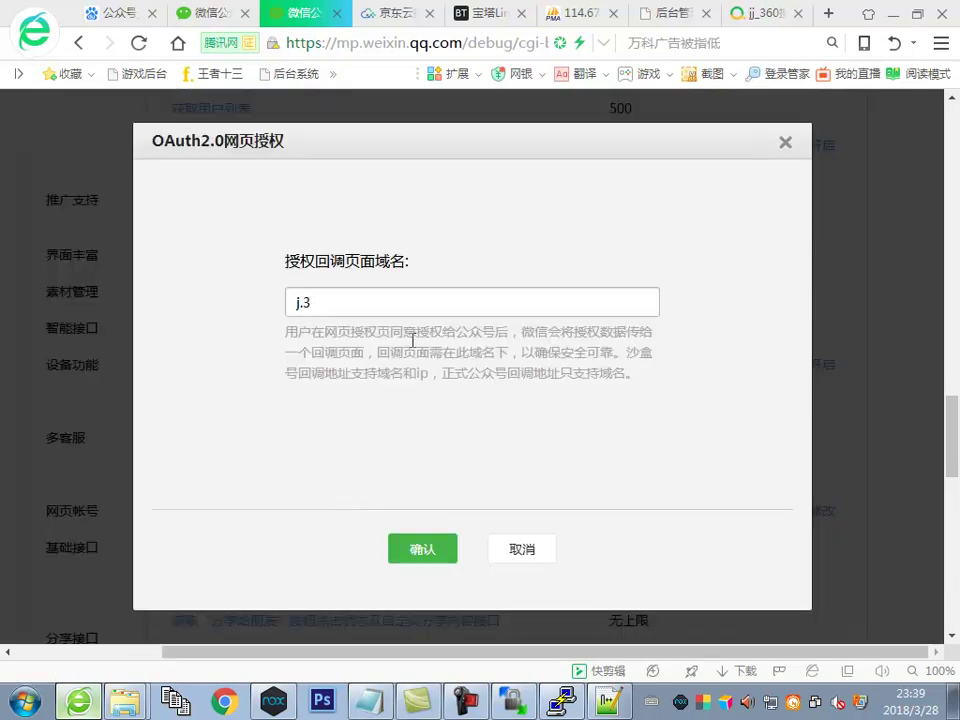
type("00wl.com")
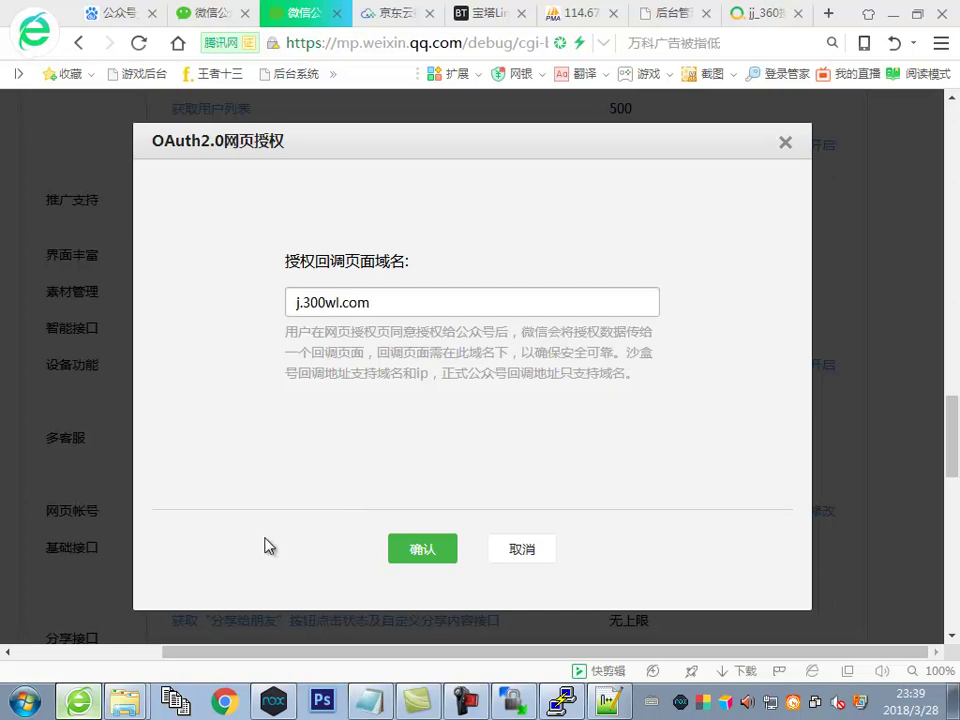
left_click(422, 556)
scroll(437, 433, "up", 5)
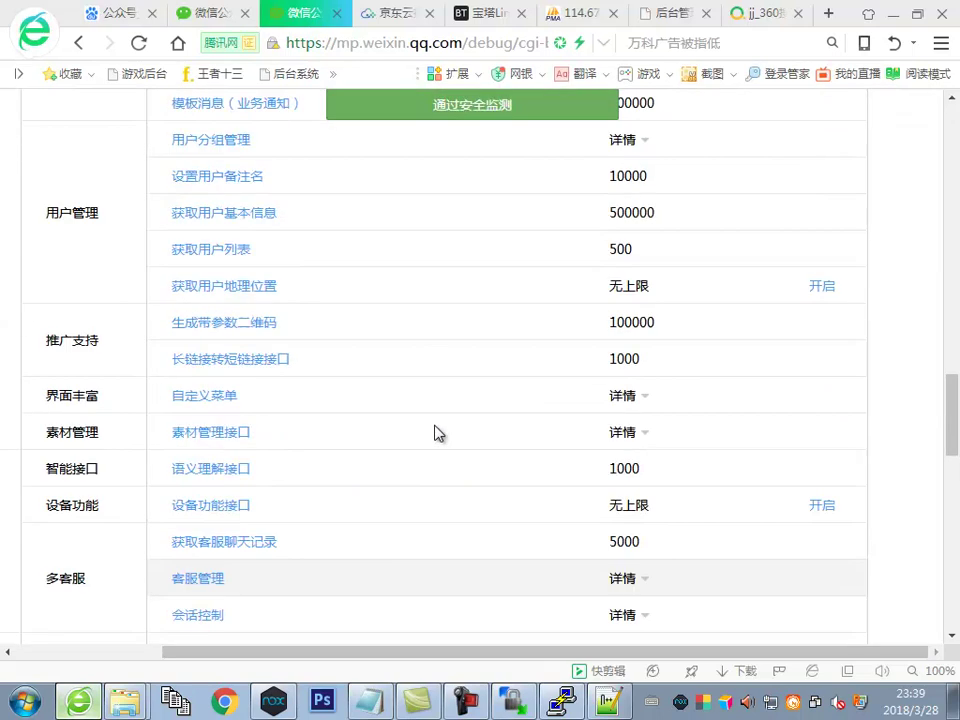
scroll(435, 432, "up", 3)
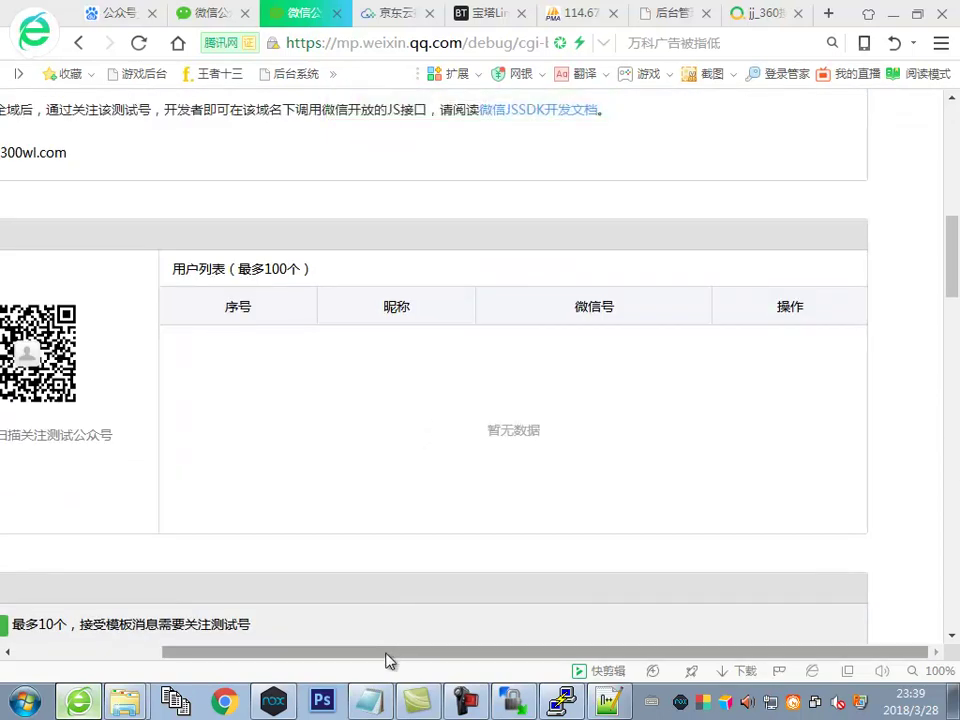
left_click_drag(396, 652, 212, 652)
Add '测试号不好的地方就是要关注它' to the notes
left_click(369, 700)
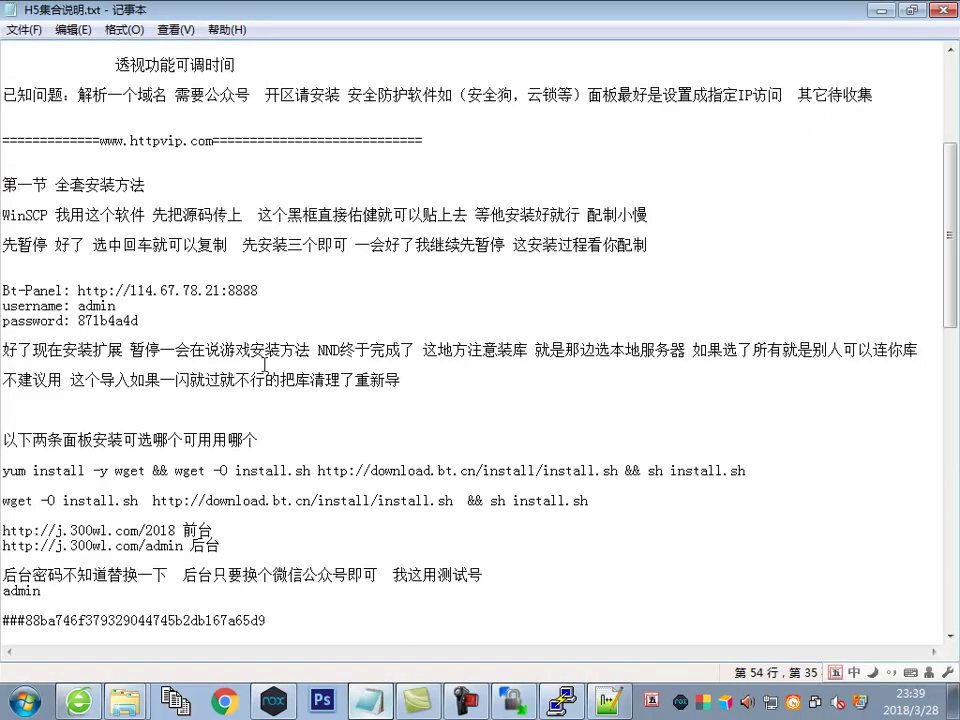
type("测试号不")
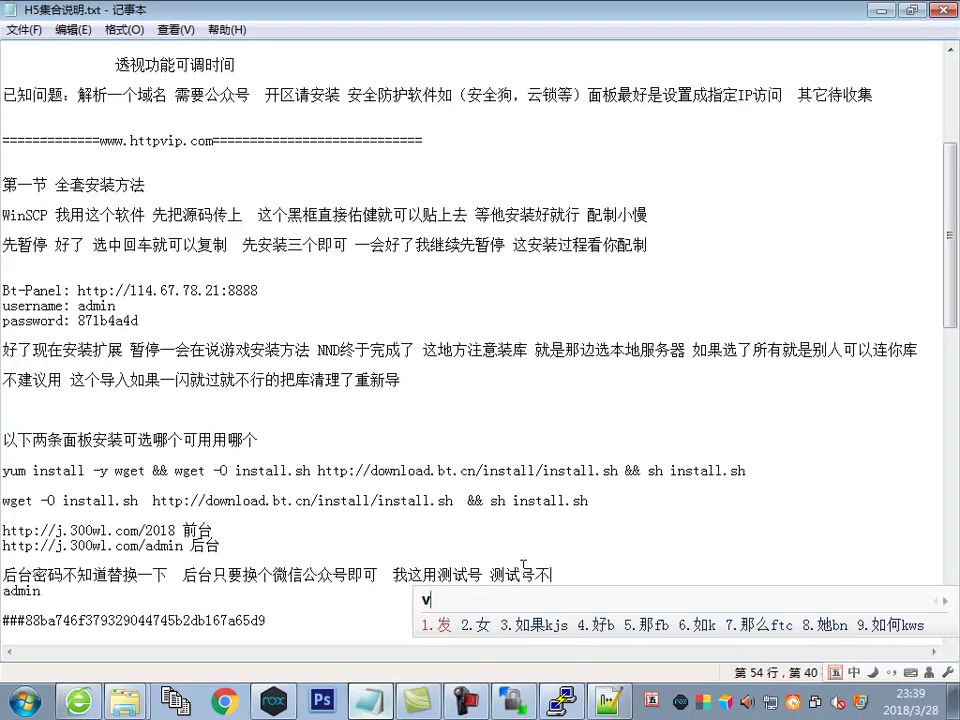
type("好的地方就")
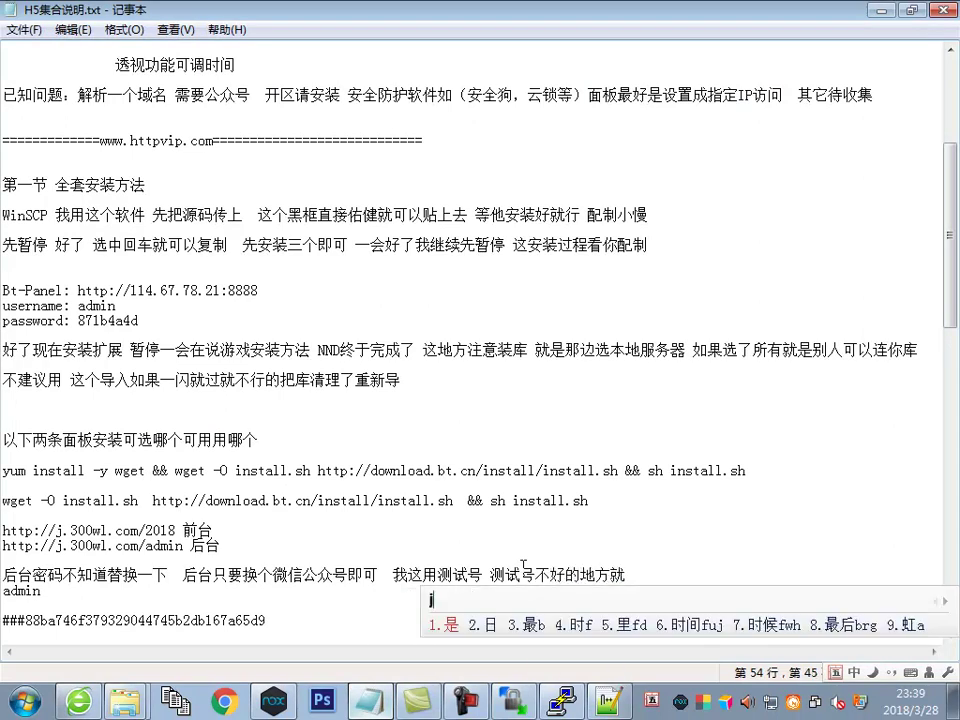
type("是要关")
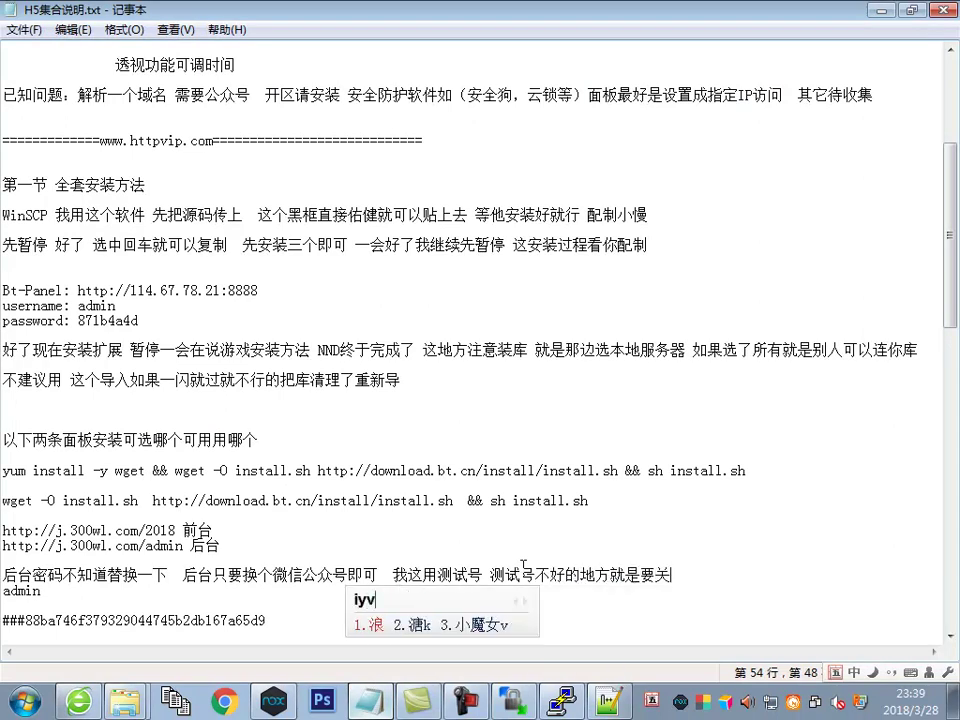
type("注它")
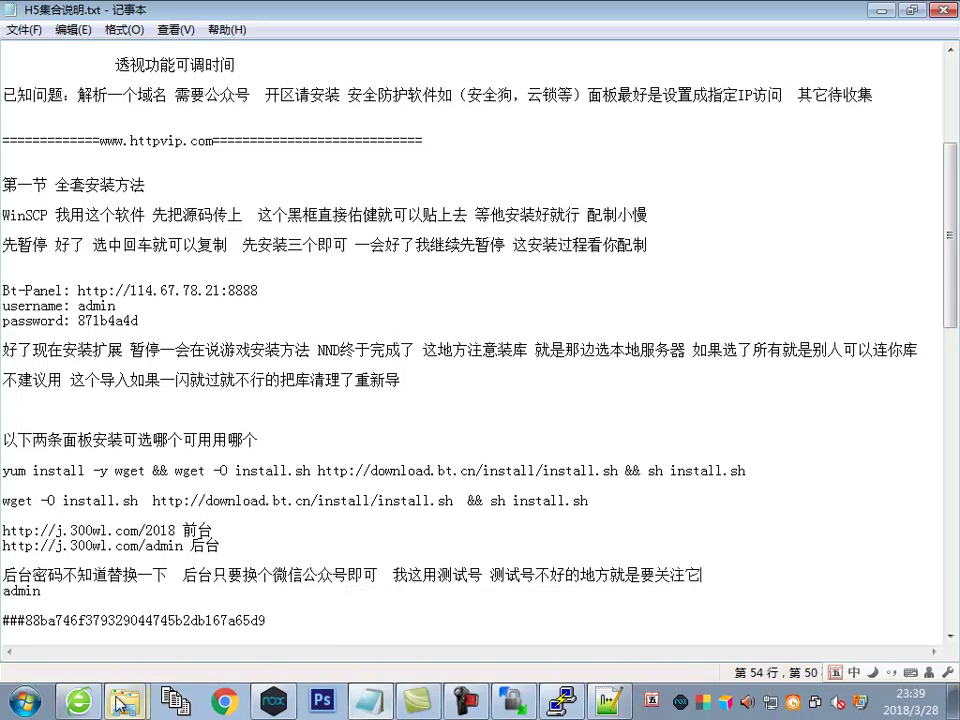
key("alt+Tab")
Reload the test account page so the new follower appears
scroll(373, 407, "up", 4)
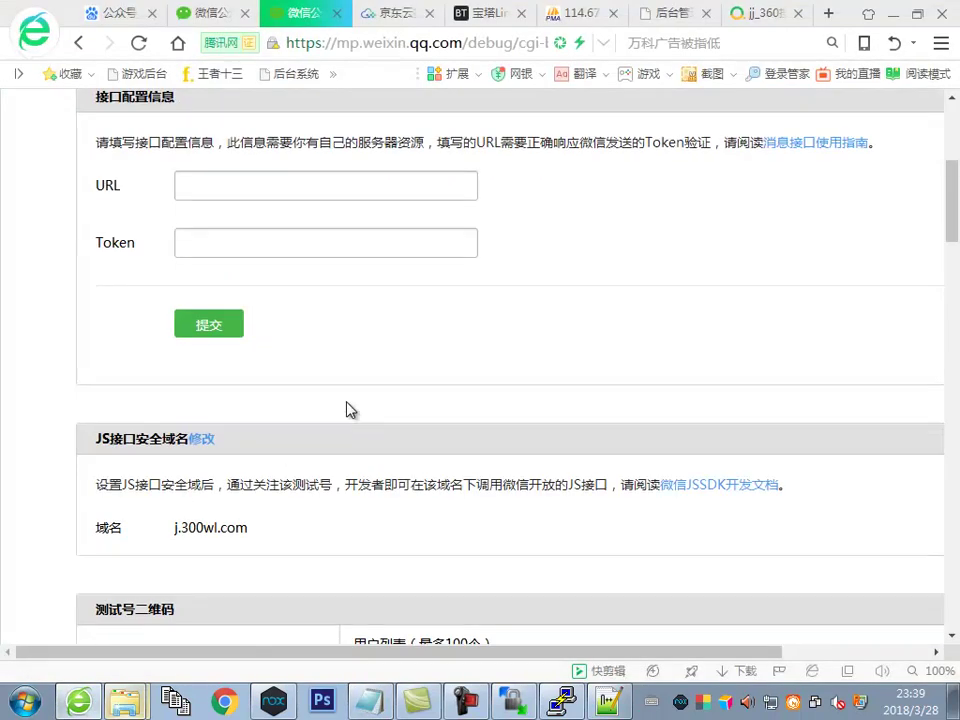
scroll(349, 409, "down", 2)
scroll(397, 411, "down", 1)
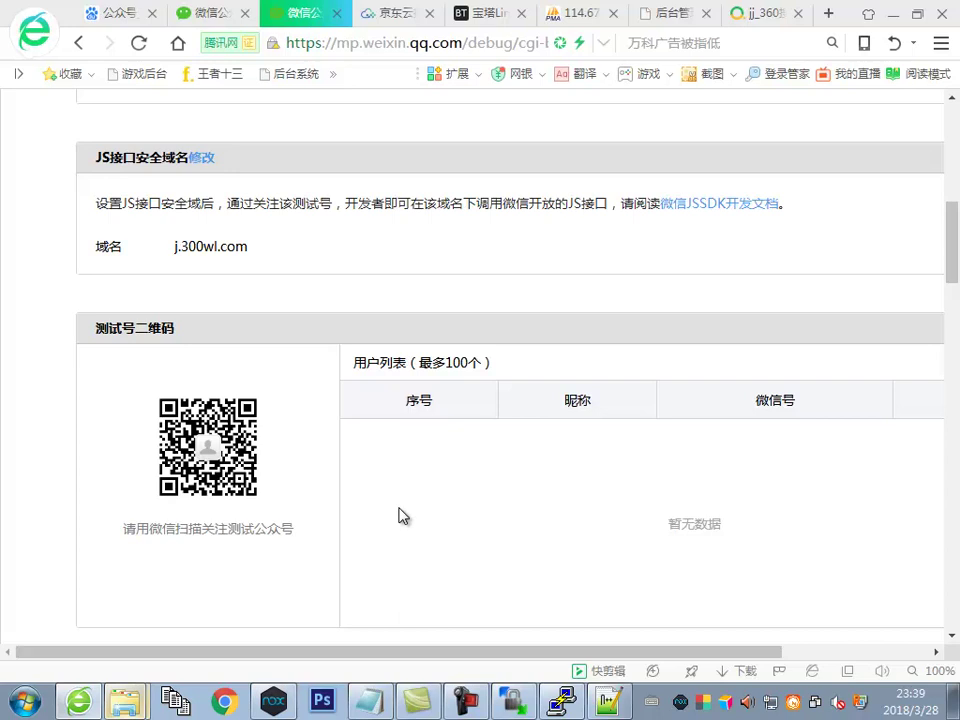
scroll(364, 516, "down", 4)
scroll(424, 450, "up", 8)
scroll(433, 385, "up", 3)
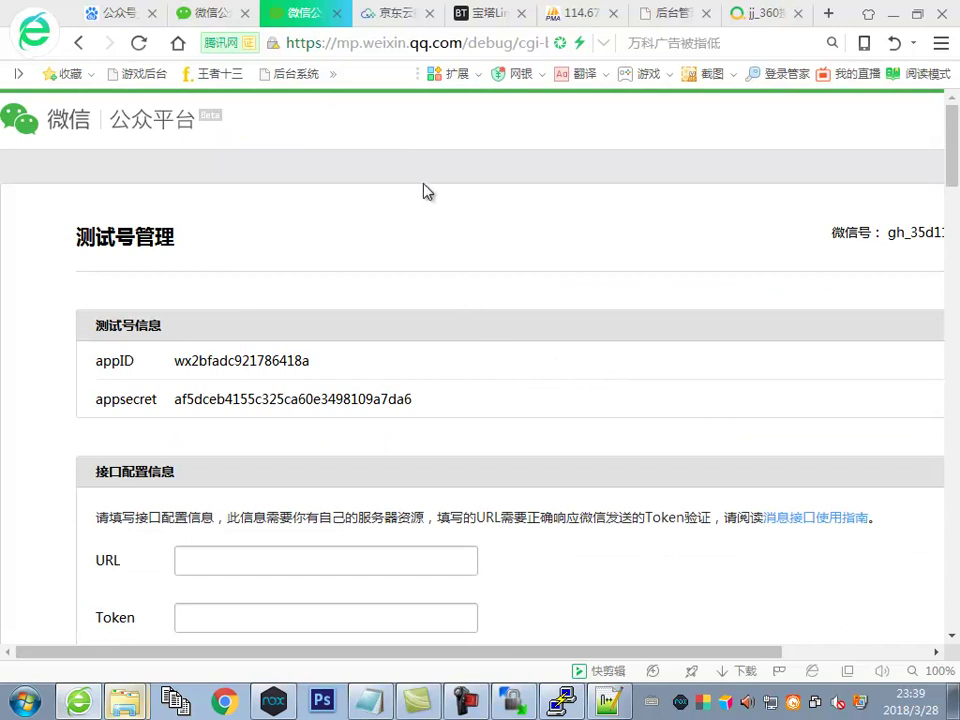
scroll(450, 326, "down", 4)
right_click(497, 197)
left_click(533, 259)
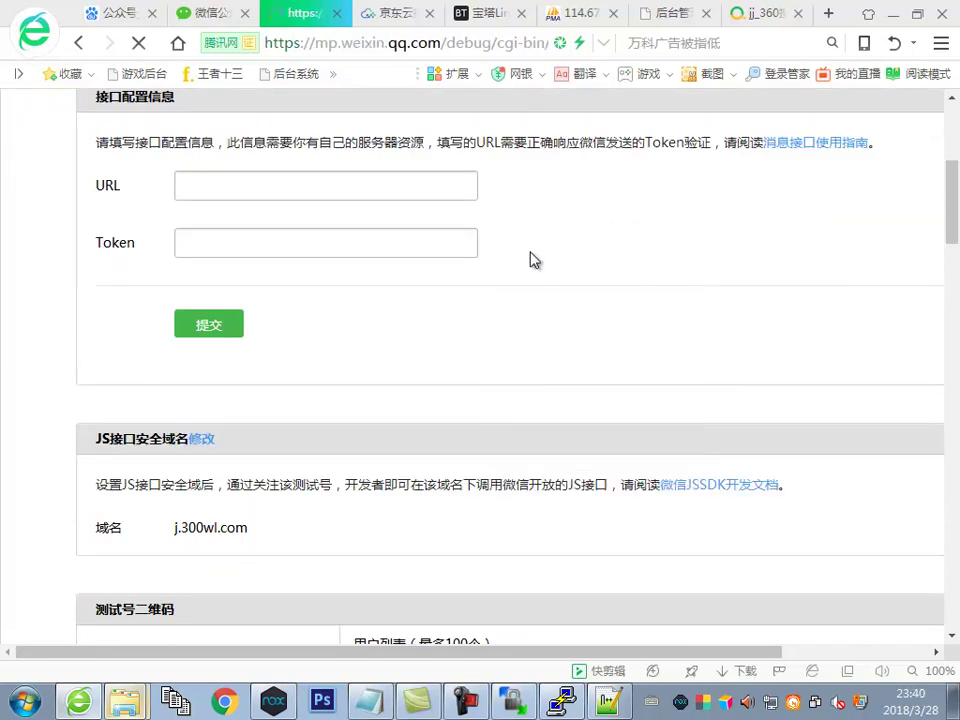
Select the new follower's row in the user list
scroll(516, 285, "down", 3)
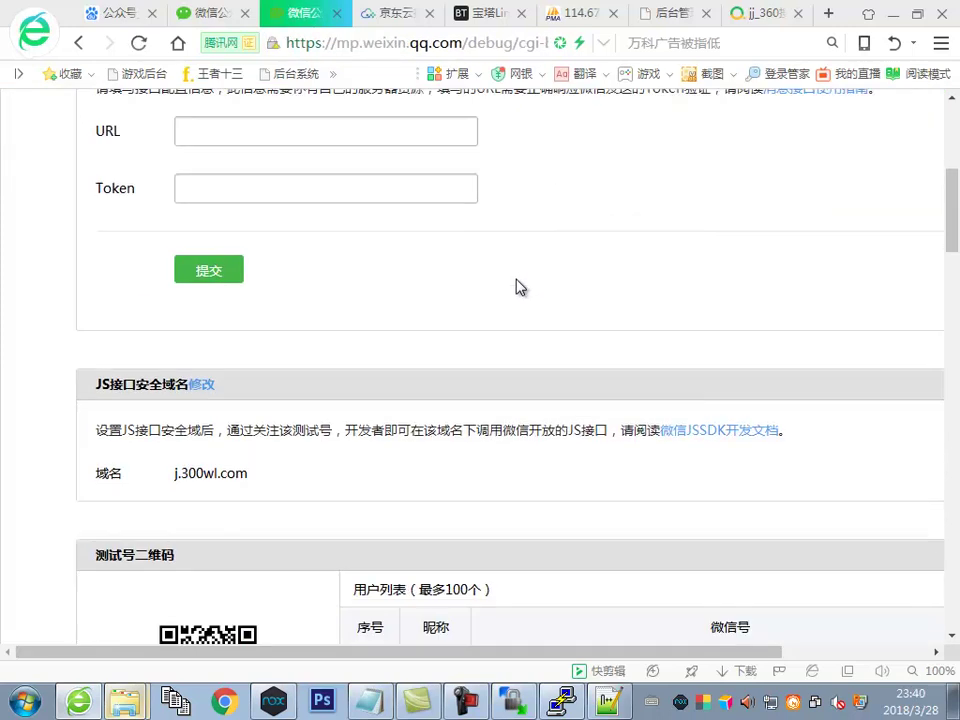
left_click_drag(697, 436, 816, 436)
left_click_drag(533, 436, 497, 446)
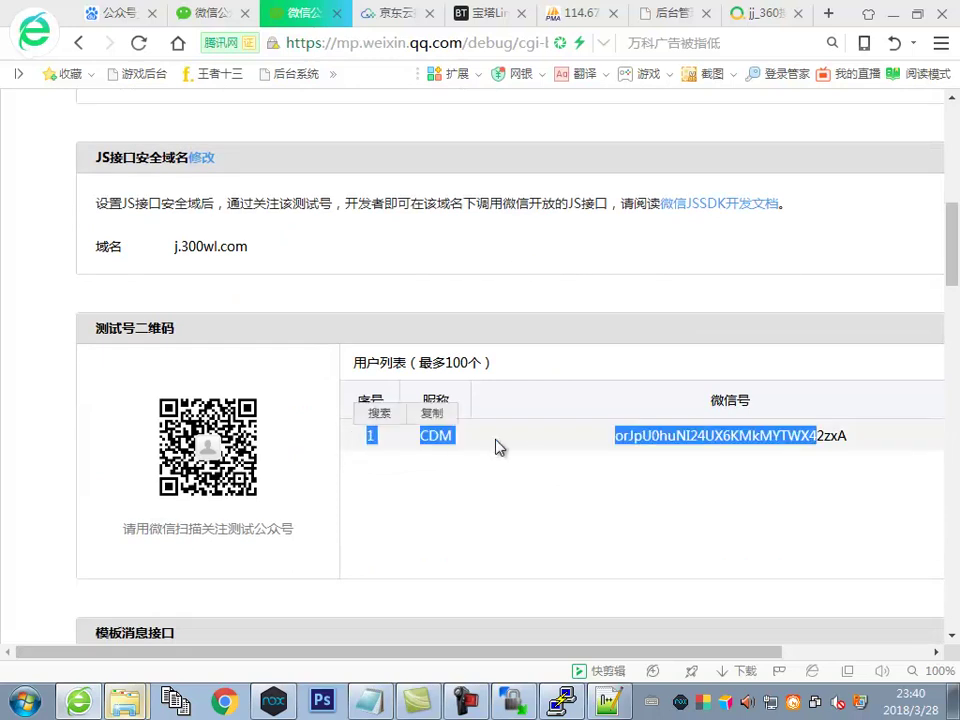
key("alt+Tab")
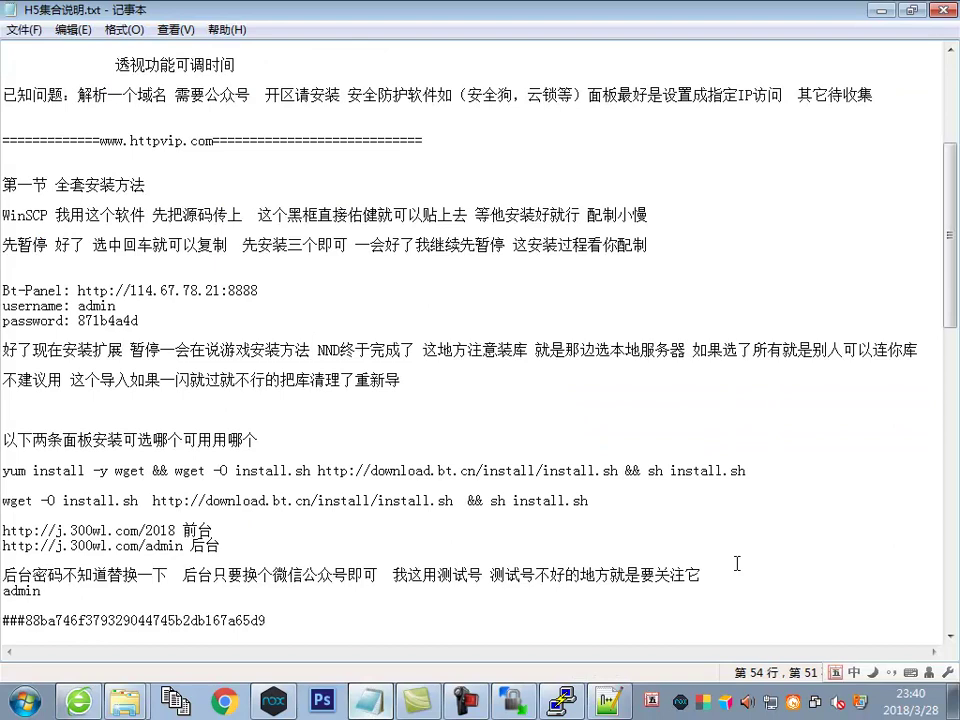
Add '现在试下游戏' to the notes and show the Nox emulator's WeChat login screen
type("现在试下游戏")
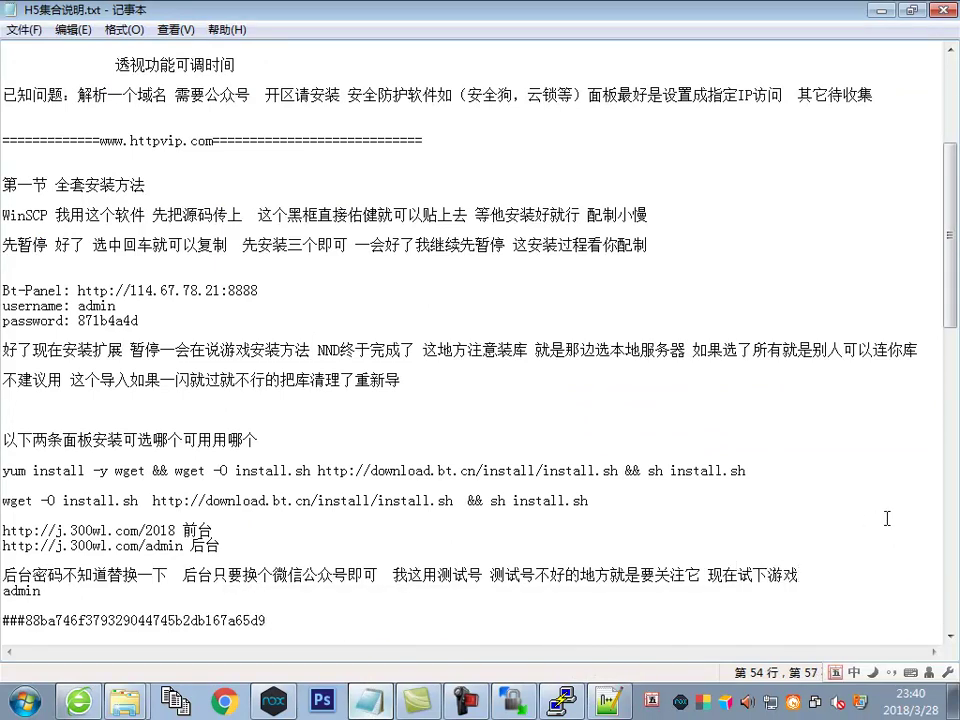
left_click(553, 518)
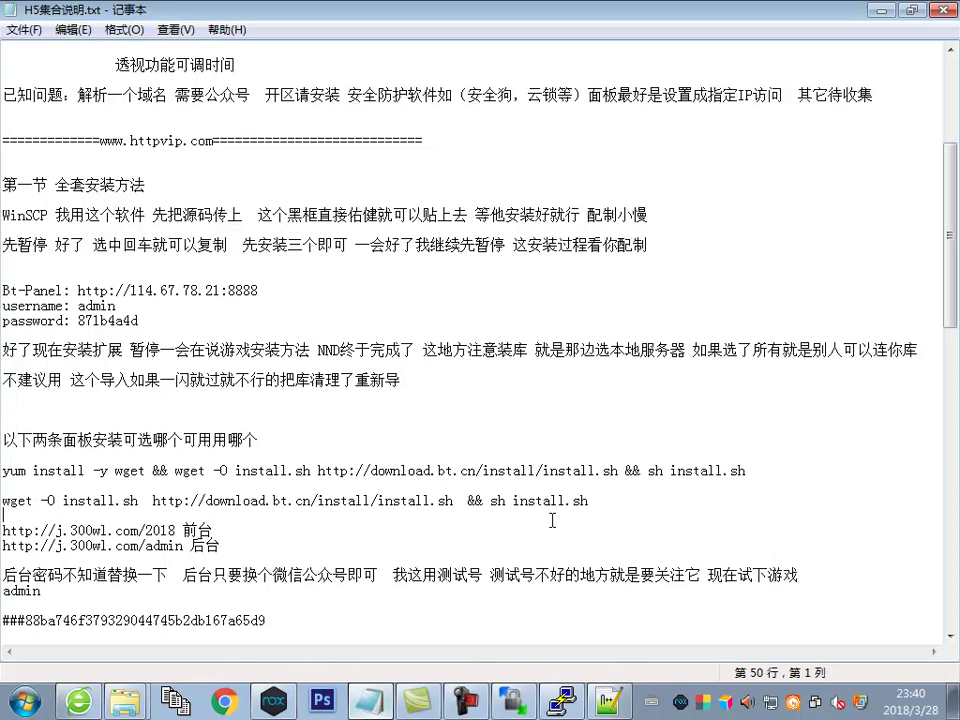
left_click(272, 692)
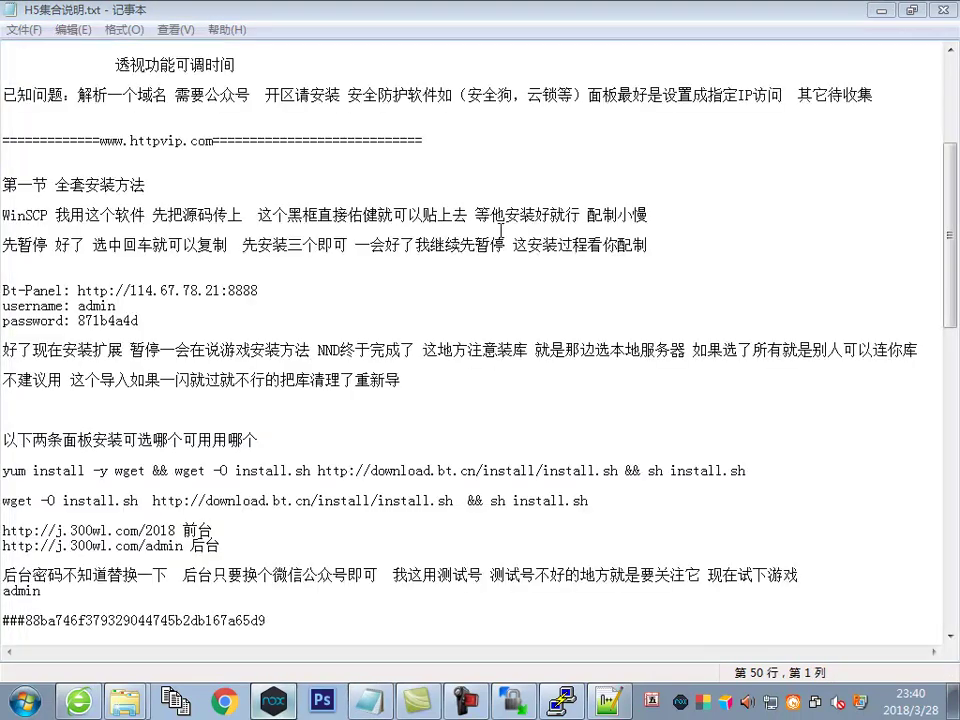
key("alt+Tab")
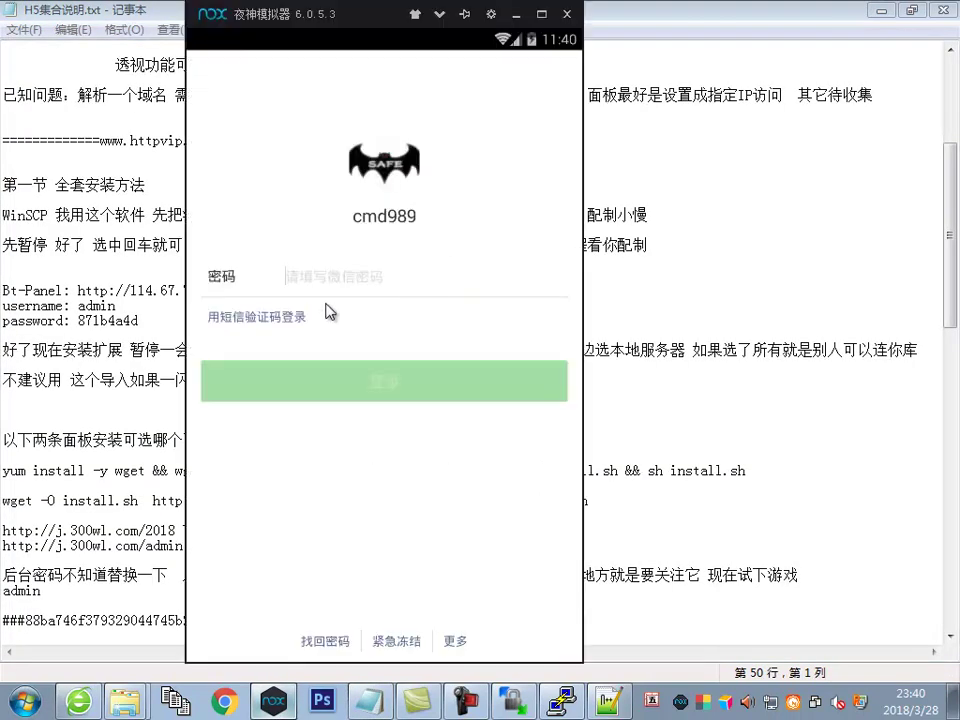
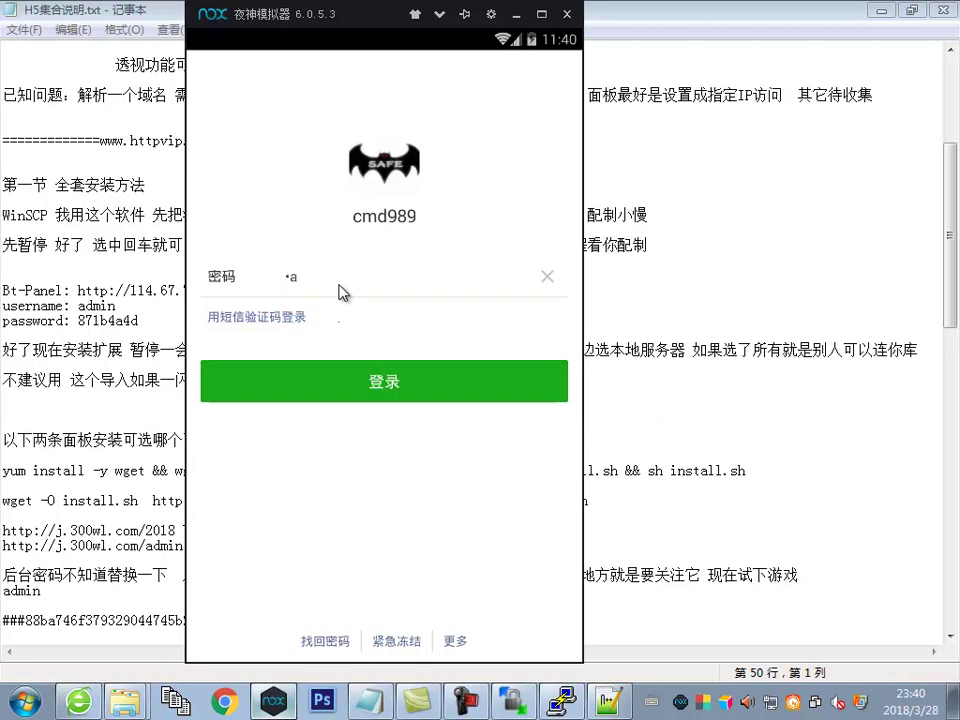
Type the account password into the WeChat 密码 field
Log in to WeChat in Nox Player with the account password
type("13")
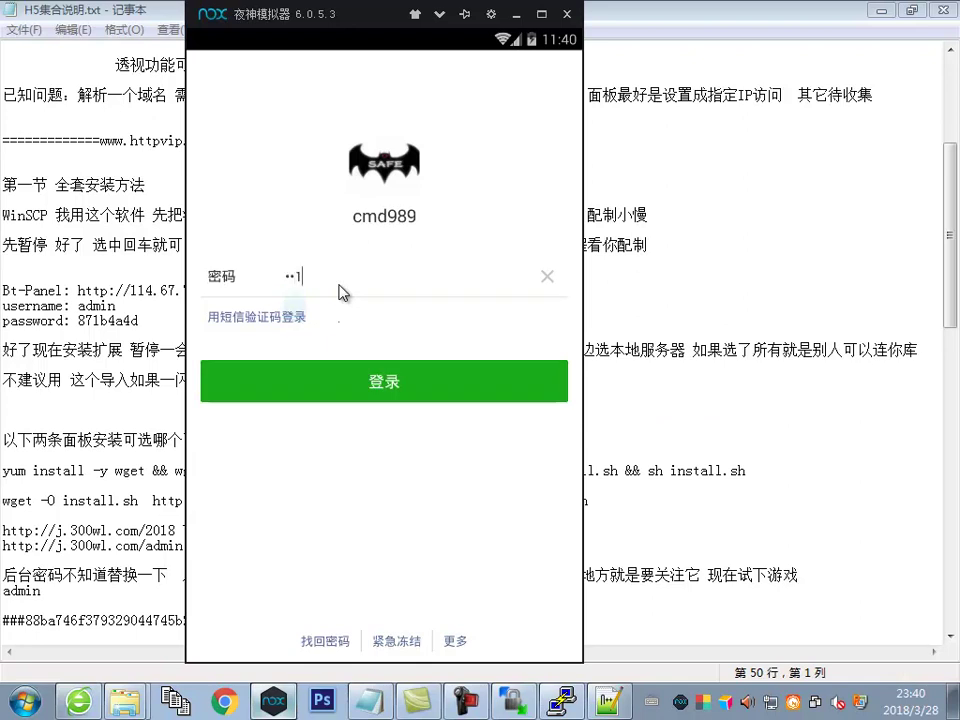
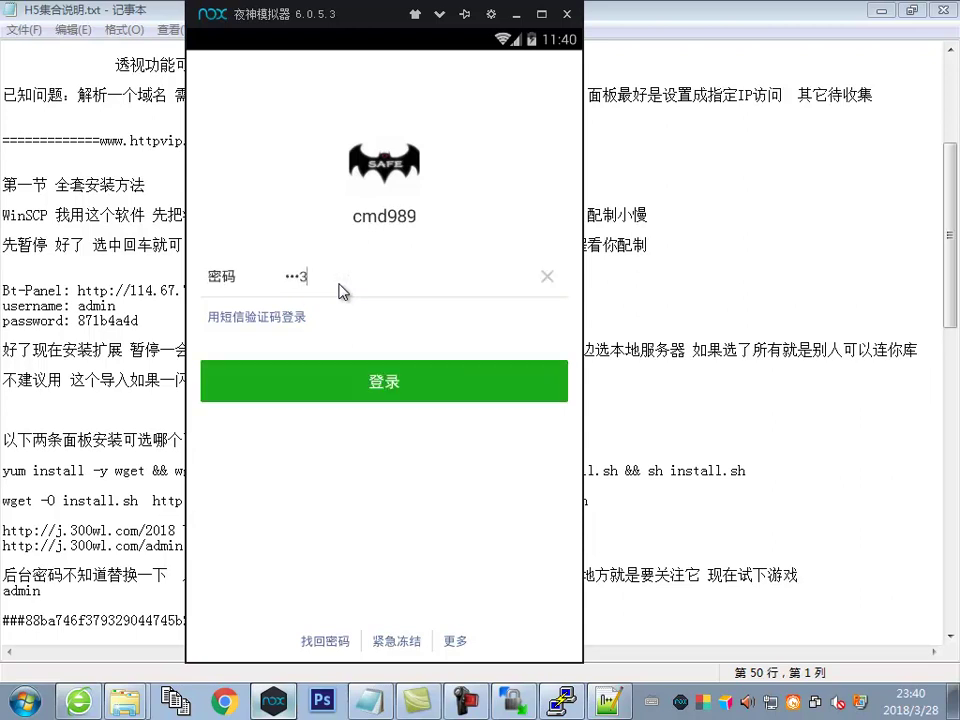
Type the account password into the WeChat 密码 field
Log in to WeChat in Nox Player with the account password
type("123")
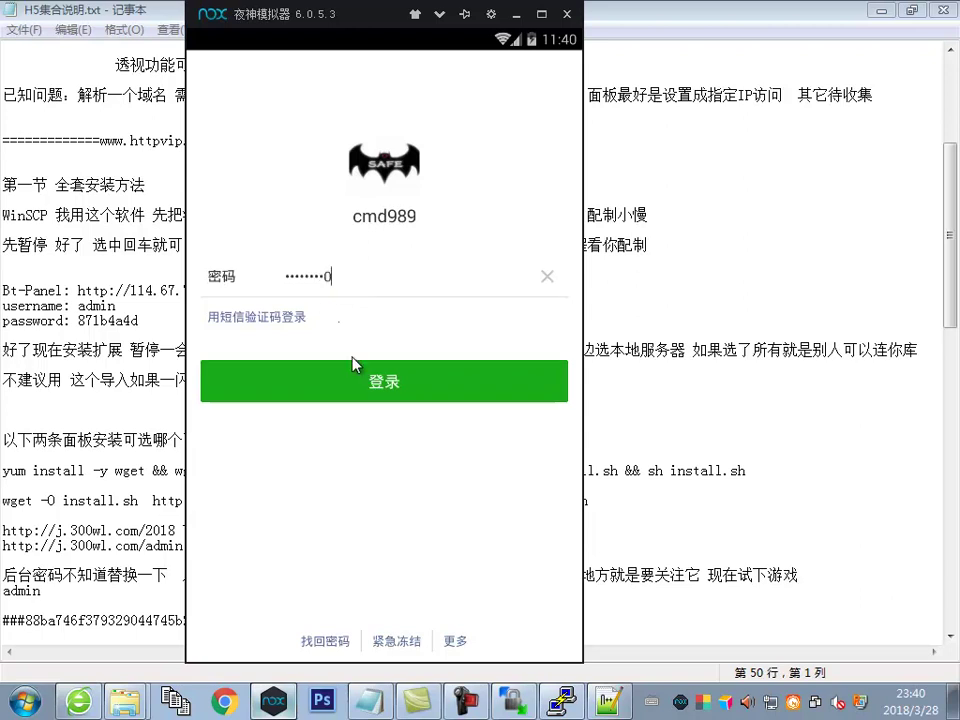
left_click(368, 378)
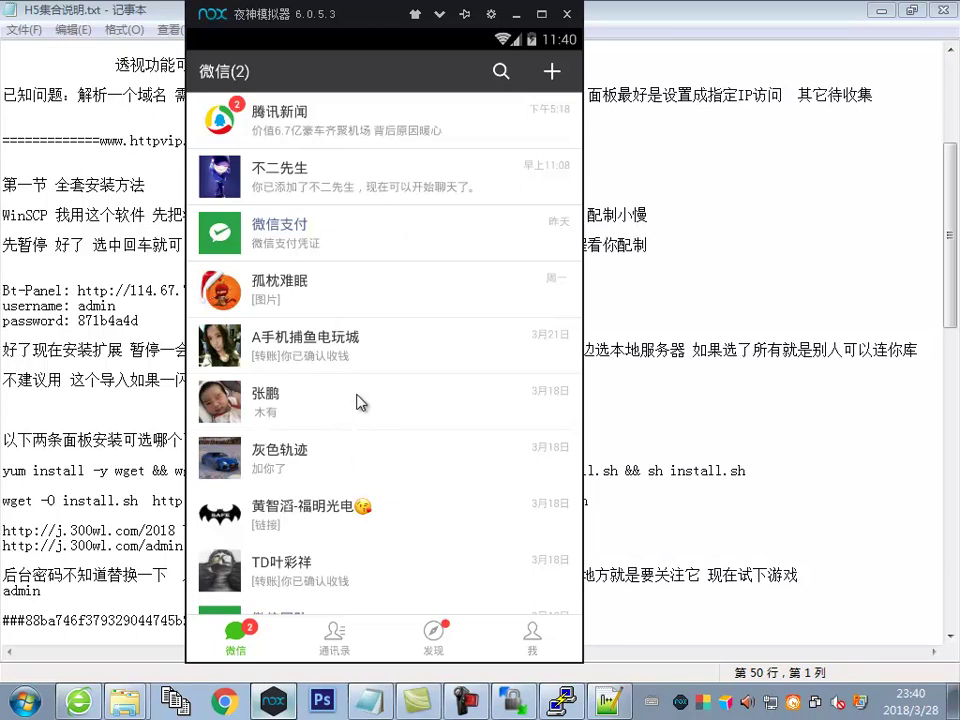
scroll(415, 428, "down", 1)
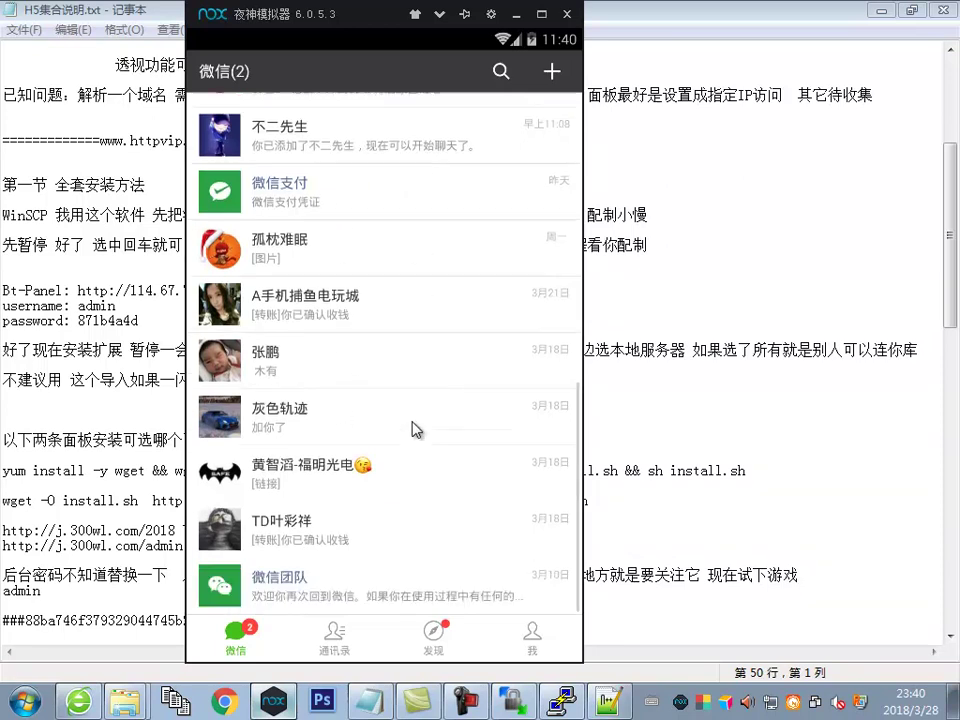
scroll(420, 418, "up", 3)
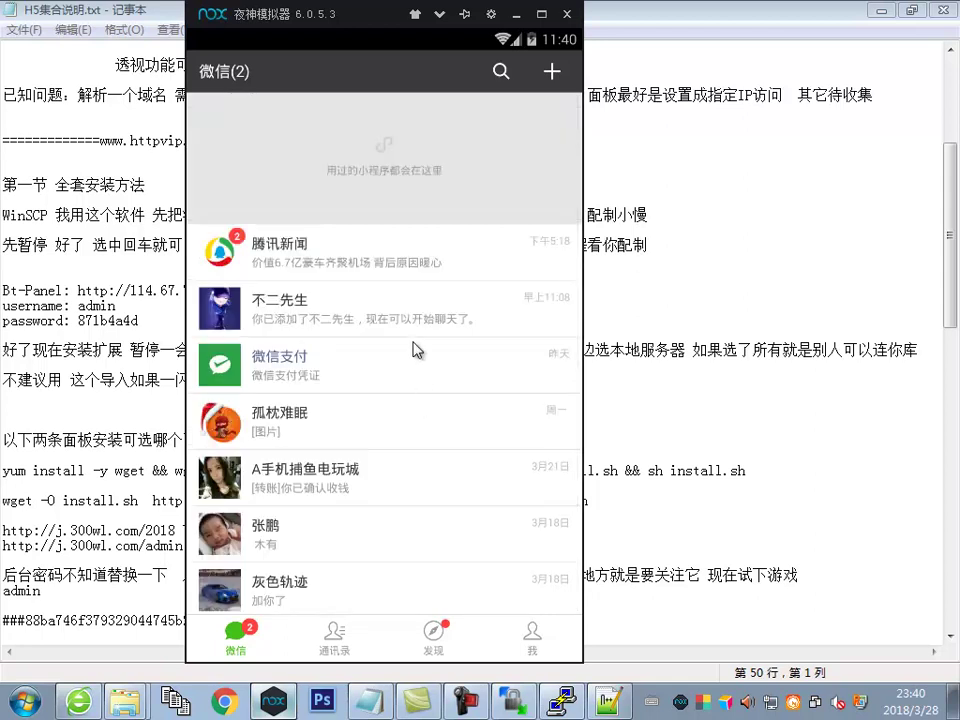
Read the 腾讯新闻 chat, then switch to the 通讯录 contacts list
left_click(320, 250)
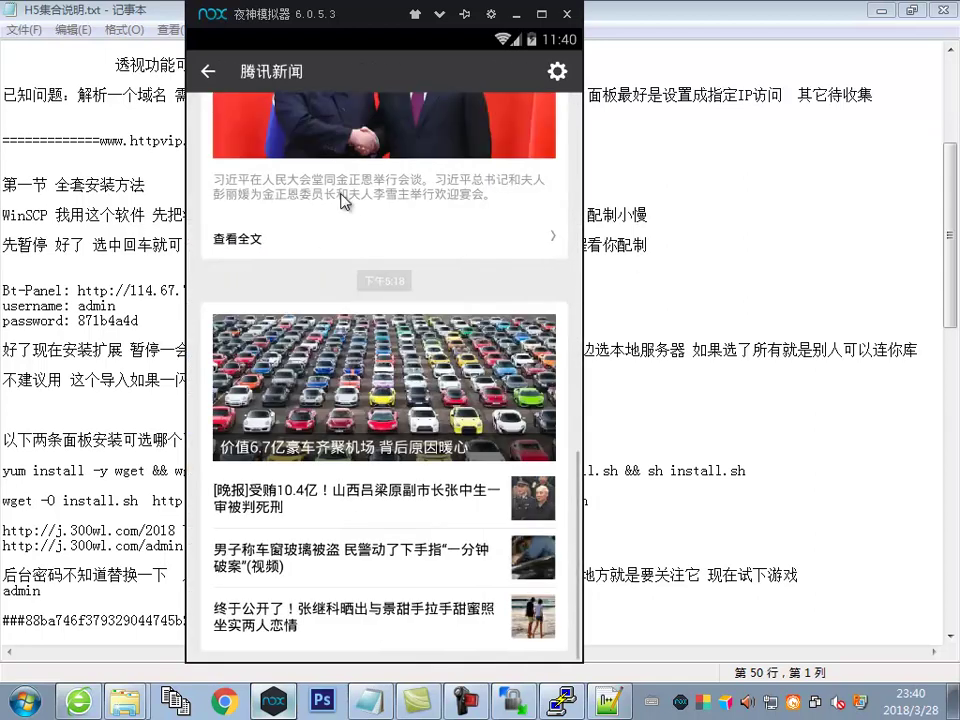
left_click(210, 80)
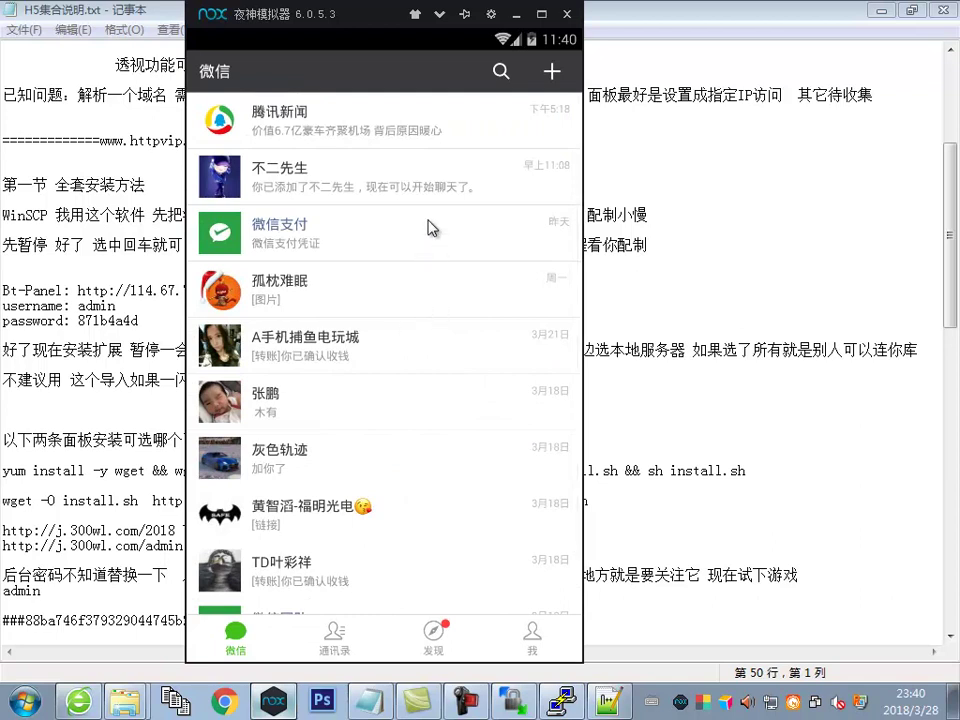
scroll(438, 243, "down", 1)
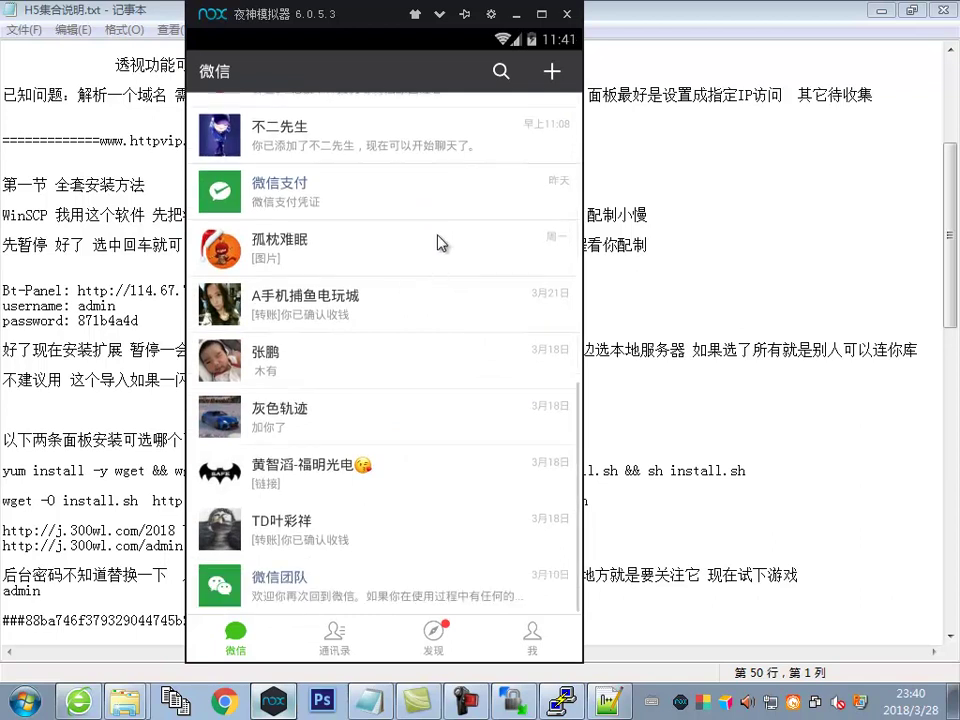
left_click(352, 632)
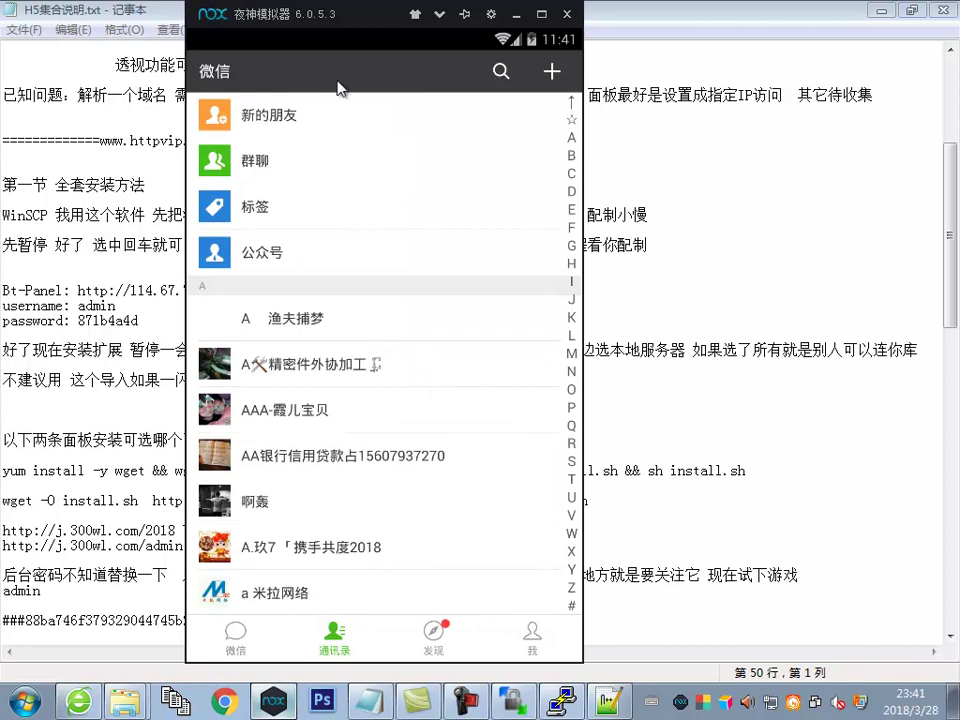
Search WeChat contacts for the recipient and open their chat
left_click(500, 73)
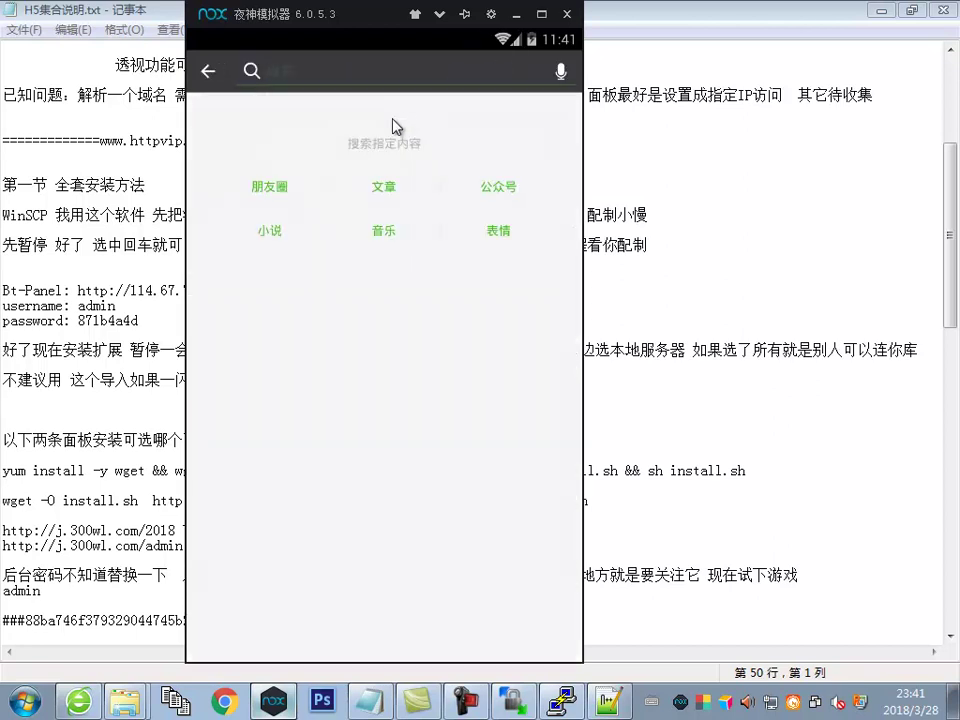
type("M")
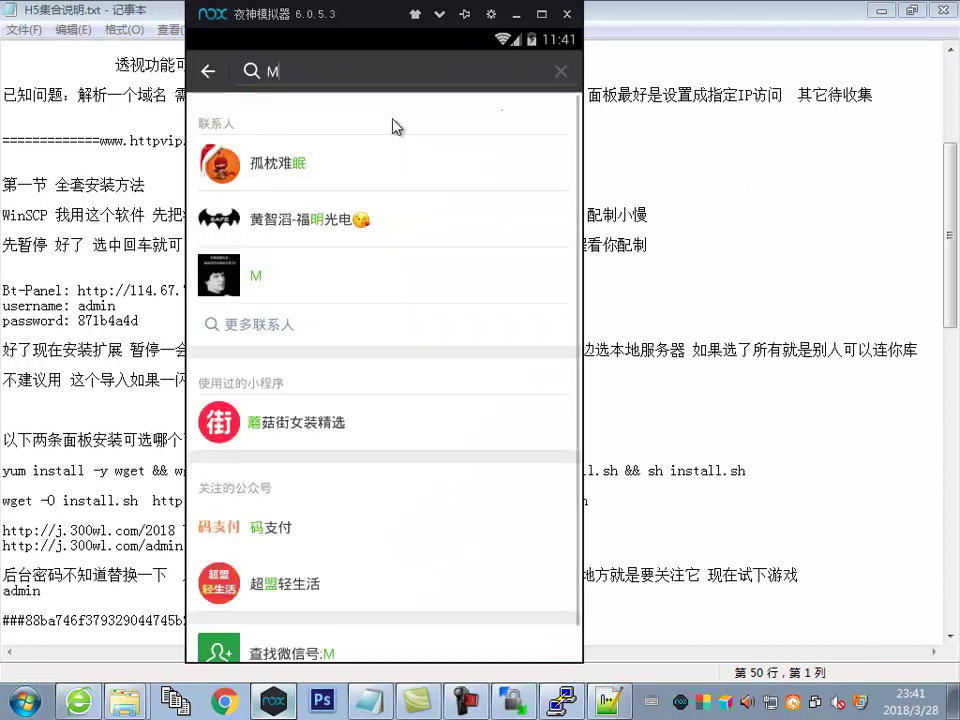
type("I")
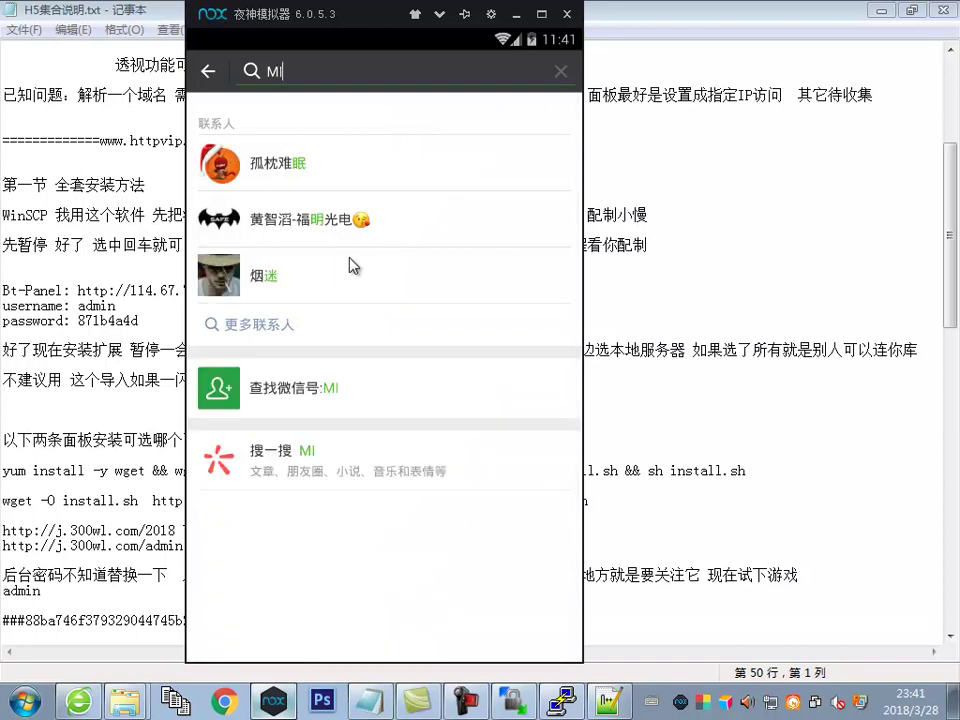
key("BackSpace")
key("BackSpace")
type("MR")
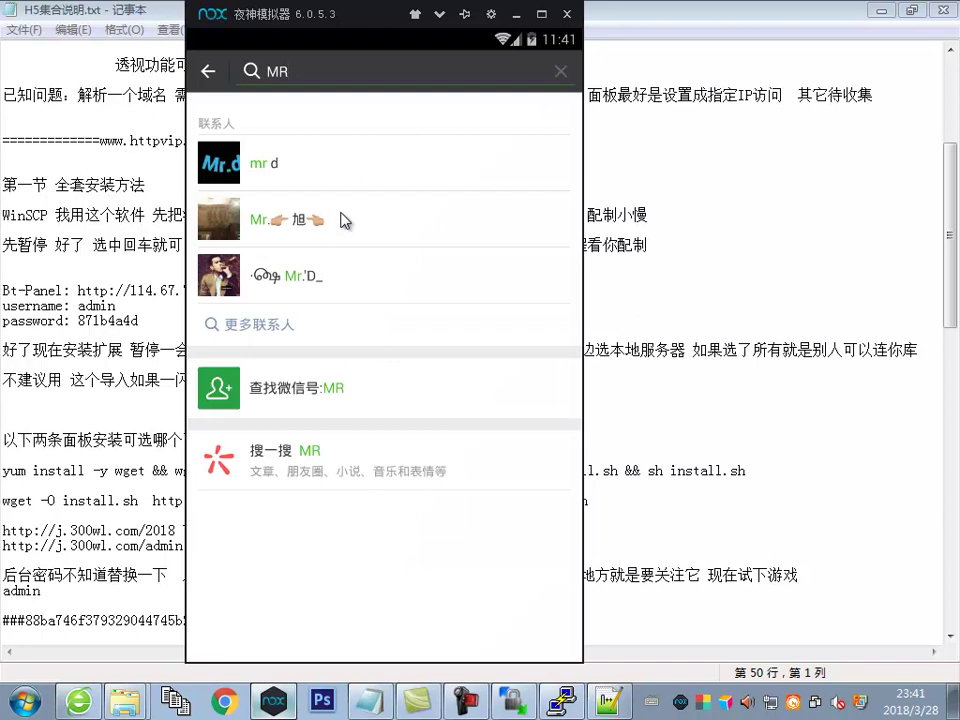
left_click(339, 176)
left_click(324, 640)
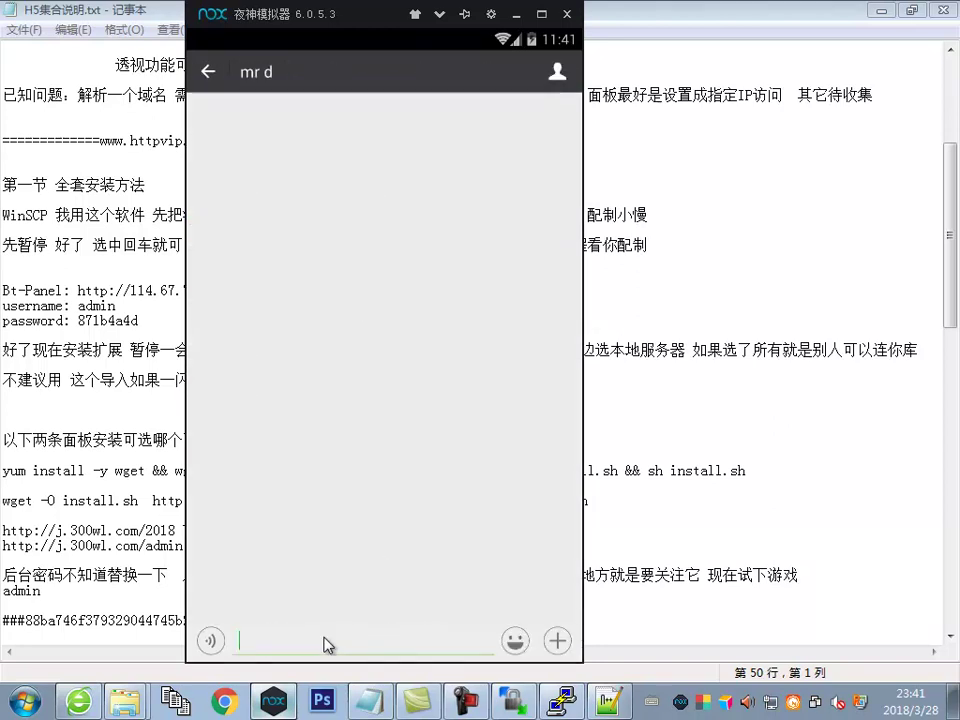
type("HTTP")
key("BackSpace")
key("BackSpace")
key("BackSpace")
key("BackSpace")
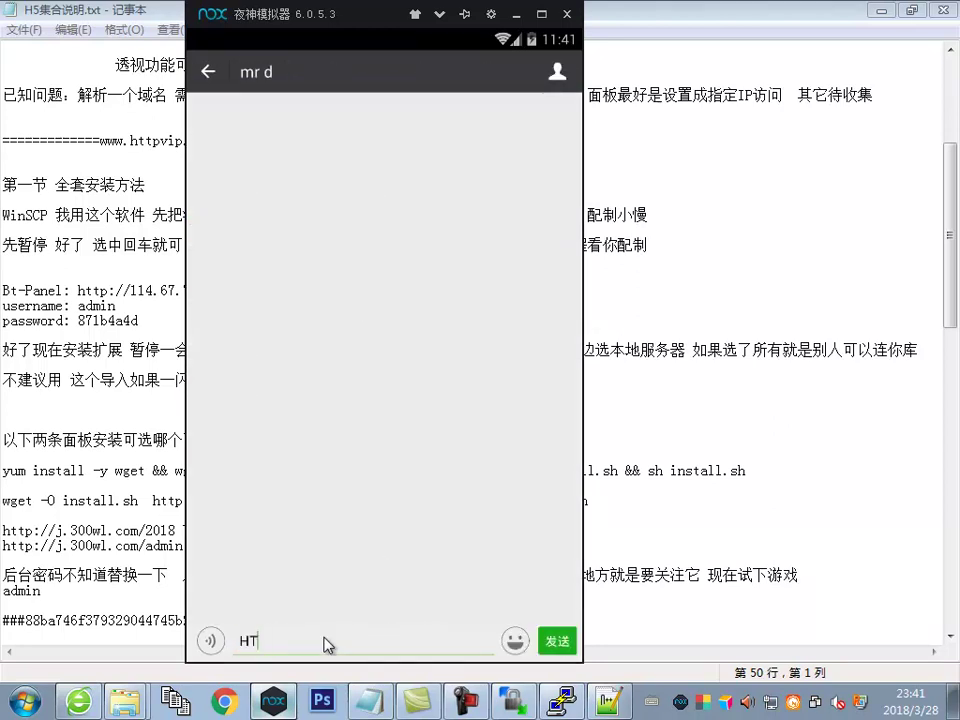
type("jtt")
key("BackSpace")
type("http://j.300wl.com")
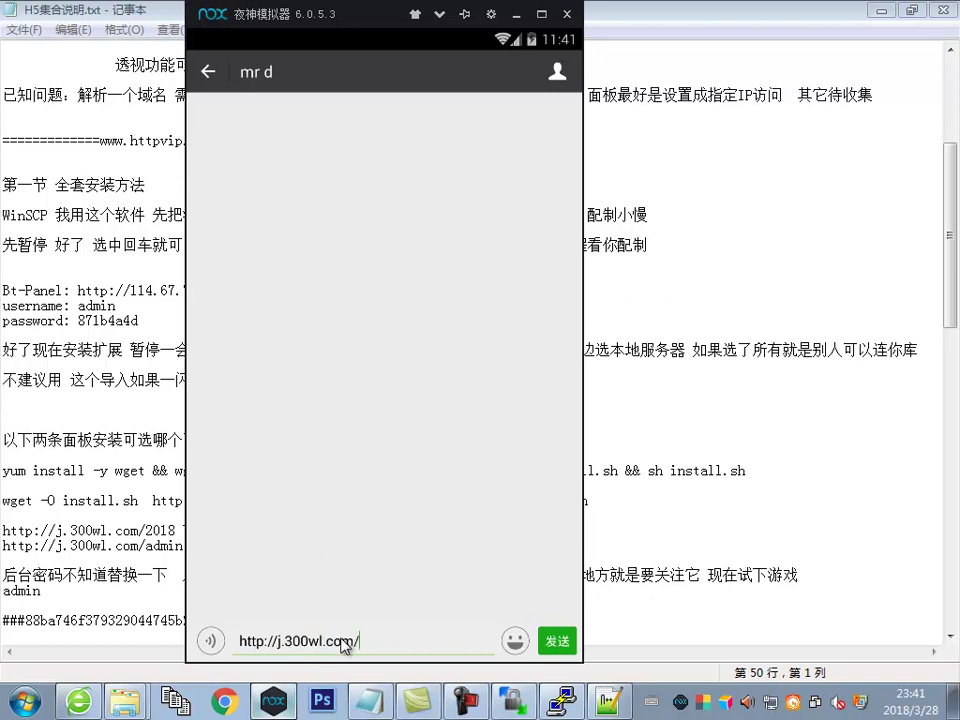
type("/2018")
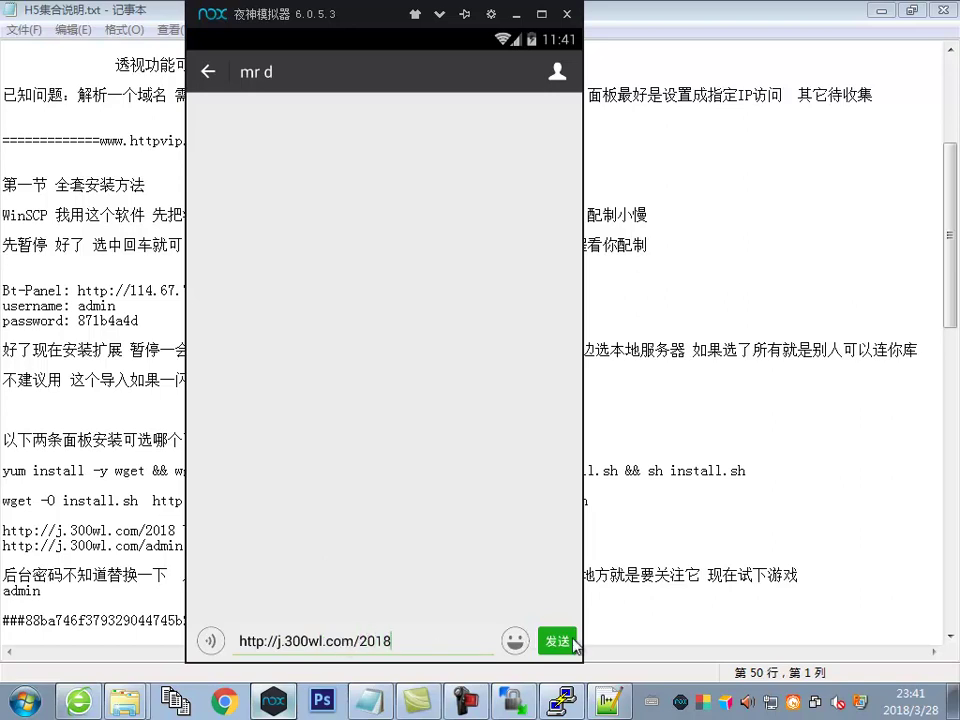
left_click(563, 643)
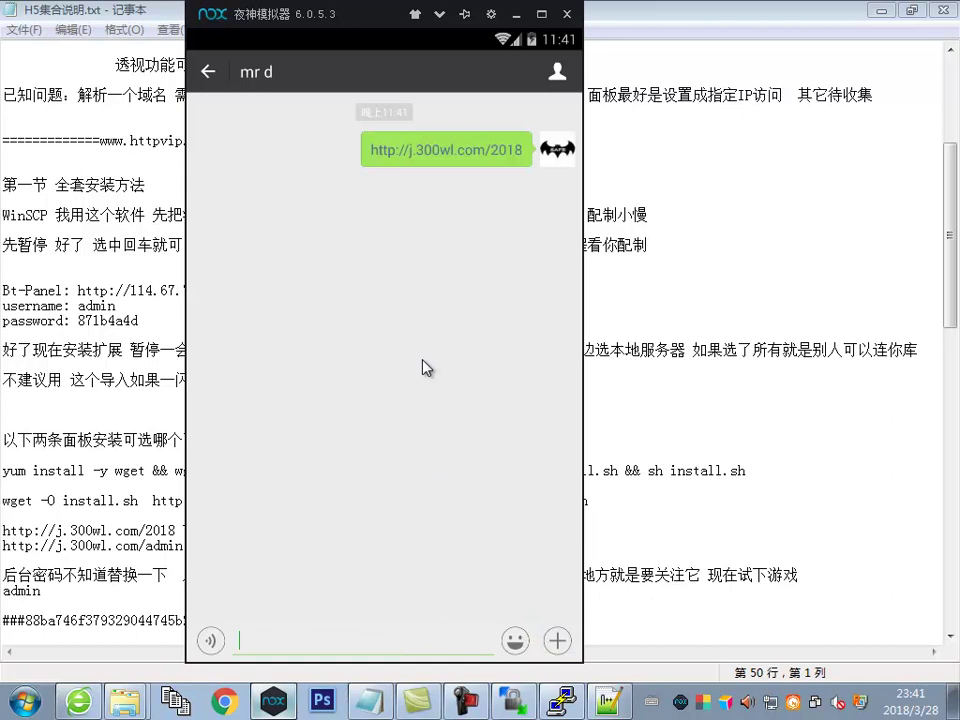
Open the game link, enter 长虹大厅, allow WeChat login and accept the 用户协议
left_click(475, 155)
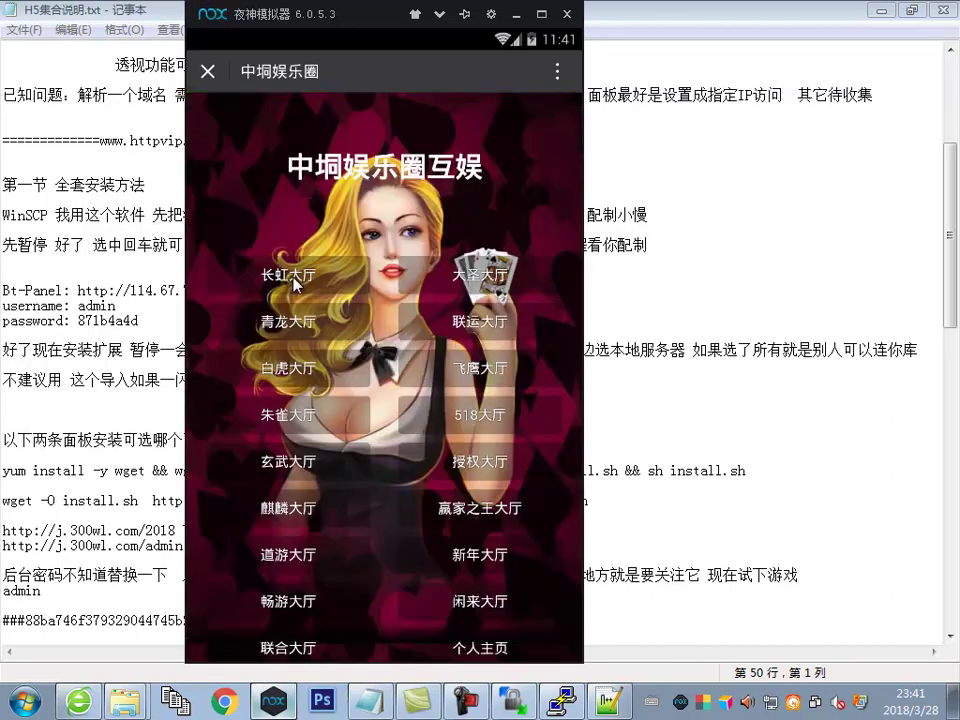
left_click(296, 284)
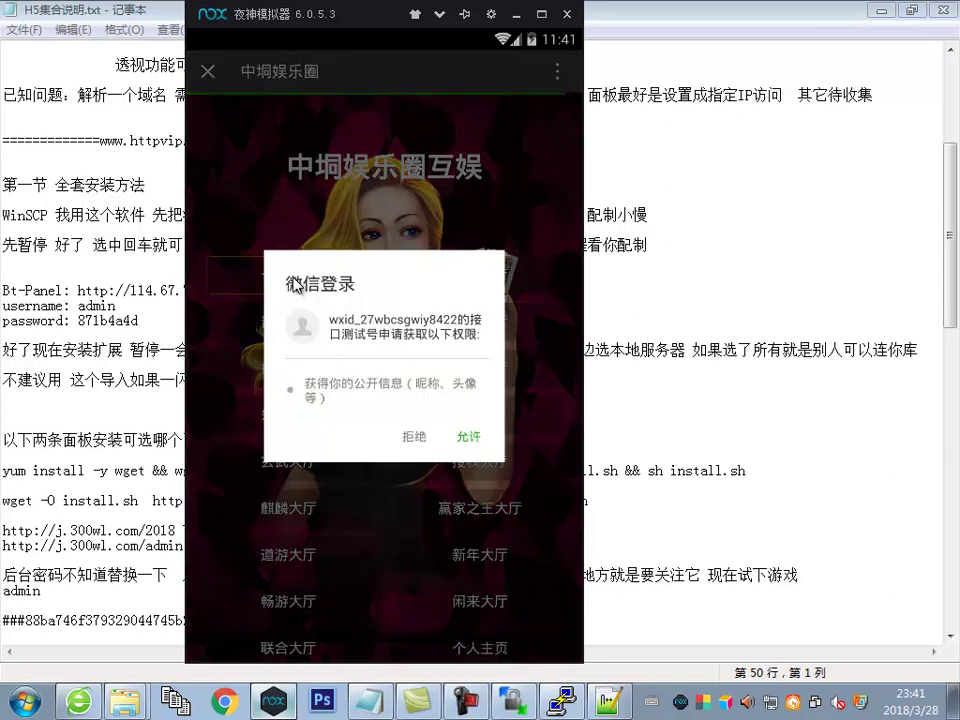
left_click(465, 440)
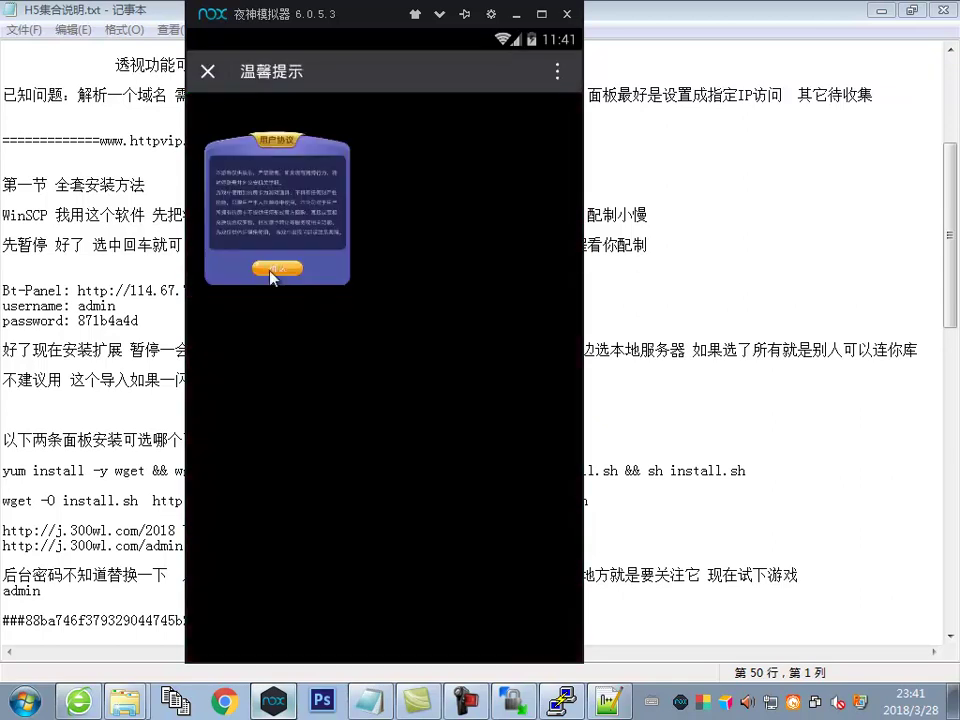
left_click(277, 270)
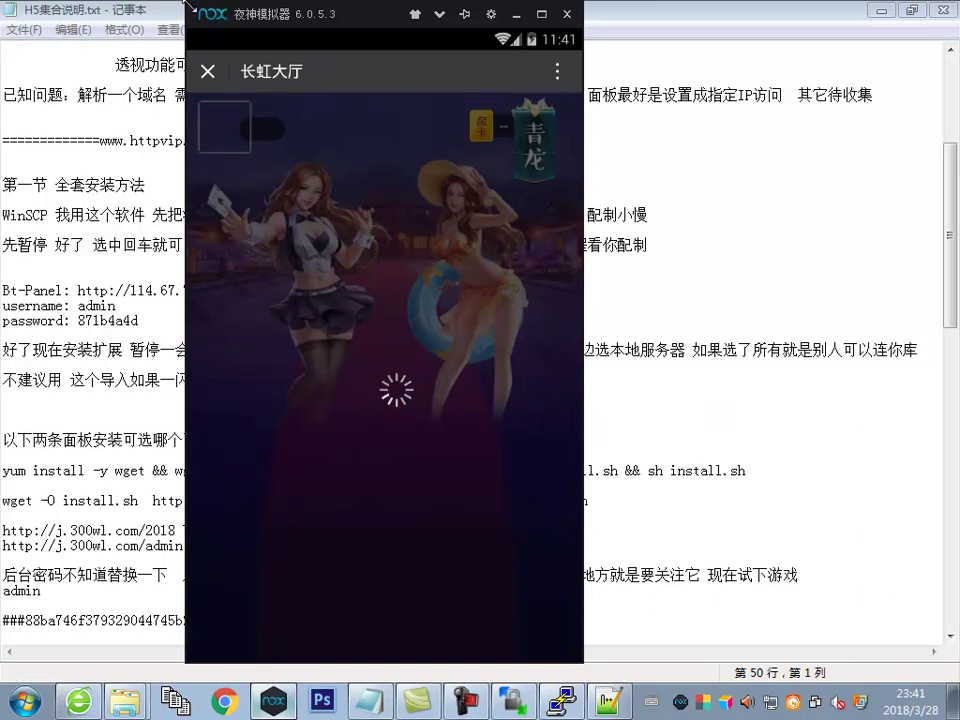
left_click_drag(295, 16, 325, 34)
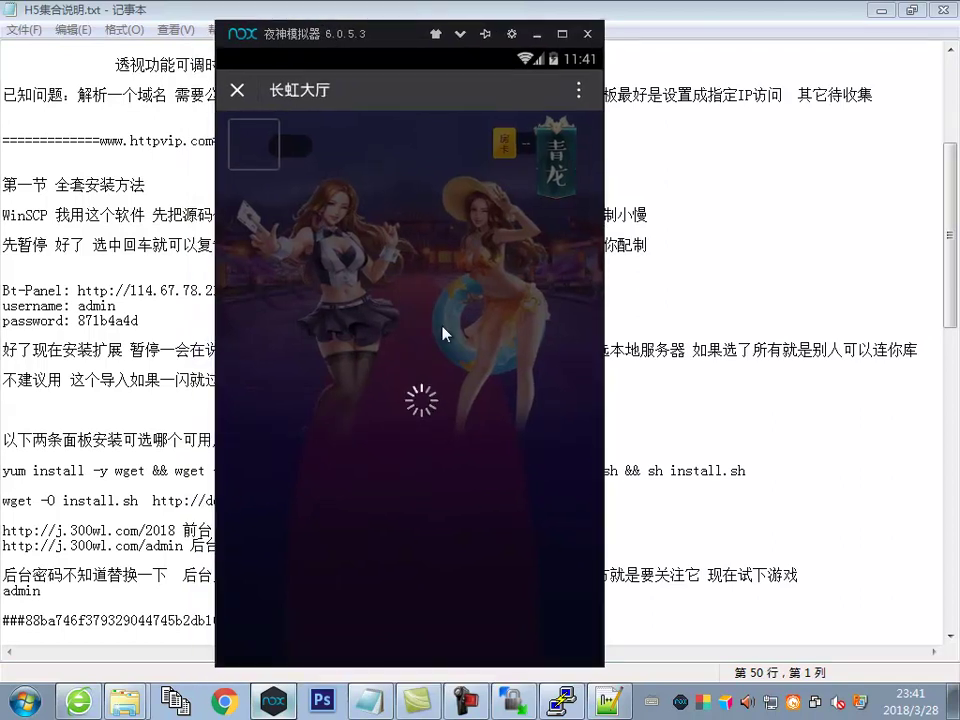
Add the line '公众号没问题现在开服务器' below the test-game line in H5集合说明.txt
left_click(845, 535)
scroll(760, 545, "down", 3)
left_click(828, 434)
key("Return")
key("Return")
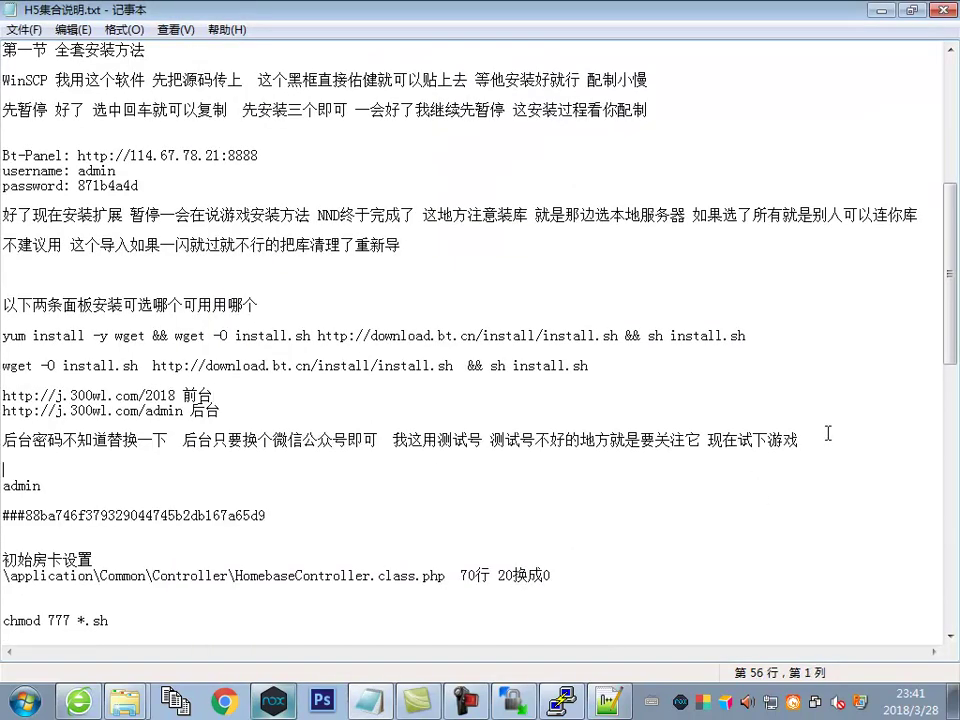
type("公众号没问")
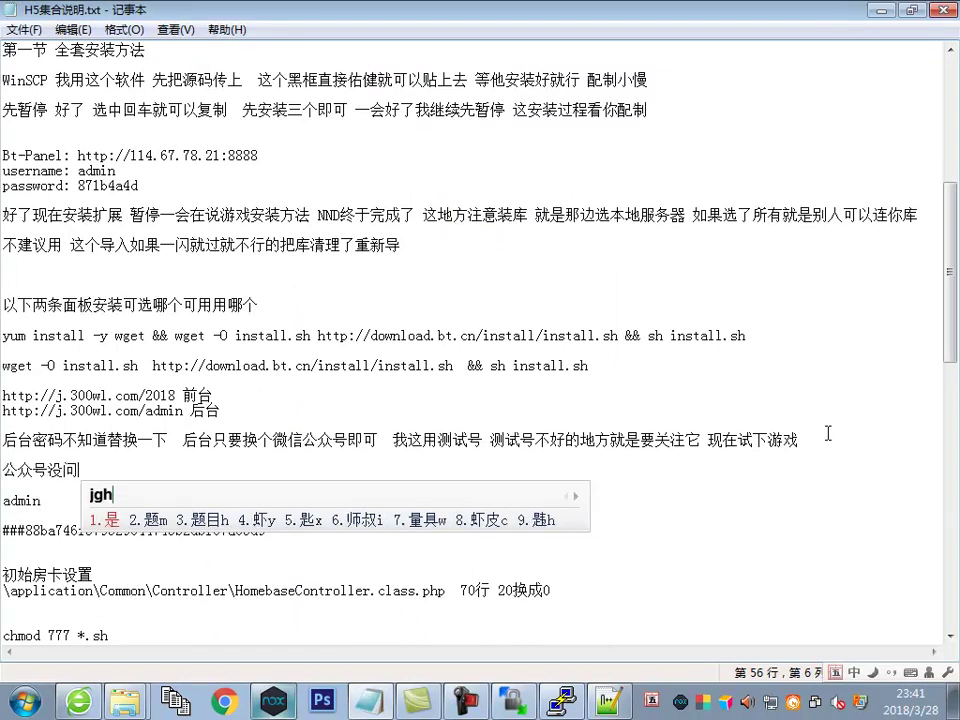
type("题现在开")
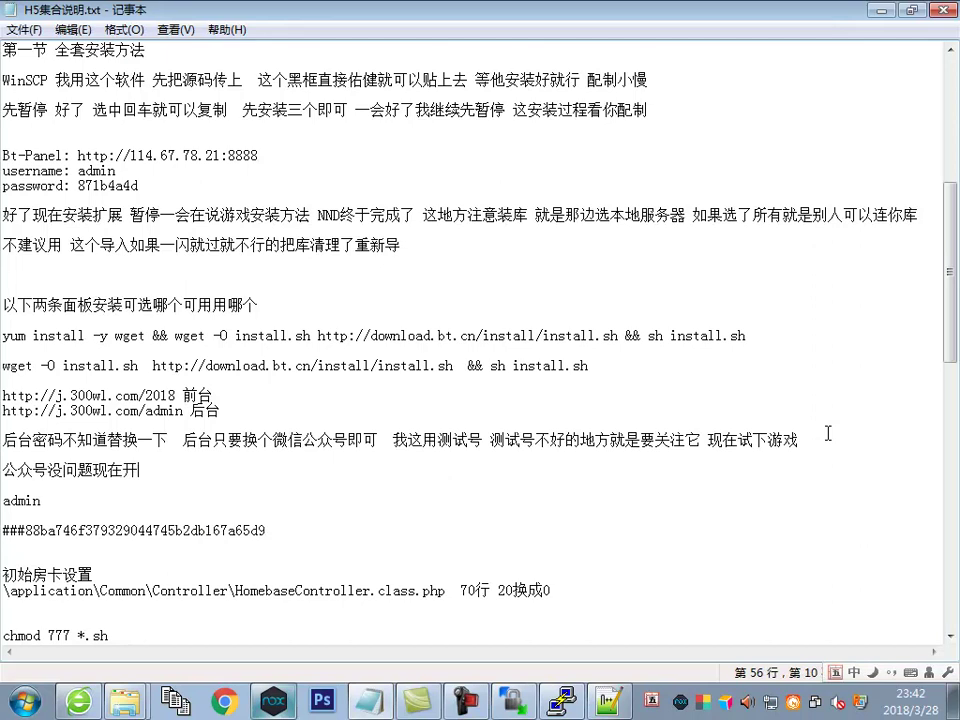
type("服务器")
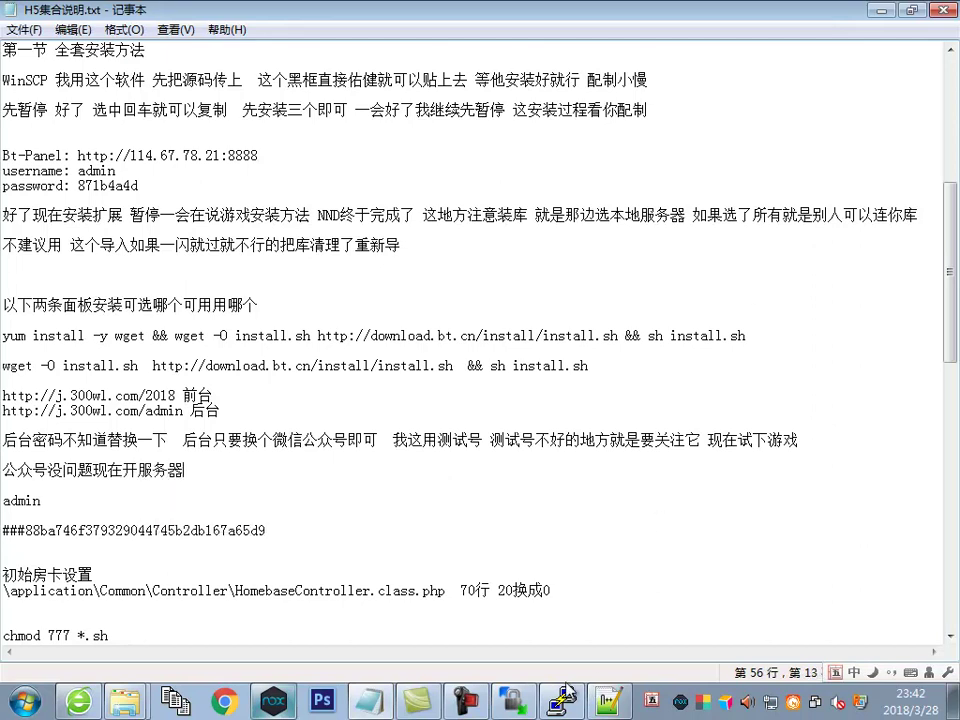
Close the game page in the emulator and return to the notes
left_click(270, 700)
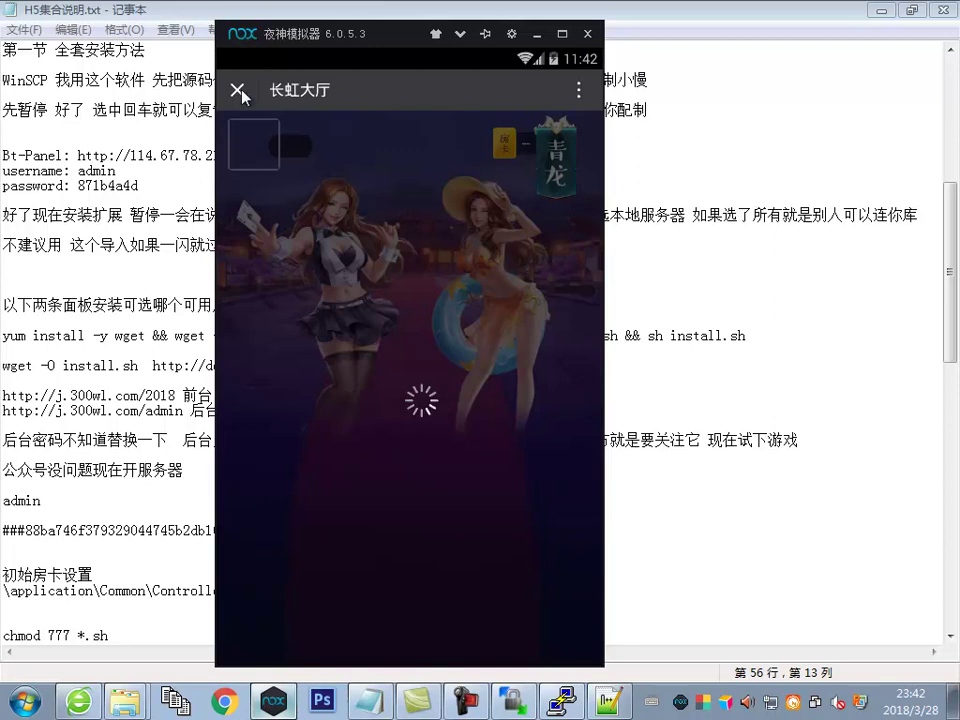
left_click(241, 95)
left_click(767, 381)
Open a PuTTY session from WinSCP and log in to j.300wl.com as root
key("alt+Tab")
left_click(561, 702)
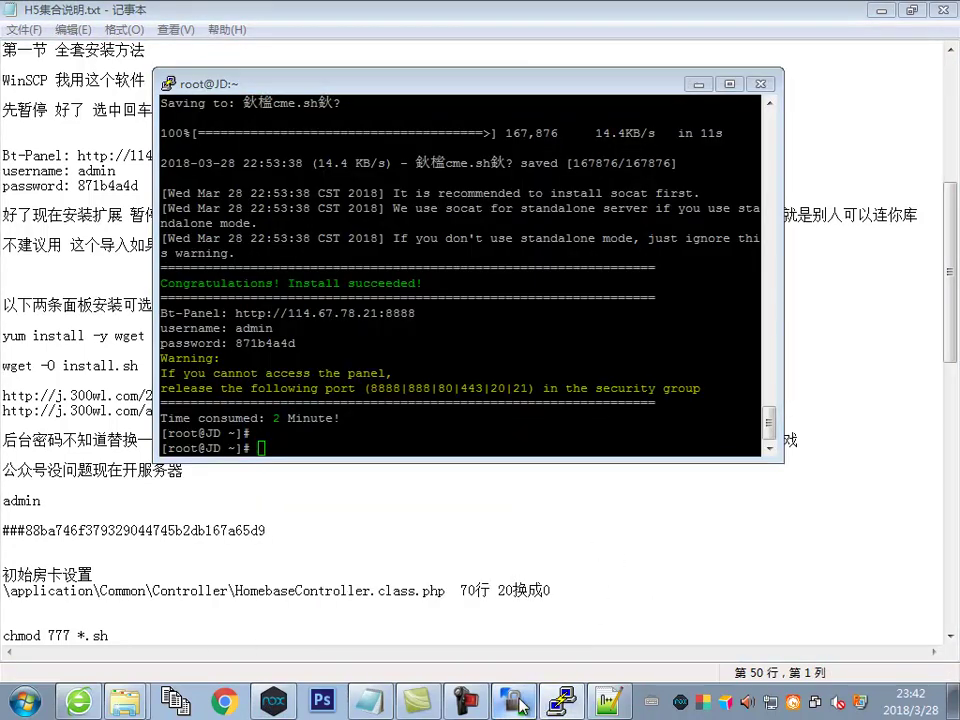
left_click(137, 59)
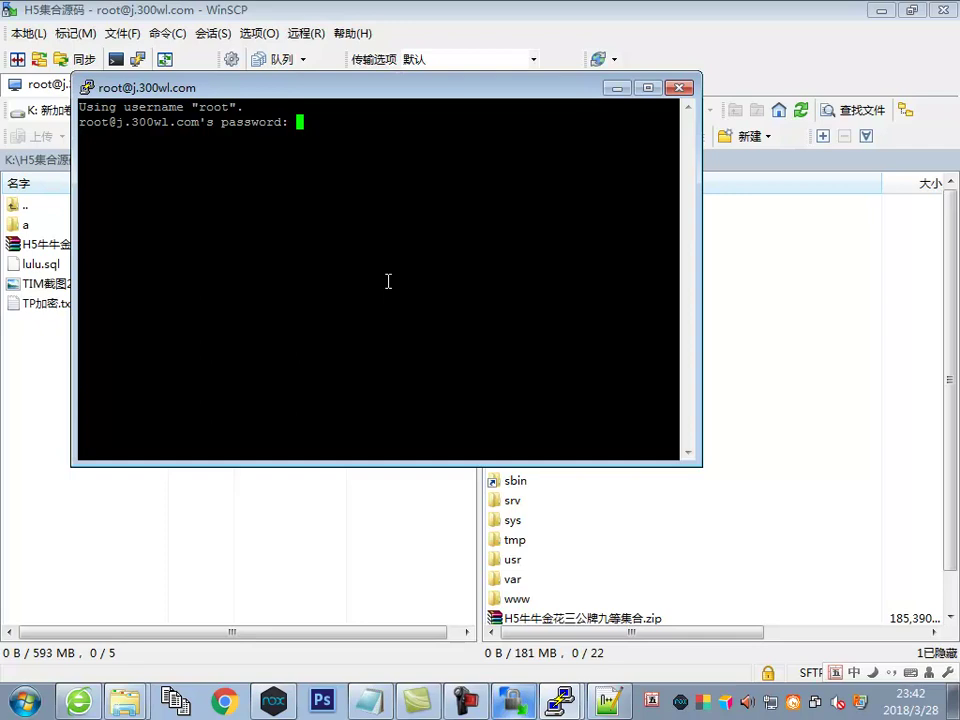
type("o")
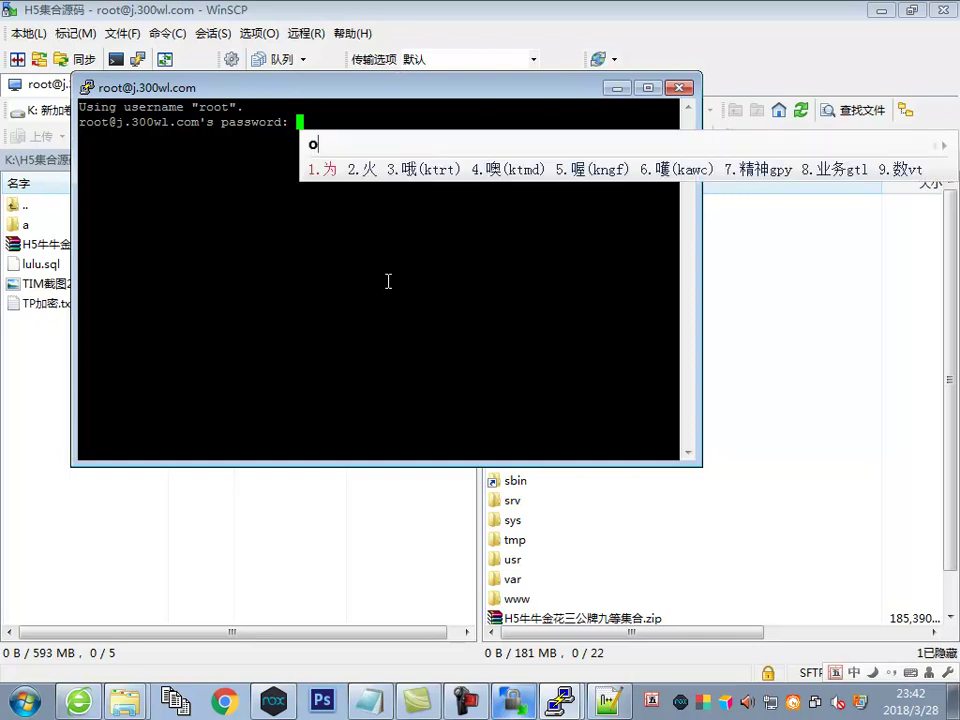
key("ctrl+space")
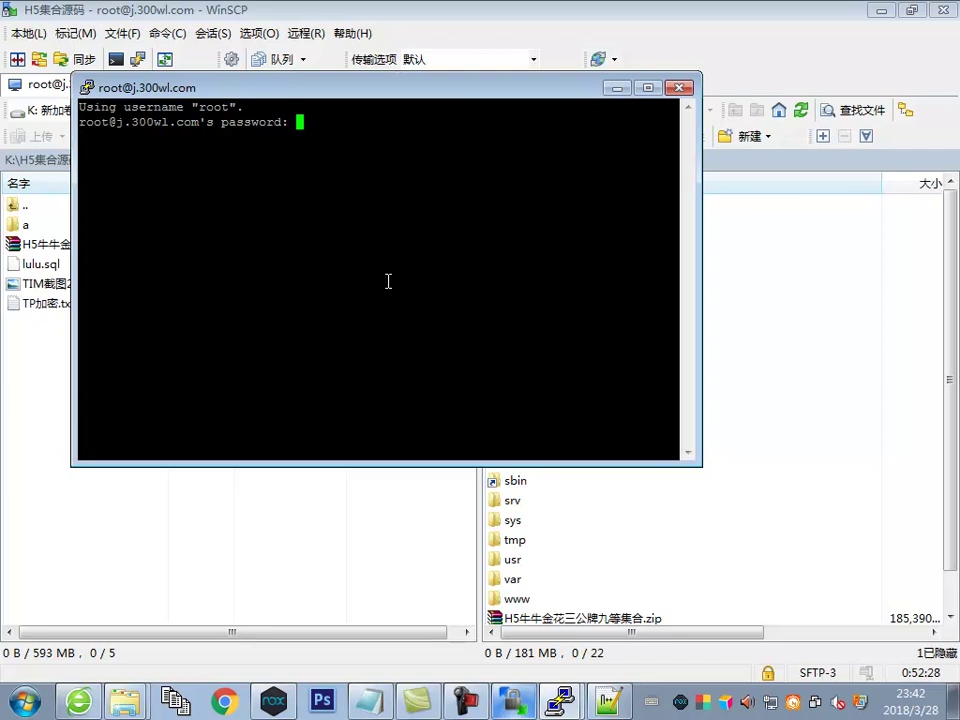
key("Return")
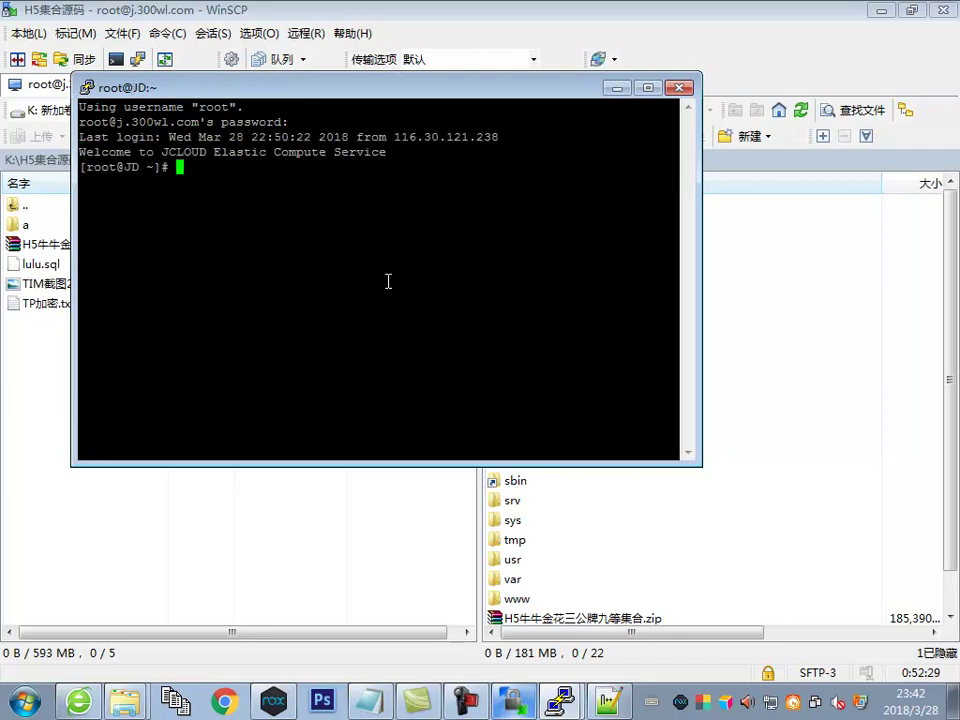
Copy the 初始房卡设置 lines from the notes, then bring up the BT panel in 360 Browser
left_click(78, 701)
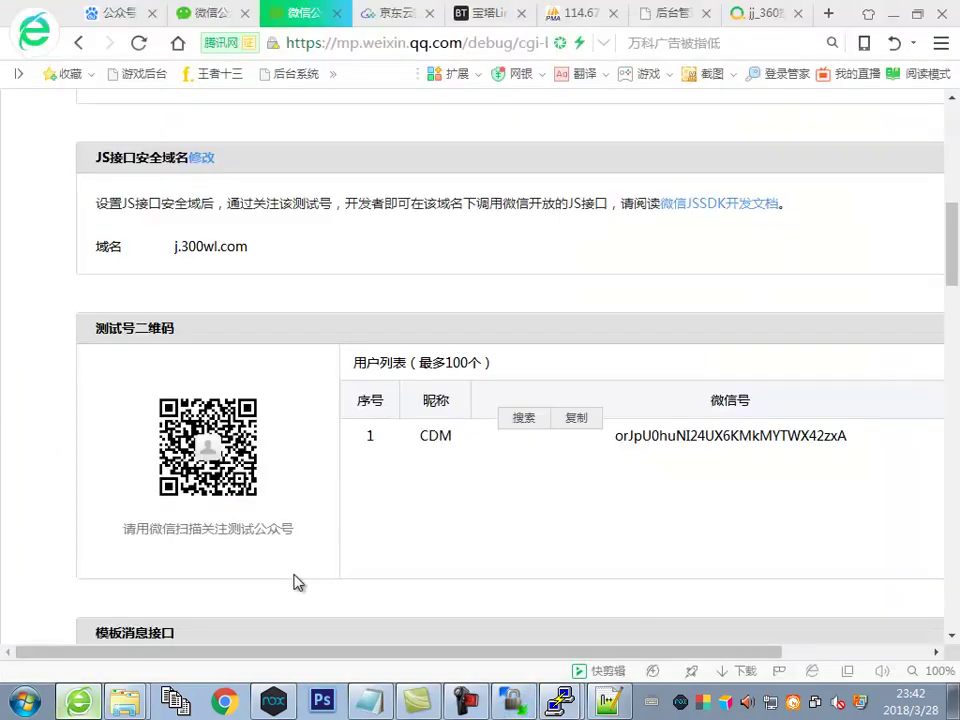
key("alt+Tab")
scroll(296, 480, "down", 2)
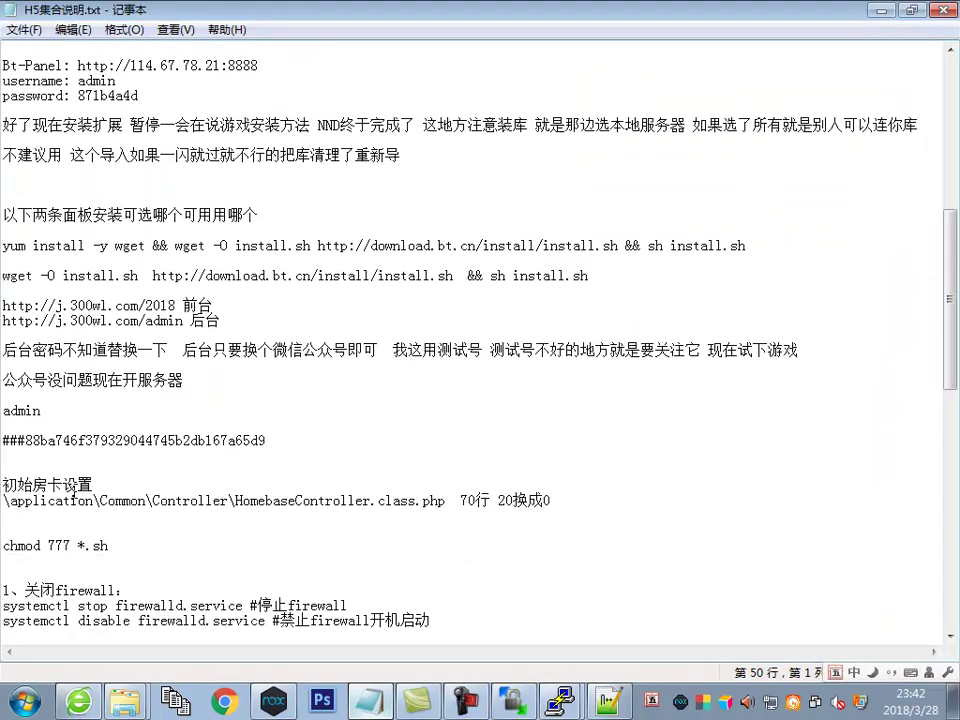
left_click_drag(4, 482, 552, 500)
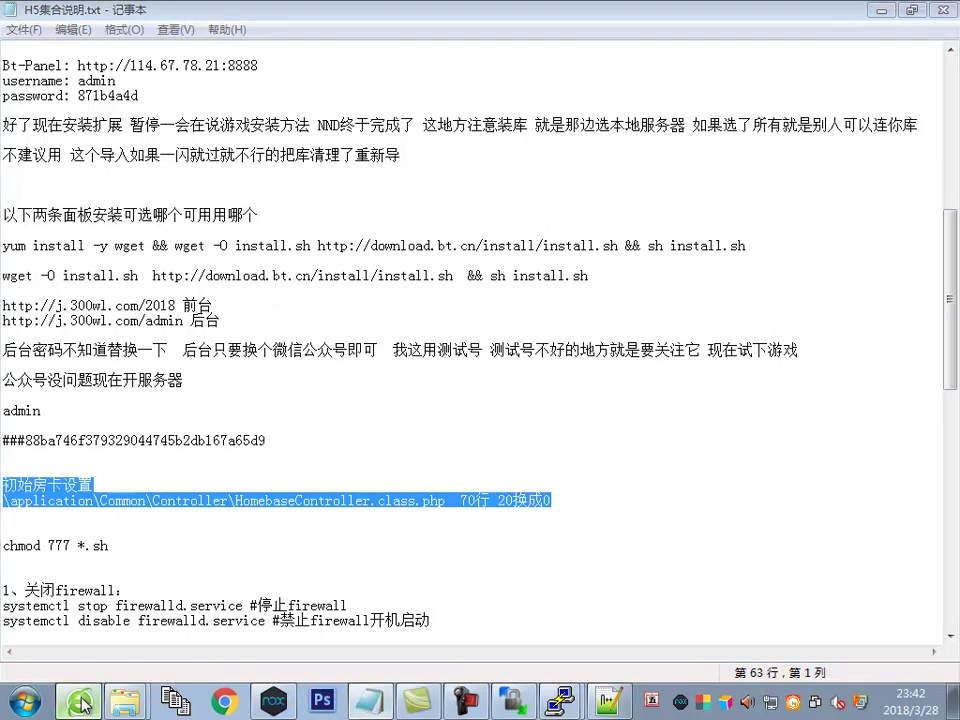
key("alt+Tab")
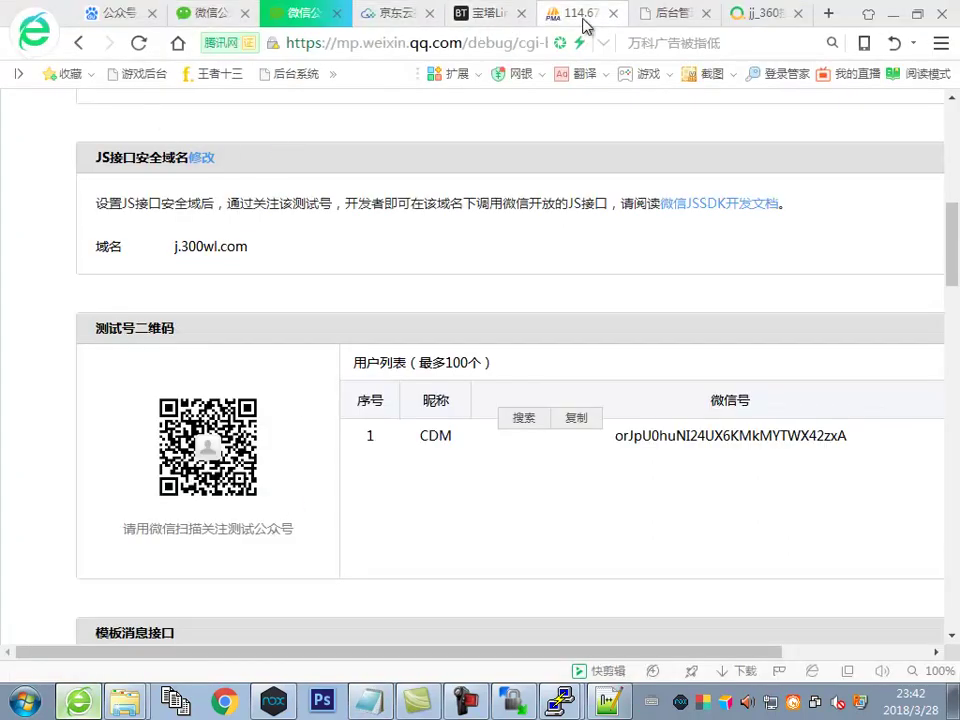
left_click(476, 22)
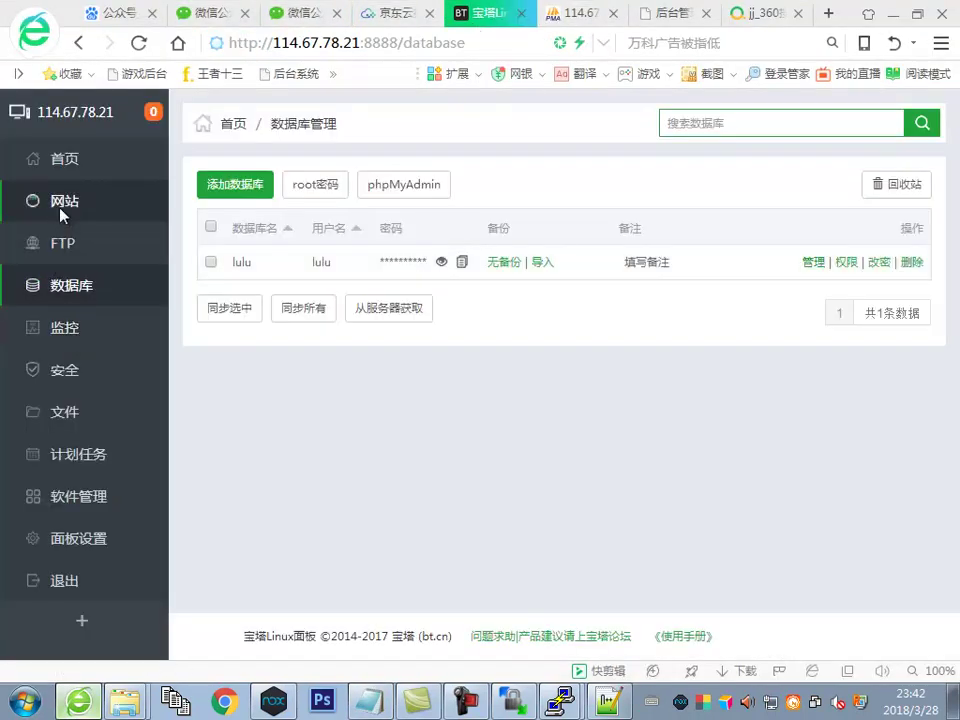
Copy the path /www/wwwroot/j.300wl.com/auto from the BT panel file manager
left_click(62, 208)
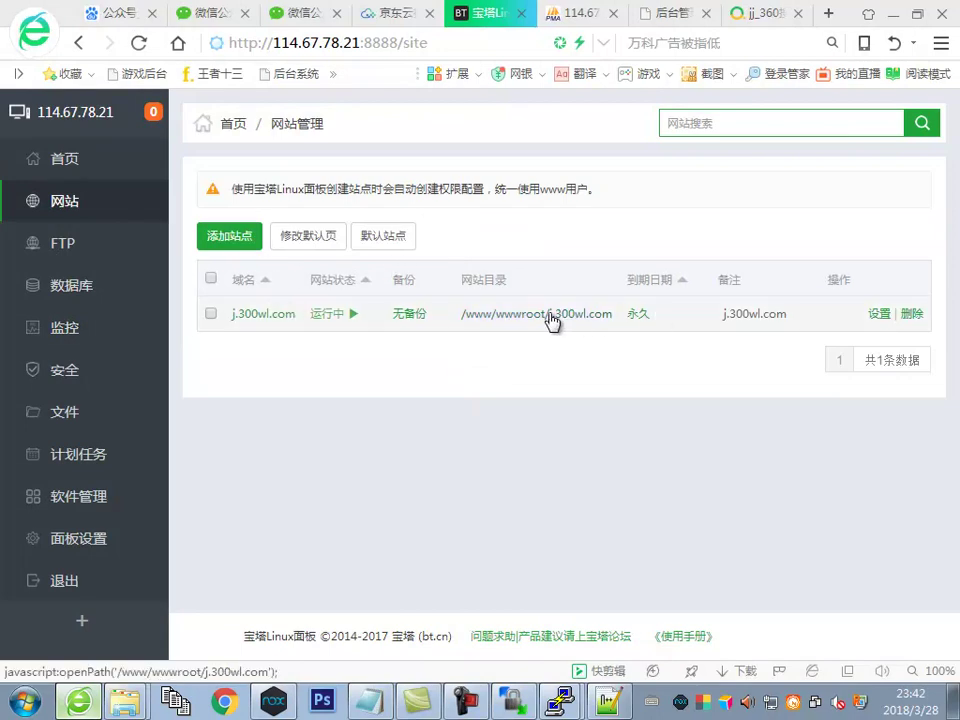
left_click_drag(458, 317, 615, 315)
left_click(85, 412)
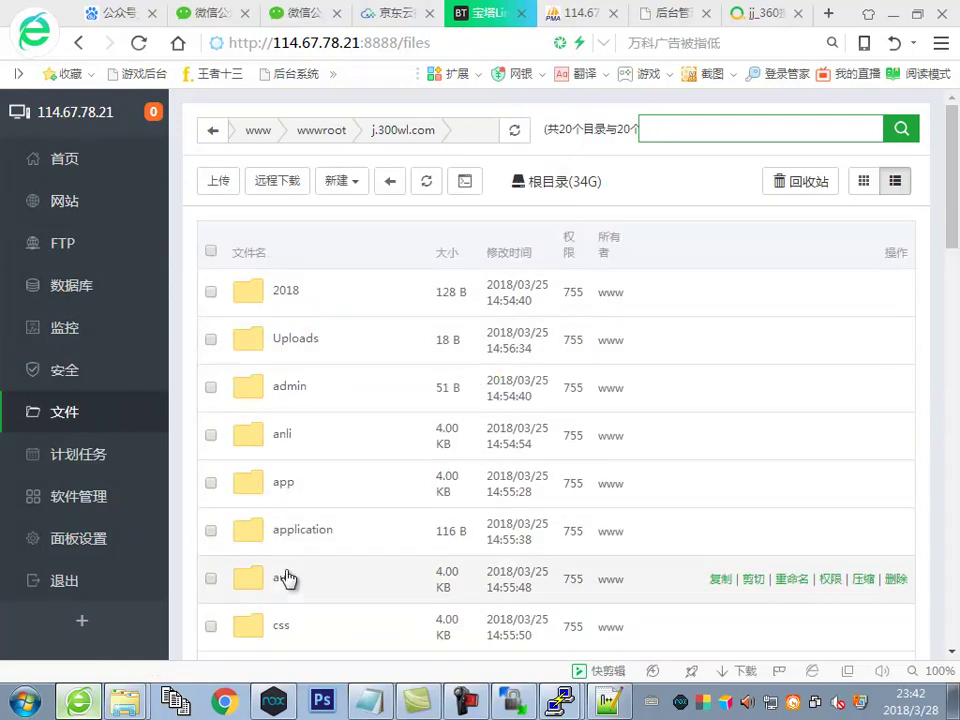
left_click(284, 574)
left_click(474, 130)
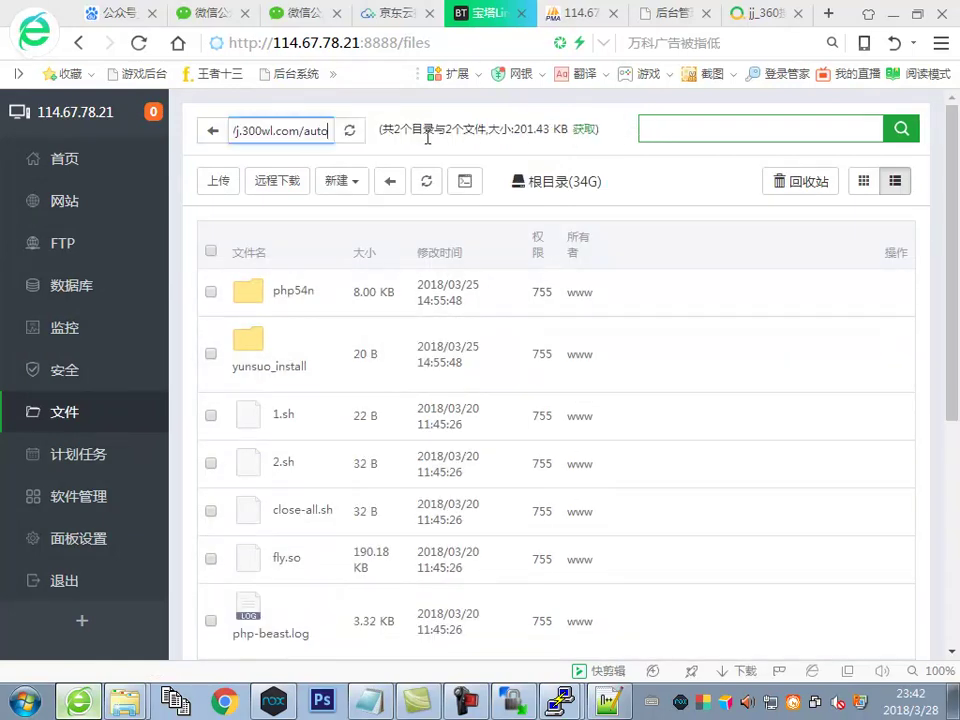
key("ctrl+a")
right_click(322, 132)
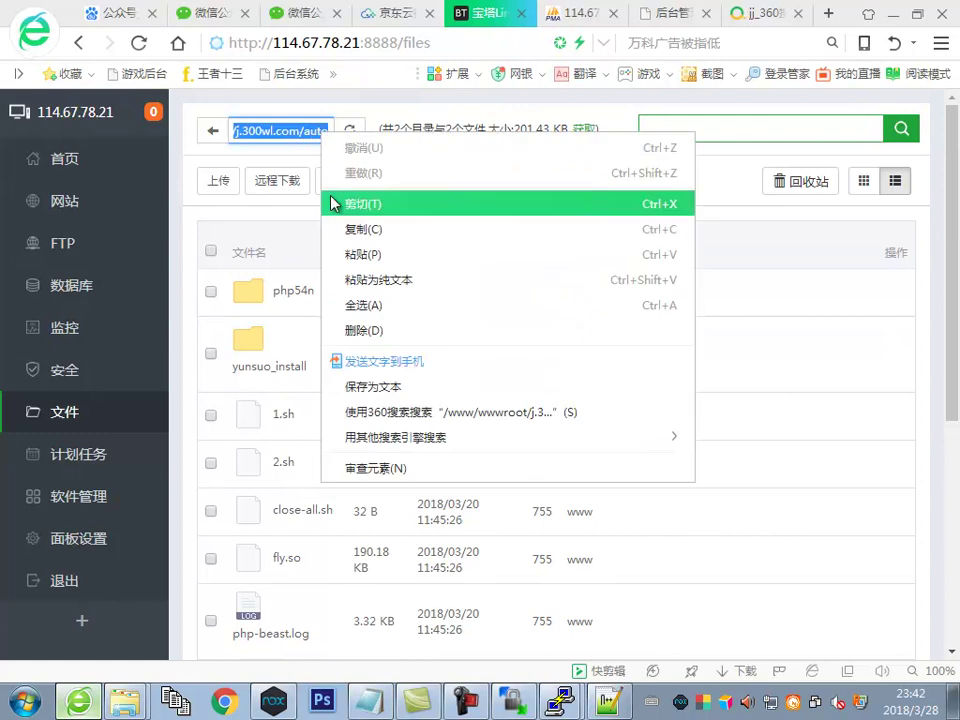
left_click(366, 231)
Insert blank lines above 初始房卡设置 in the setup notes
key("alt+Tab")
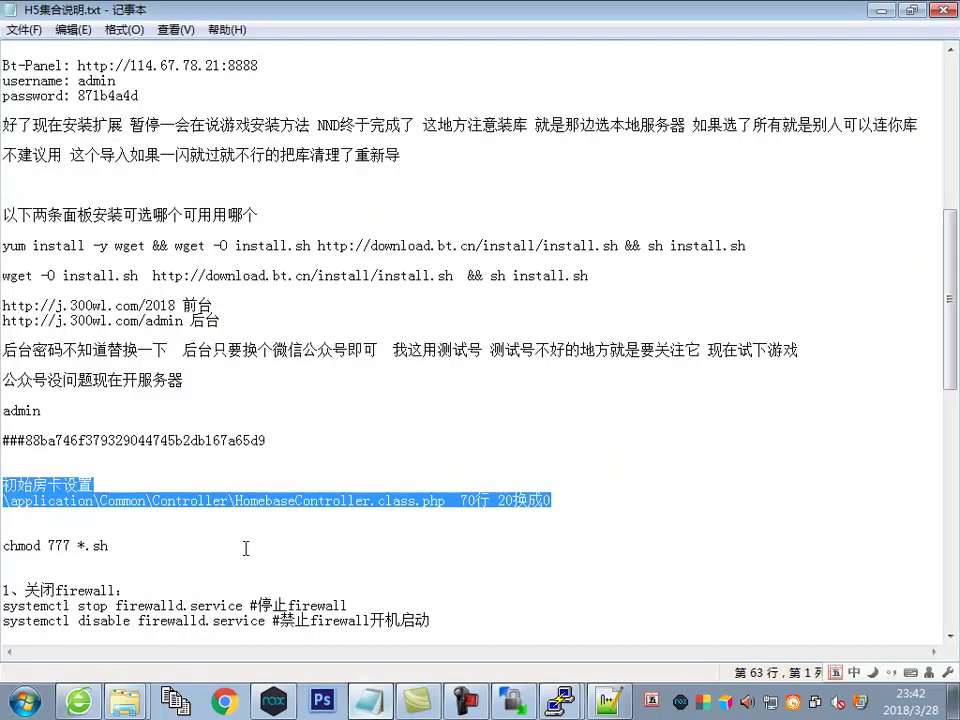
left_click(232, 522)
left_click(232, 464)
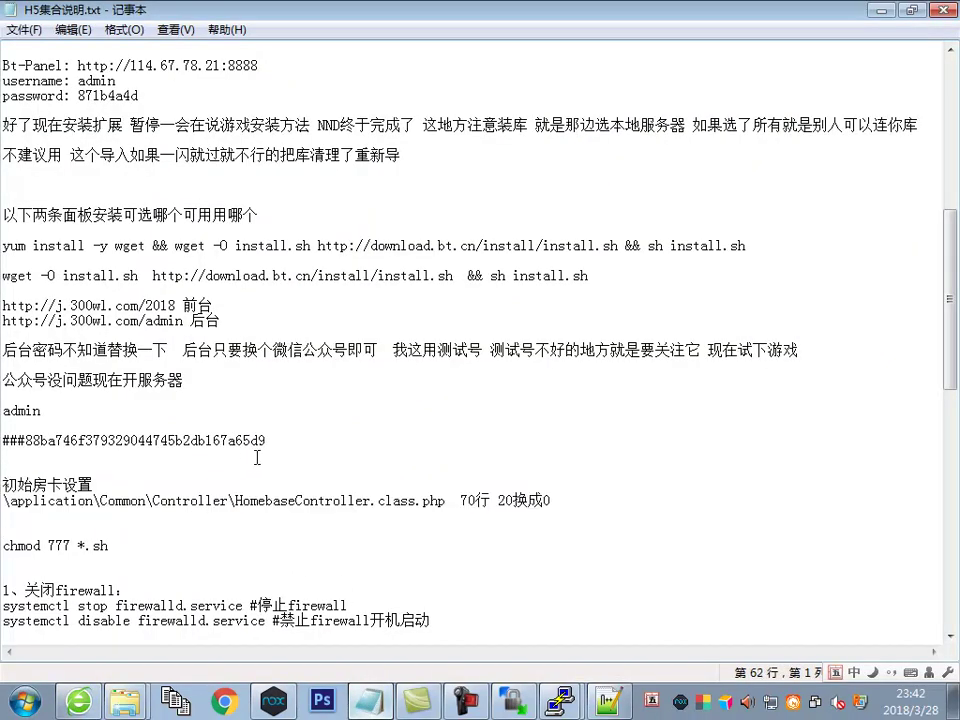
key("Return")
key("Return")
scroll(179, 490, "down", 2)
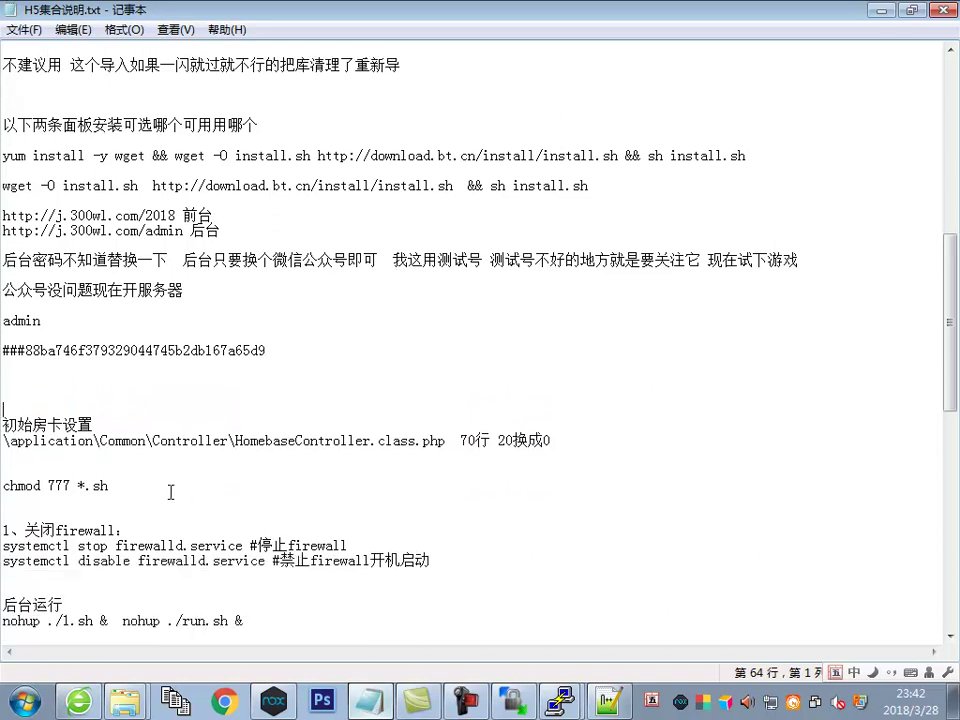
left_click(238, 281)
Paste the auto folder path into the notes as a 'cd' command line
key("Return")
key("Return")
key("Return")
key("ctrl+v")
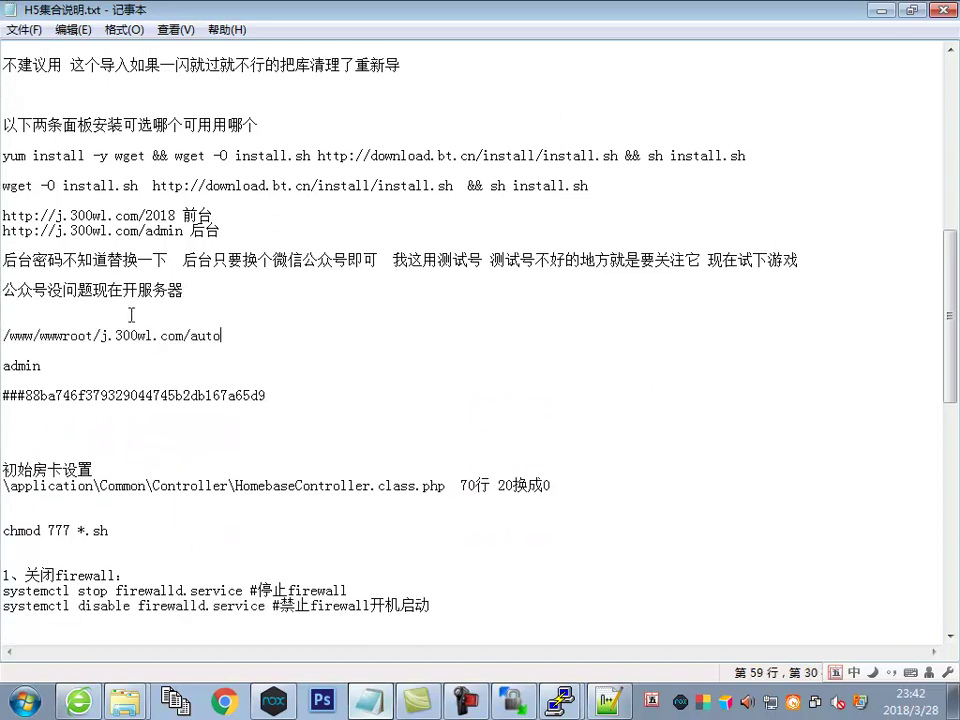
left_click(5, 338)
type("cd")
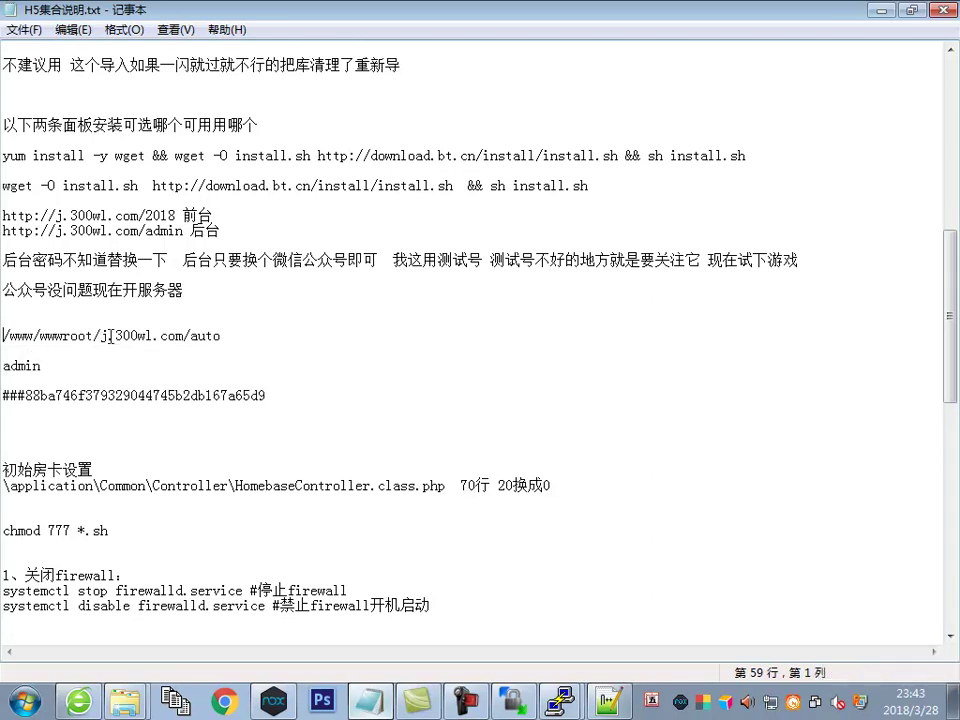
left_click(260, 337)
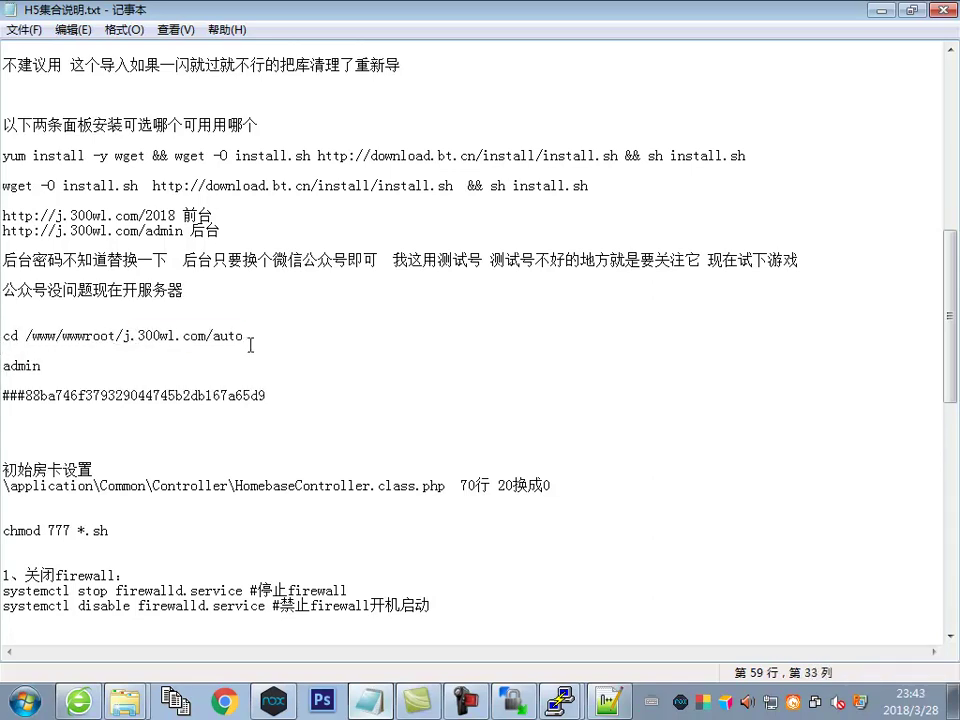
scroll(220, 494, "down", 3)
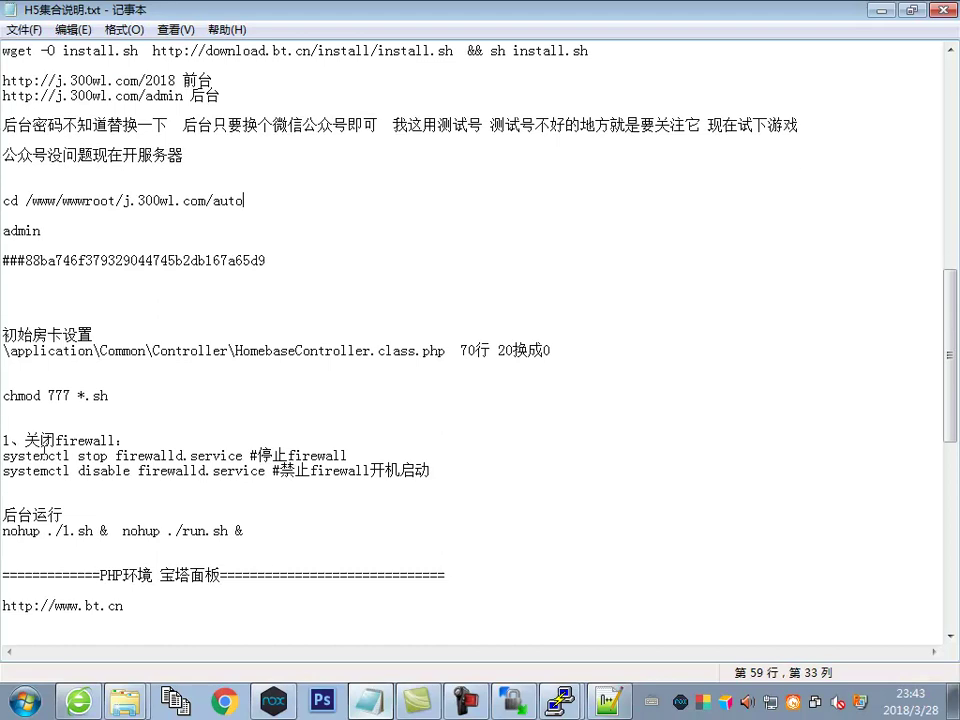
Run the systemctl commands in PuTTY to stop firewalld and disable it at boot
left_click_drag(5, 452, 242, 452)
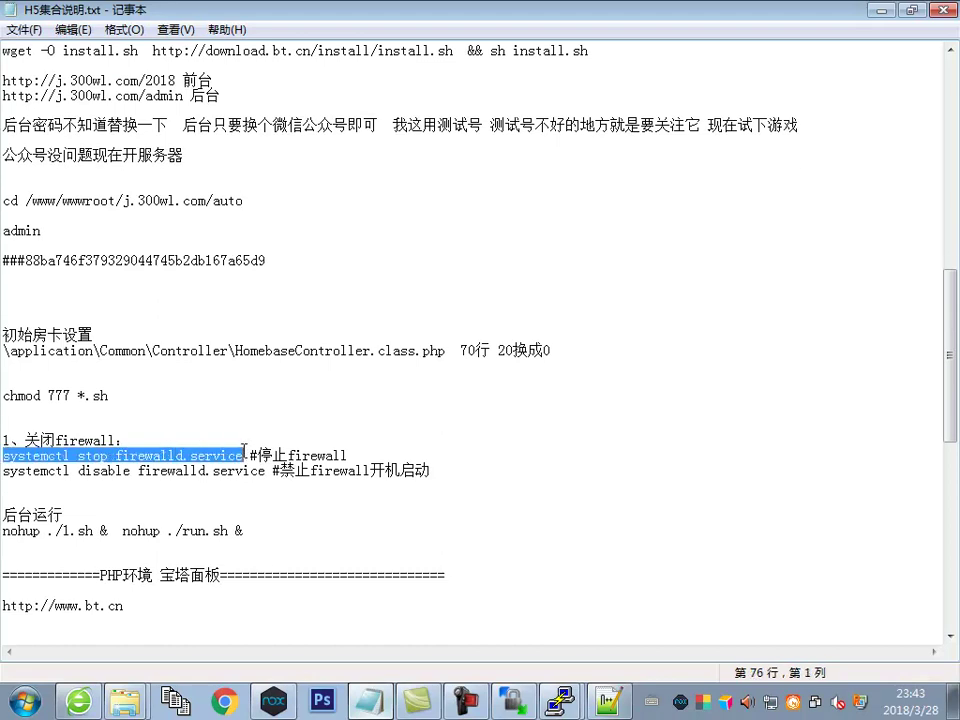
left_click(558, 702)
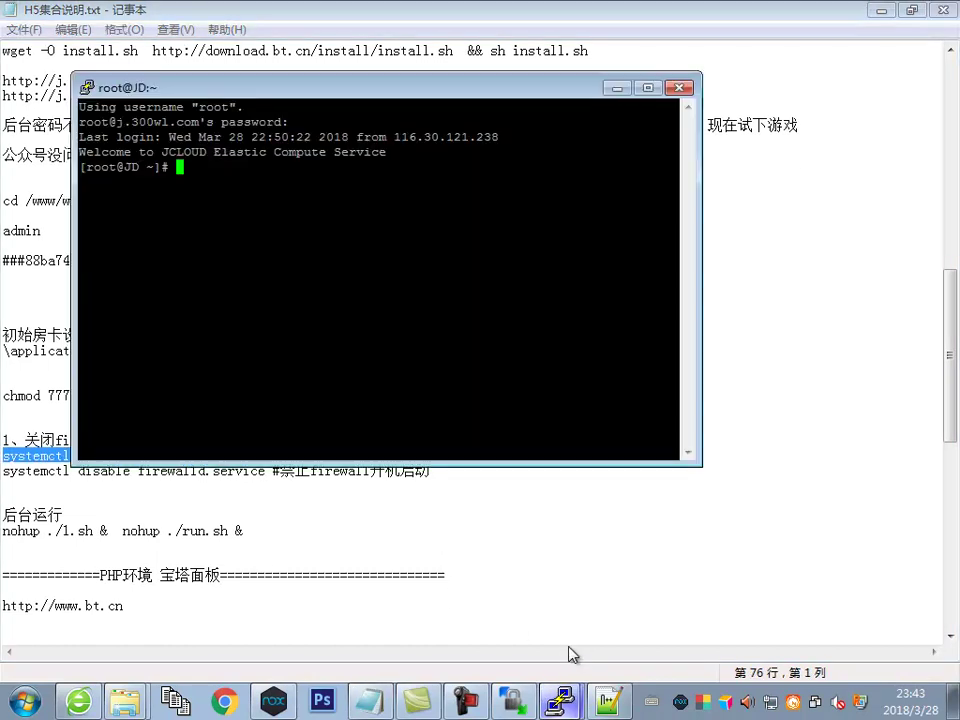
right_click(435, 307)
key("Return")
left_click(127, 488)
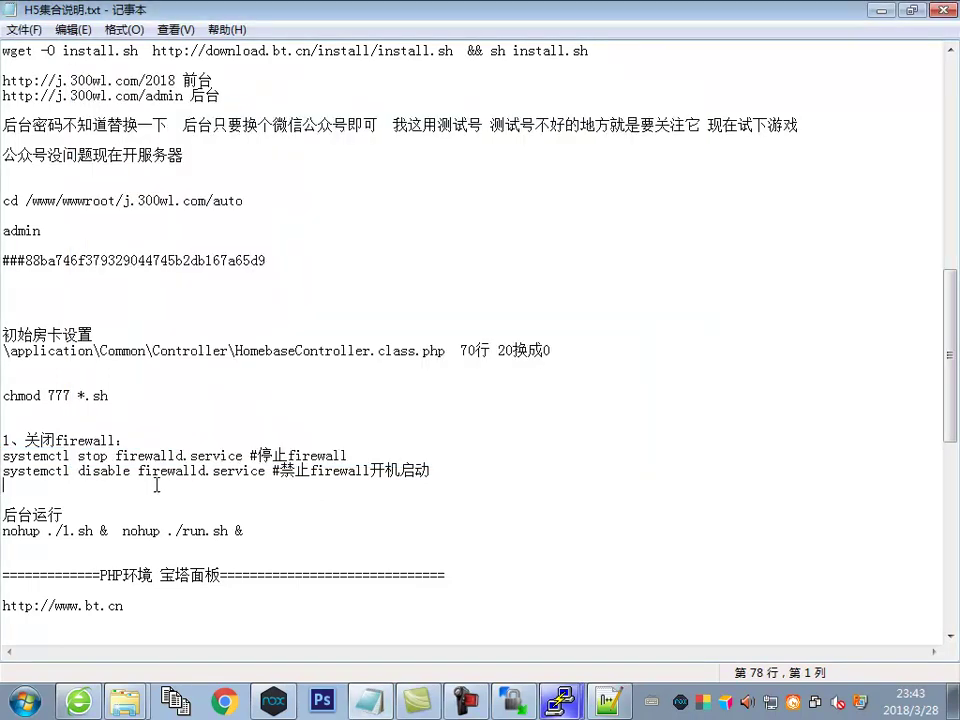
left_click_drag(267, 470, 3, 474)
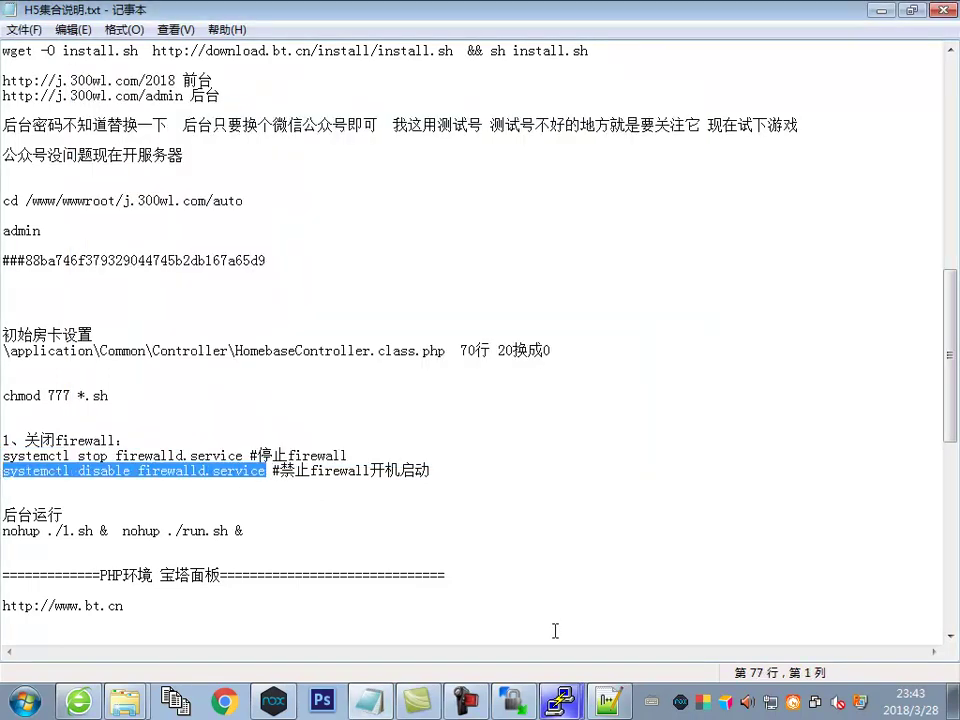
left_click(561, 700)
right_click(456, 304)
key("Return")
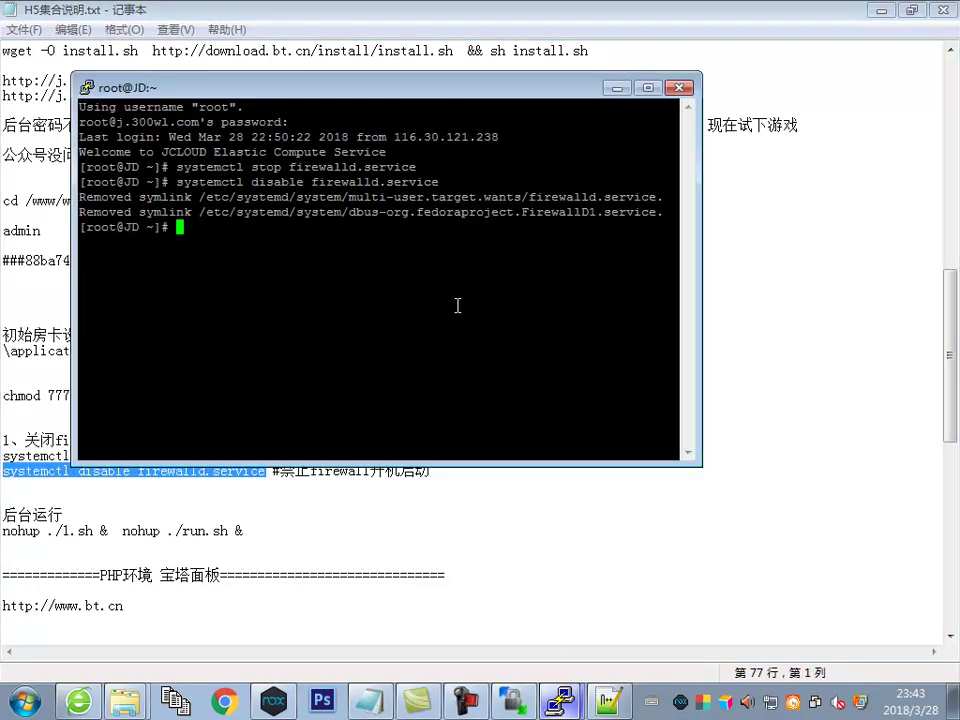
Open 系统设置 > 服务器管理 in the 后台管理中心 browser tab
left_click(79, 700)
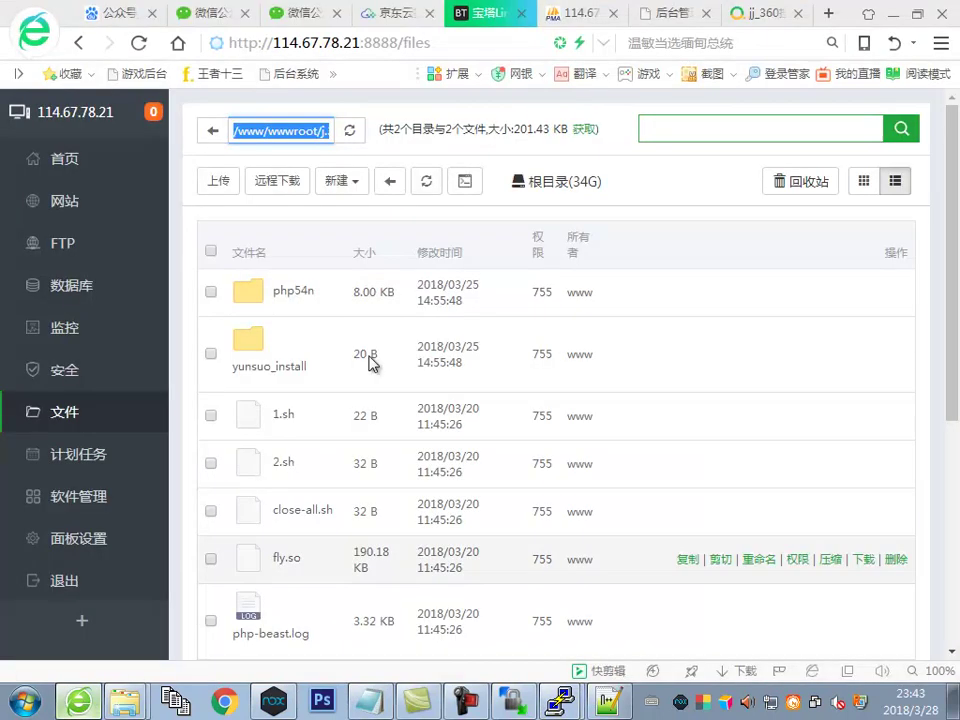
left_click(649, 17)
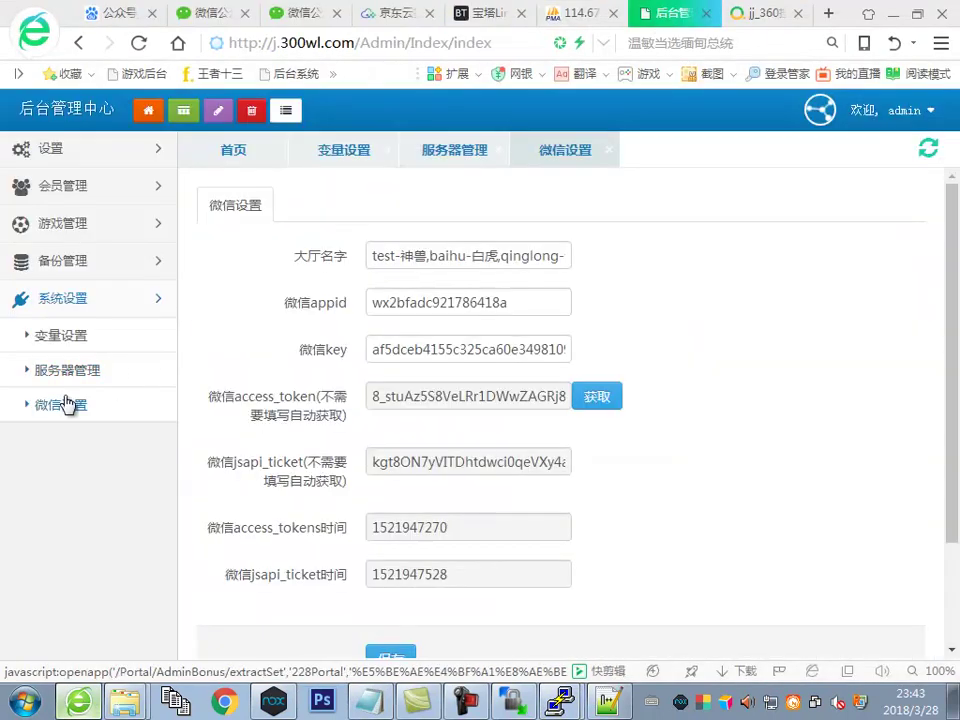
left_click(68, 372)
left_click_drag(403, 362, 444, 379)
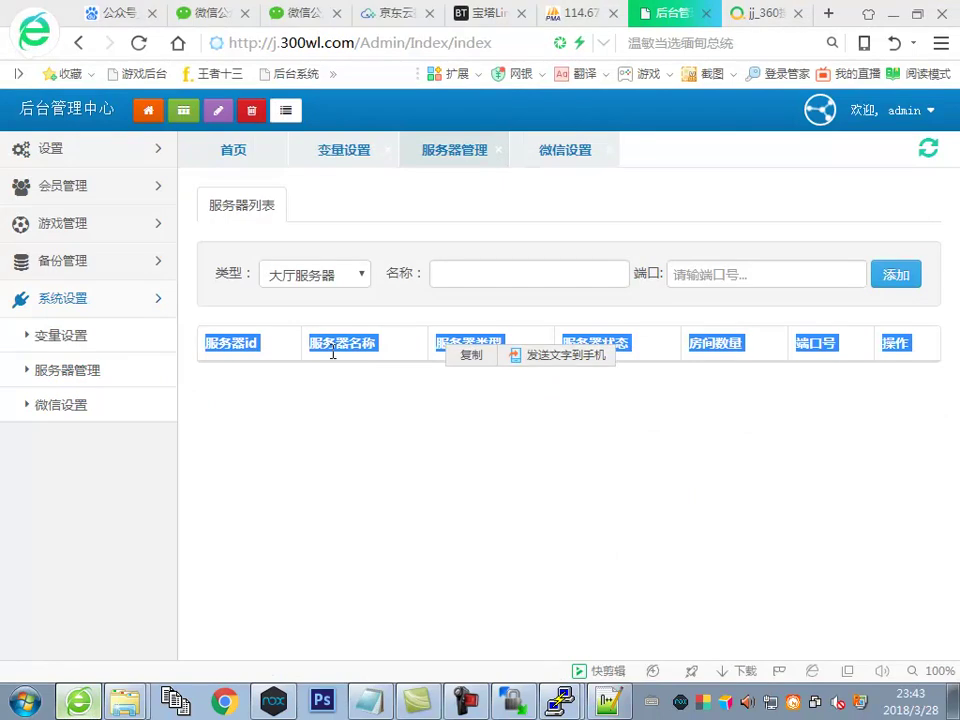
left_click(80, 378)
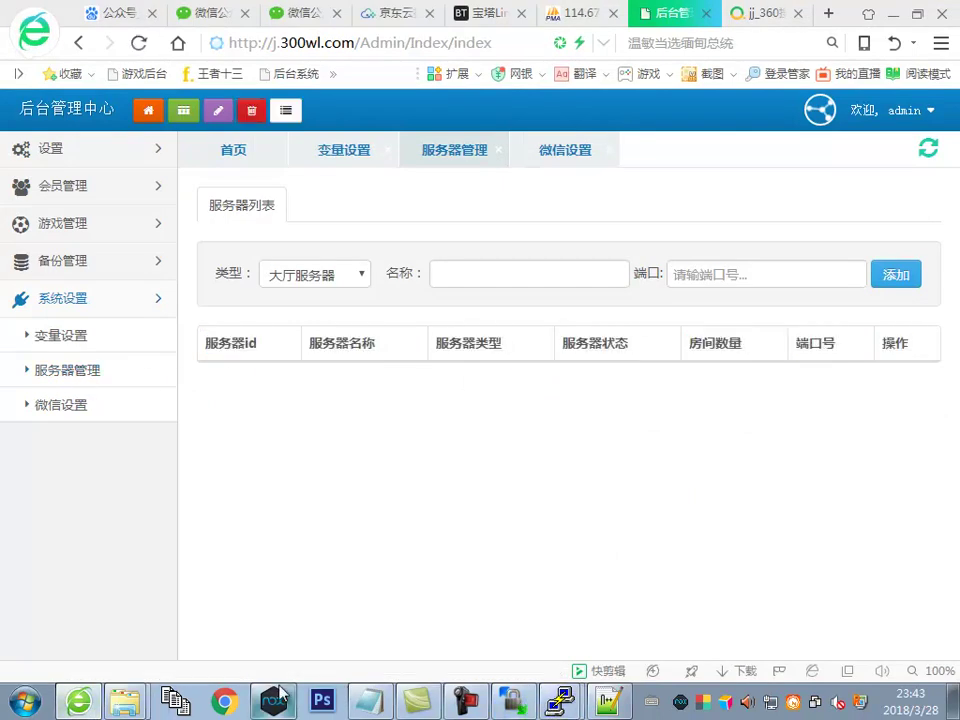
Move the cd line above the chmod 777 *.sh line in the notes and copy it
left_click(608, 703)
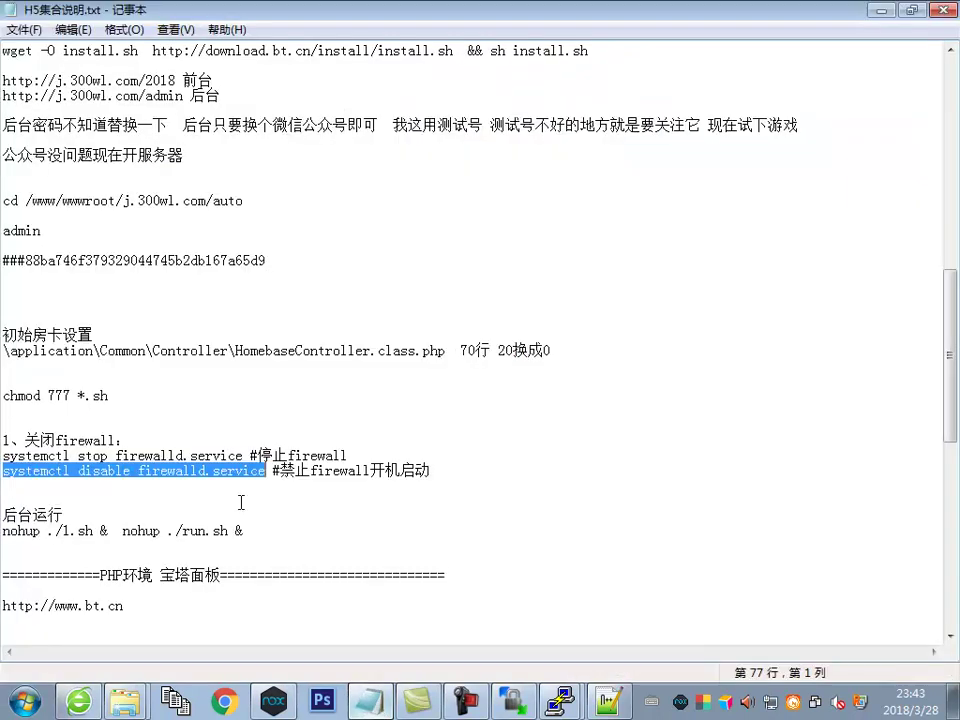
left_click_drag(114, 391, 2, 392)
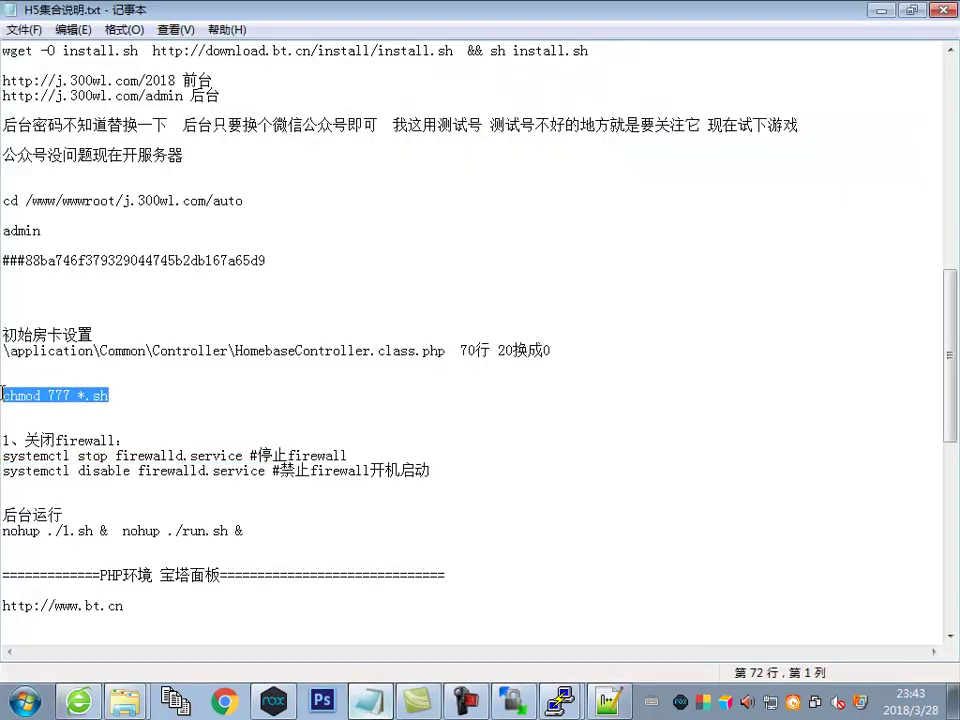
left_click(560, 703)
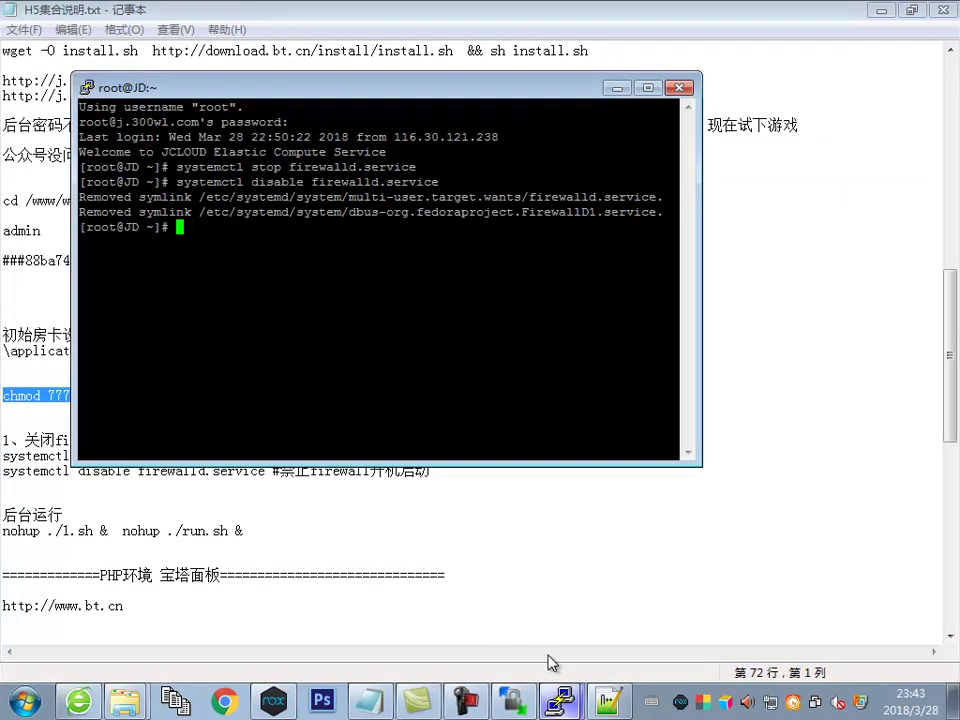
left_click(322, 538)
left_click_drag(240, 196, 3, 201)
left_click_drag(242, 200, 10, 200)
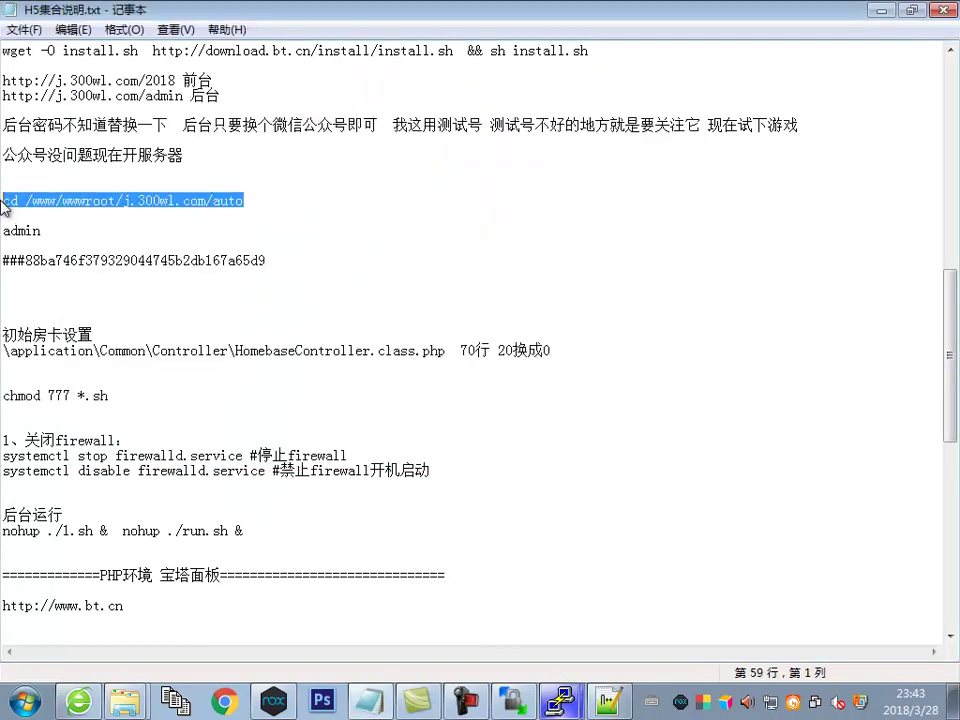
key("ctrl+x")
left_click(35, 376)
key("ctrl+v")
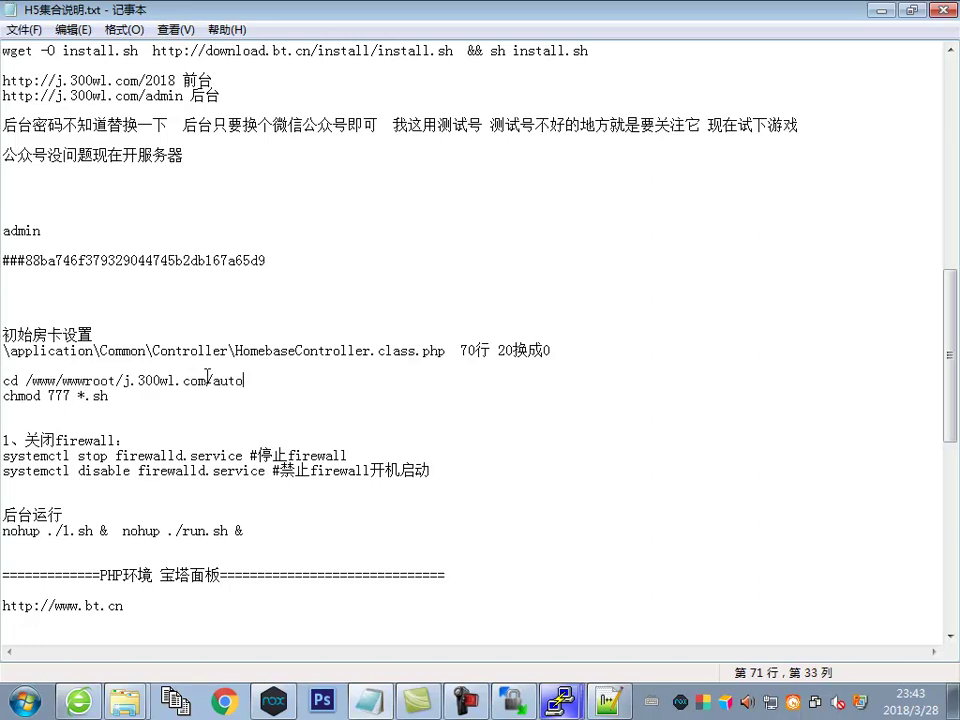
key("Return")
key("Return")
left_click_drag(240, 381, 3, 381)
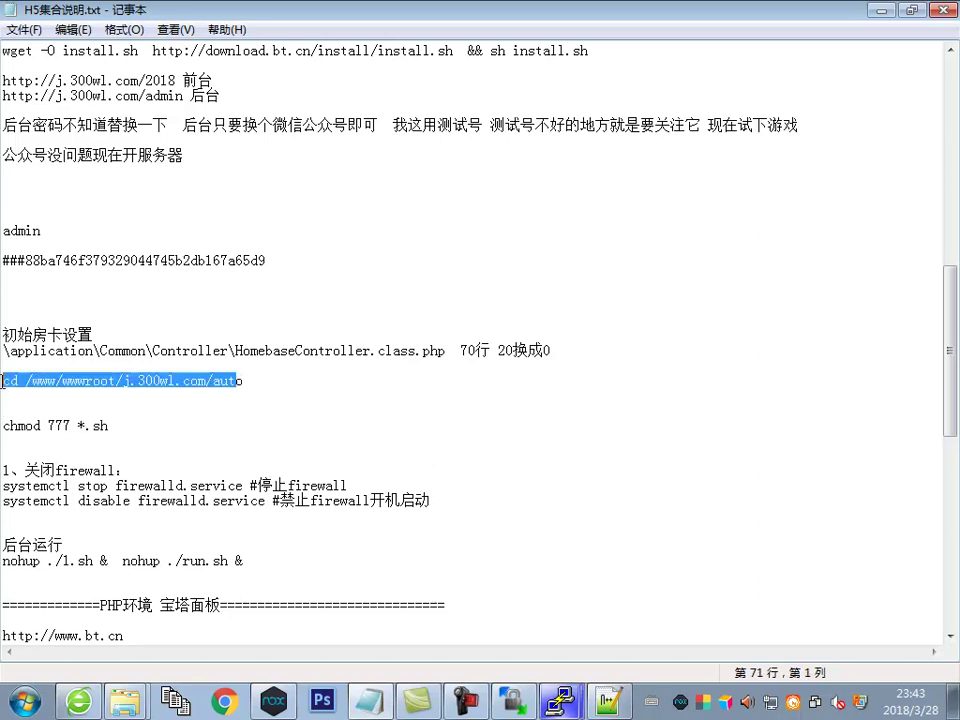
key("ctrl+c")
Change PuTTY's shell into /www/wwwroot/j.300wl.com/auto, correcting the truncated 'aut' path
left_click(560, 700)
right_click(507, 362)
key("Return")
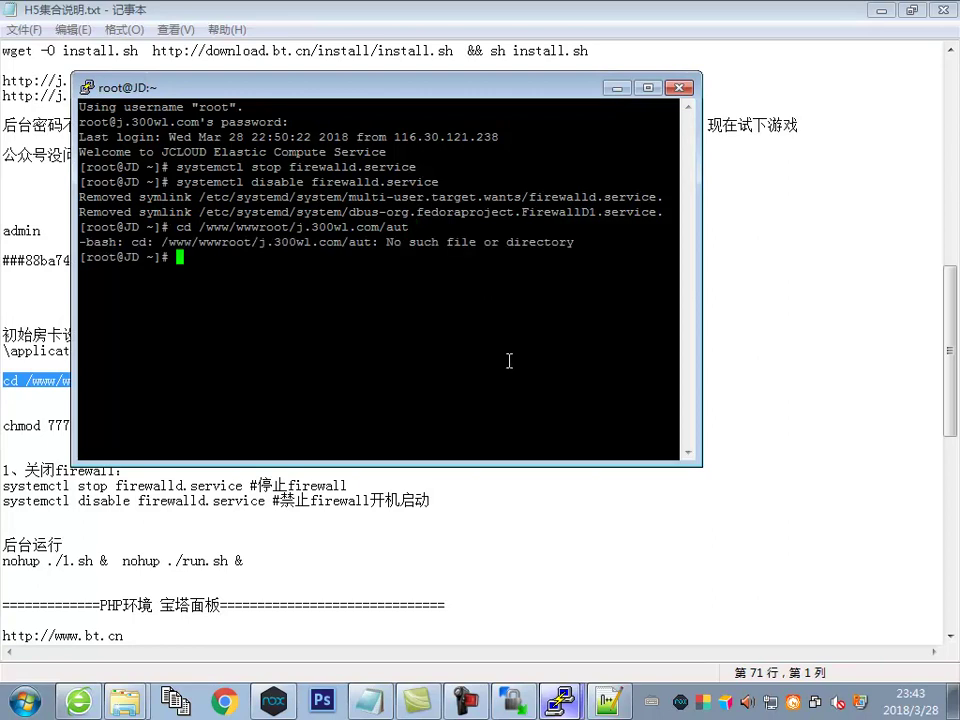
right_click(438, 267)
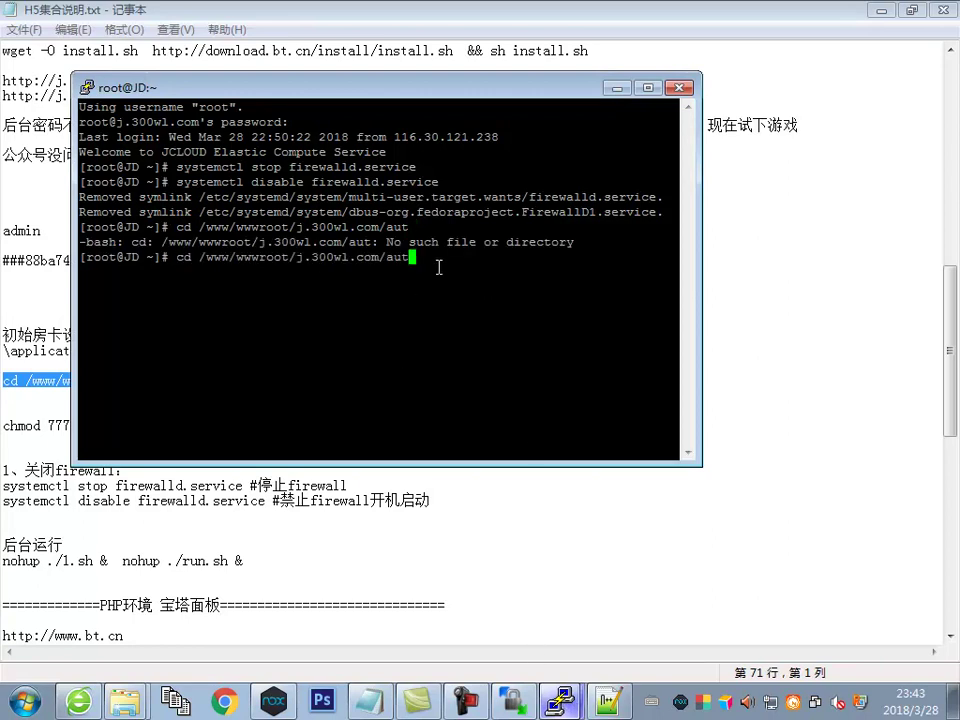
key("Return")
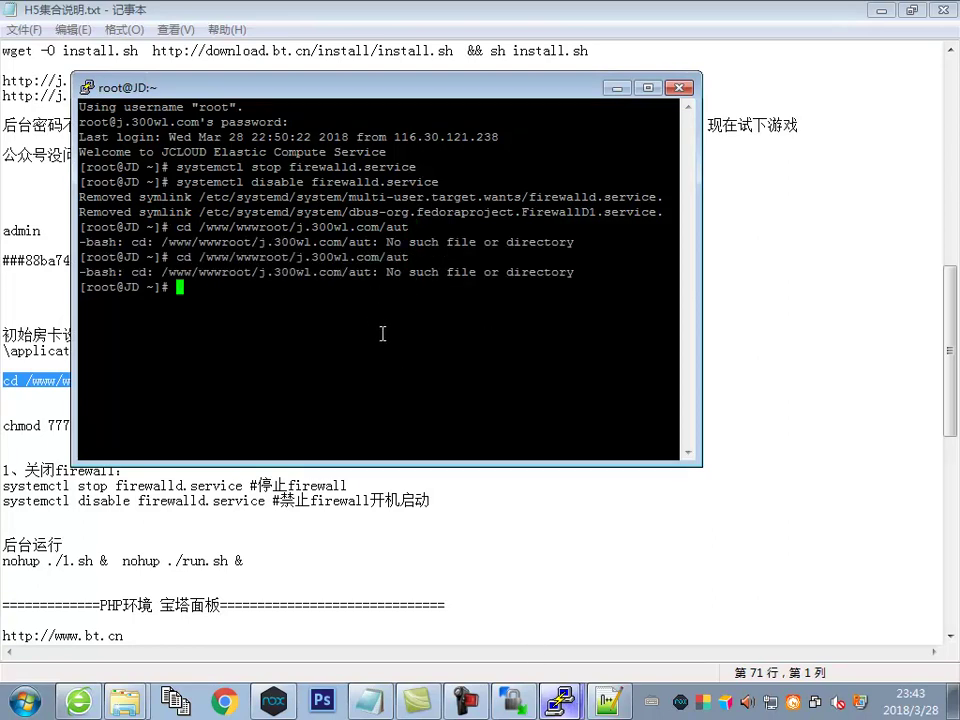
right_click(382, 334)
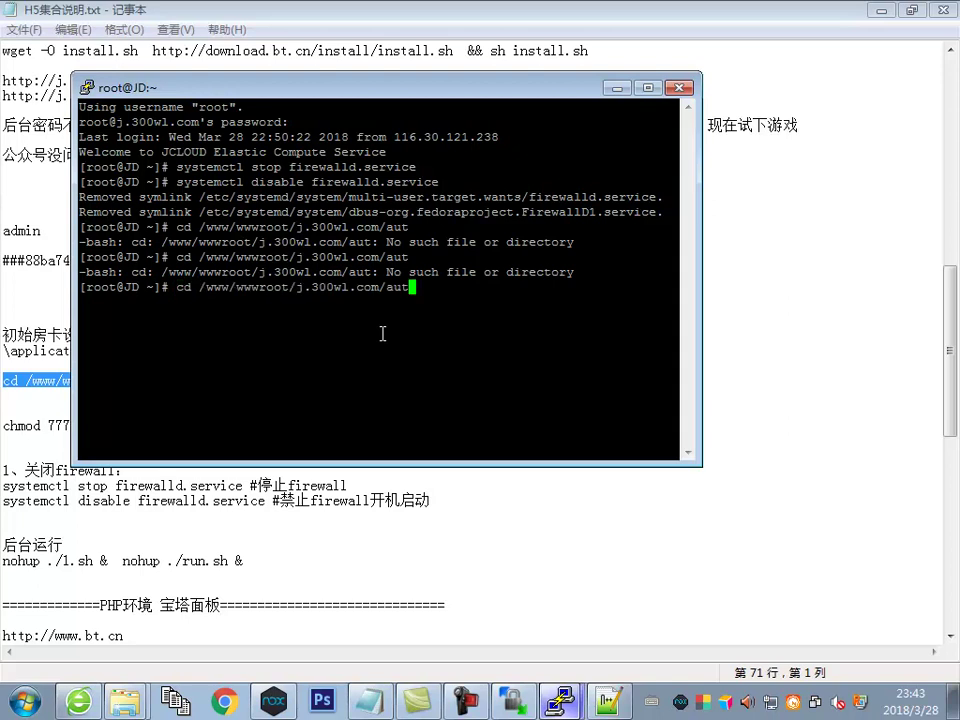
key("Return")
left_click_drag(334, 97, 562, 112)
left_click_drag(250, 389, 2, 381)
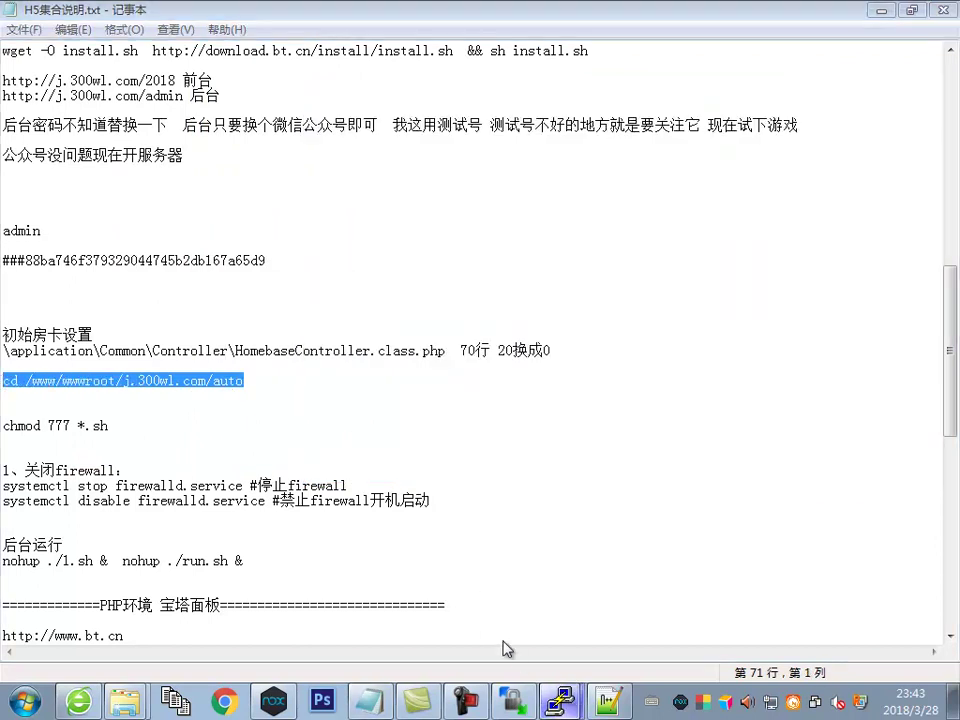
In PuTTY, enter the auto folder and make its shell scripts executable with chmod 777 *.sh
left_click(562, 700)
right_click(446, 332)
key("Return")
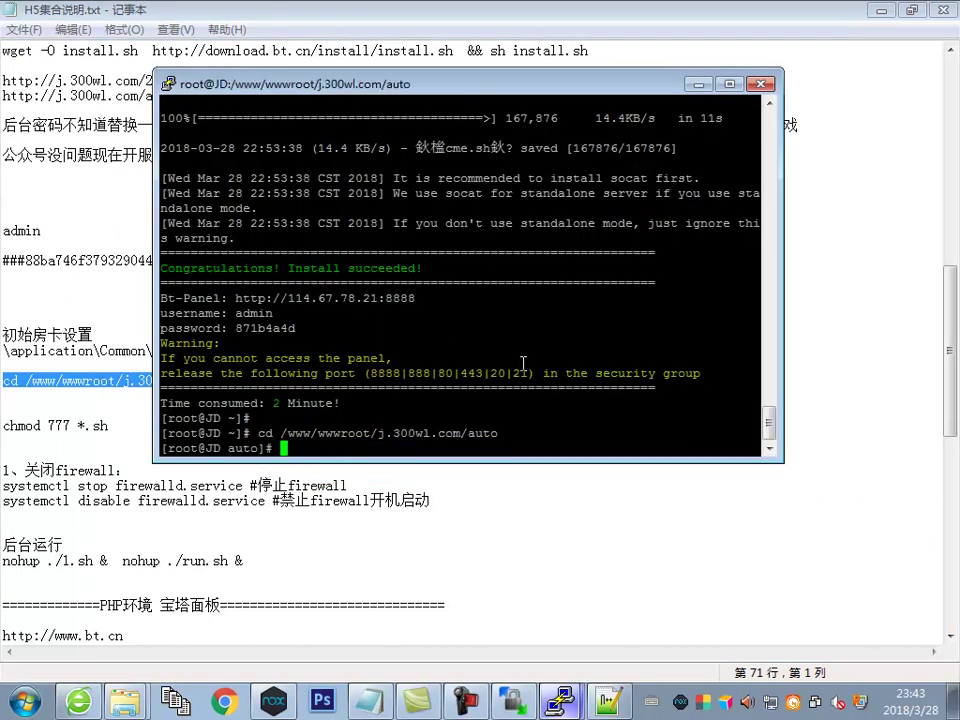
left_click(252, 502)
left_click_drag(112, 426, 2, 426)
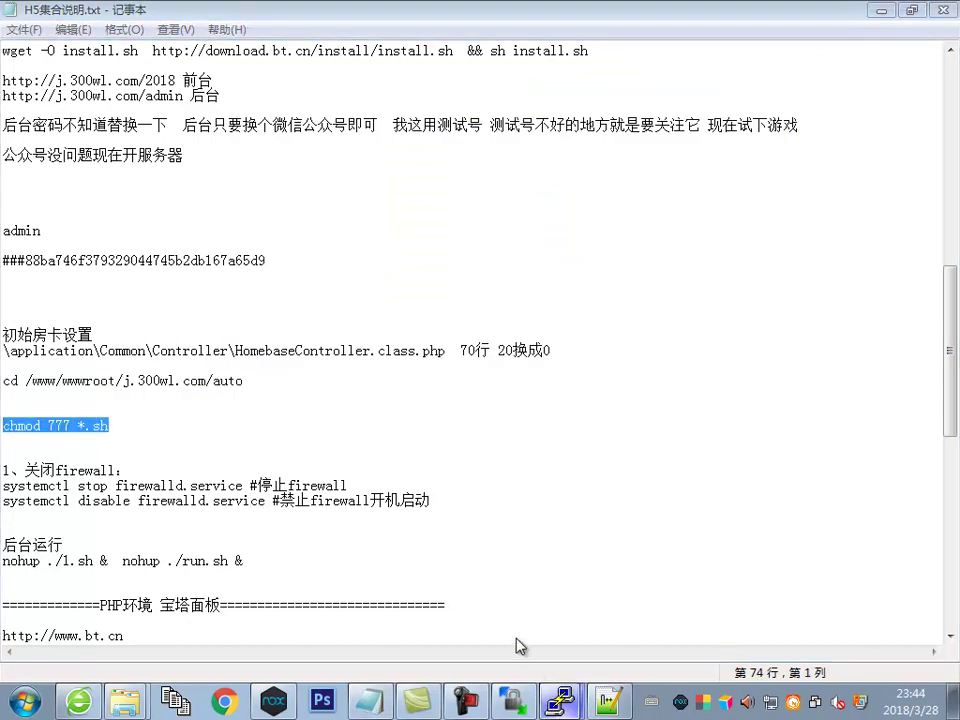
key("alt+Tab")
right_click(496, 282)
key("Return")
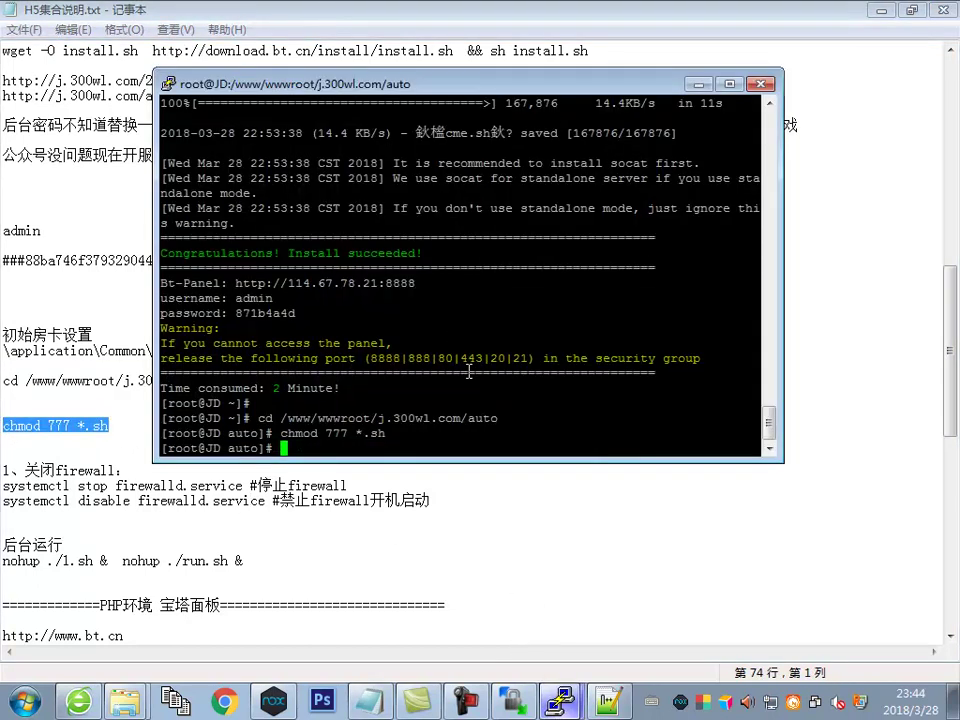
In the setup notes, split nohup ./1.sh & and nohup ./run.sh & onto separate lines
left_click(208, 528)
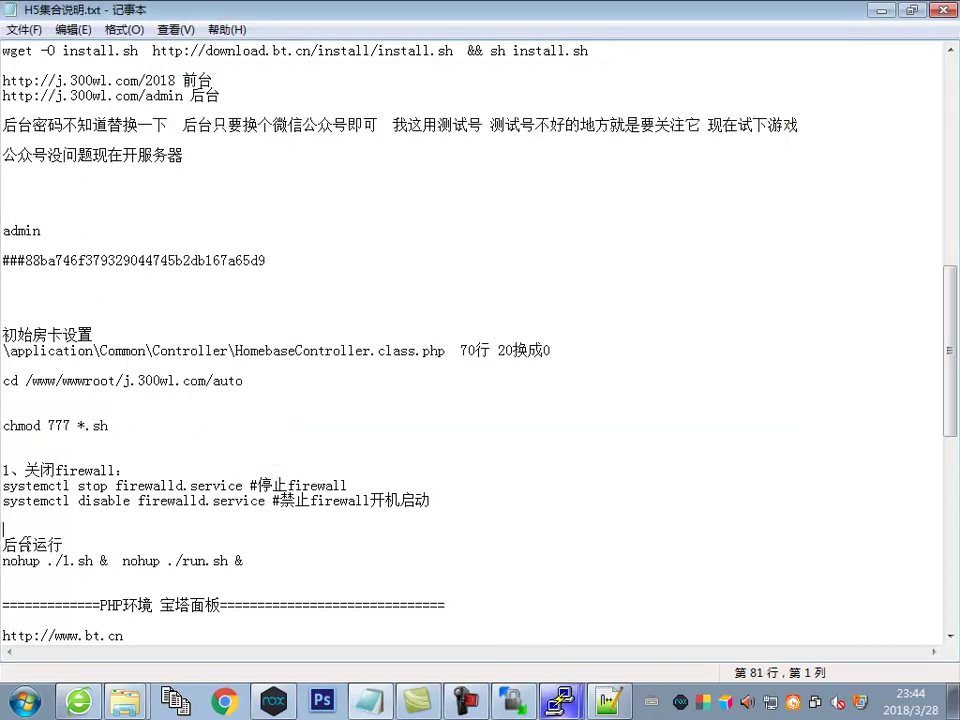
double_click(40, 545)
left_click(94, 561)
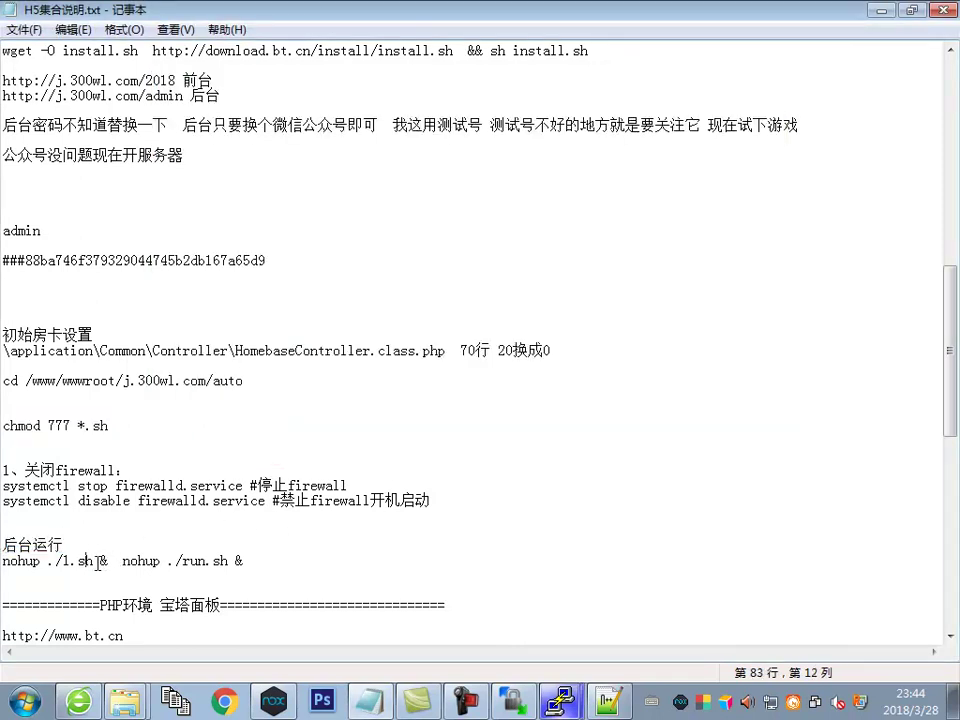
left_click_drag(109, 561, 1, 561)
left_click(112, 561)
key("Return")
left_click_drag(21, 570, 2, 575)
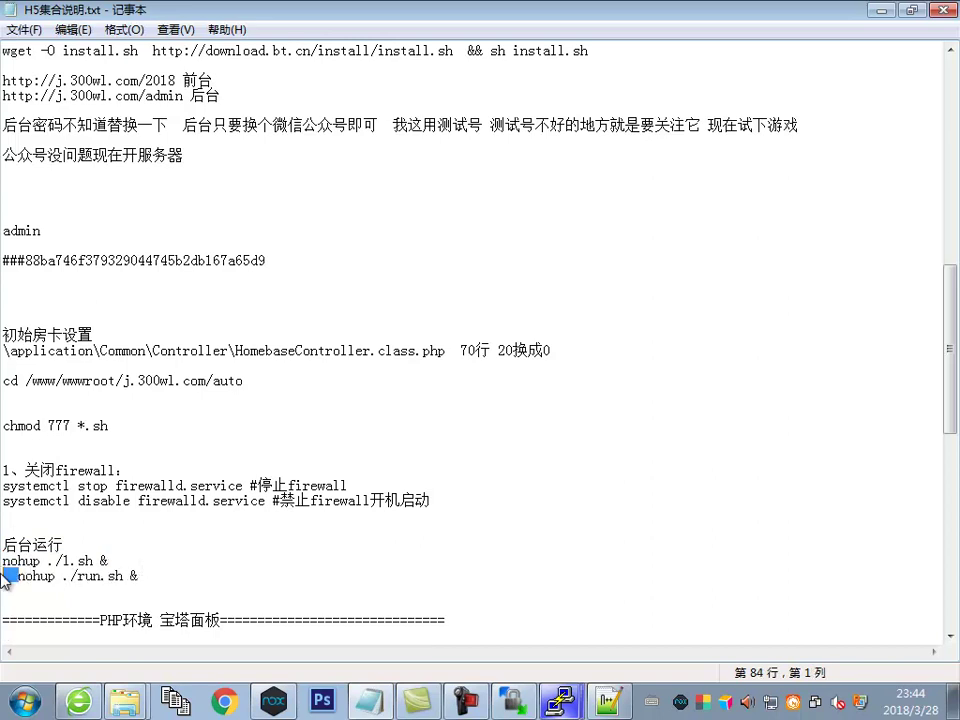
key("Delete")
left_click_drag(101, 561, 2, 561)
left_click_drag(109, 561, 2, 561)
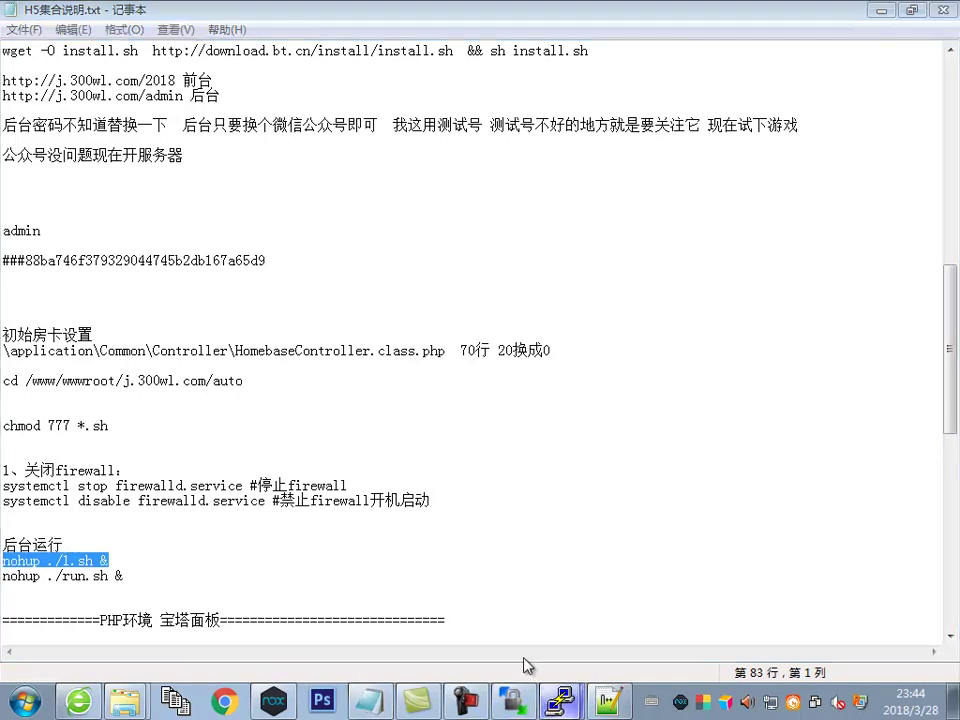
Run nohup ./1.sh & and nohup ./run.sh & to start both scripts in the background
left_click(561, 702)
key("shift+Insert")
key("Return")
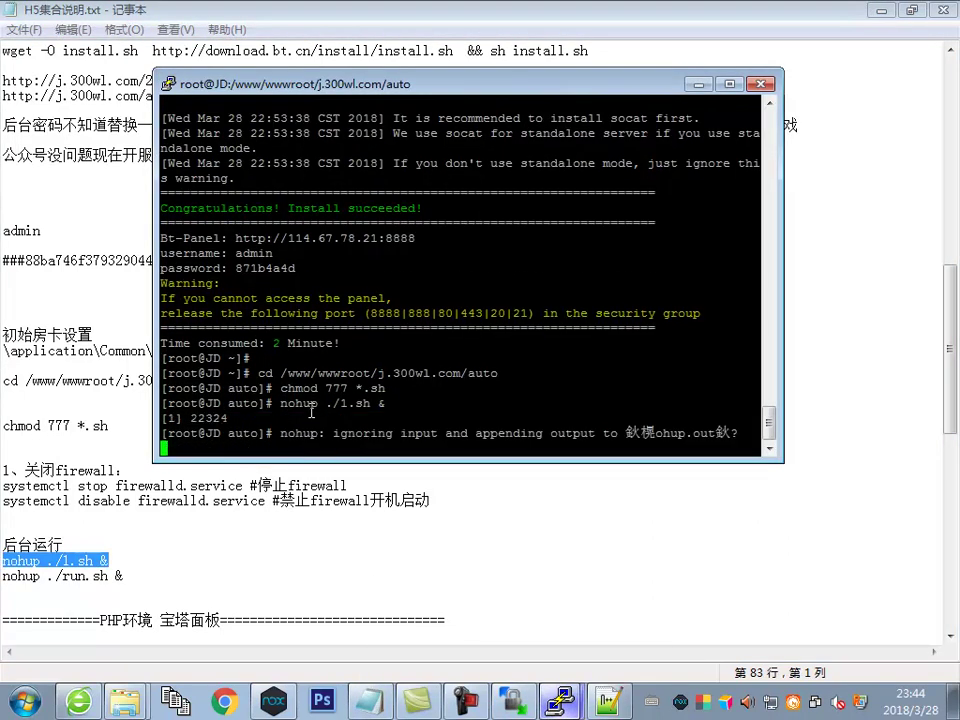
left_click_drag(120, 575, 2, 575)
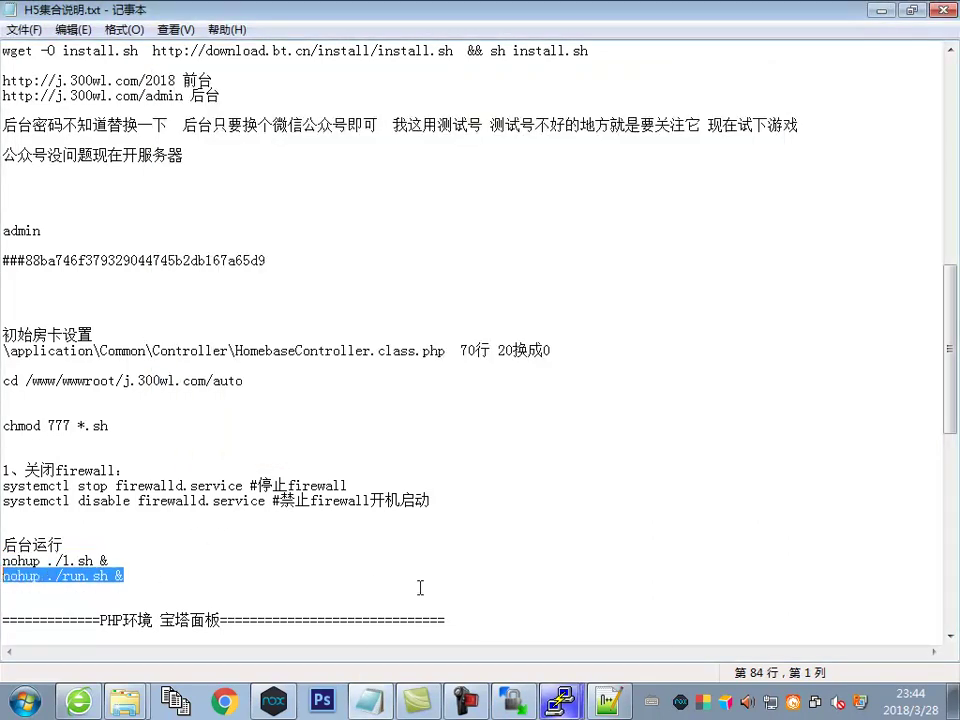
left_click(561, 702)
key("shift+Insert")
key("Return")
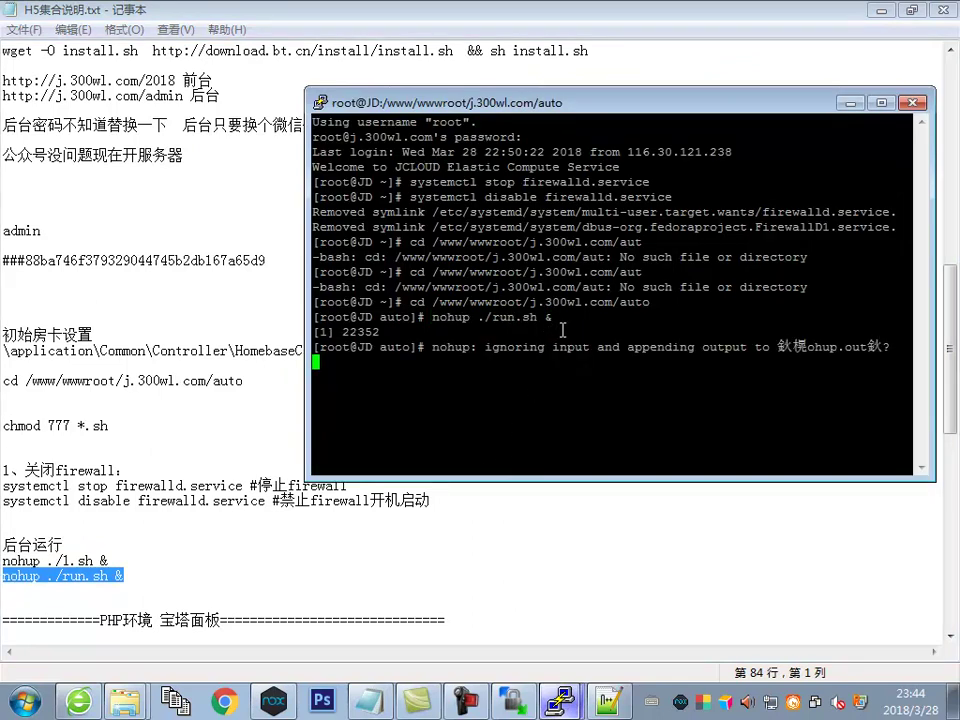
Check that the 服务器管理 servers on ports 6487–6500 are all 开启, then return to WeChat
left_click(79, 702)
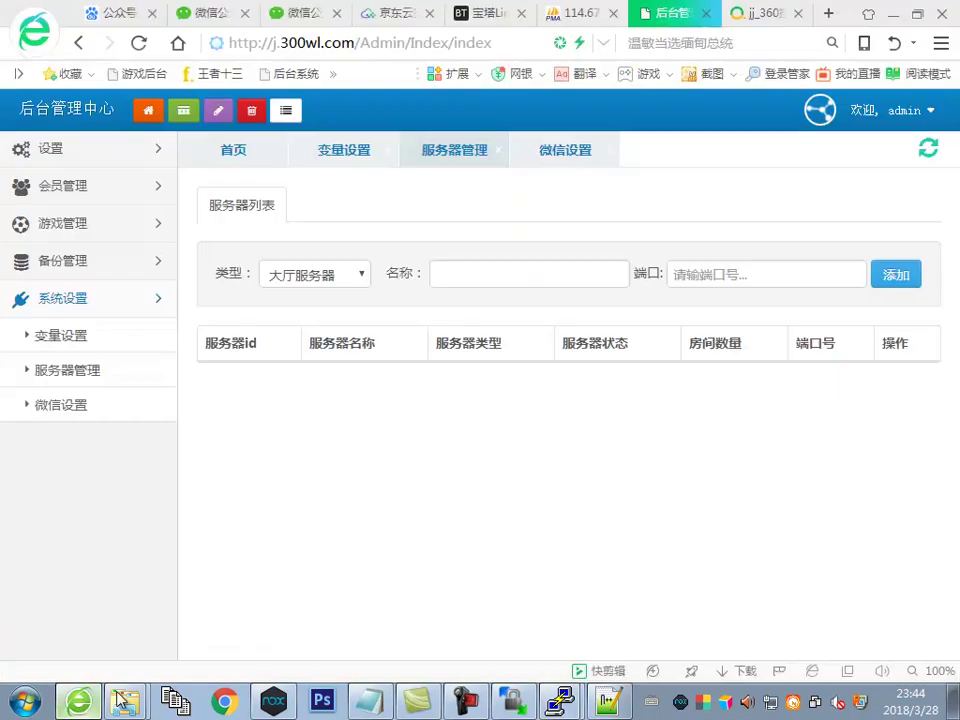
left_click(79, 381)
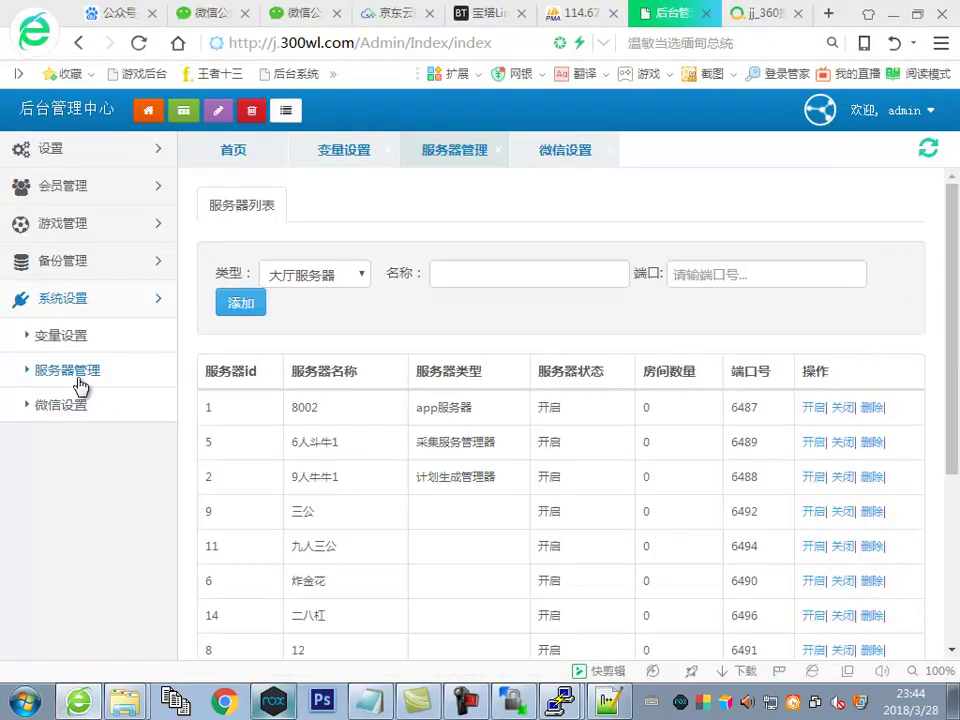
scroll(581, 435, "down", 5)
left_click_drag(641, 229, 580, 440)
left_click(581, 440)
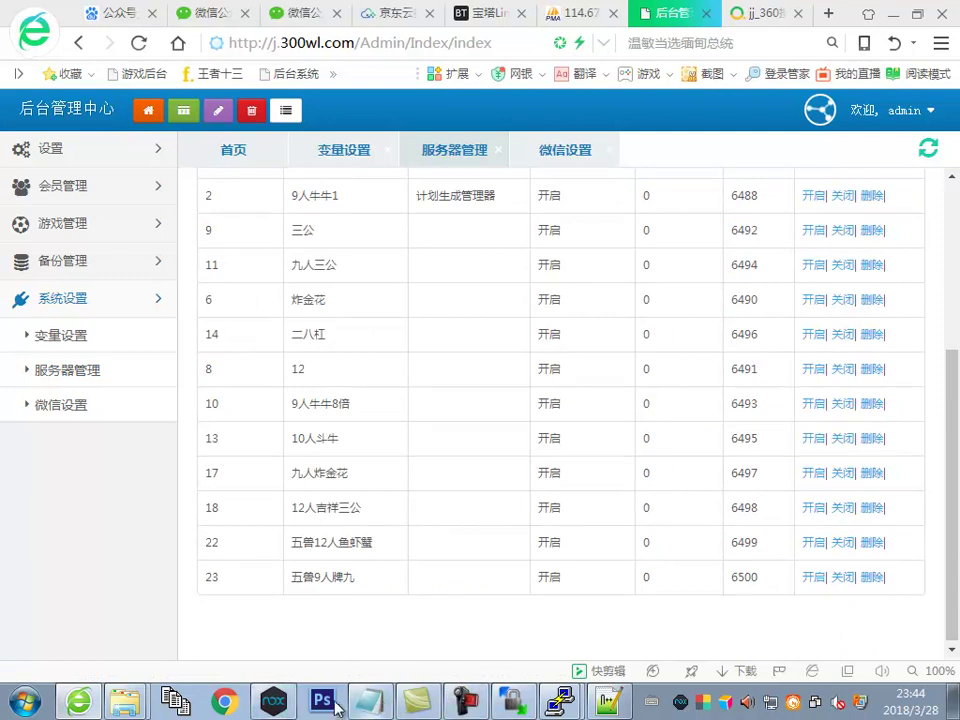
left_click(273, 702)
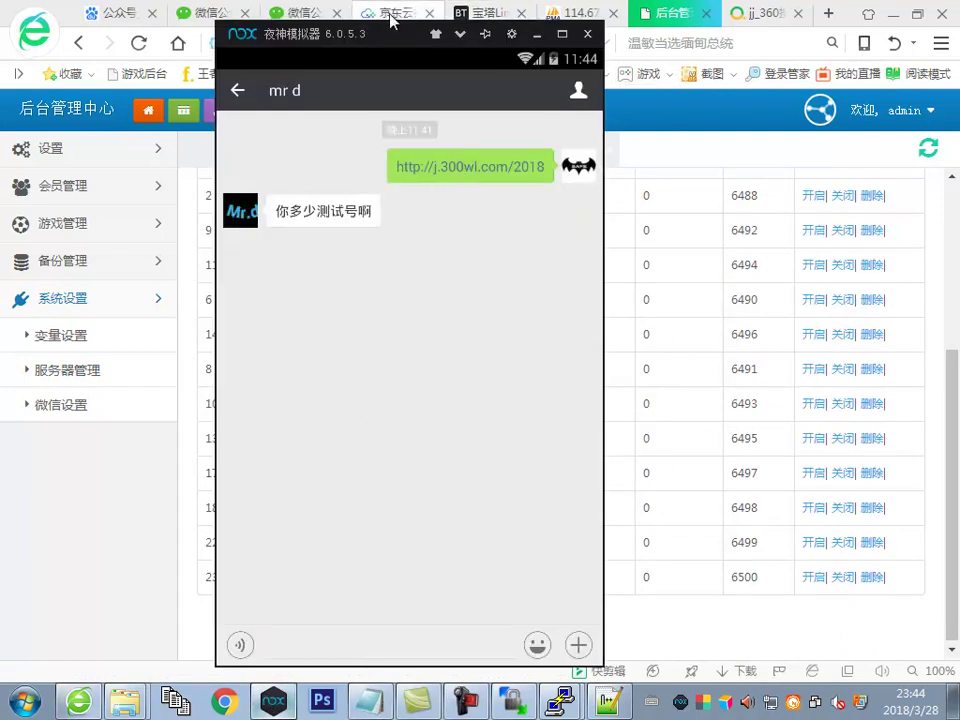
Open the game link from the WeChat chat in Nox, reopening it once
left_click(300, 18)
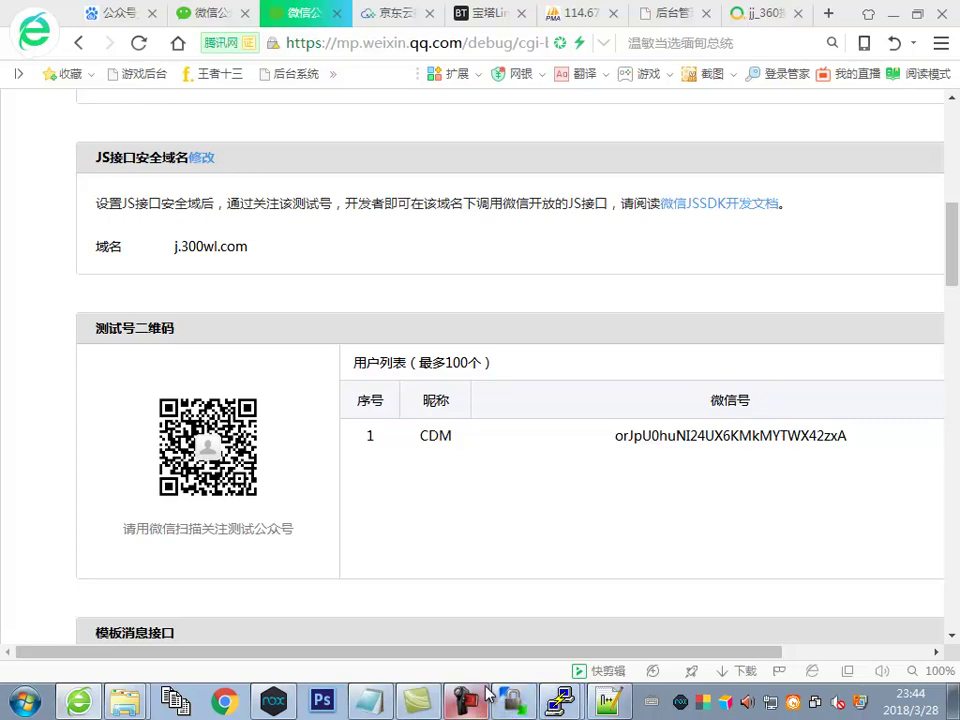
left_click(273, 701)
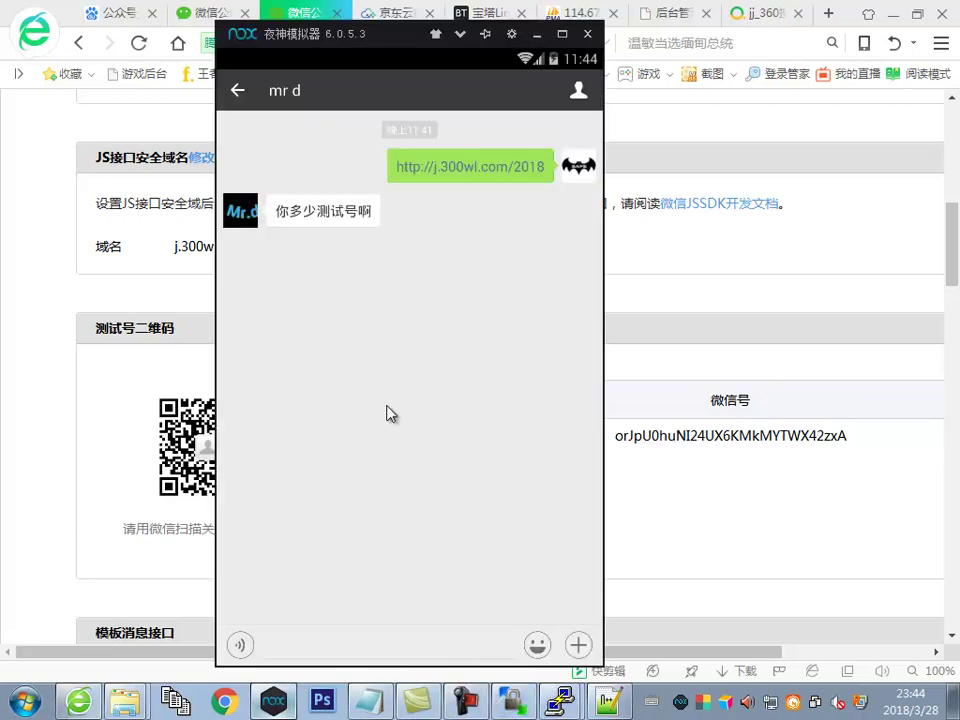
left_click(450, 166)
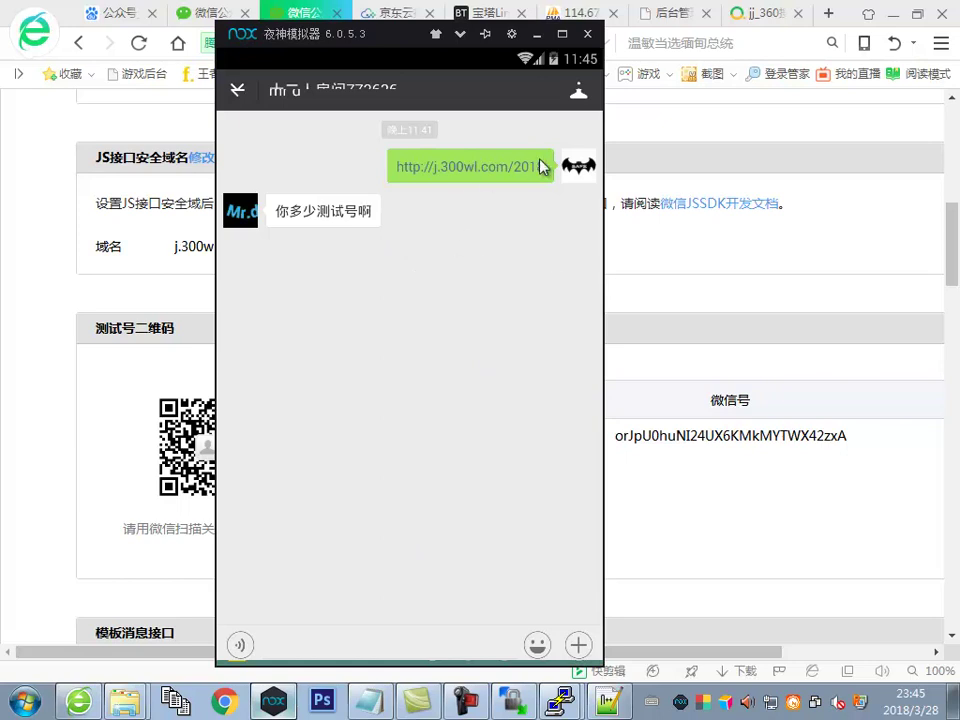
left_click(237, 90)
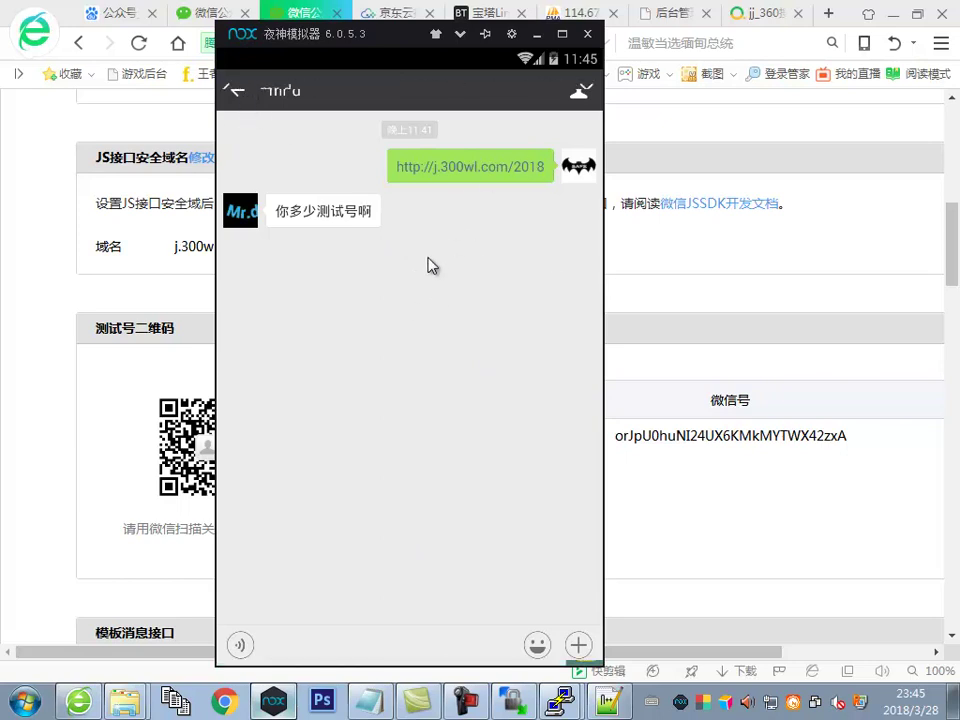
left_click(492, 172)
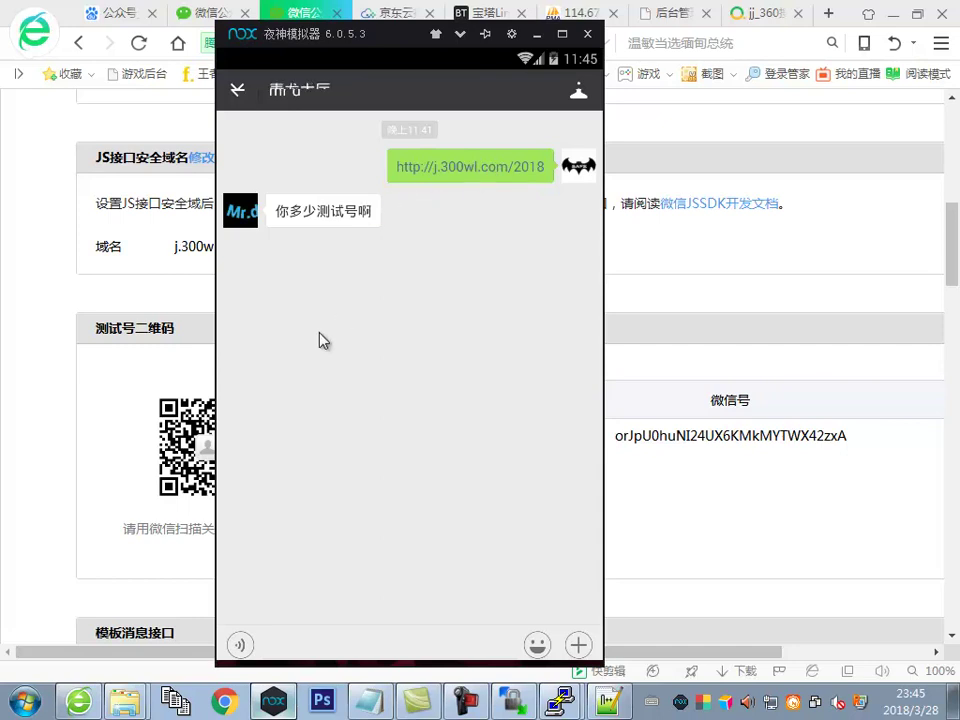
Show the 所有会员 list, where the newest WeChat member holds 18 房卡
left_click(88, 261)
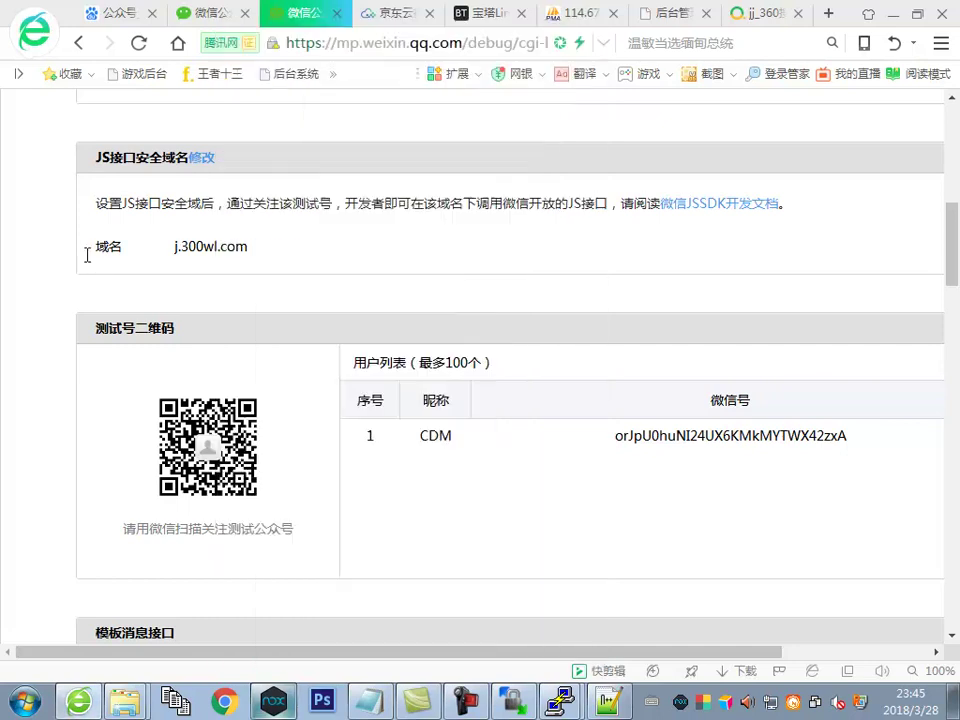
left_click(655, 20)
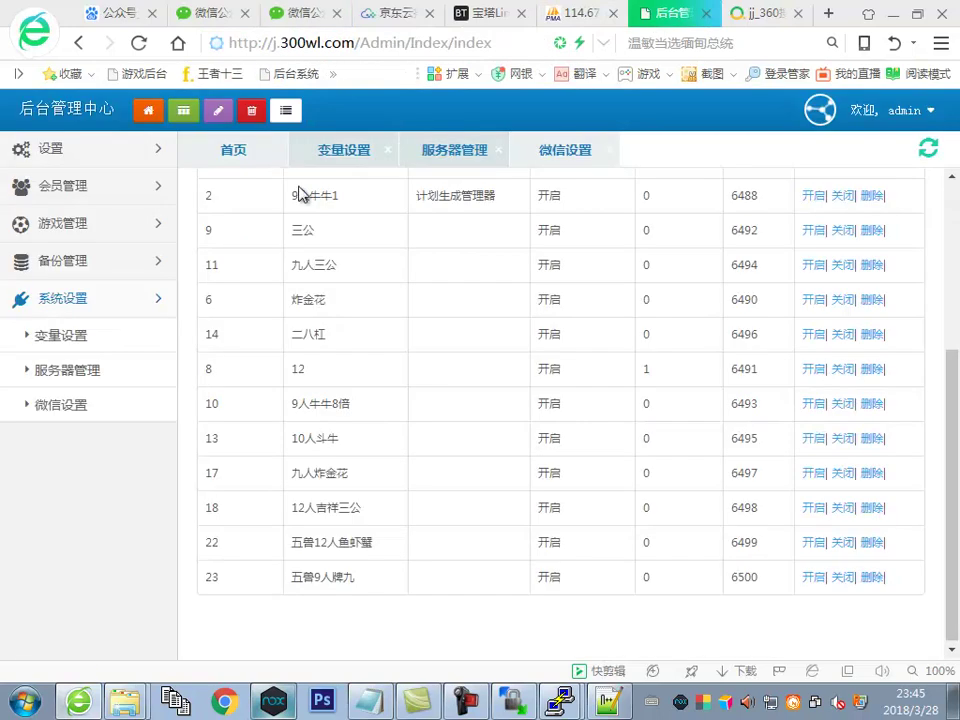
left_click(88, 200)
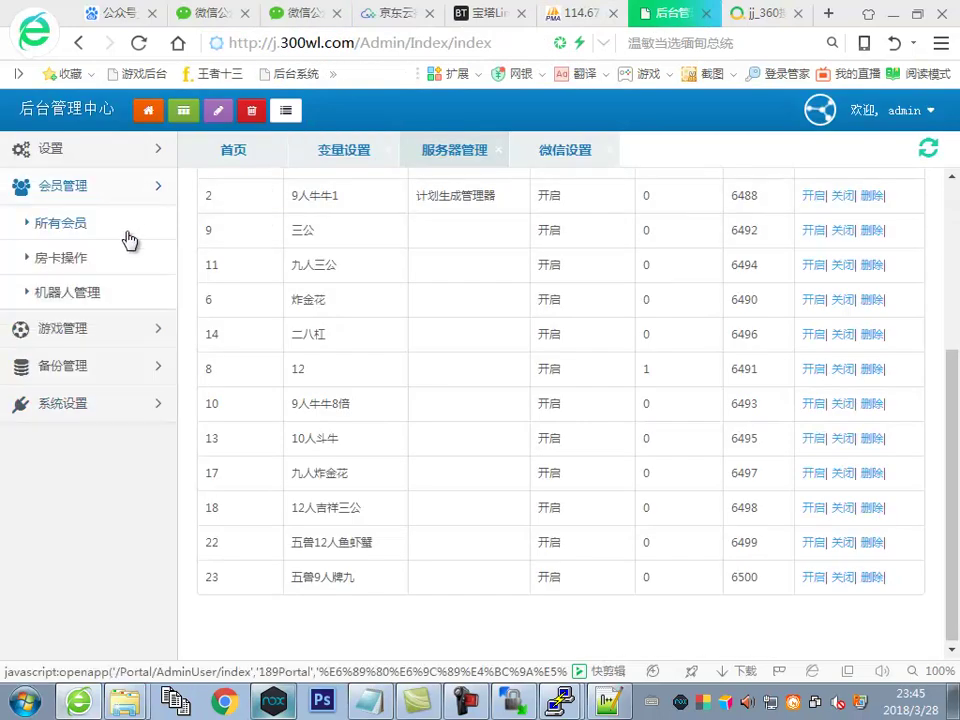
left_click(75, 224)
Give member ID 696 999999 房卡 through the 房卡操作 form
double_click(216, 548)
key("ctrl+c")
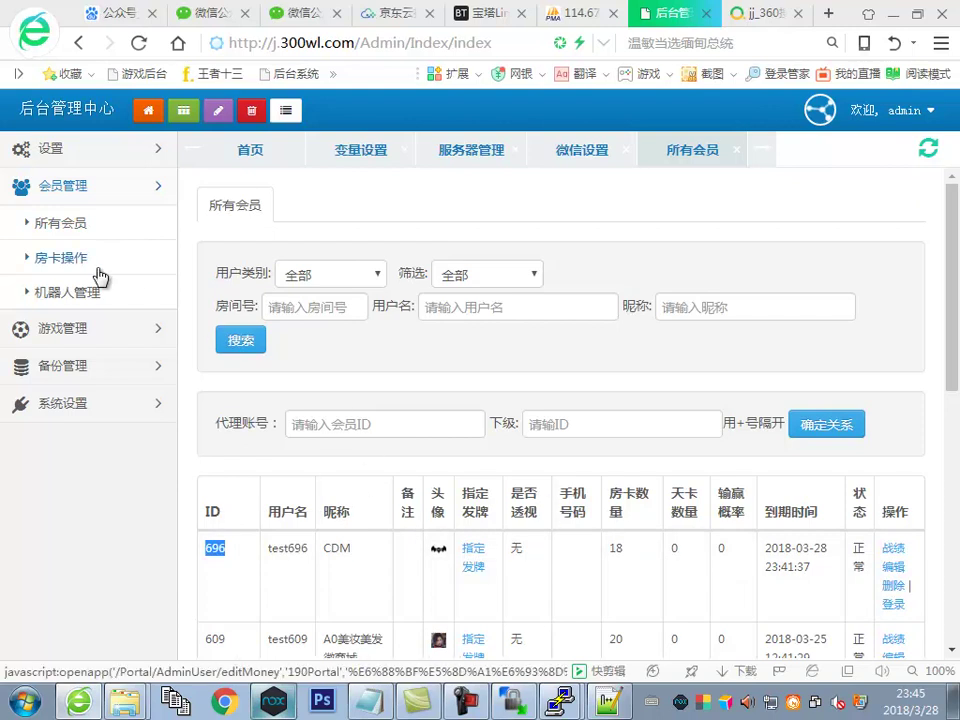
left_click(66, 257)
left_click(604, 277)
key("ctrl+v")
left_click(759, 273)
type("999999")
left_click(437, 302)
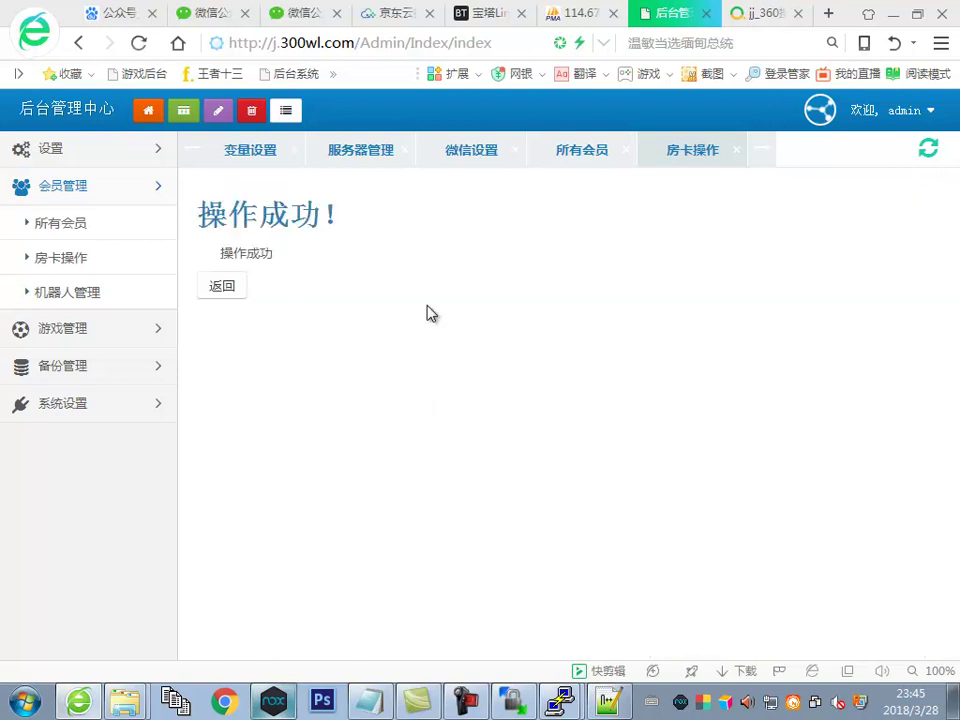
left_click(271, 698)
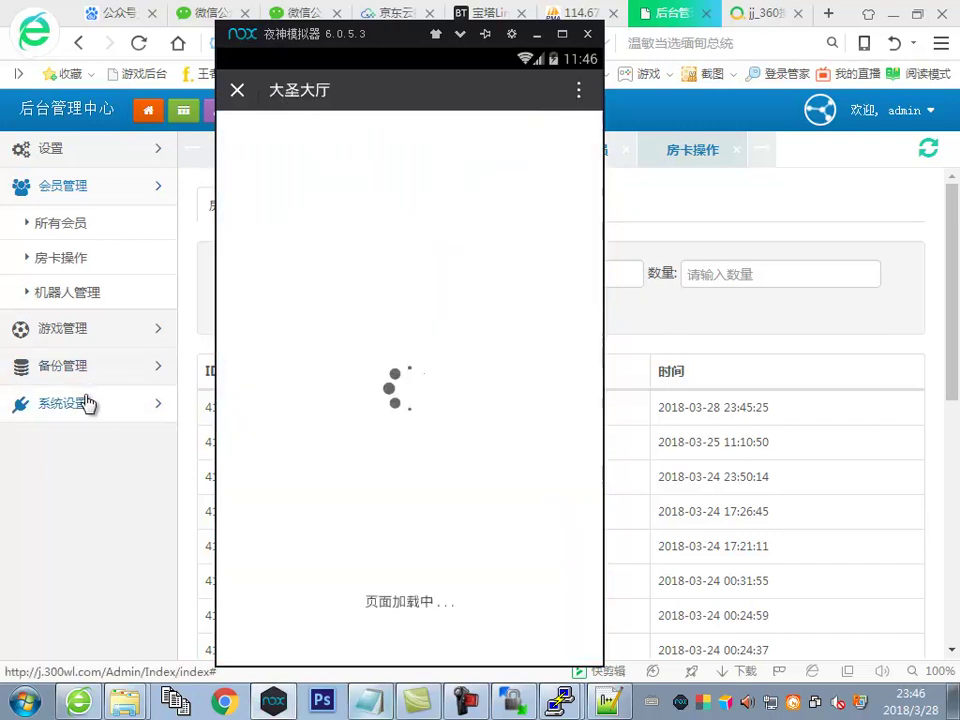
Show the 服务器管理 list and close both PuTTY sessions
left_click(88, 403)
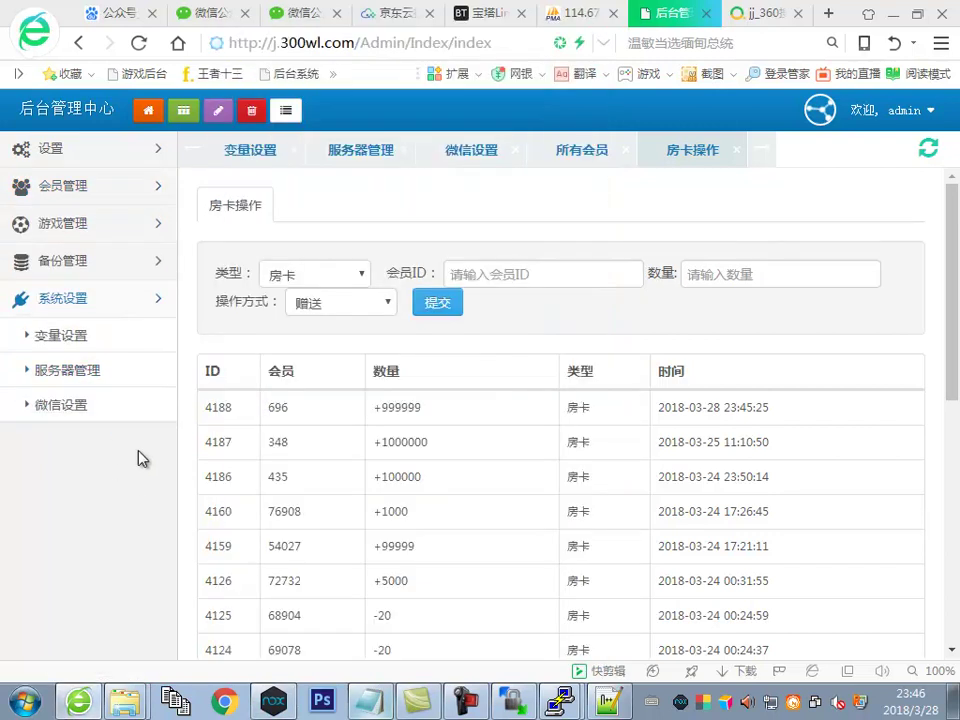
left_click(86, 370)
scroll(574, 467, "down", 3)
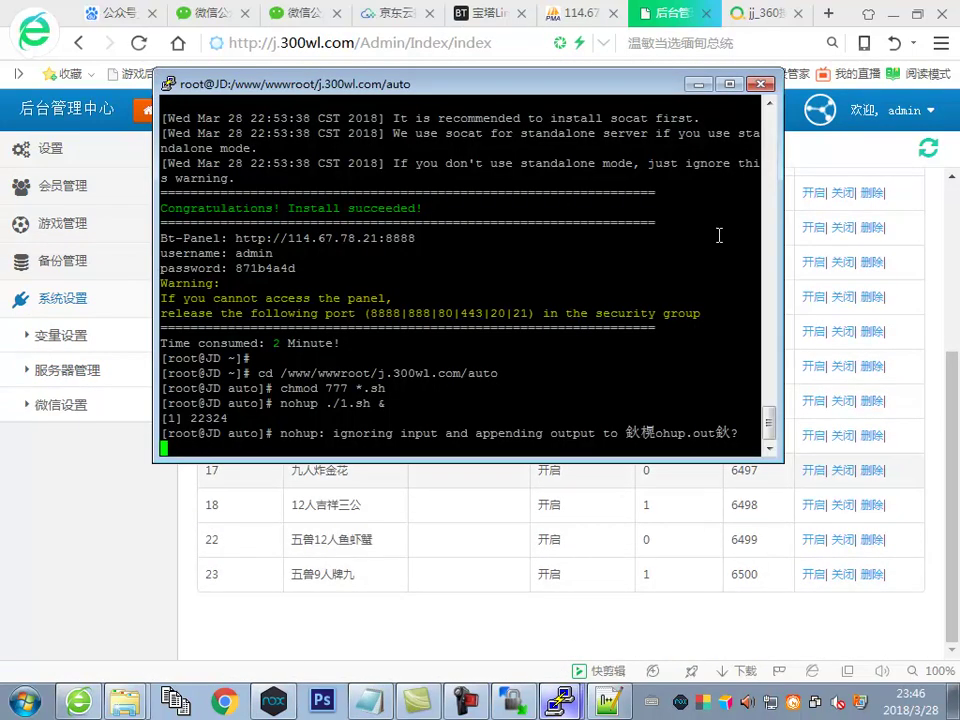
left_click(560, 701)
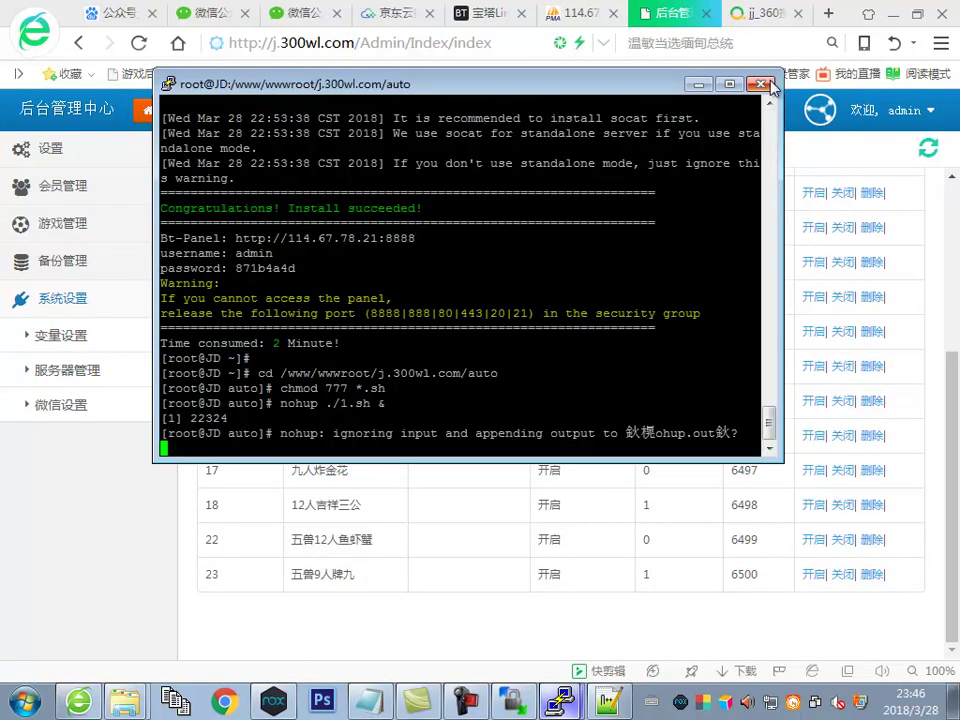
left_click(768, 85)
left_click(510, 420)
left_click(912, 103)
left_click(500, 420)
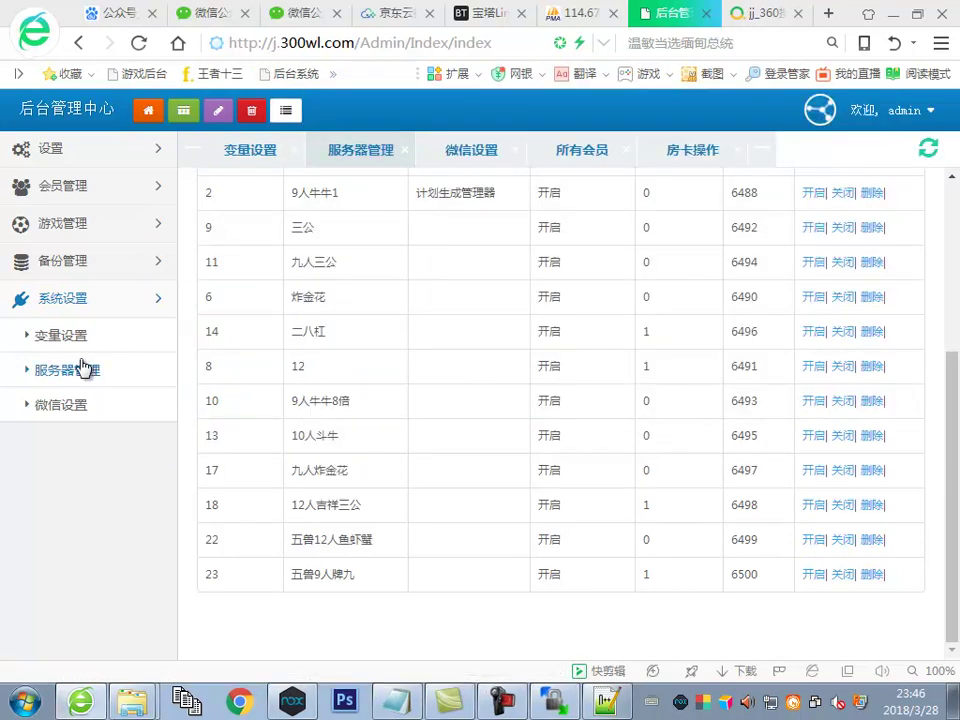
Reload the server list to confirm ports 6487–6500 remain 开启, then check the game
left_click(84, 368)
scroll(620, 395, "down", 4)
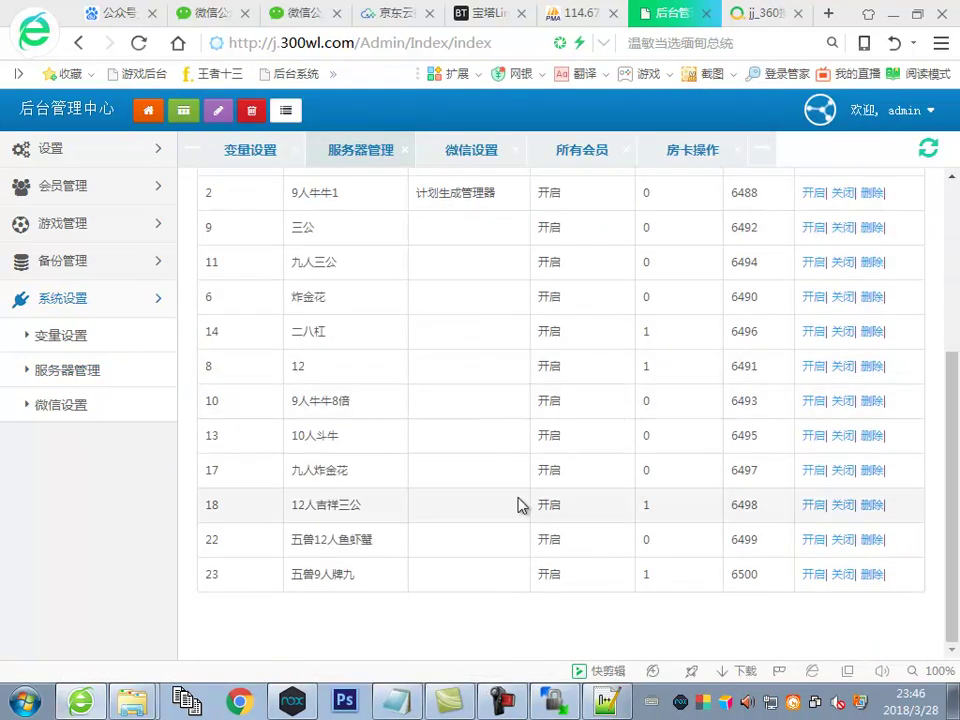
scroll(694, 411, "up", 4)
scroll(673, 418, "down", 4)
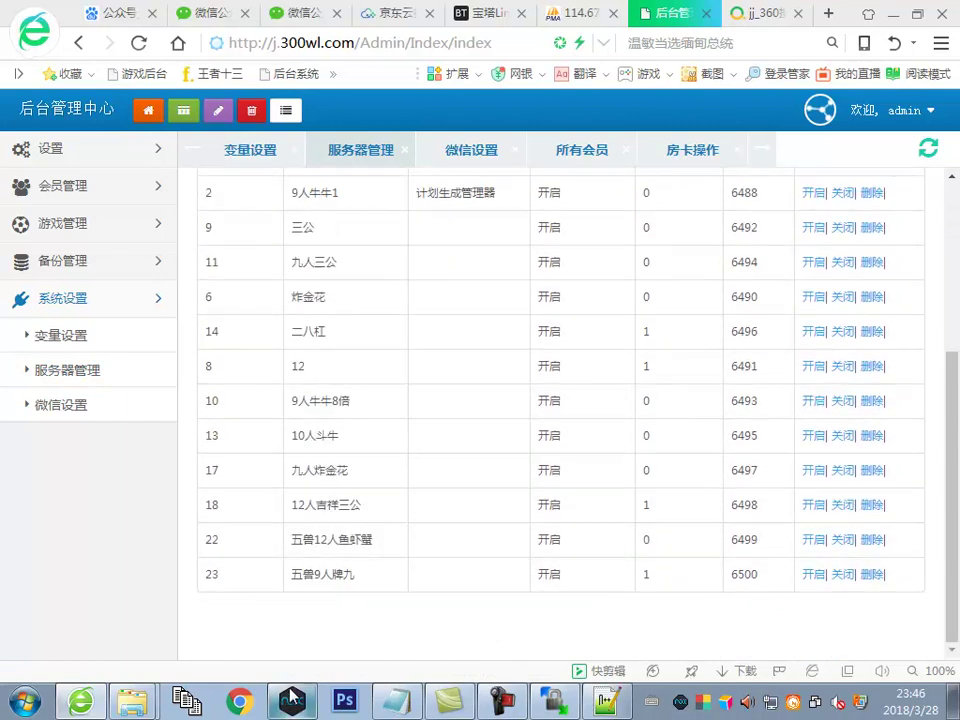
left_click(290, 697)
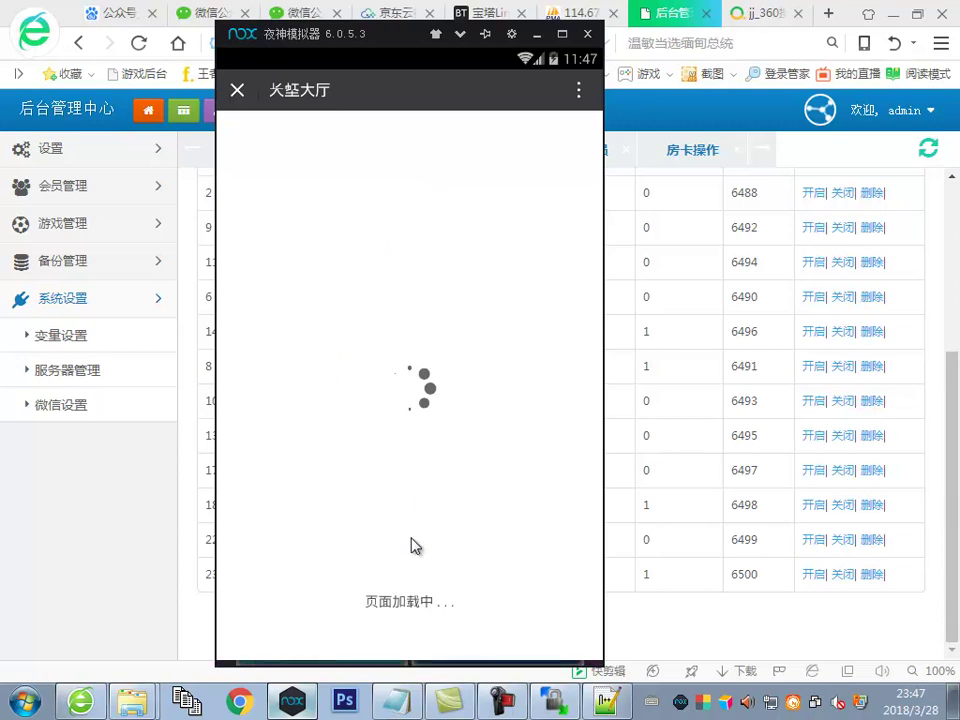
Paste the games list (6，9，12人牛牛 金花 鱼虾蟹 牌九 三公 二八杆) above 初始房卡设置 and add 这些都没问题
left_click(396, 701)
scroll(277, 298, "up", 10)
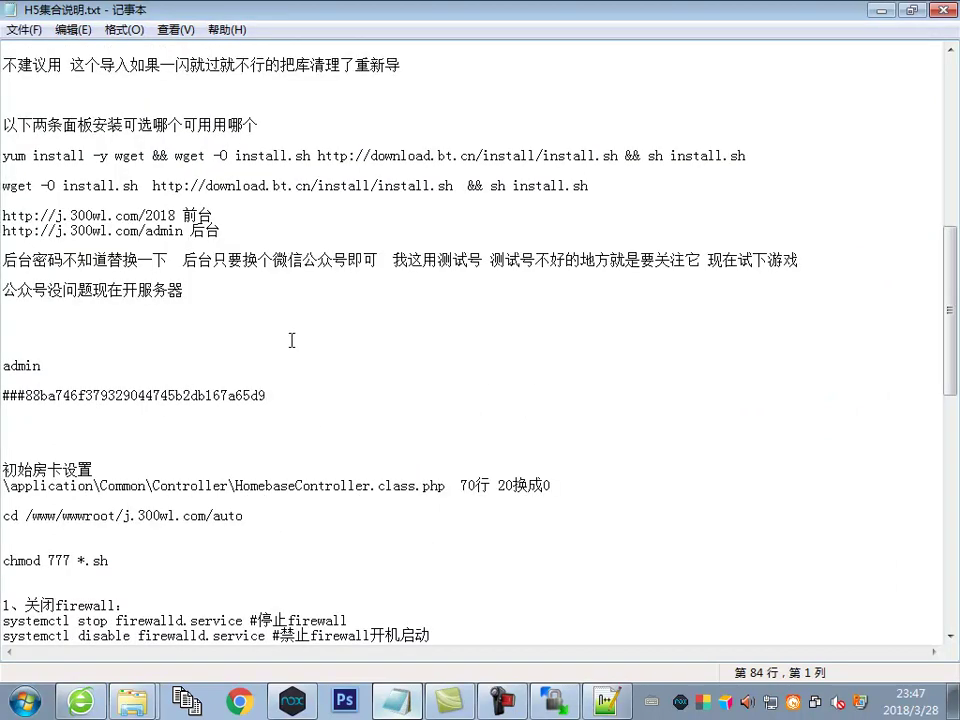
scroll(395, 228, "up", 3)
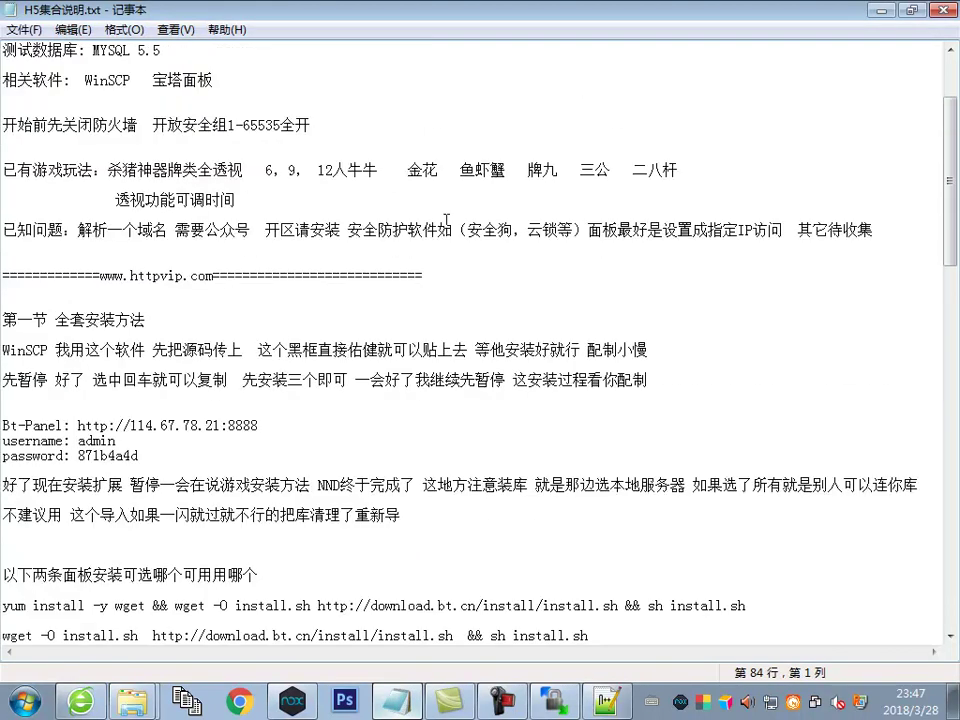
left_click_drag(263, 170, 734, 174)
key("ctrl+c")
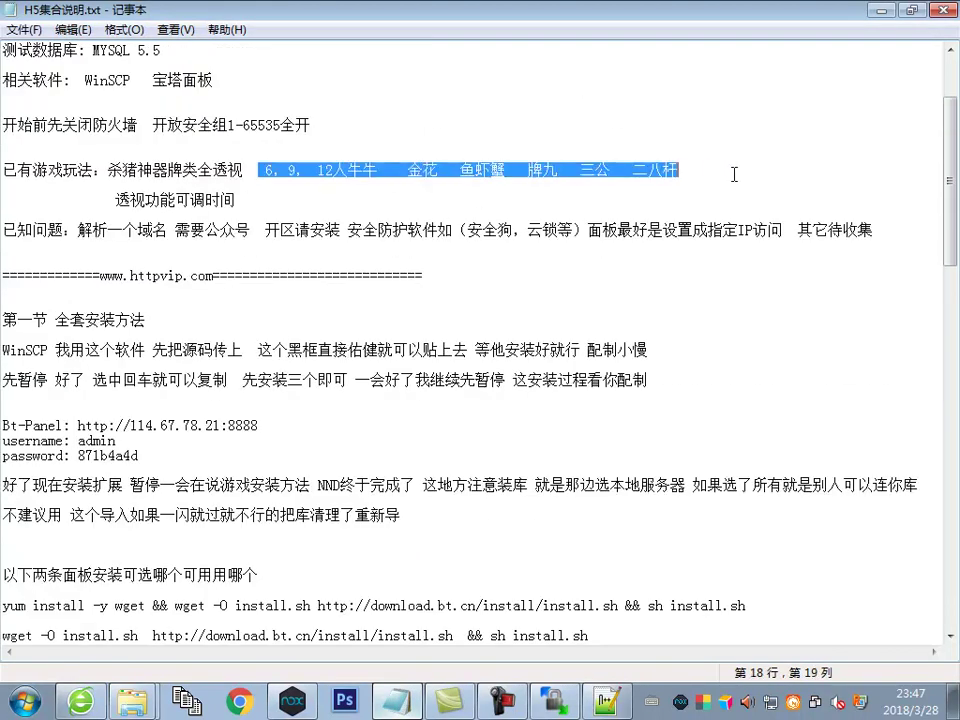
scroll(257, 454, "down", 11)
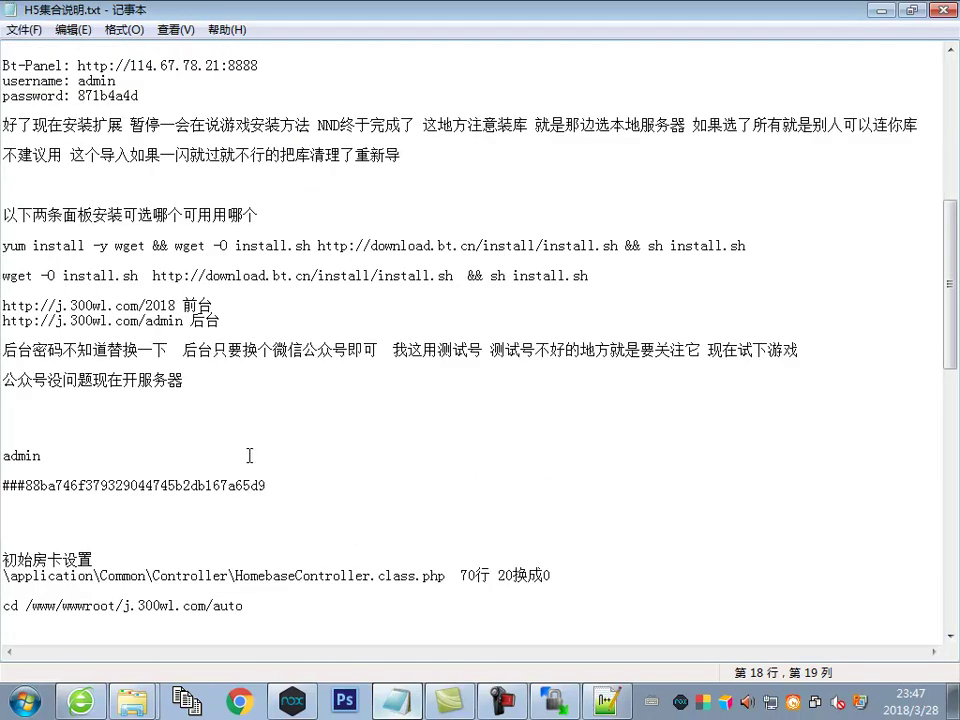
left_click(123, 397)
key("ctrl+v")
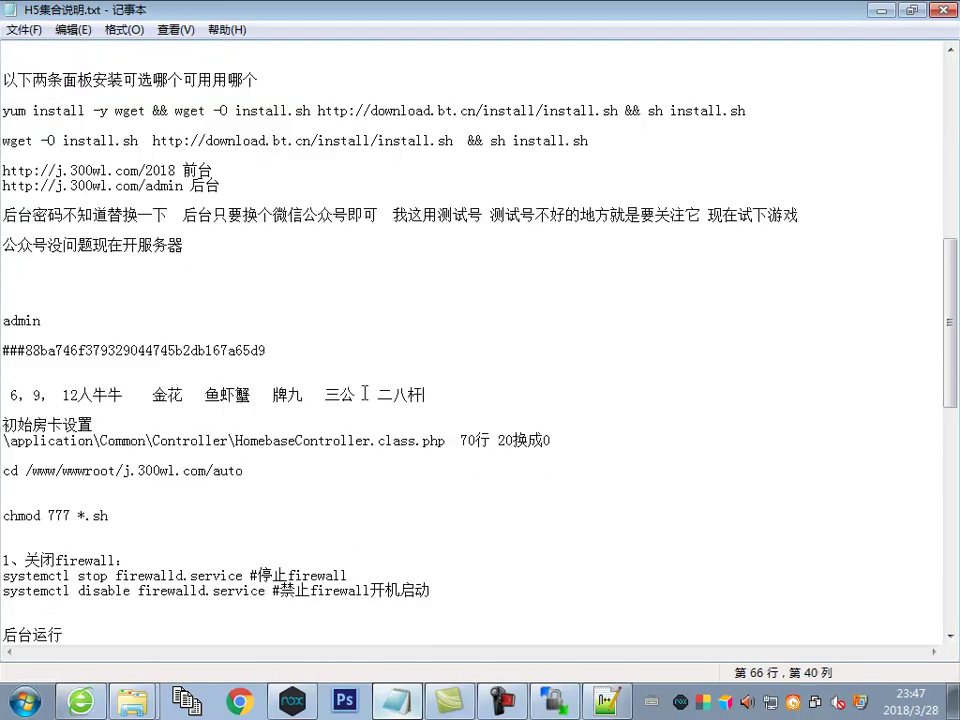
key("Return")
key("Return")
type("这")
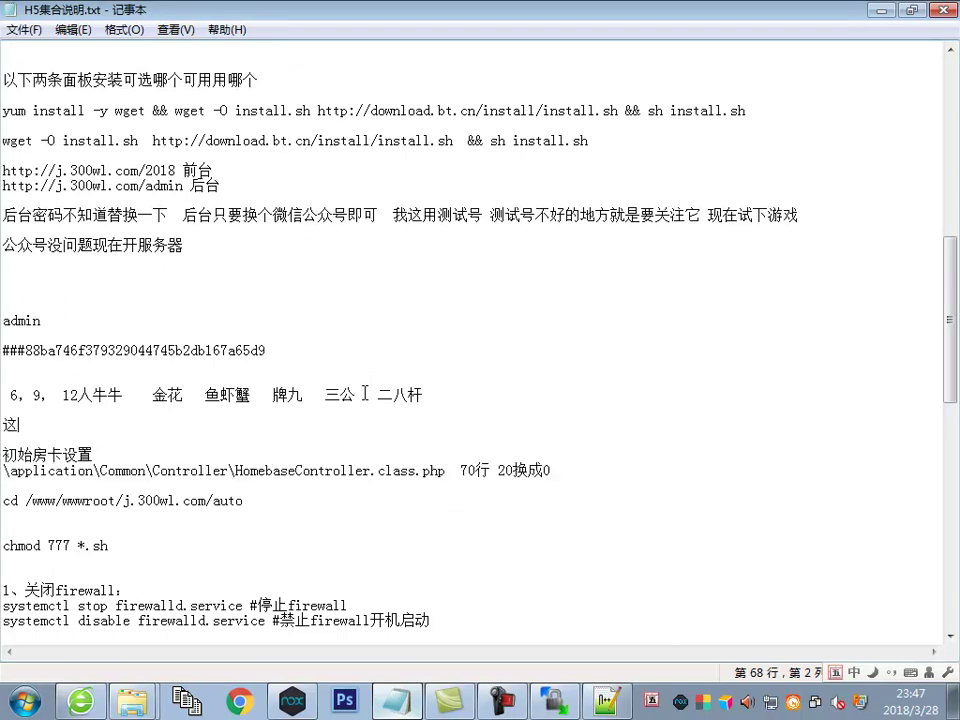
type("些都没问题")
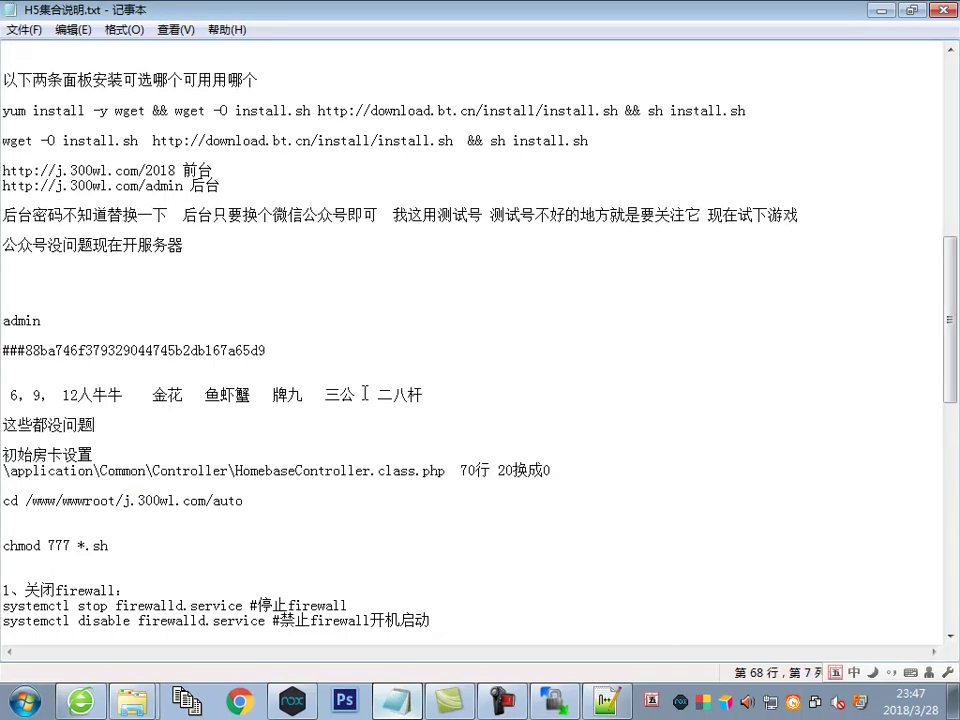
left_click(88, 699)
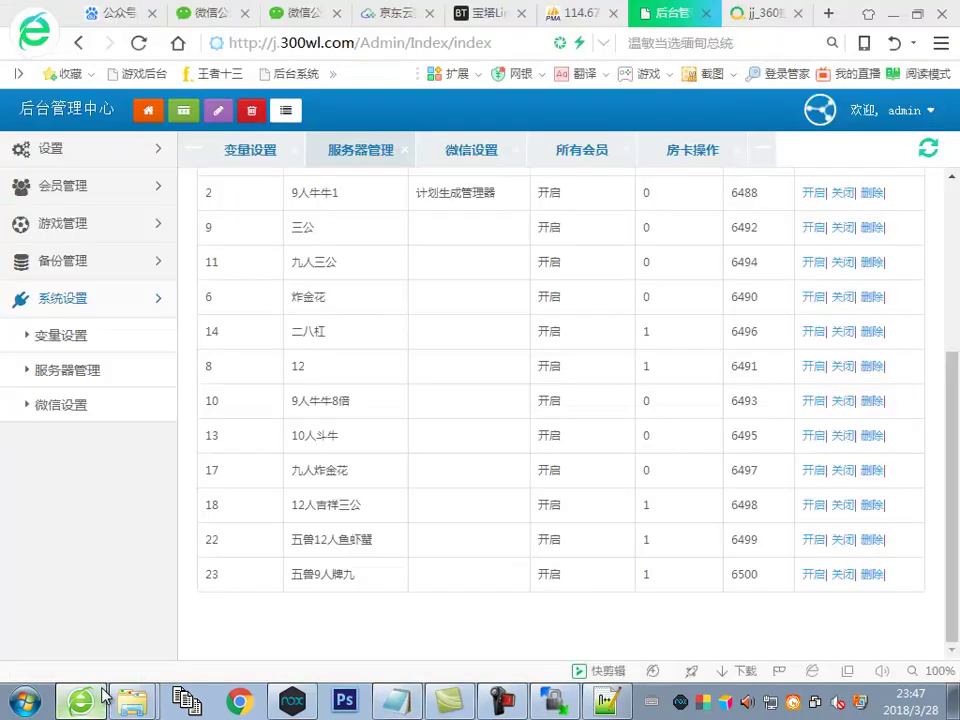
Edit member test696 and enable 透视
left_click(100, 200)
left_click(79, 224)
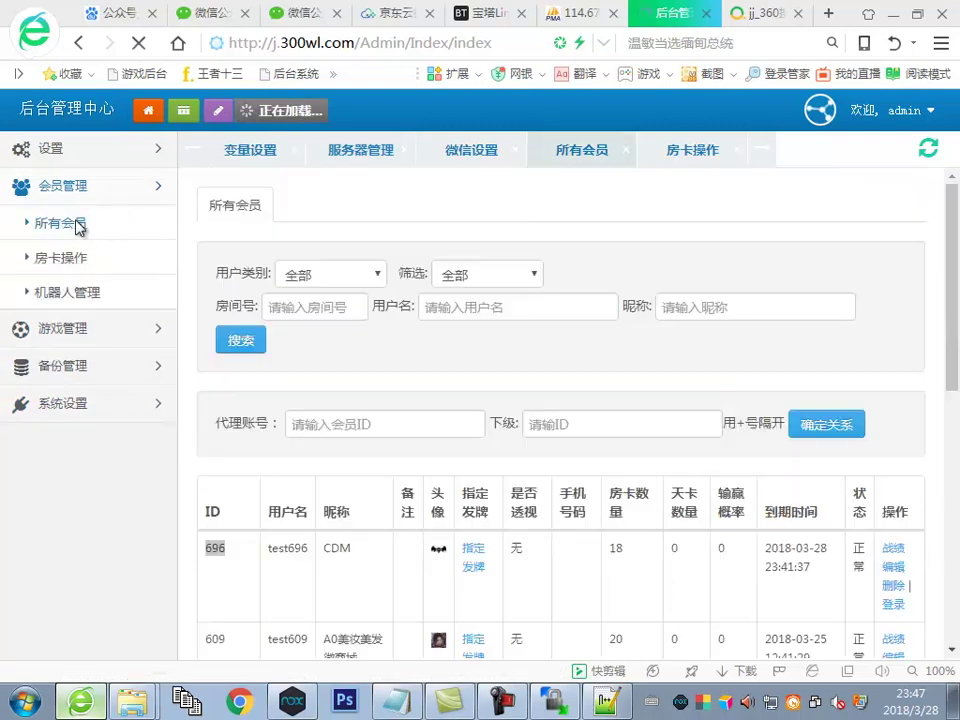
left_click(896, 570)
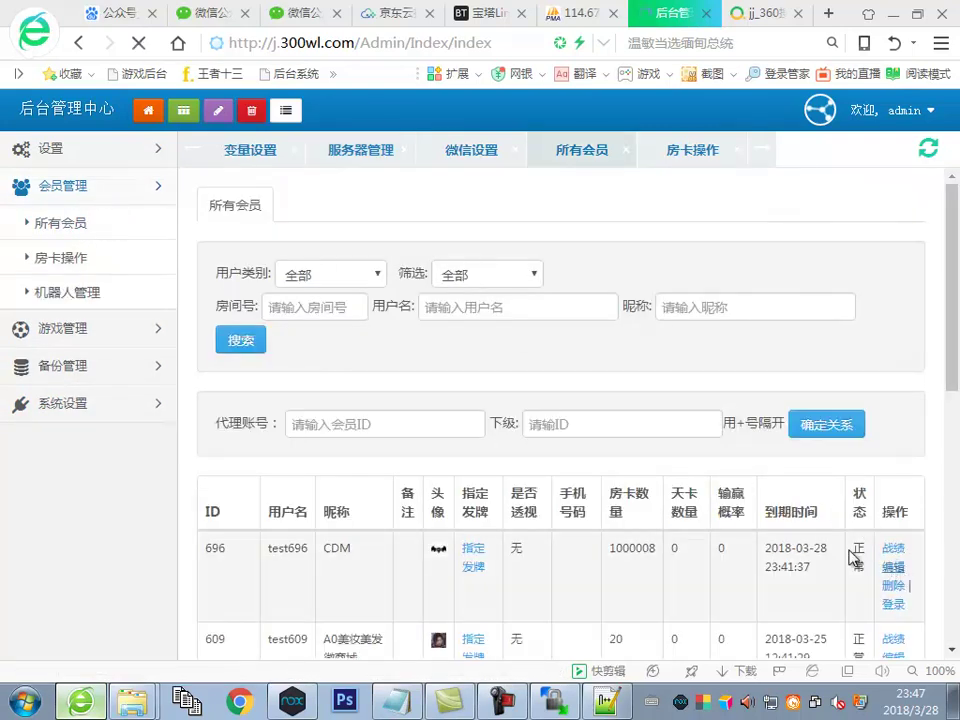
scroll(440, 470, "down", 3)
left_click(443, 449)
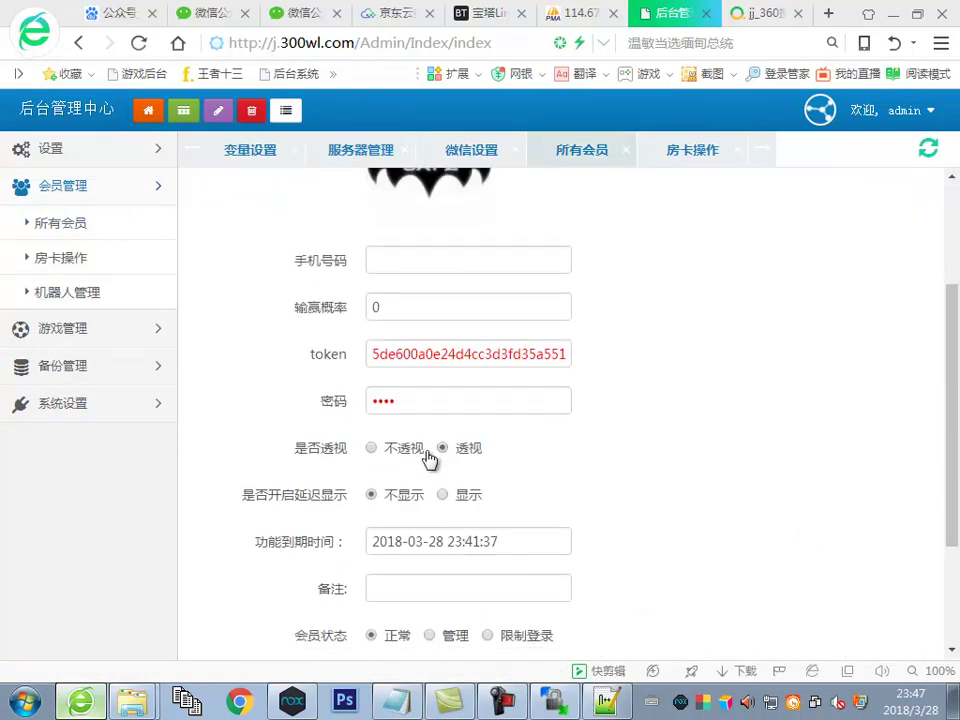
scroll(426, 491, "down", 1)
left_click(428, 447)
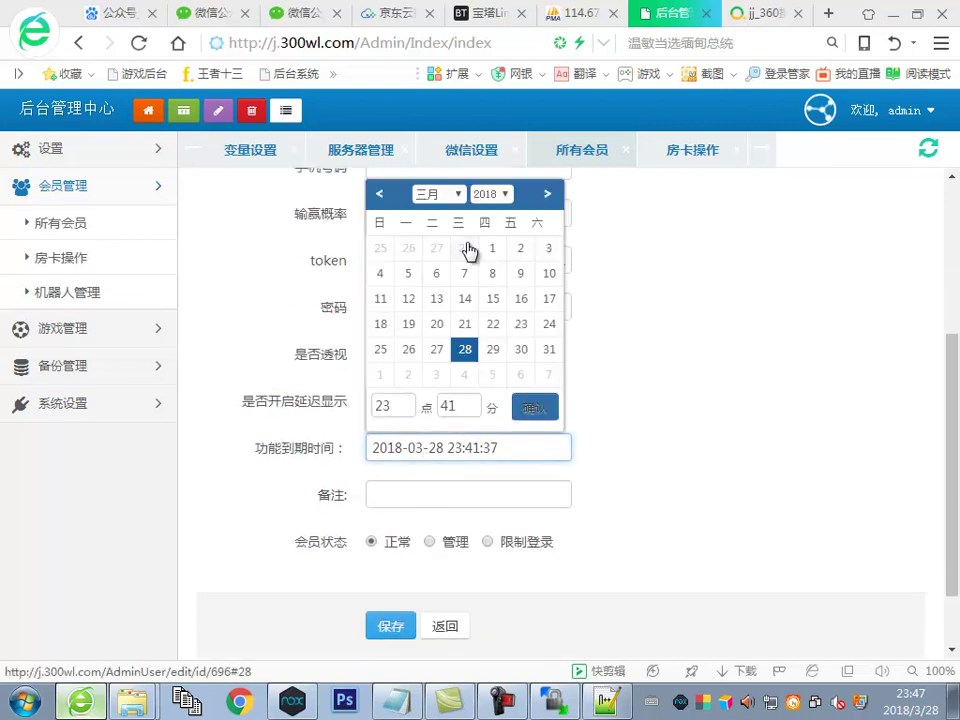
left_click(445, 194)
left_click(432, 347)
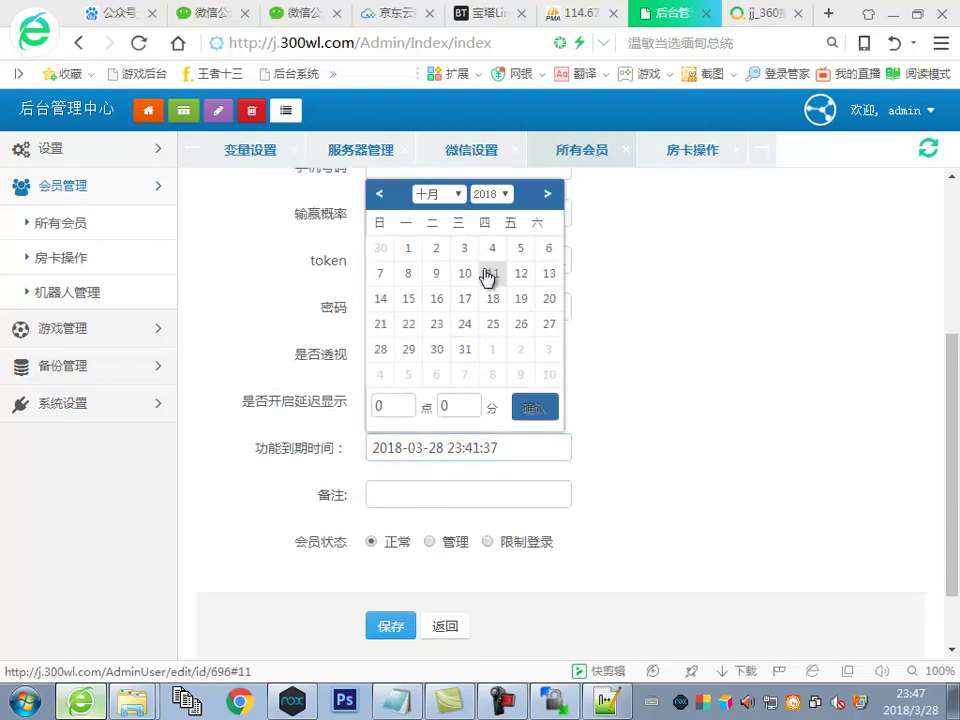
left_click(492, 194)
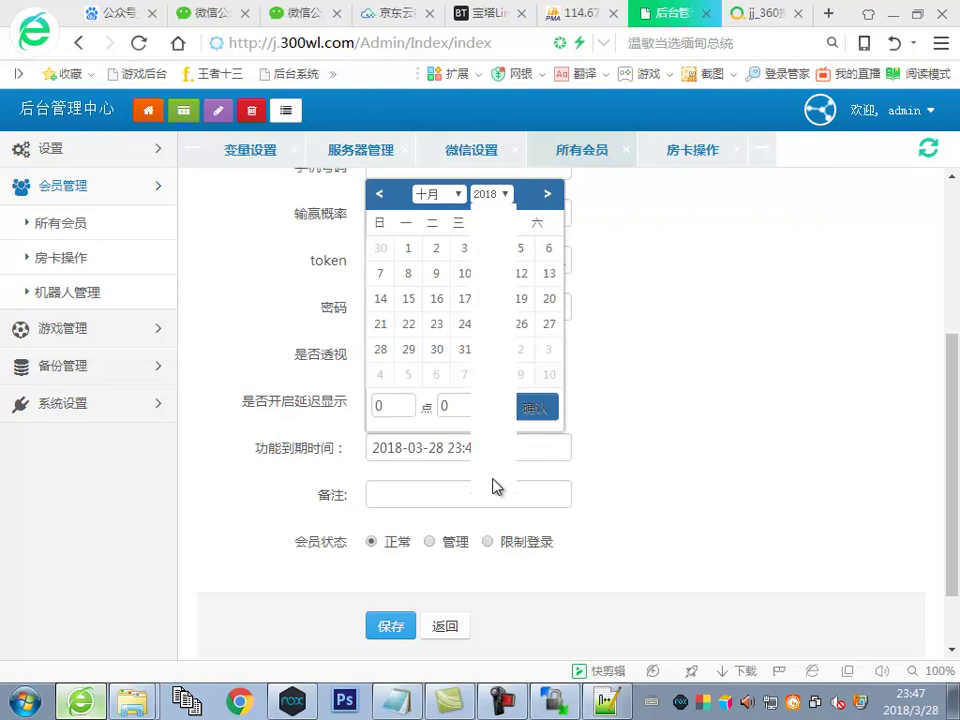
left_click(478, 381)
left_click(408, 248)
left_click(565, 458)
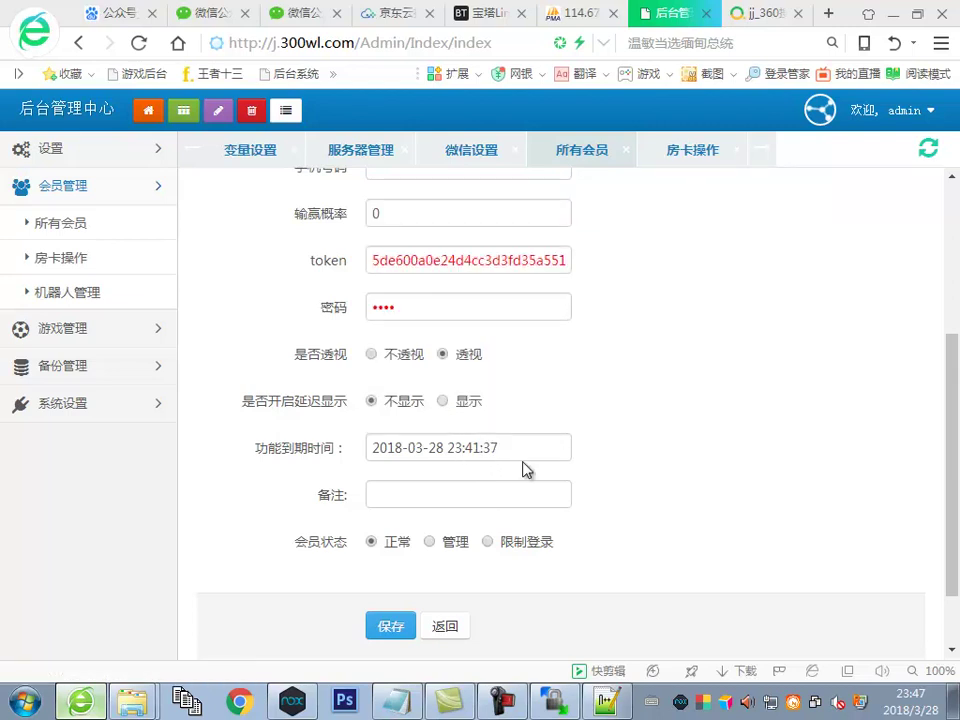
left_click(427, 452)
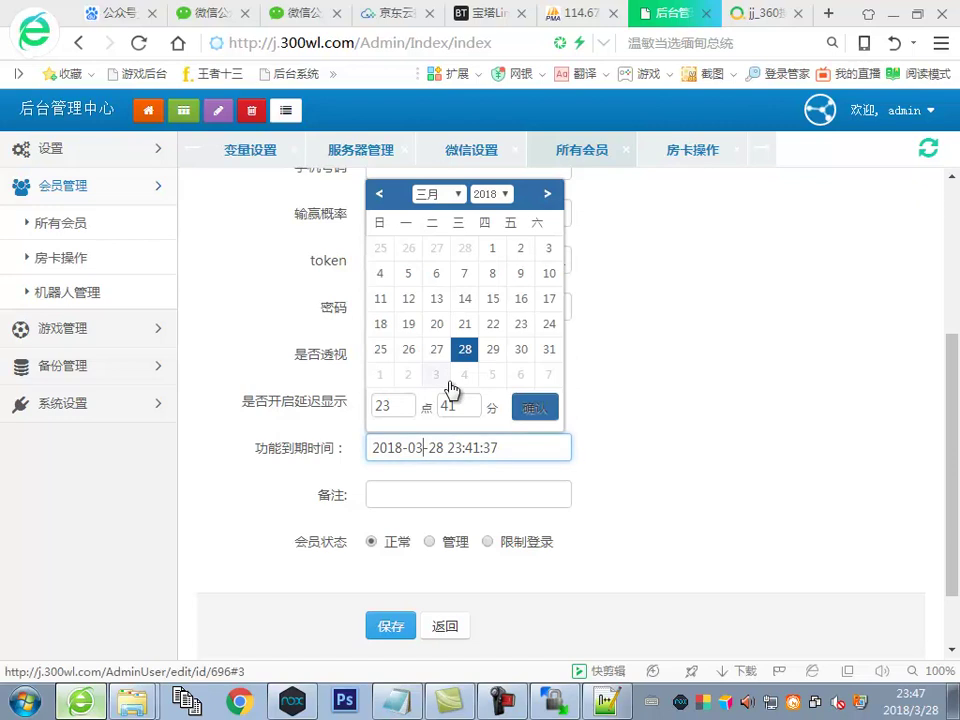
left_click(497, 437)
left_click(494, 251)
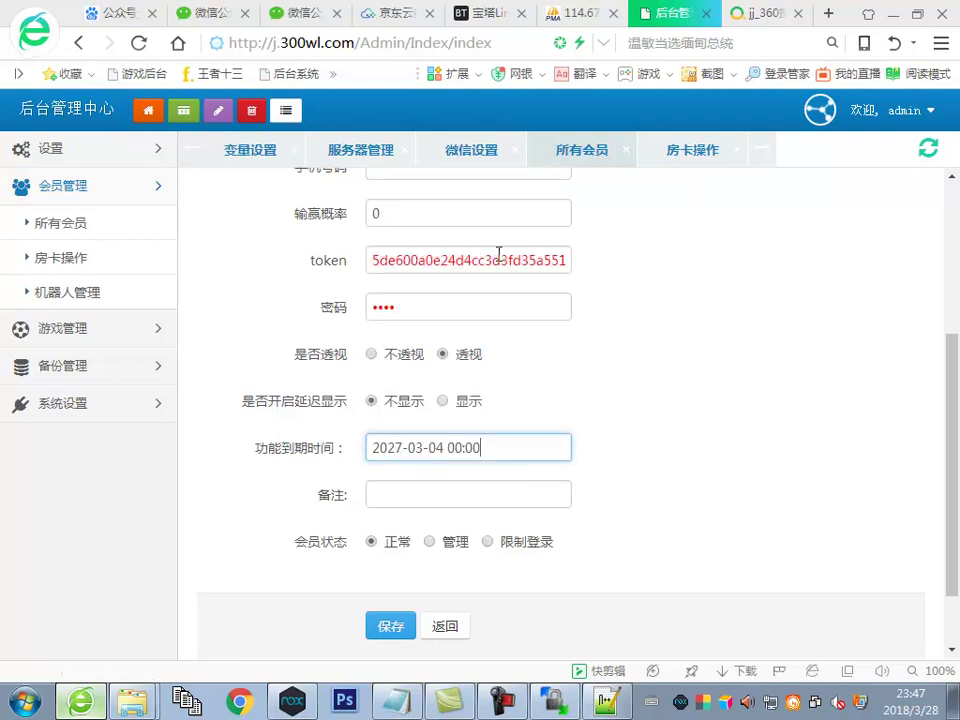
scroll(618, 380, "down", 1)
left_click(388, 540)
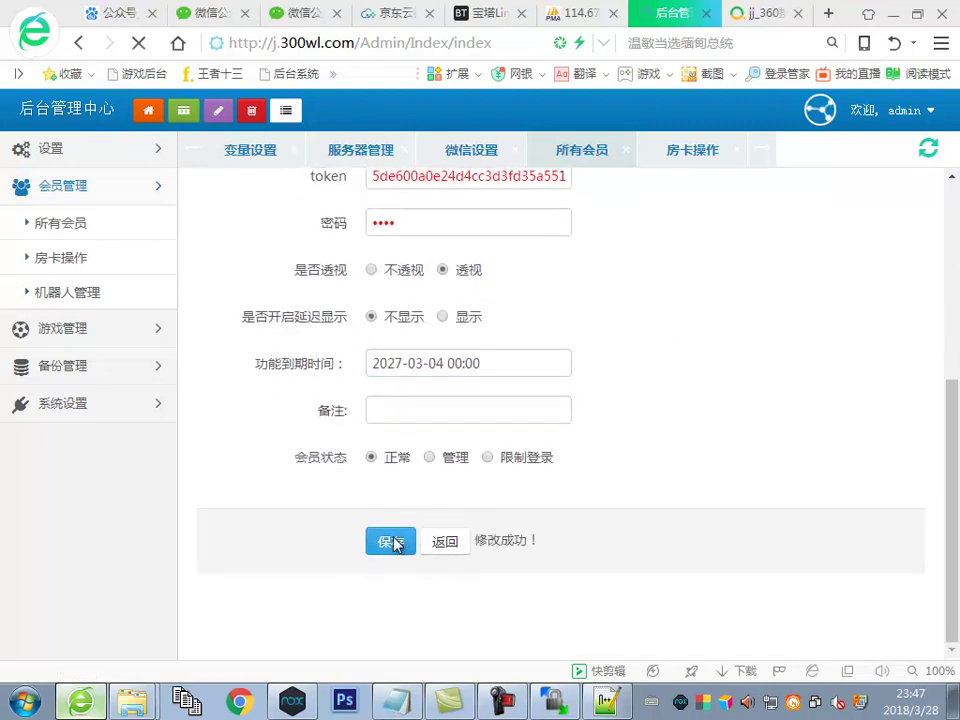
key("alt+Tab")
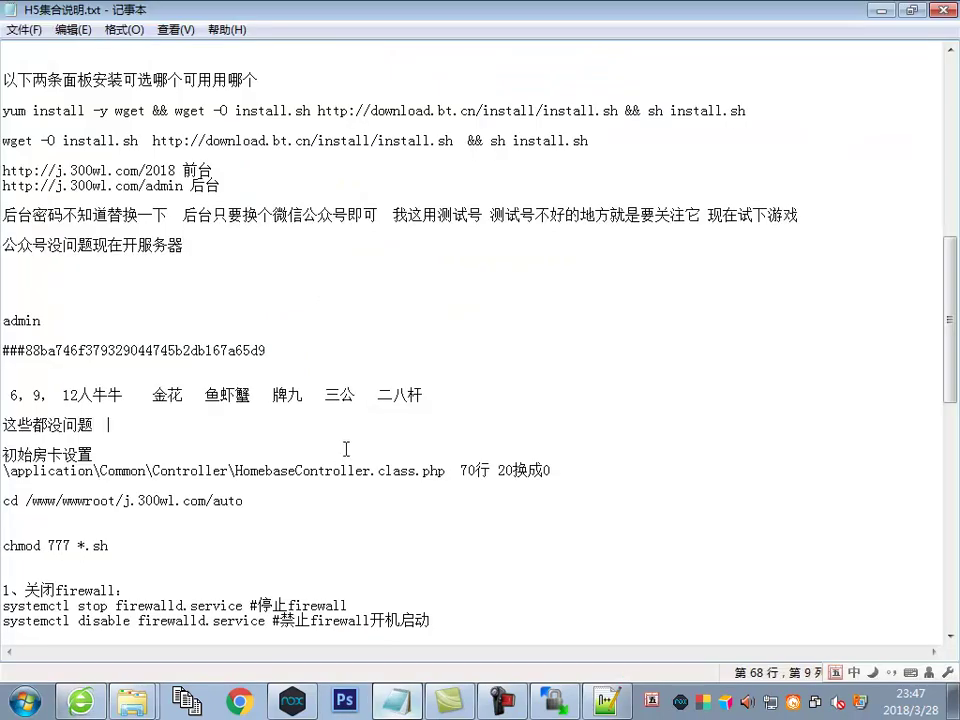
Type 牌类透视已测试 with the pinyin IME right after 这些都没问题
type("thgf")
key("space")
type("类")
type("r")
key("BackSpace")
type("tepyi")
key("BackSpace")
type("nn")
key("space")
type("imy")
key("BackSpace")
key("BackSpace")
key("BackSpace")
key("BackSpace")
type("nnn2im3")
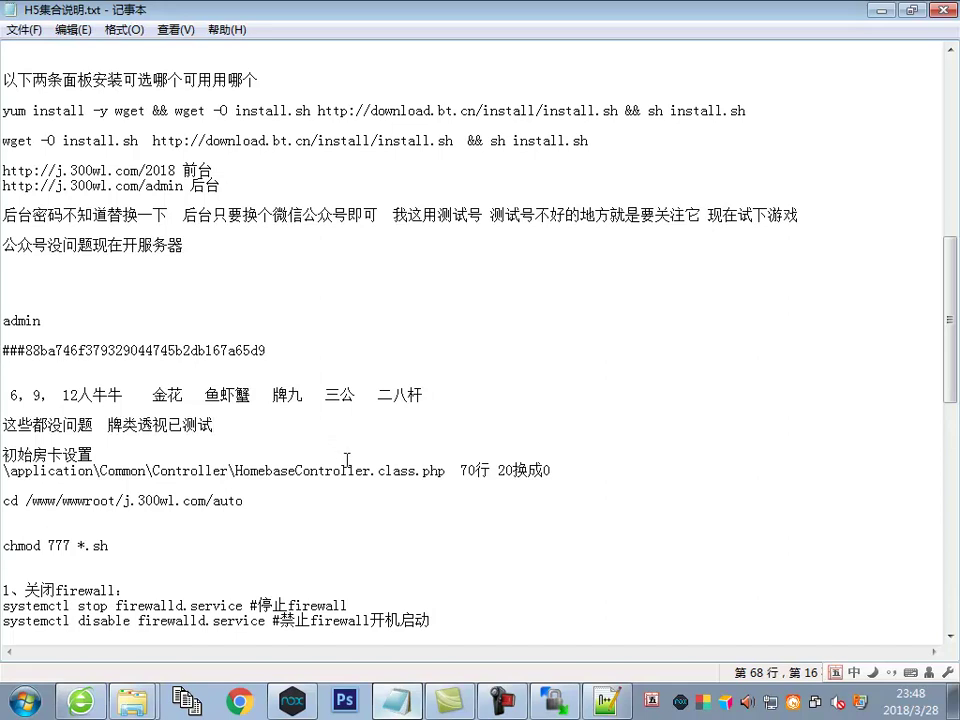
Review the test member's recent game records and the card hands of room 8004
left_click(80, 701)
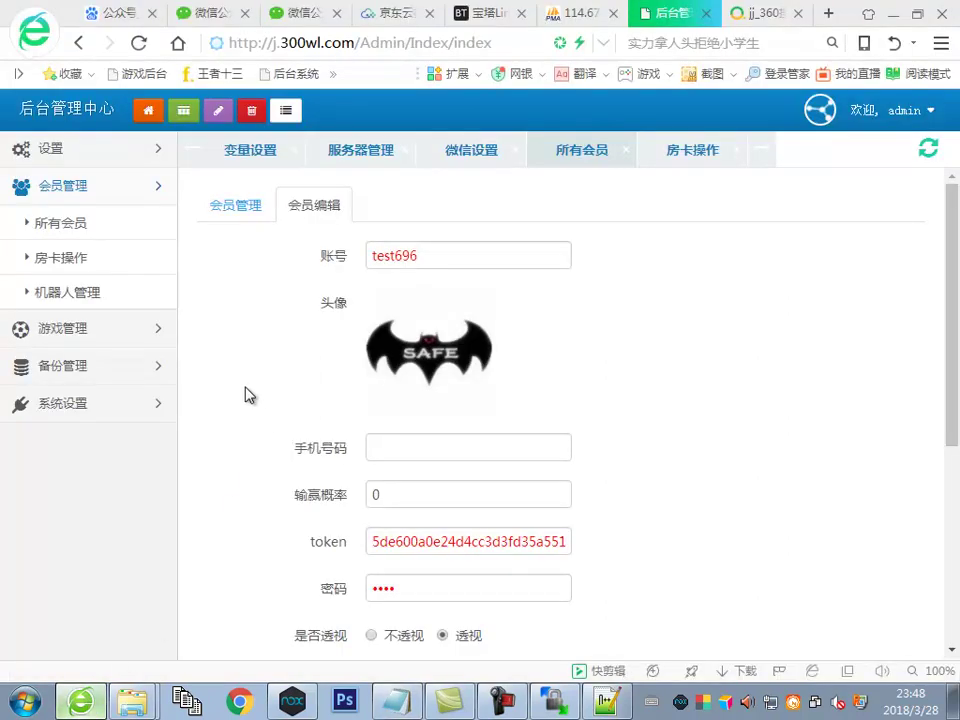
left_click(63, 257)
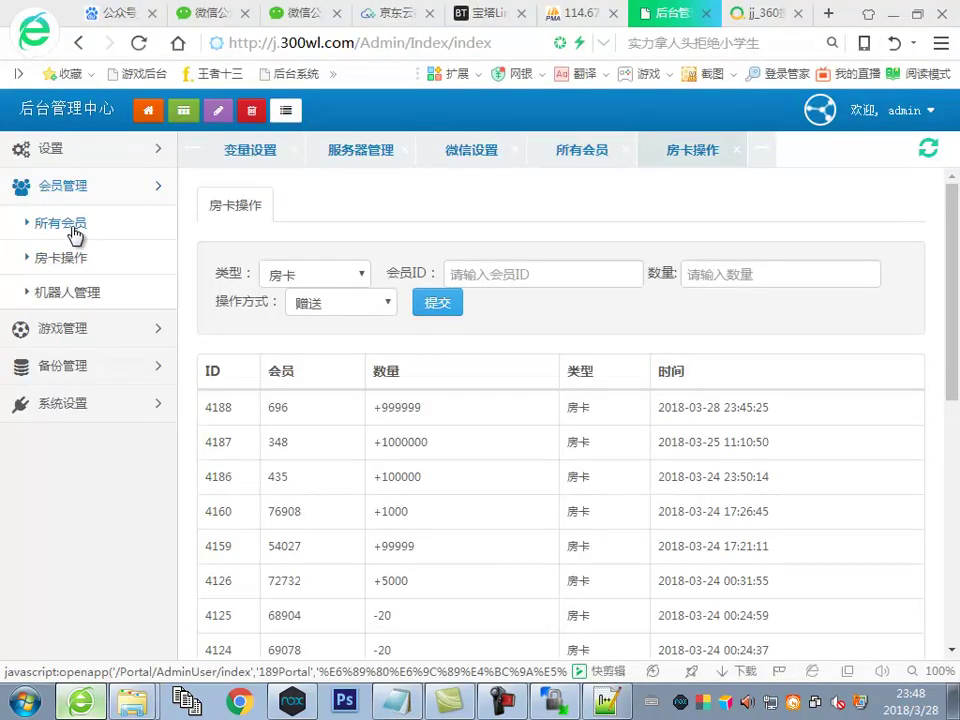
left_click(71, 230)
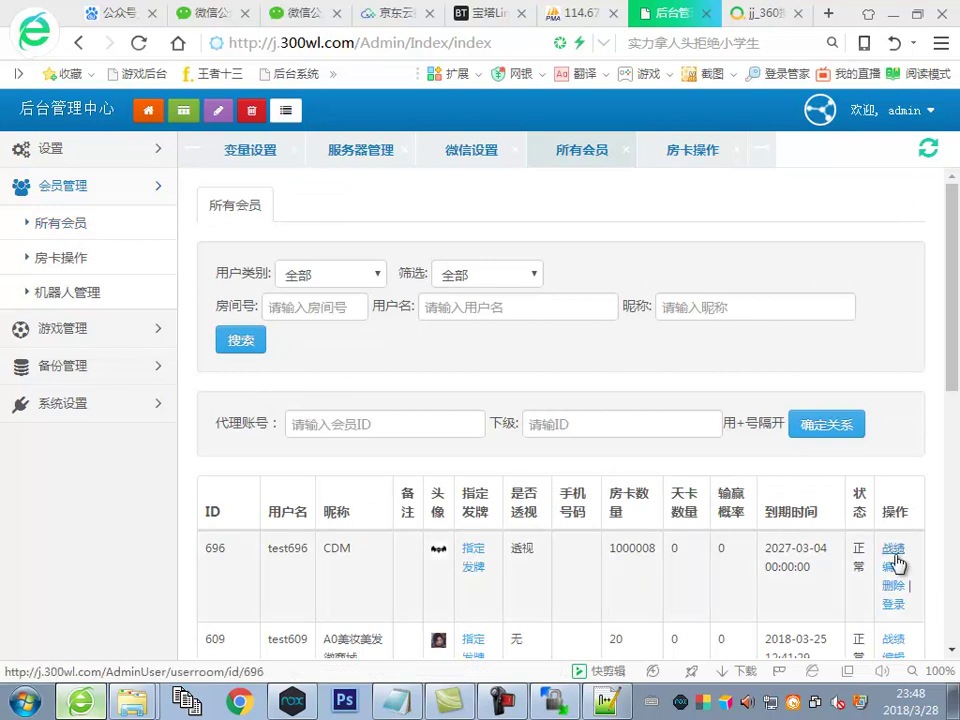
left_click(893, 549)
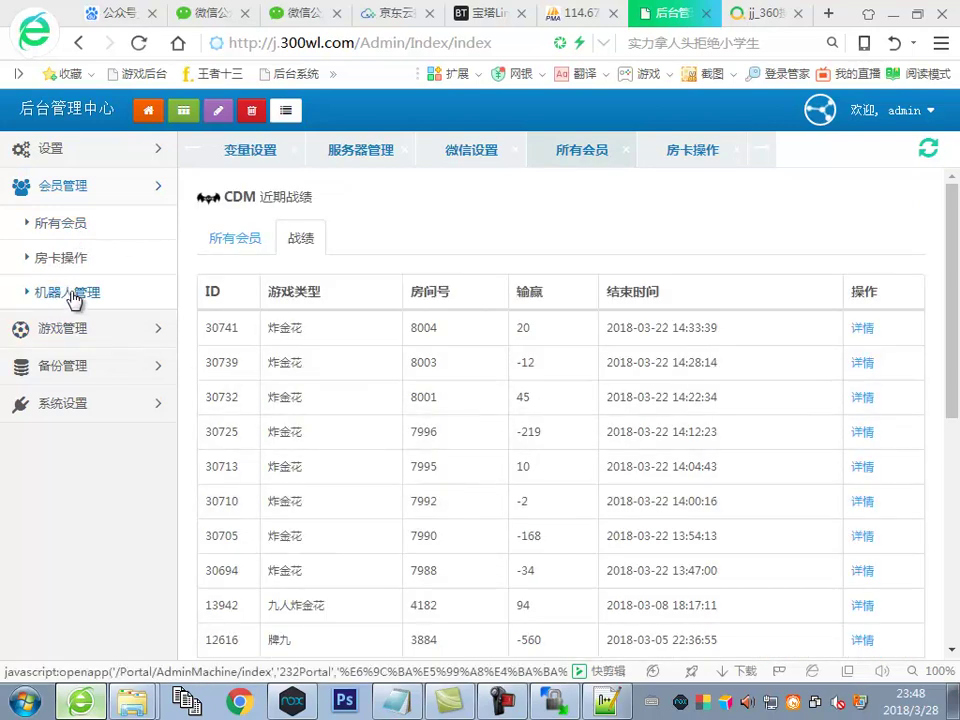
left_click(862, 329)
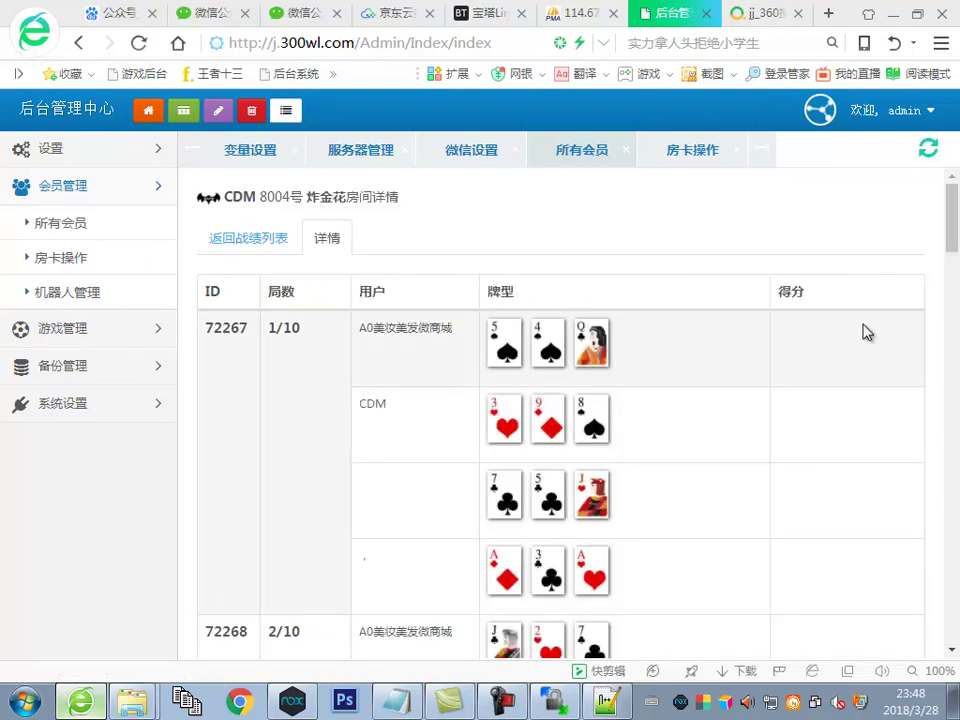
Look through the room-card operations and robot management pages
left_click(68, 264)
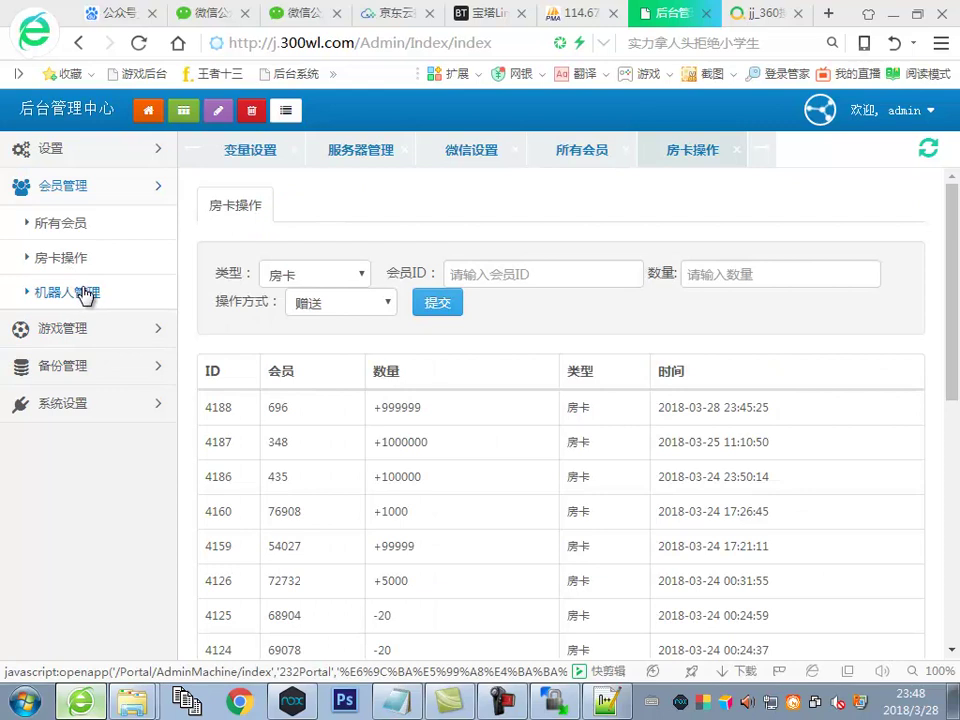
left_click(86, 293)
left_click(72, 257)
scroll(474, 424, "down", 3)
scroll(208, 321, "up", 3)
left_click(45, 223)
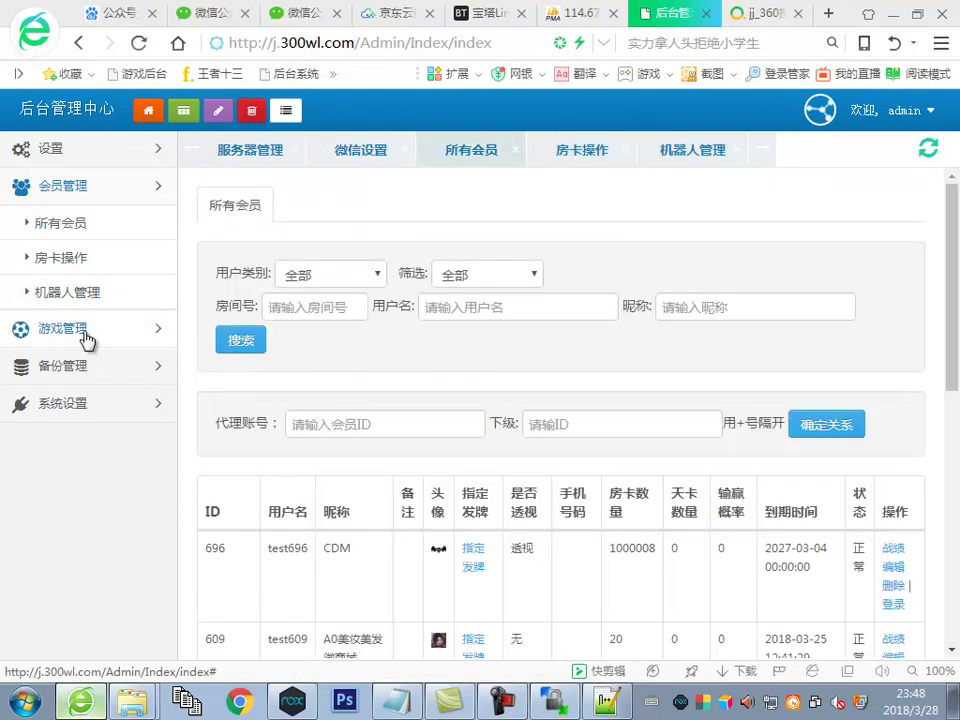
Browse the variable settings, game types and game play mode pages
left_click(72, 403)
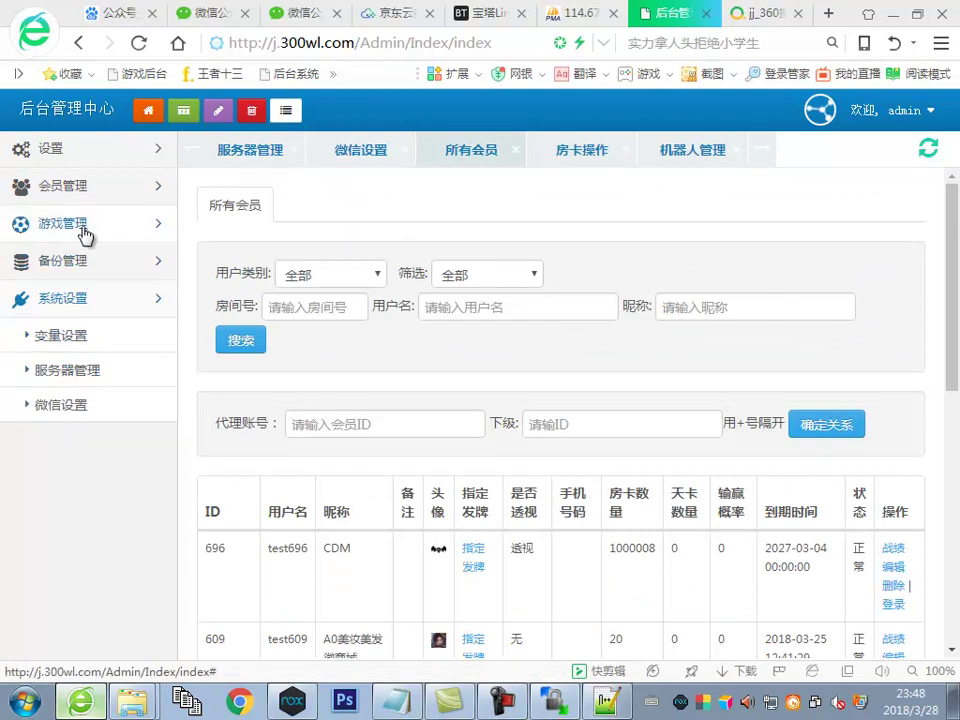
left_click(58, 336)
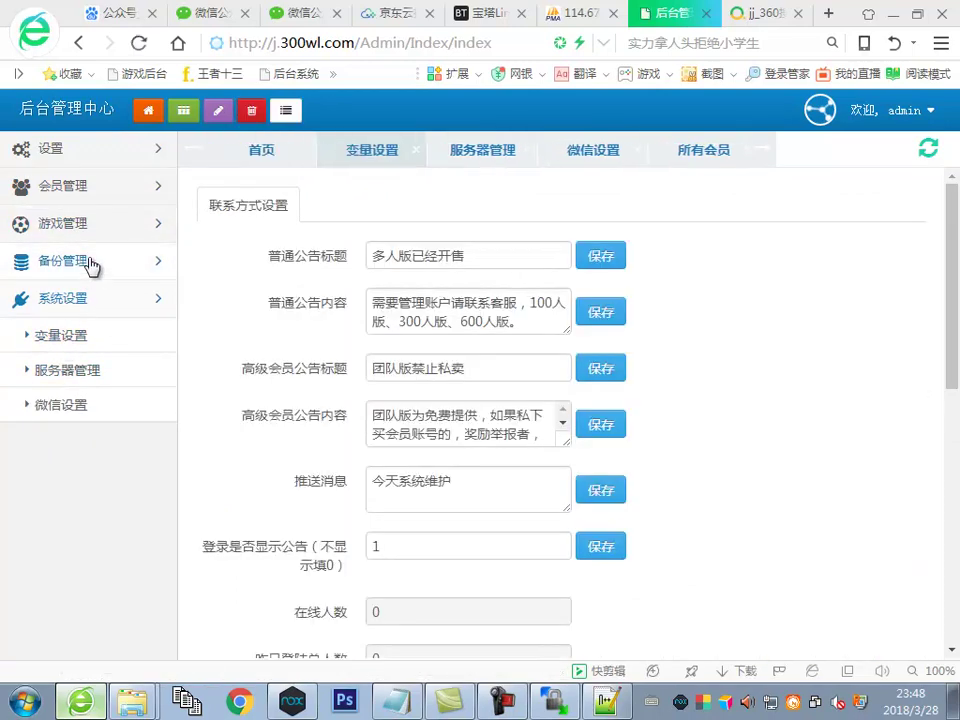
left_click(88, 262)
left_click(86, 221)
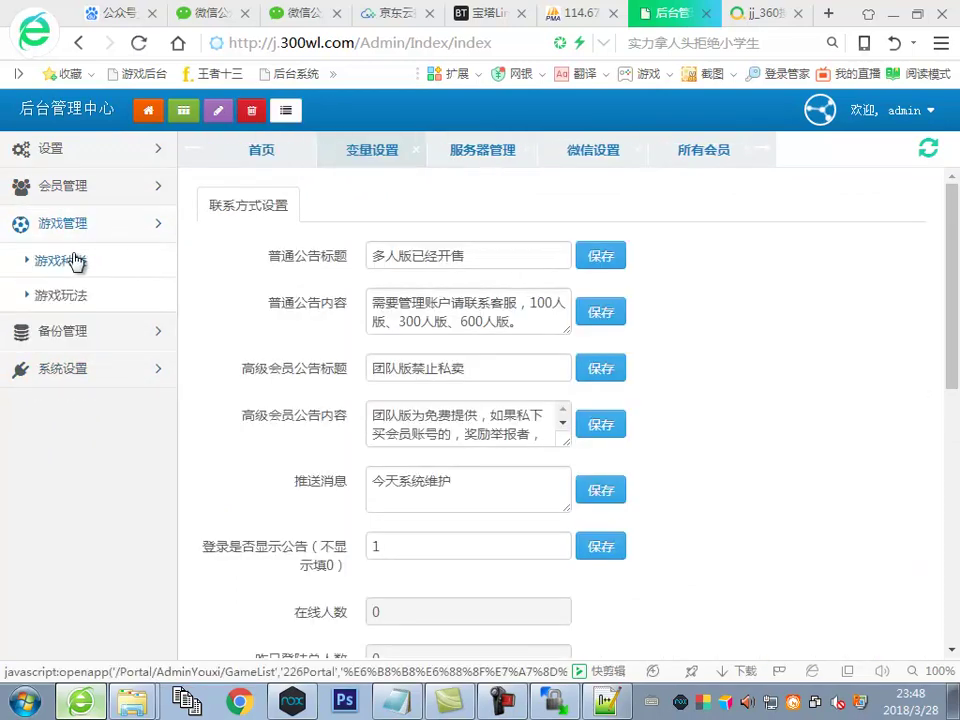
left_click(79, 261)
left_click(66, 296)
left_click(73, 186)
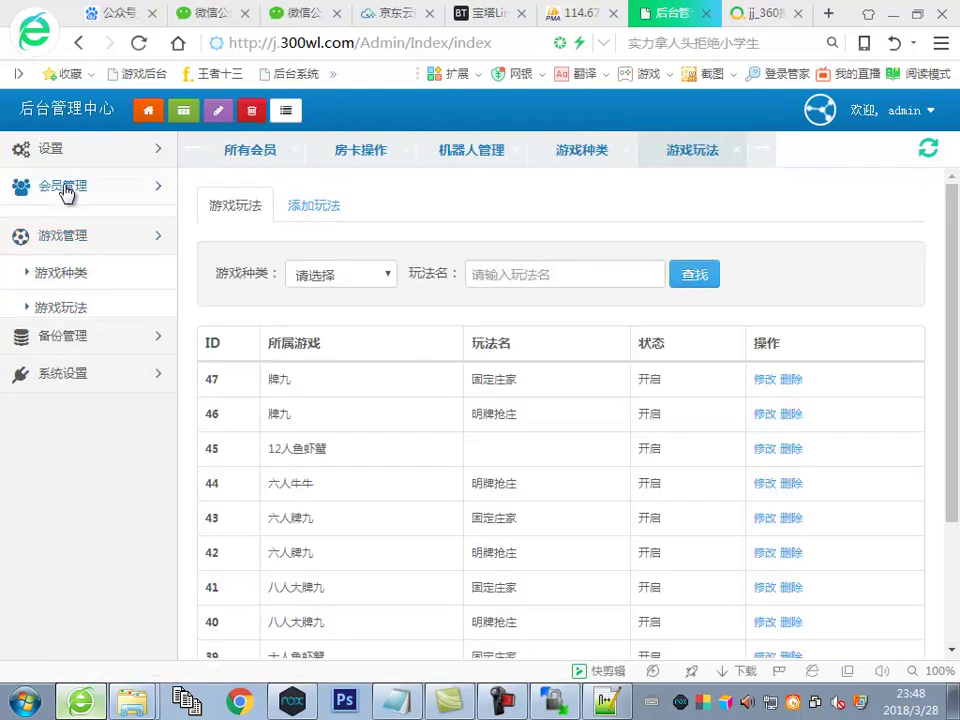
left_click(68, 224)
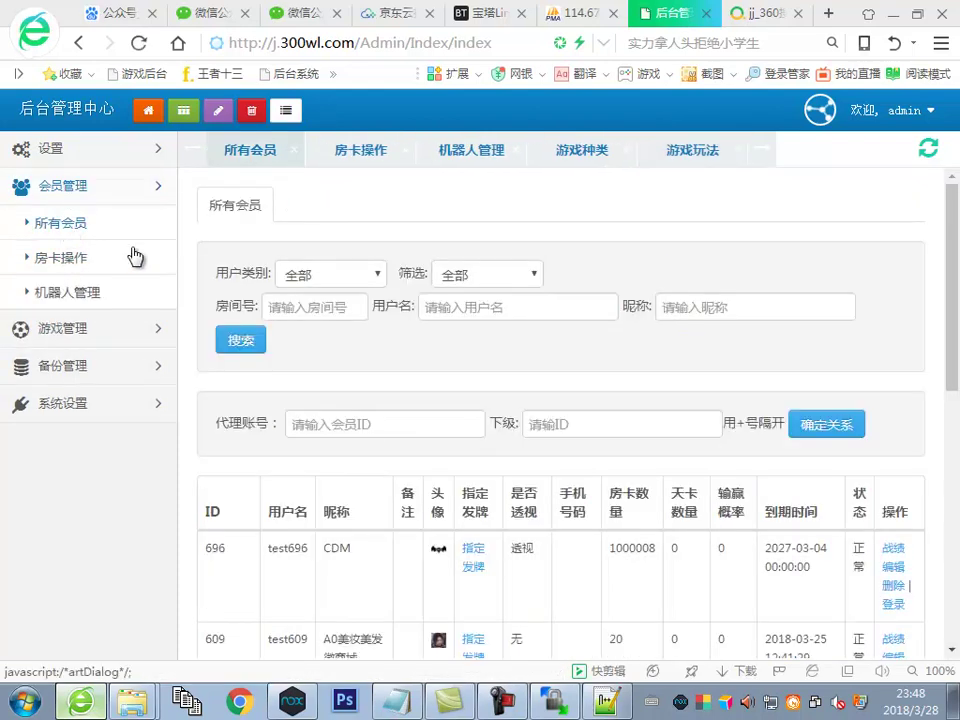
Use 指定发牌 to deal the test member A♥, A♣ and A♦, and confirm
scroll(467, 553, "down", 2)
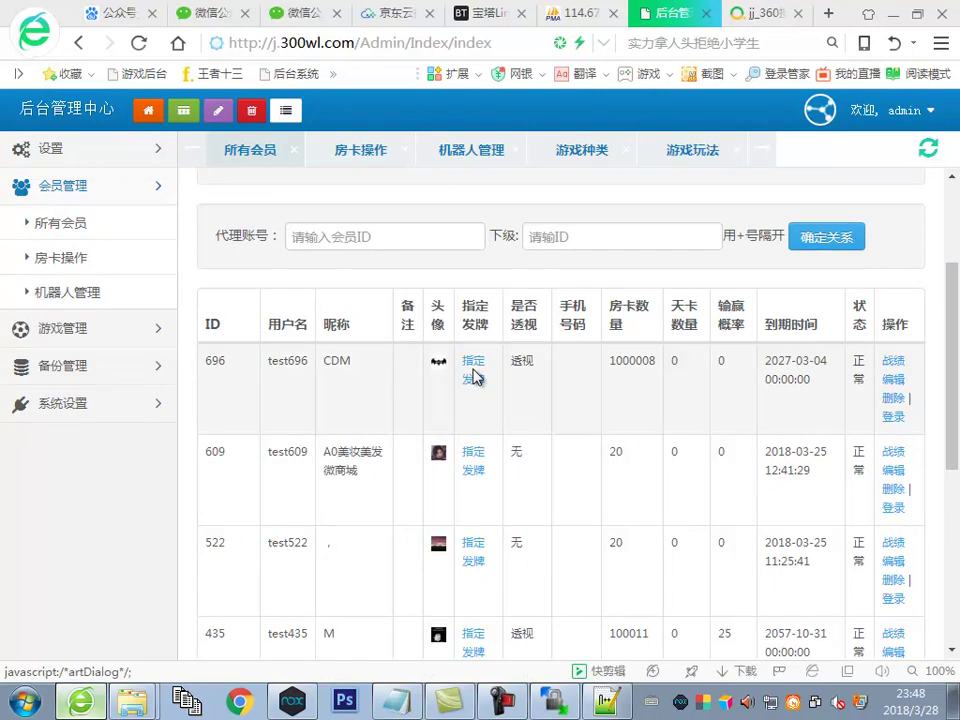
left_click(476, 379)
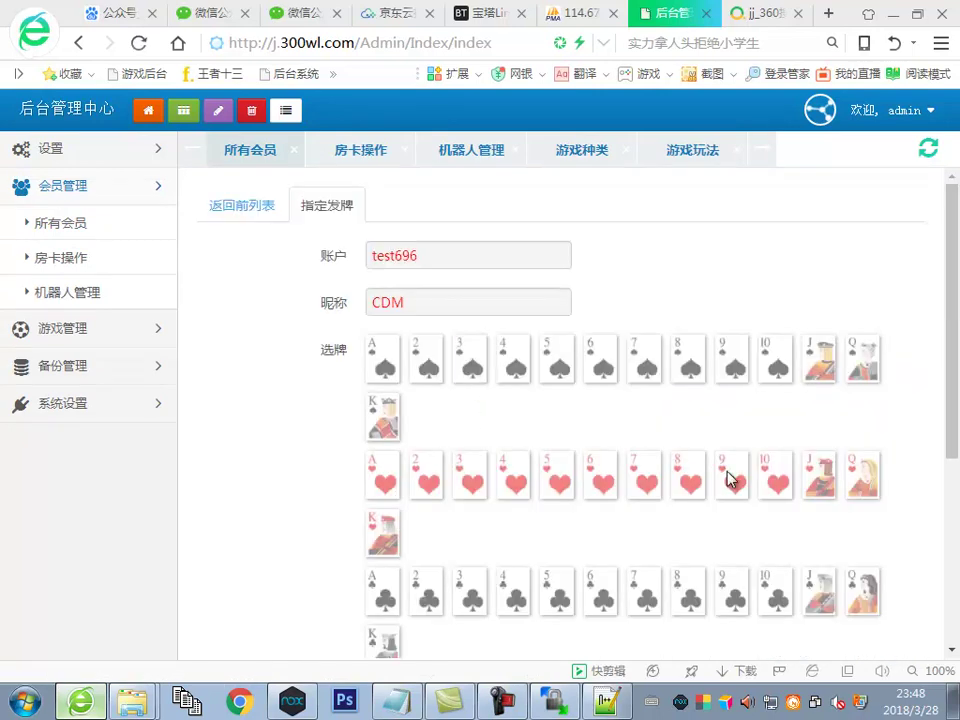
scroll(686, 479, "down", 1)
scroll(740, 500, "down", 1)
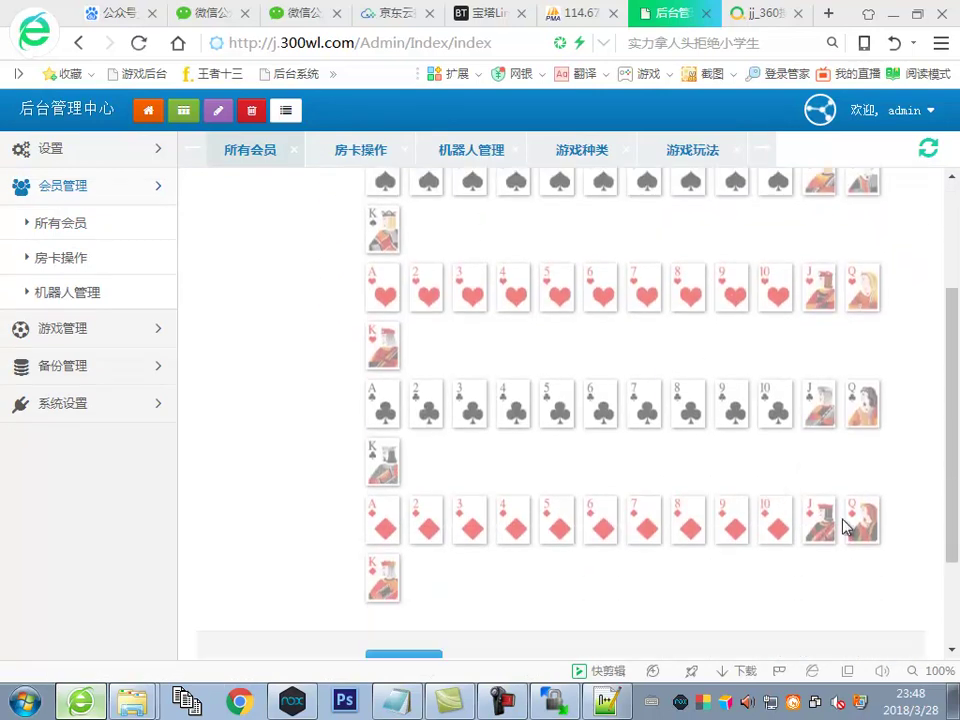
scroll(840, 528, "down", 2)
scroll(395, 400, "up", 3)
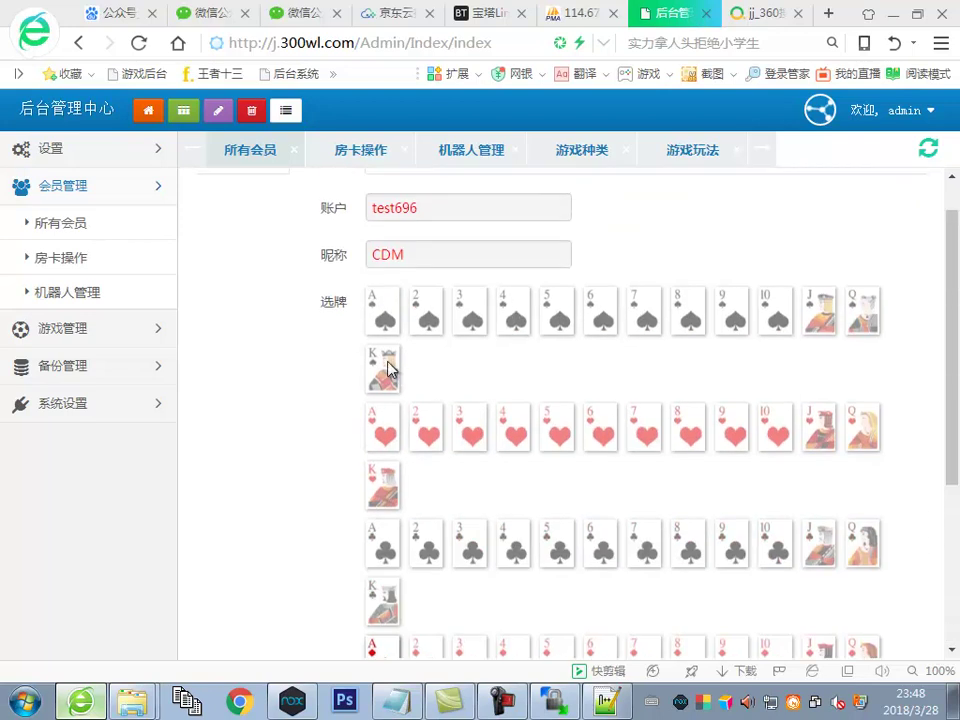
left_click(383, 428)
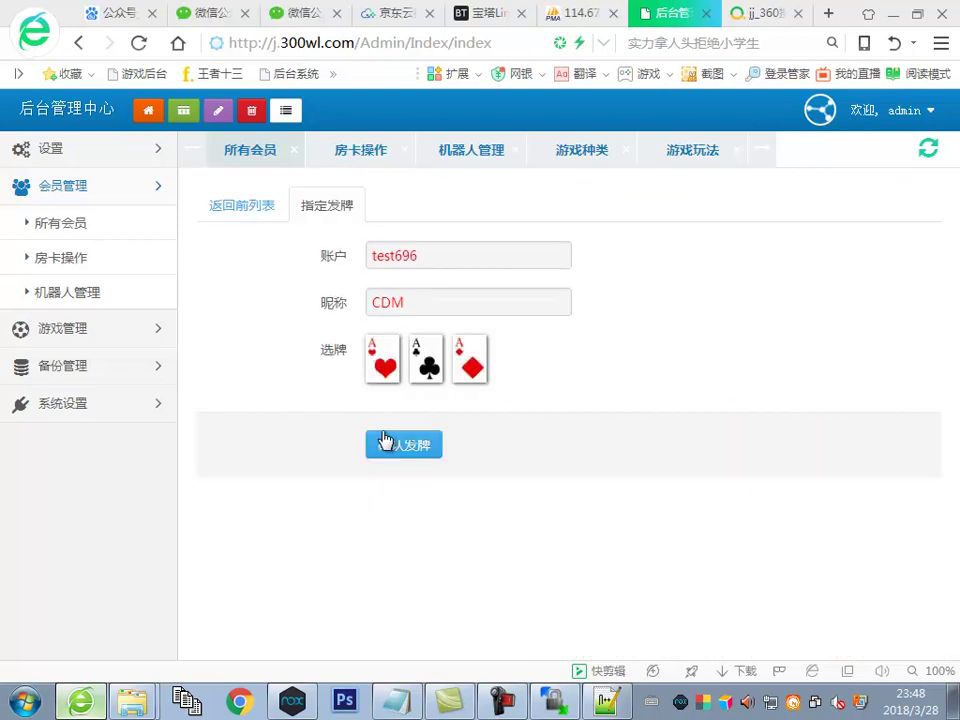
left_click(412, 448)
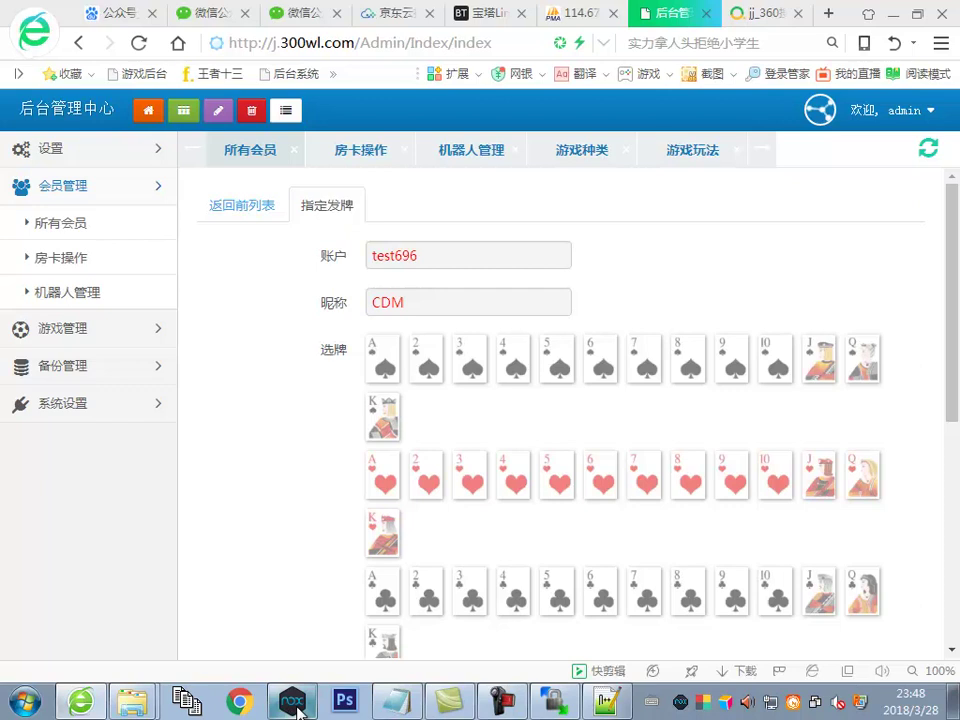
left_click(24, 703)
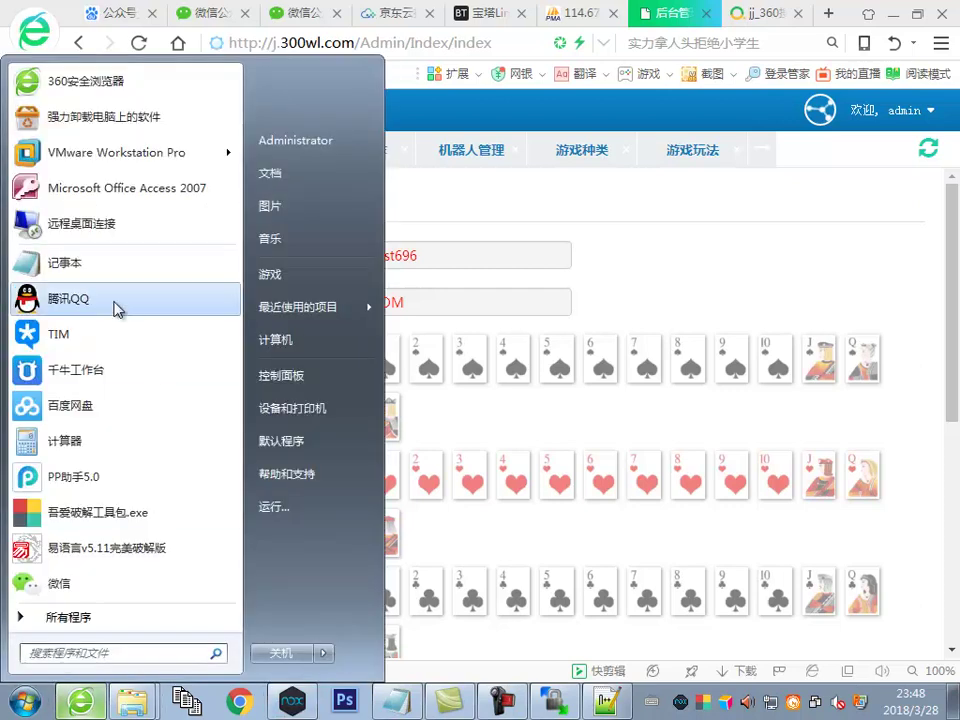
left_click(117, 300)
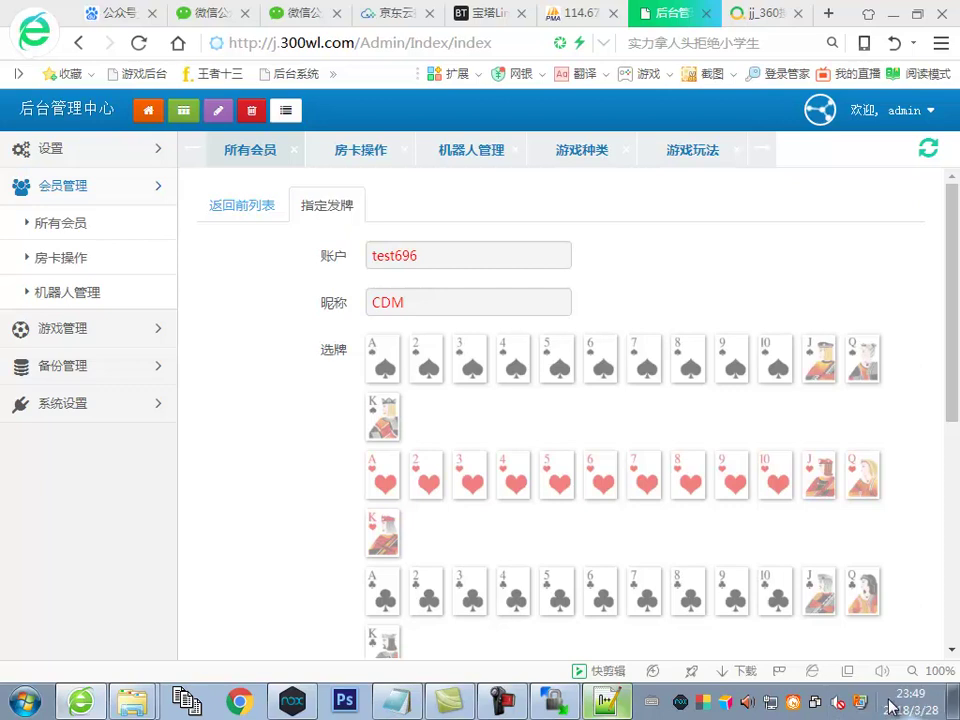
Append 算了不测试了 这套最简单的一套啥也不要改直接OK and select part of the controller path
left_click(404, 705)
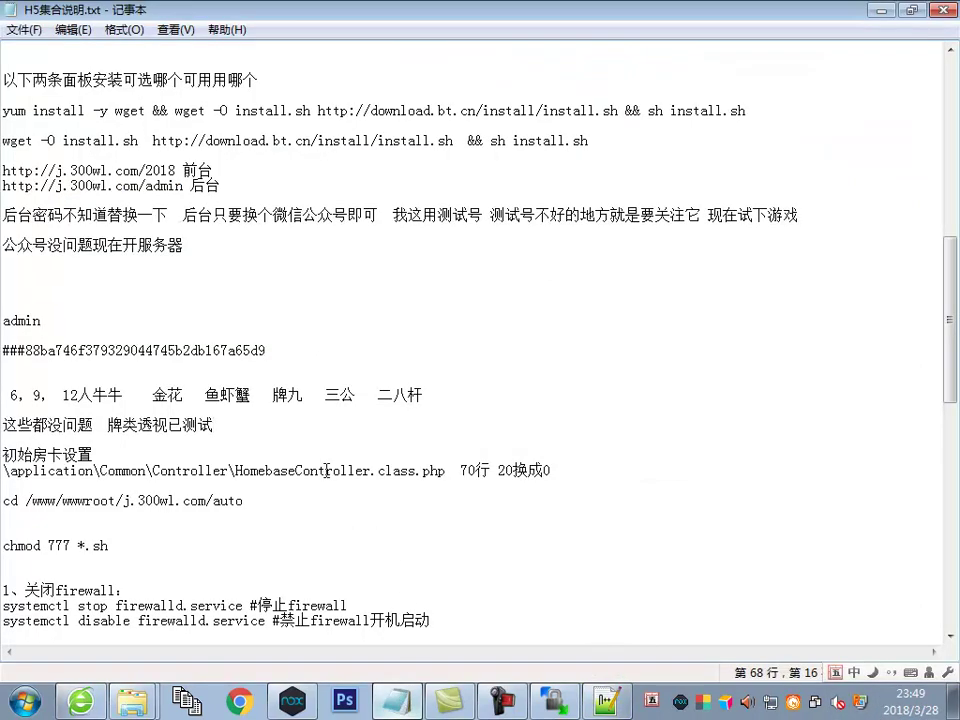
type("算了不")
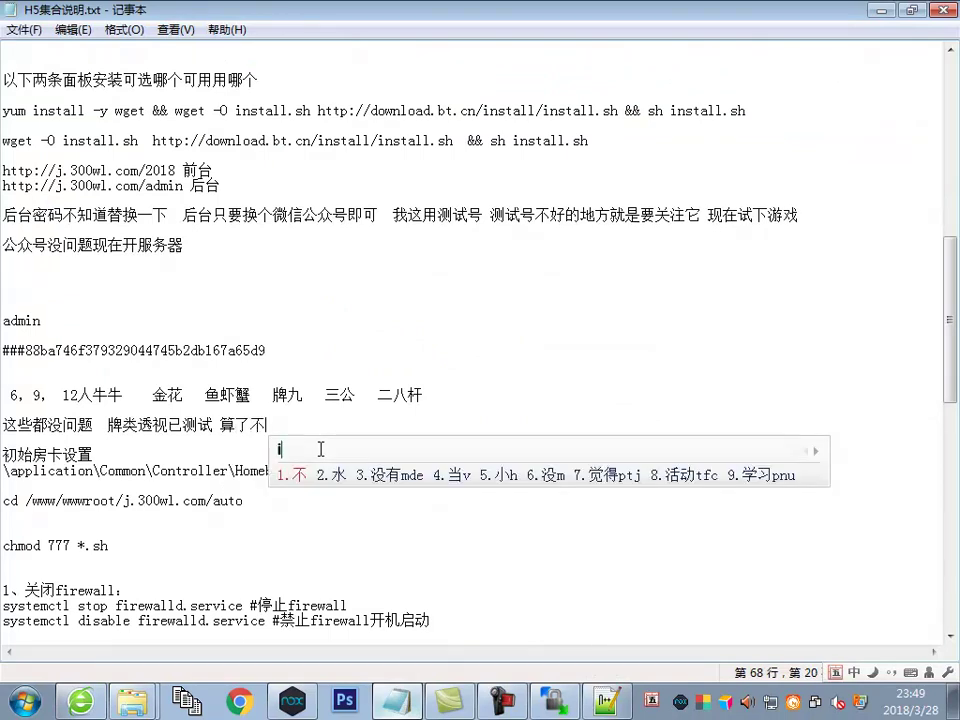
type("测试")
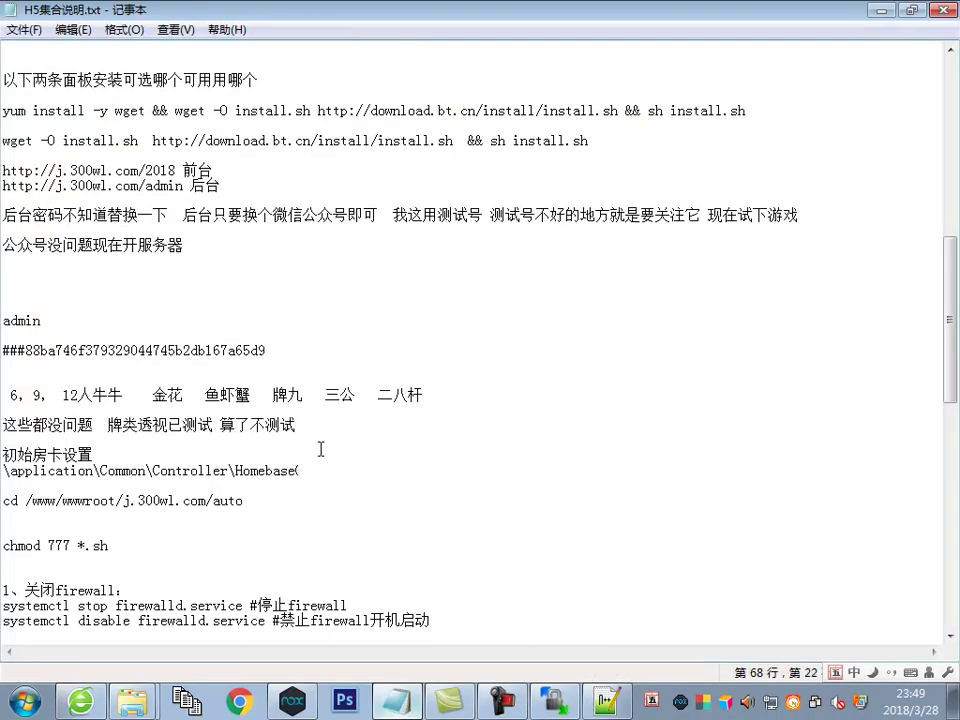
type("了 这套最简单的一套fqb")
key("Escape")
type("啥也不要改直接OK")
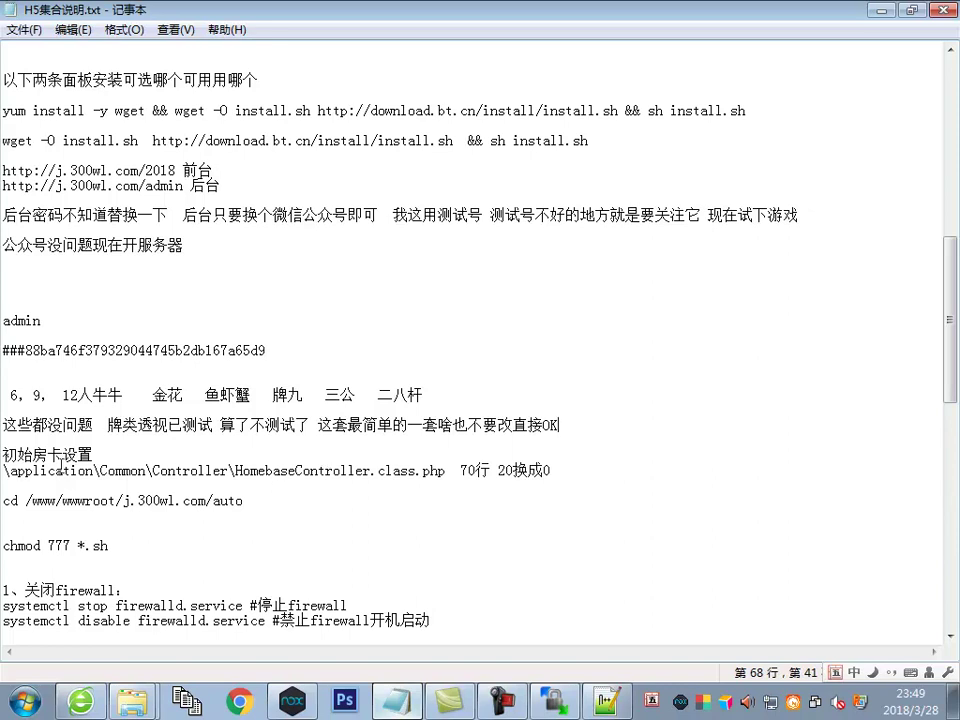
left_click_drag(10, 471, 556, 471)
left_click_drag(415, 471, 96, 472)
left_click(88, 695)
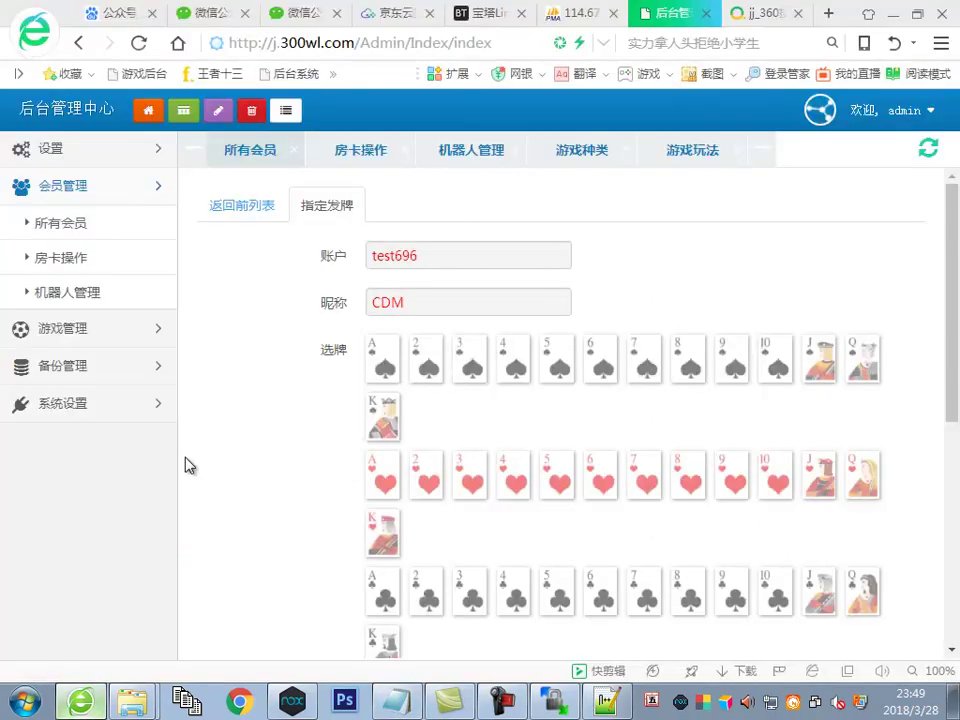
Open HomebaseController.class.php from j.300wl.com's application/Common/Controller folder in BT Panel's online editor
left_click(478, 13)
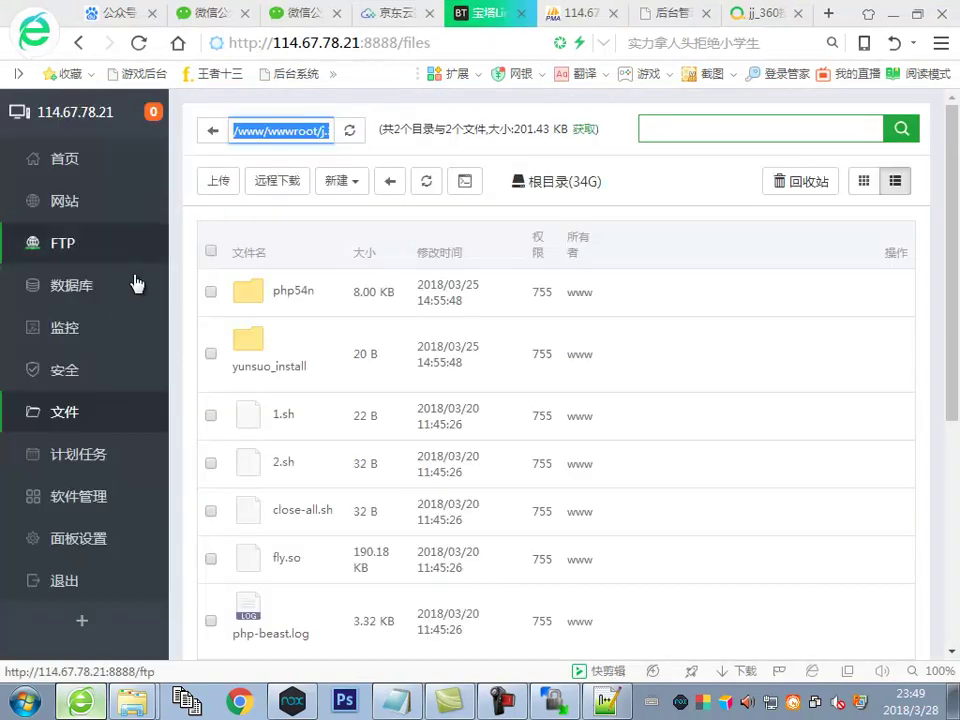
left_click(86, 413)
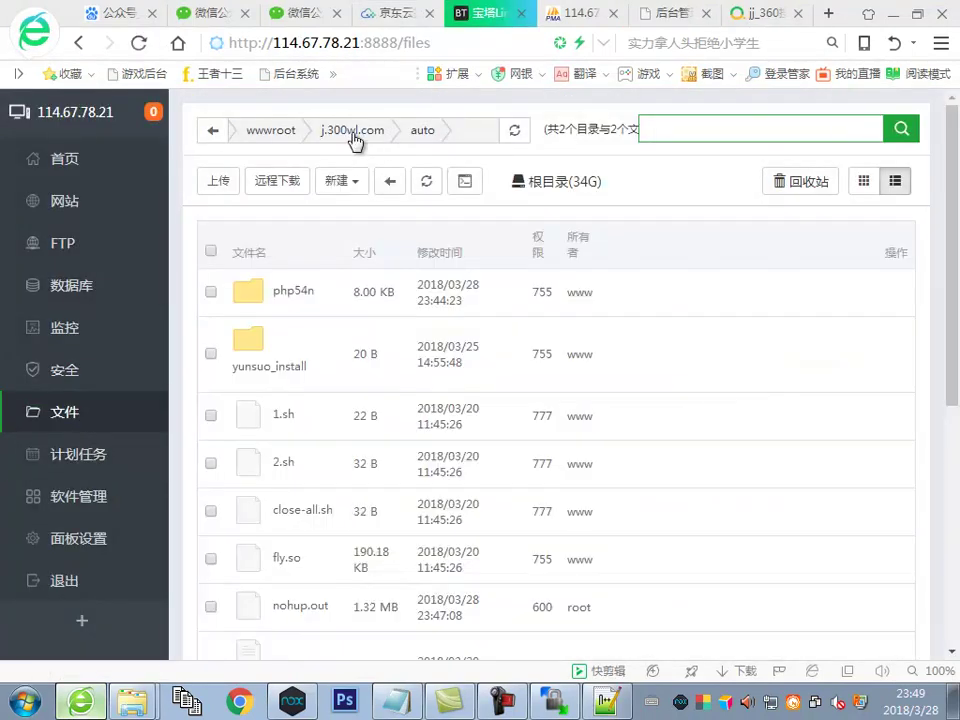
left_click(356, 136)
scroll(322, 392, "down", 2)
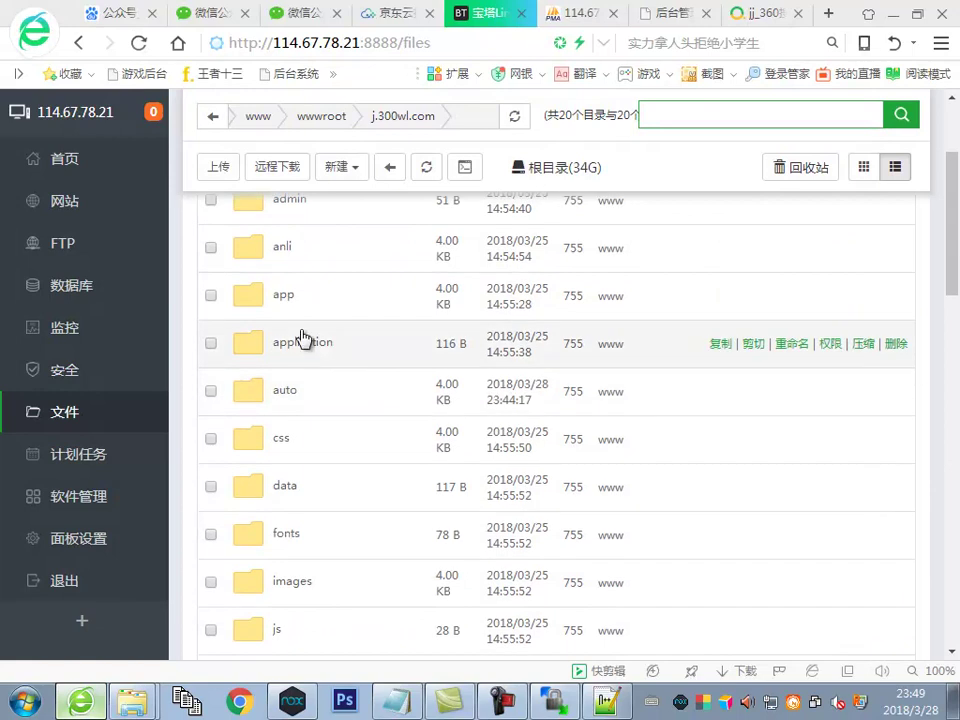
left_click(304, 340)
left_click(305, 333)
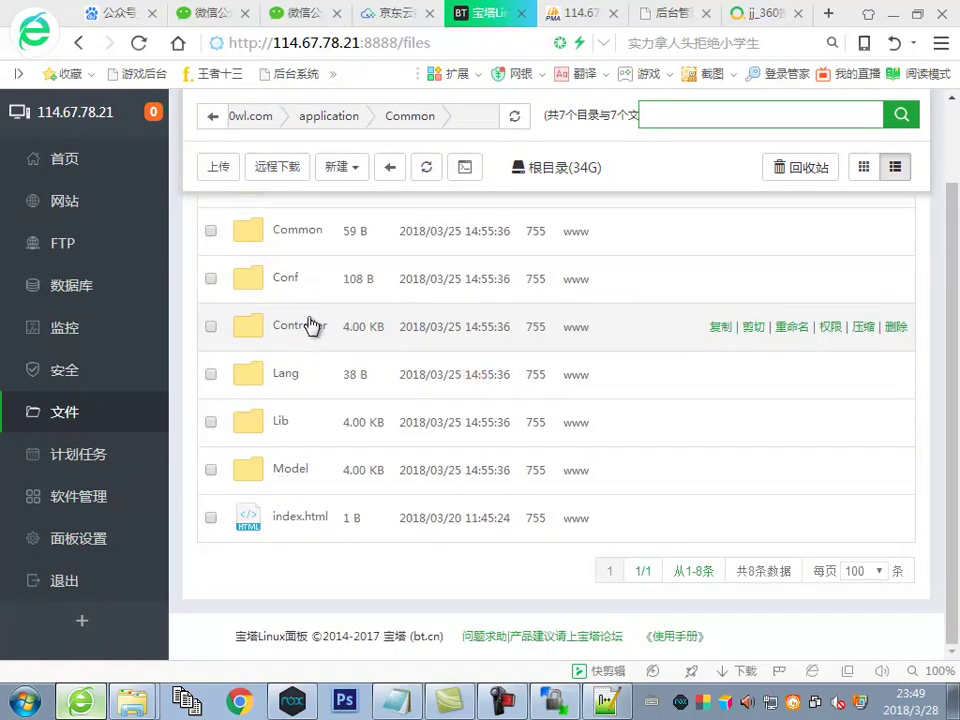
left_click(305, 330)
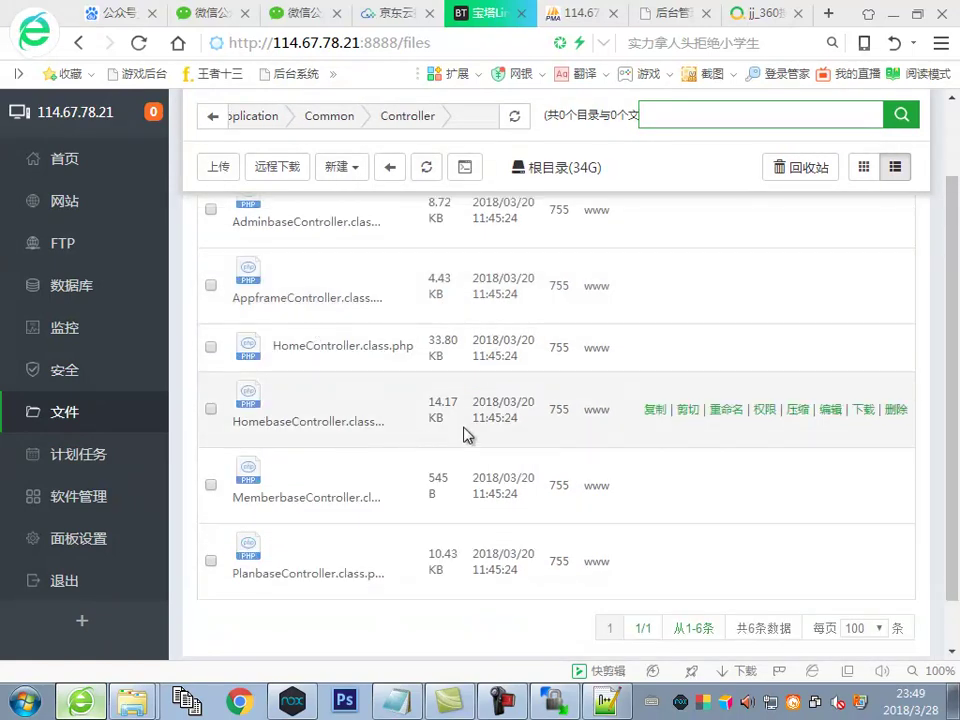
left_click(834, 410)
Save the controller with new users' starting room cards ($add['fk']) changed from '20' to '10'
scroll(567, 377, "down", 2)
scroll(567, 377, "down", 3)
scroll(240, 402, "down", 12)
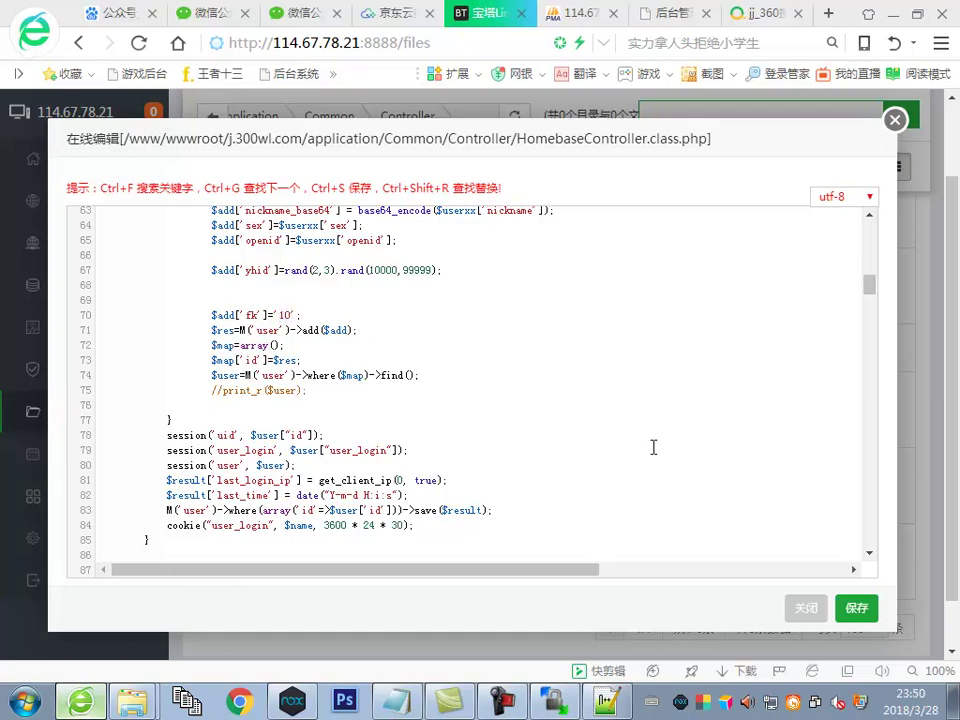
left_click(857, 608)
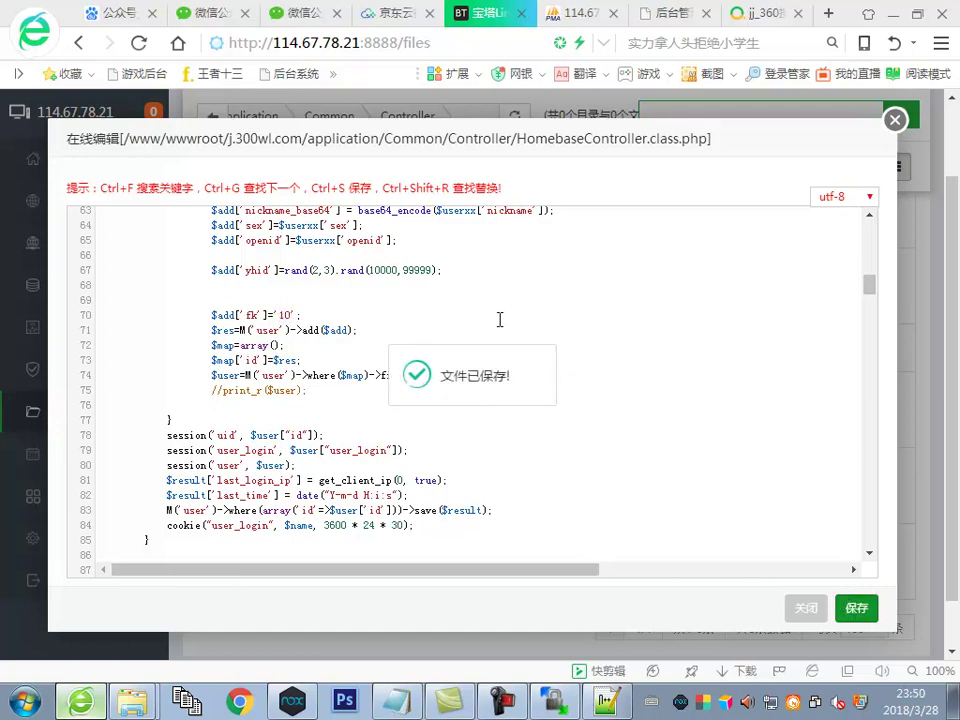
left_click(669, 16)
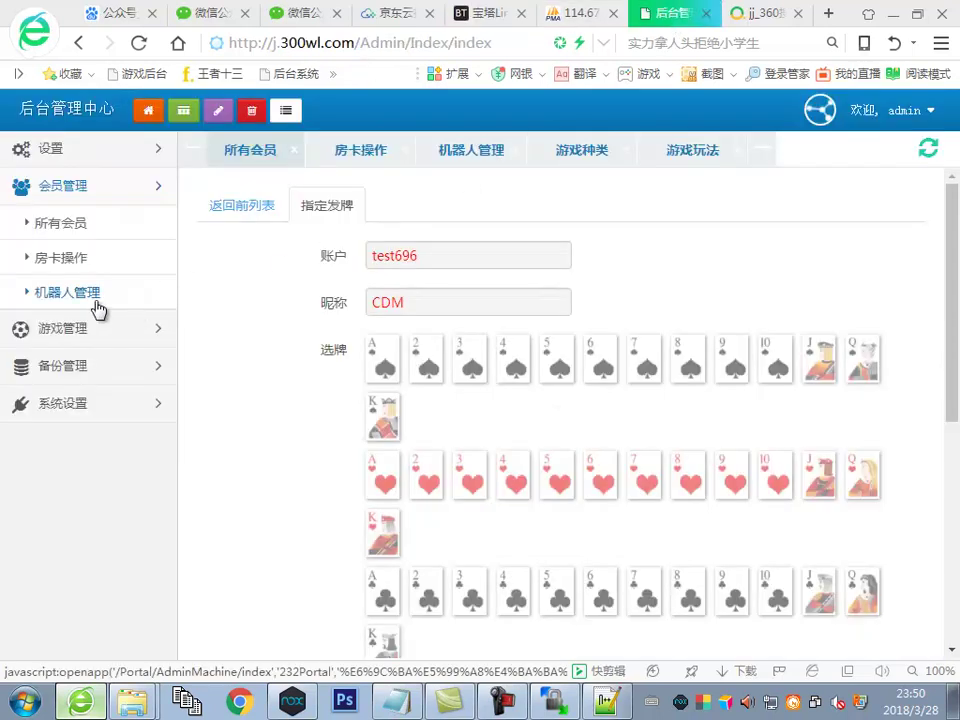
Delete test member test696, who holds 1000008 room cards, from the 所有会员 list
left_click(60, 222)
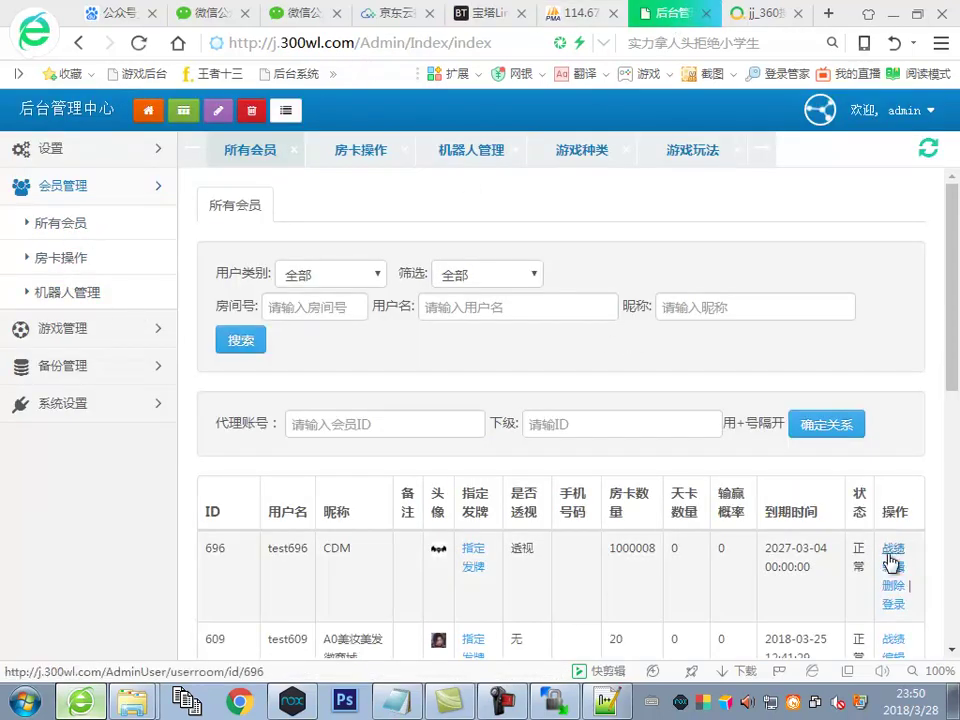
left_click(893, 586)
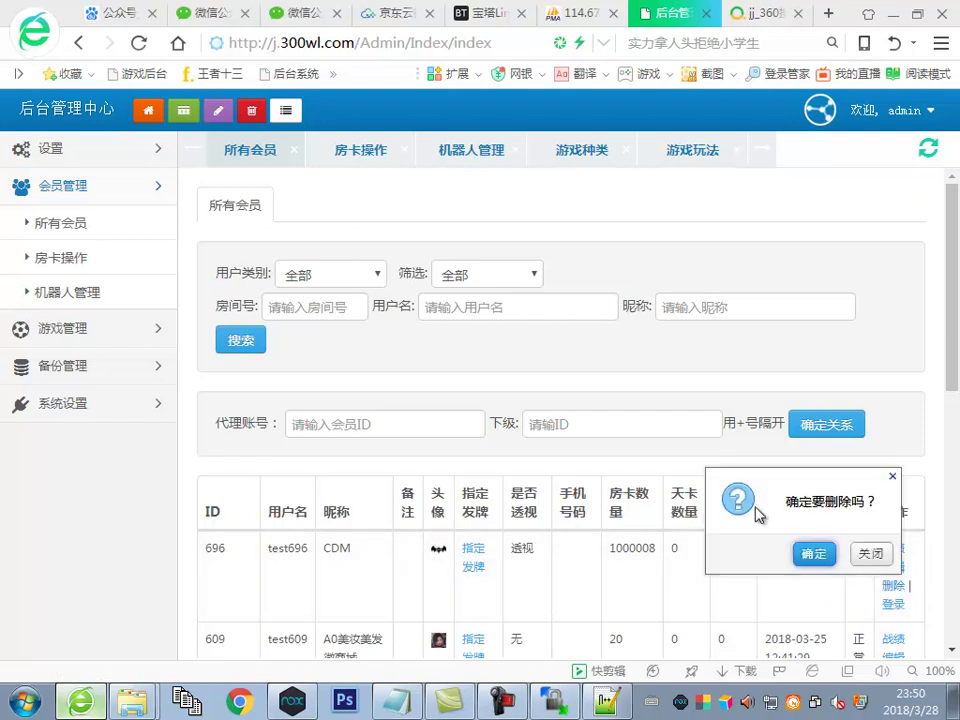
left_click(763, 555)
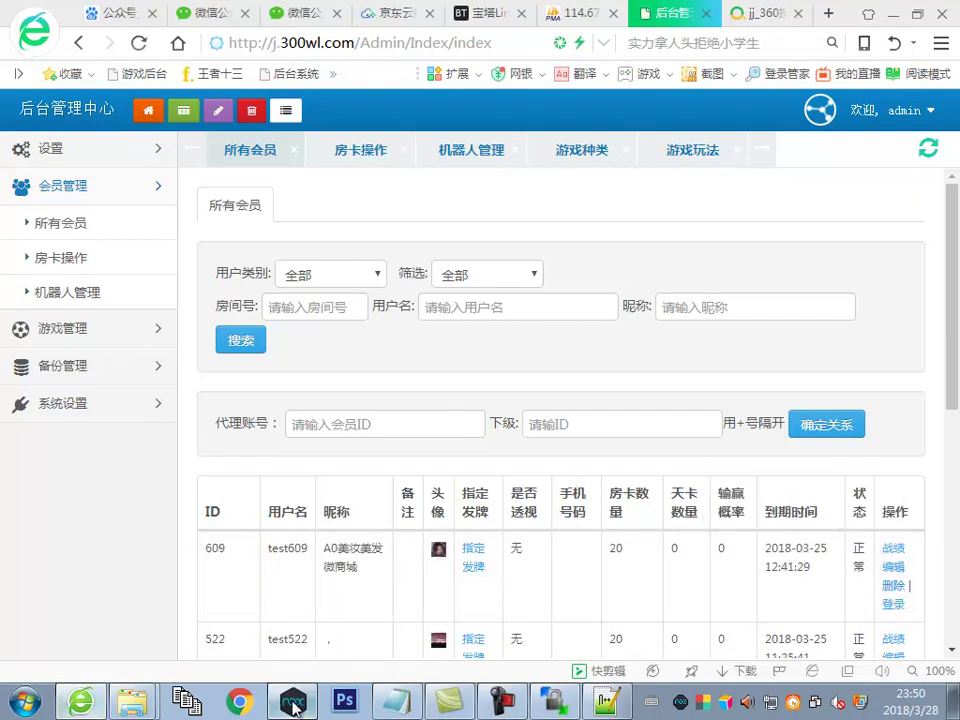
key("alt+Tab")
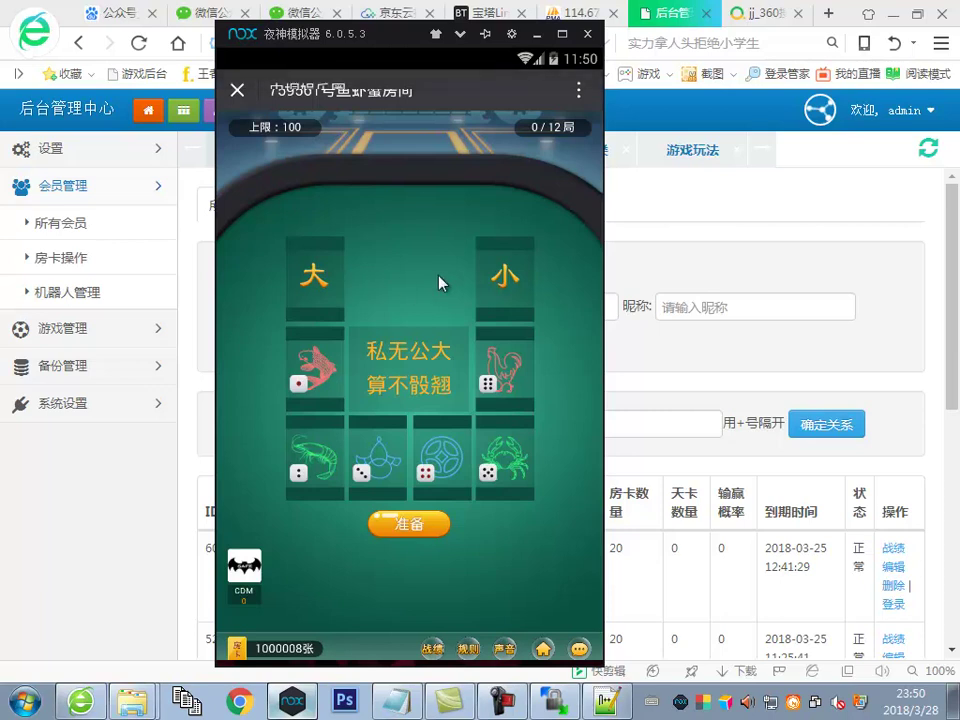
Hide the emulator and scroll through the remaining members in the list
left_click(842, 280)
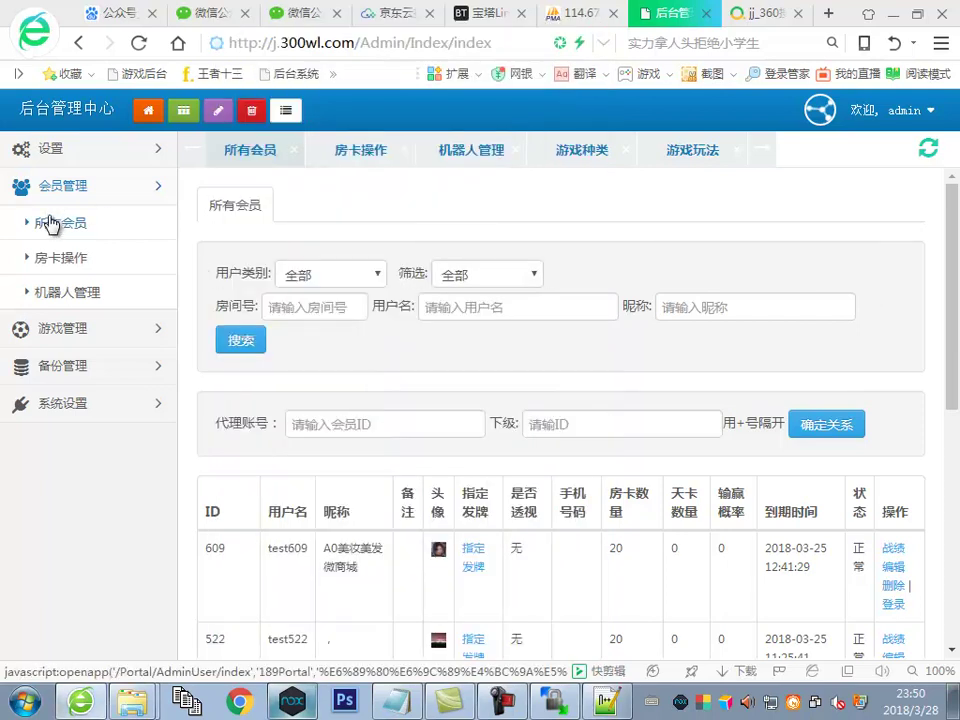
scroll(617, 385, "down", 3)
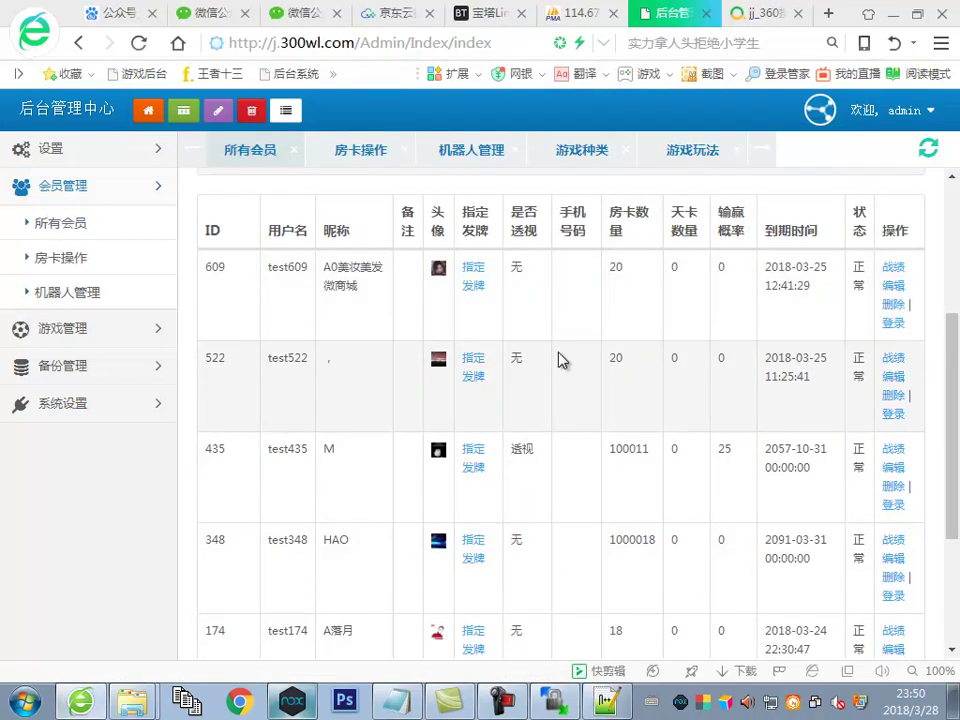
scroll(556, 382, "down", 3)
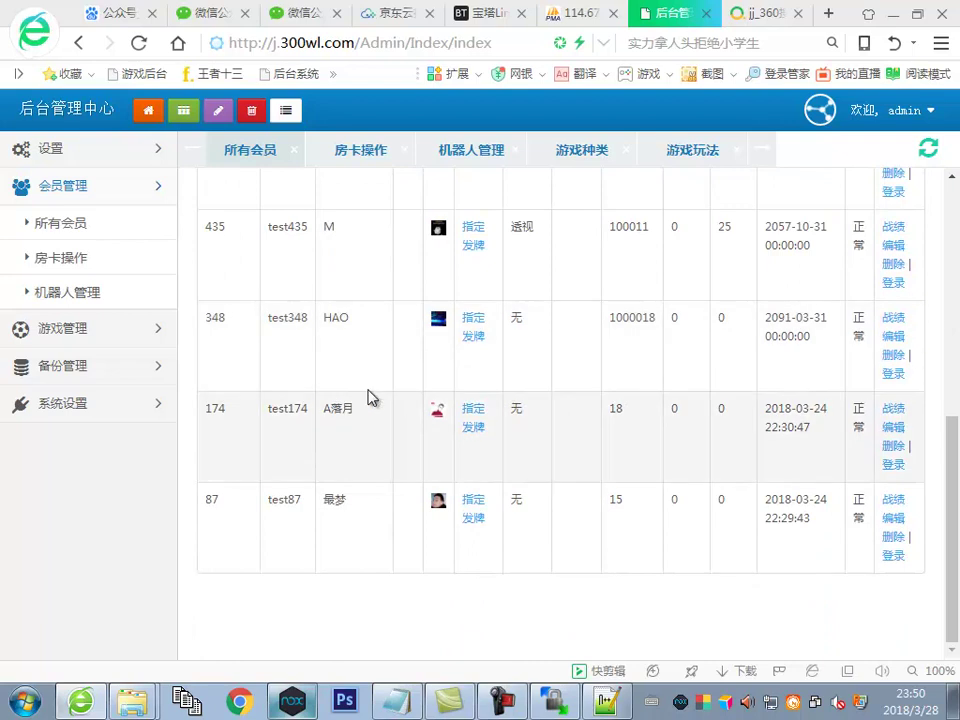
Review the 游戏管理 > 游戏种类 game type list, then bring up H5集合说明.txt
left_click(86, 340)
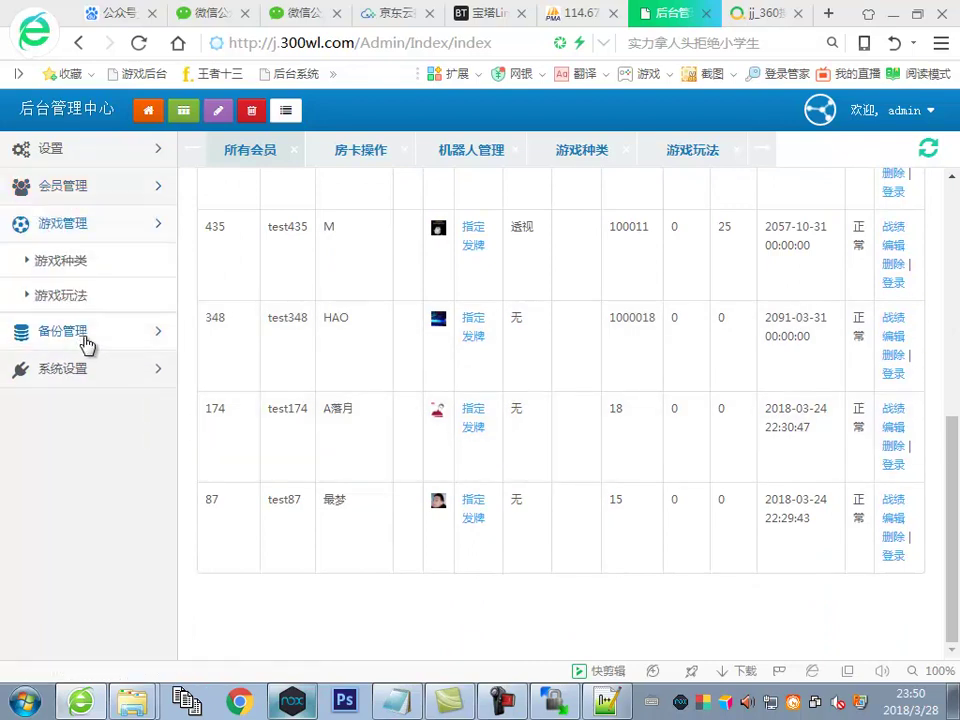
left_click(86, 334)
left_click(80, 228)
left_click(70, 260)
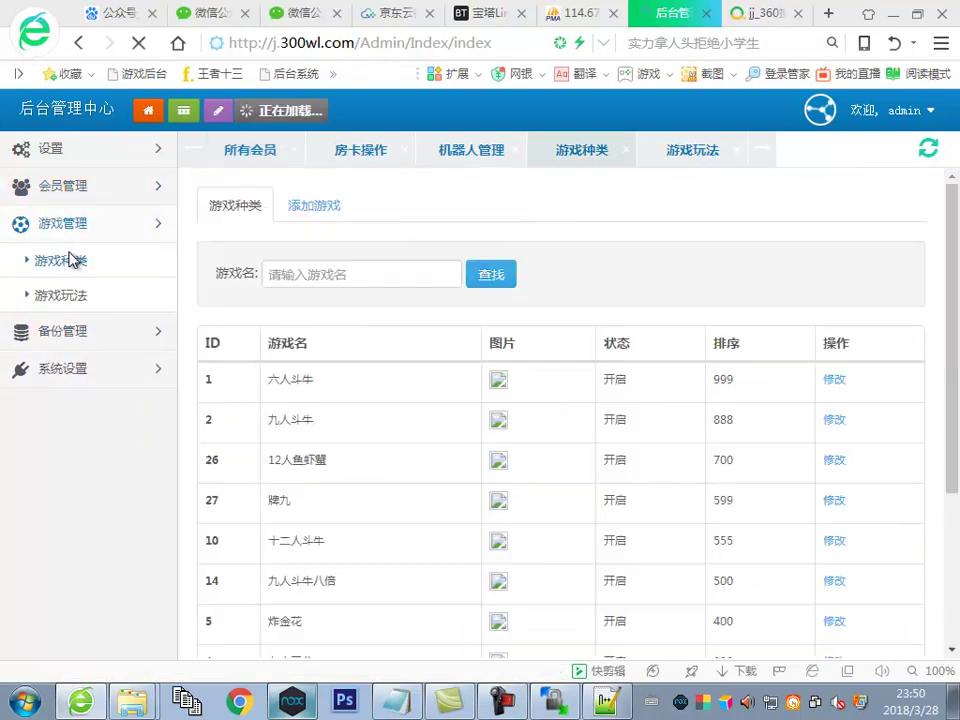
left_click(308, 698)
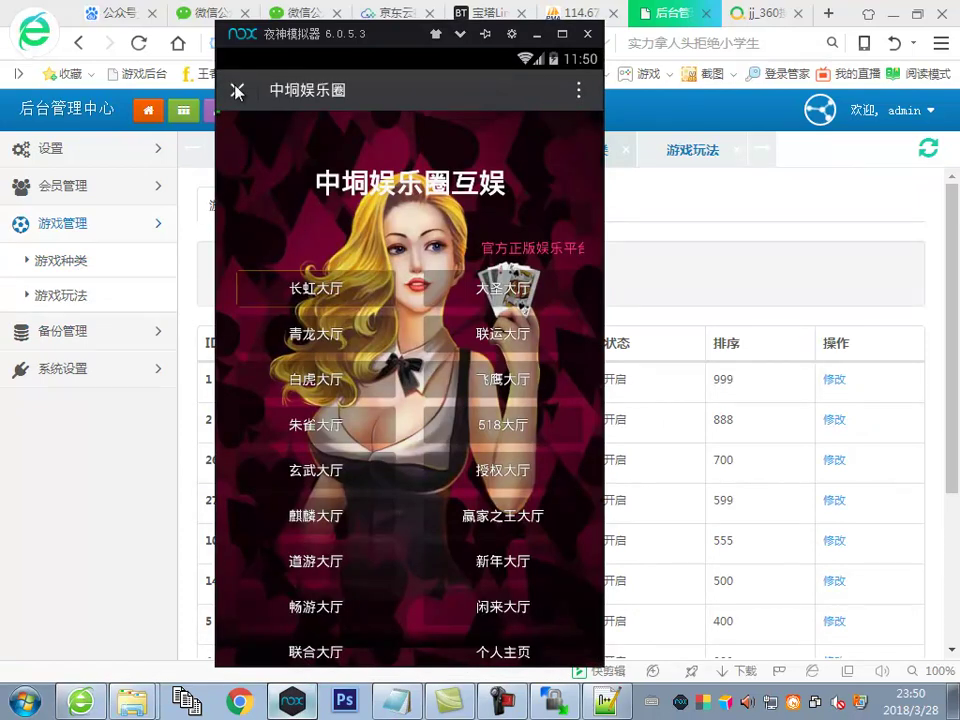
left_click(119, 462)
left_click(398, 698)
Append the remark 测试不了号删除上不去了 to the line-71 room-card note
left_click(370, 502)
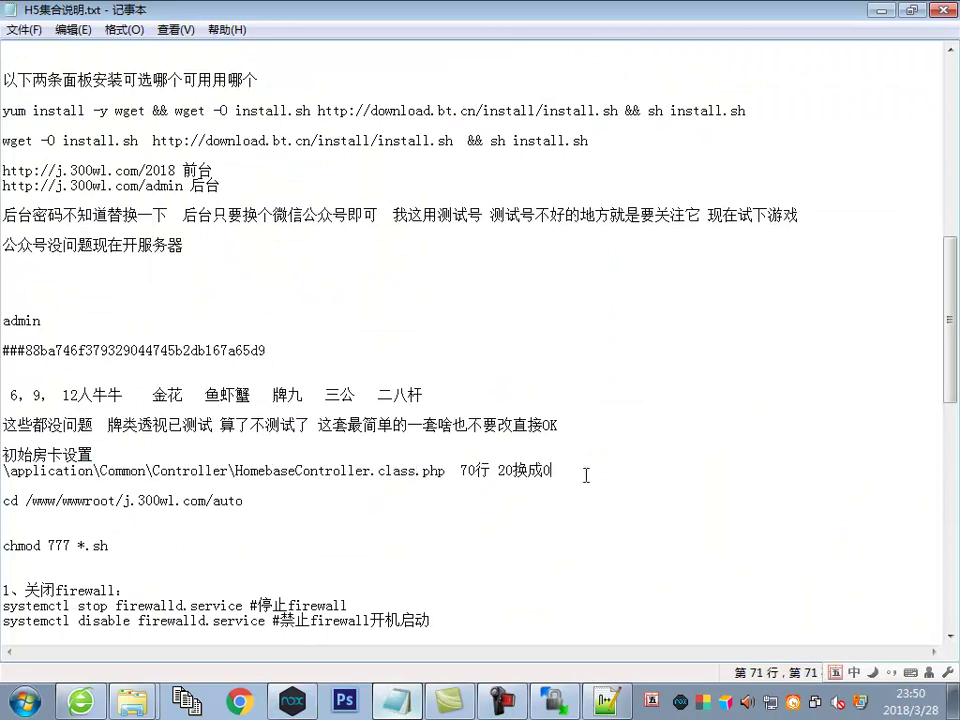
type("测试")
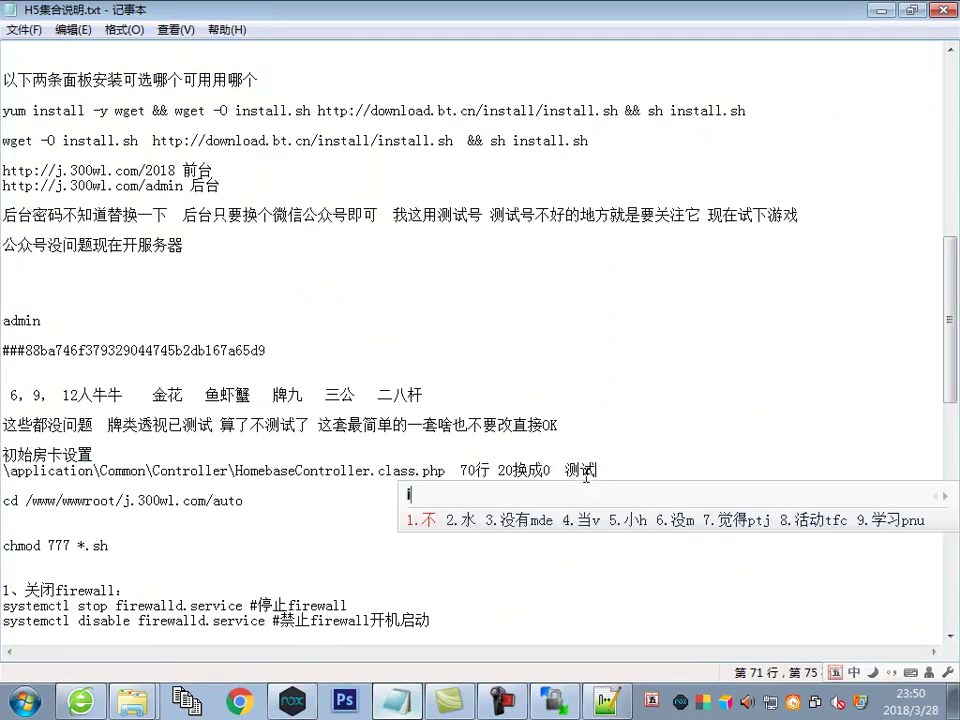
type("不了号删除")
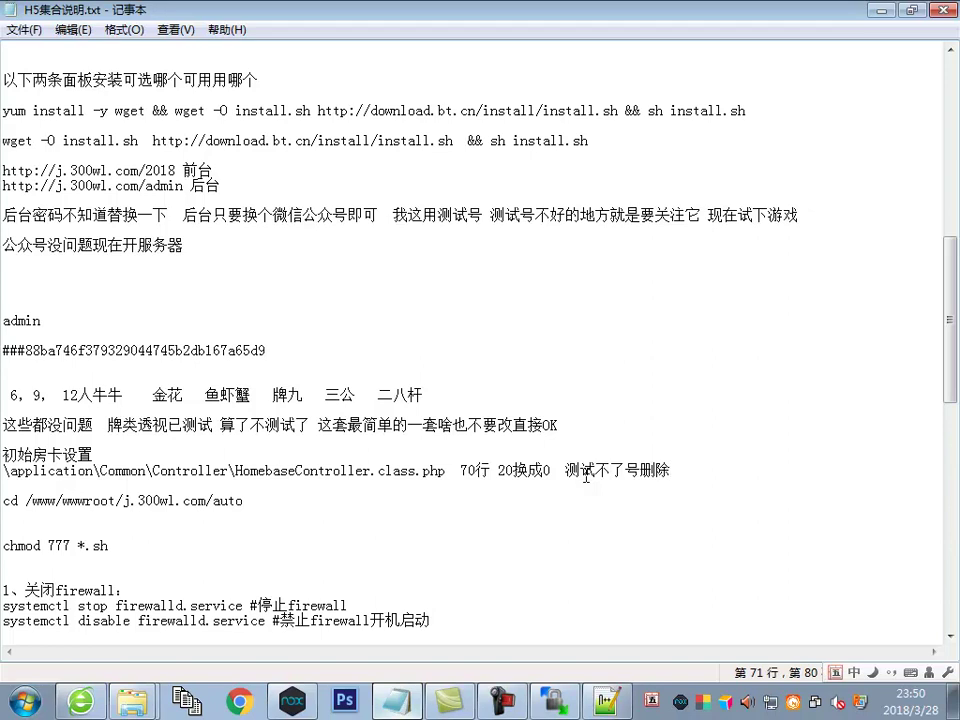
type("上不了去了")
key("Return")
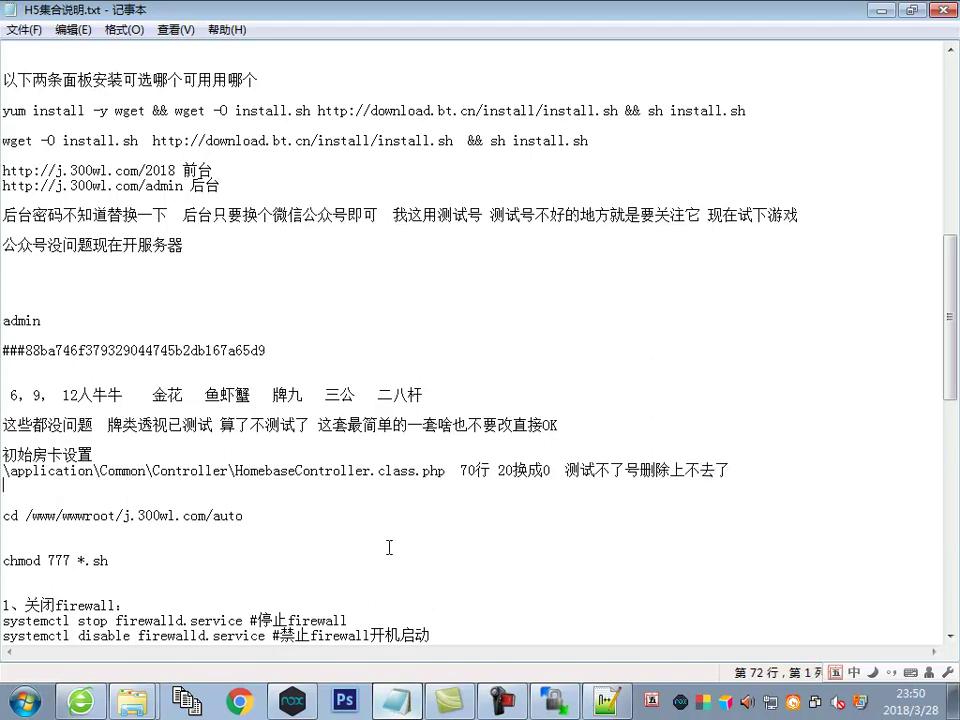
key("alt+Tab")
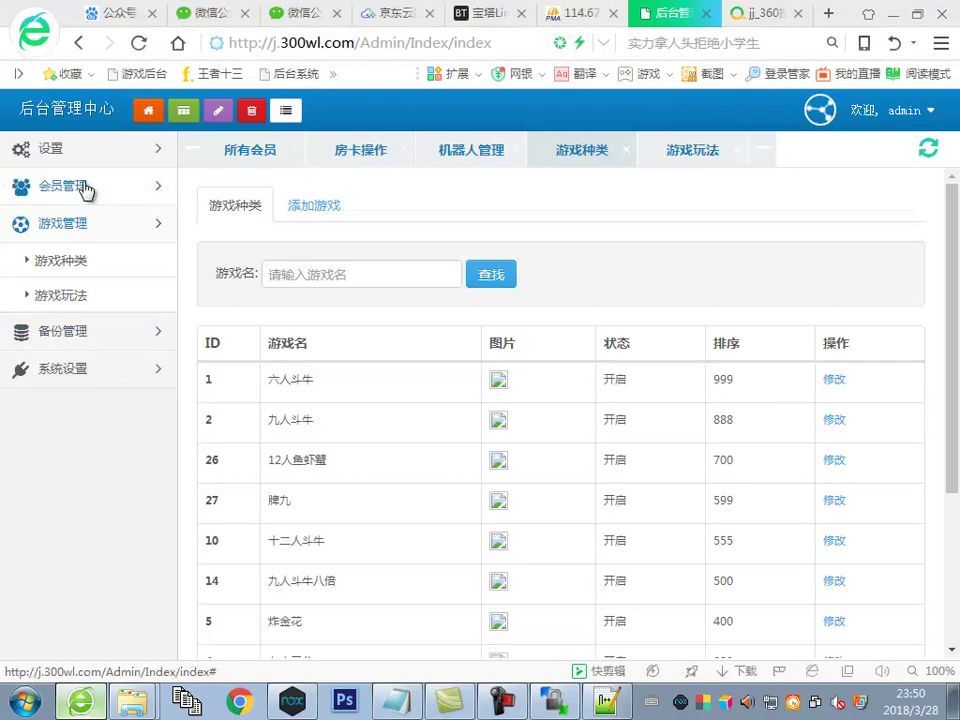
Search 所有会员 by the test member's nickname to confirm it's gone, then reload the full list
left_click(87, 190)
left_click(70, 225)
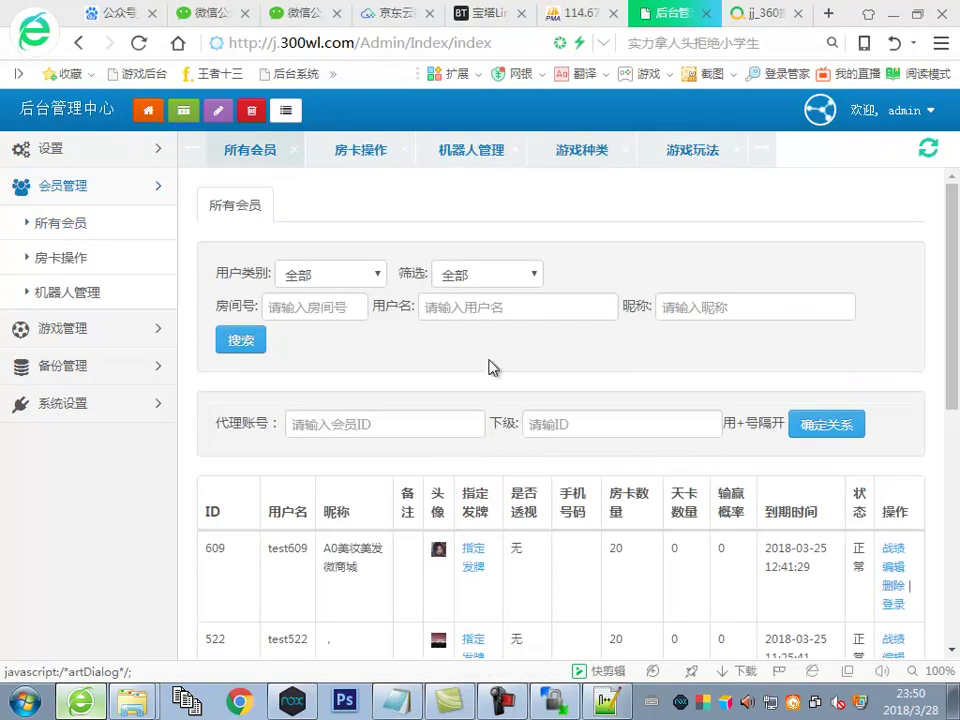
left_click(497, 308)
type("CMD")
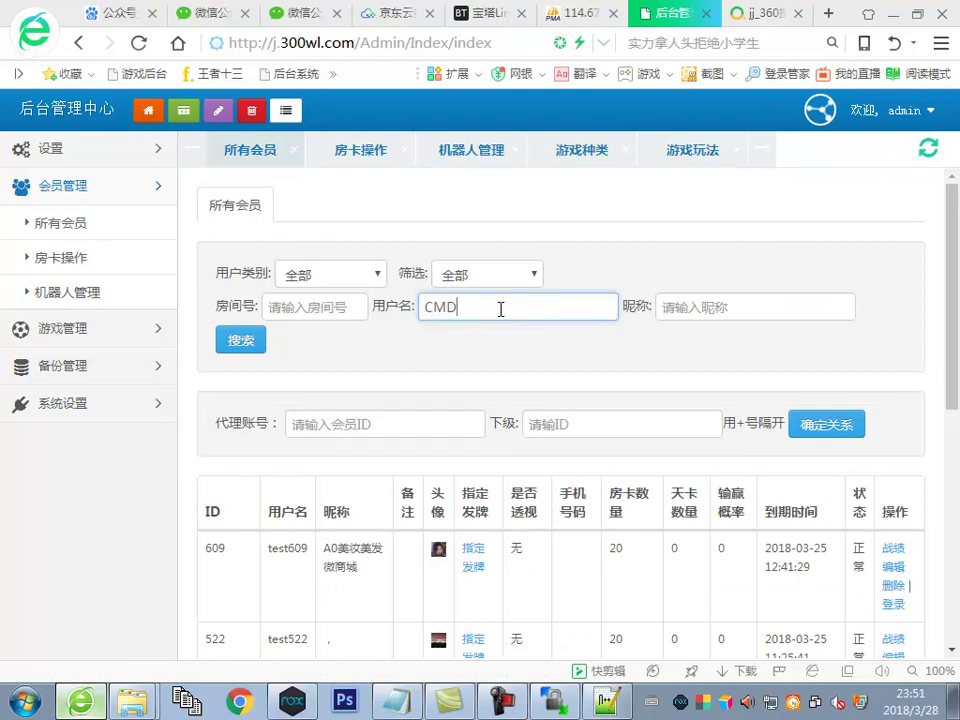
key("ctrl+a")
key("BackSpace")
left_click(675, 312)
type("C")
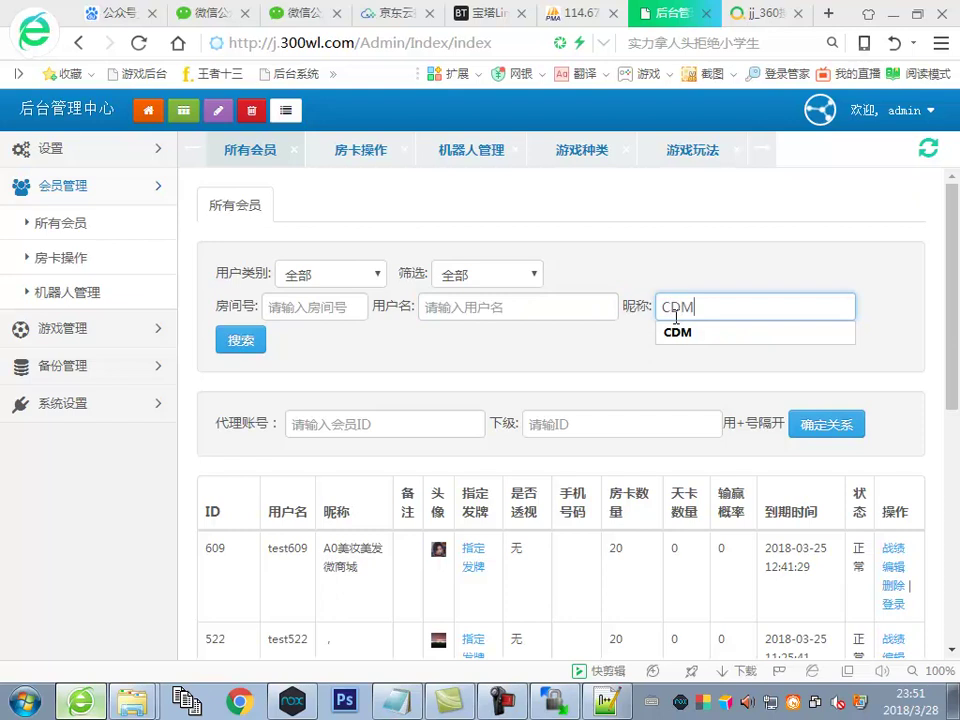
left_click(252, 350)
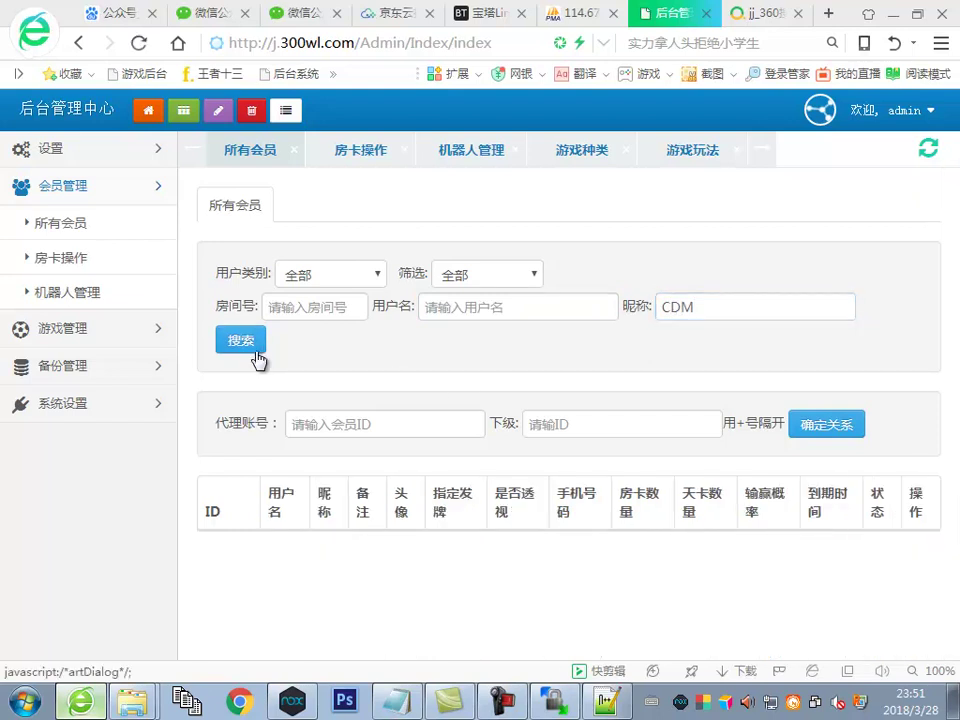
left_click(64, 224)
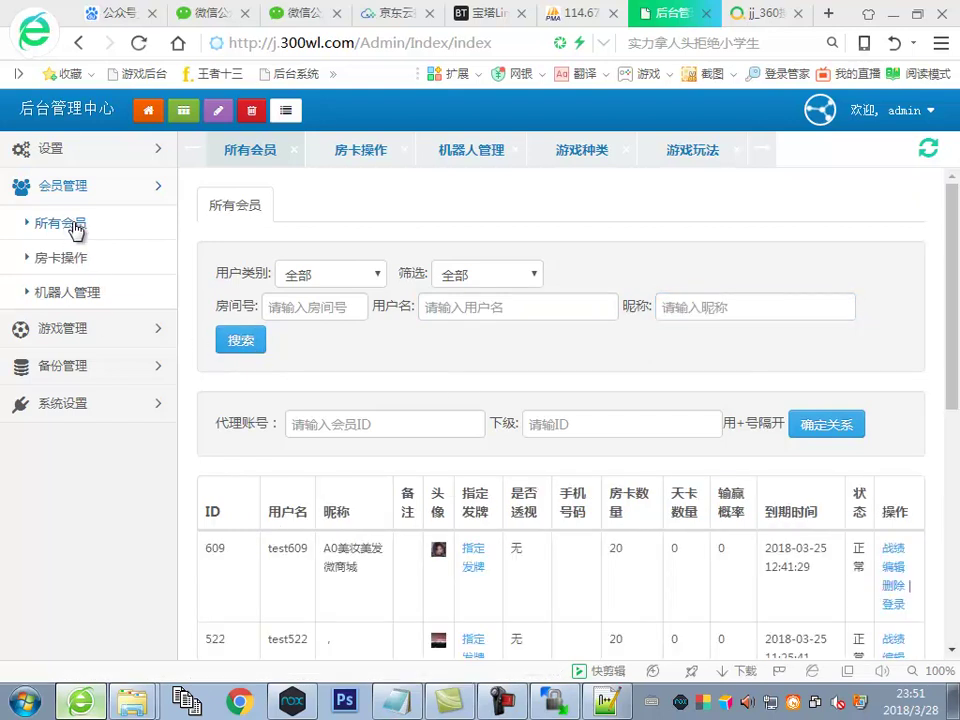
Dismiss the emulator's 提示 page and add 注这样 after the remark in the room-card note
left_click(291, 702)
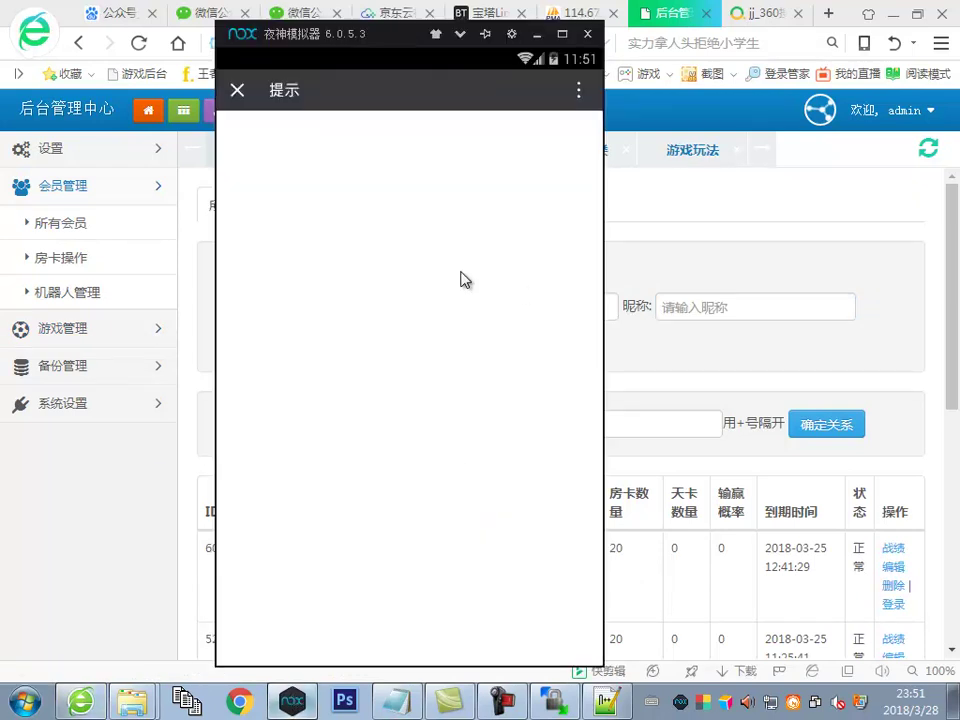
left_click(239, 92)
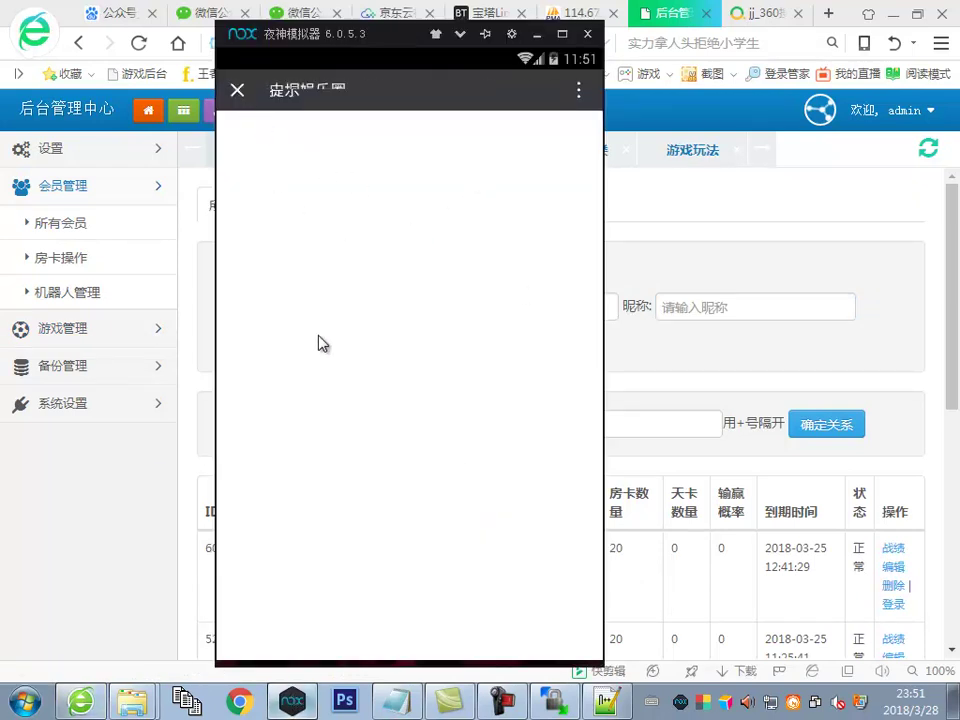
left_click(238, 91)
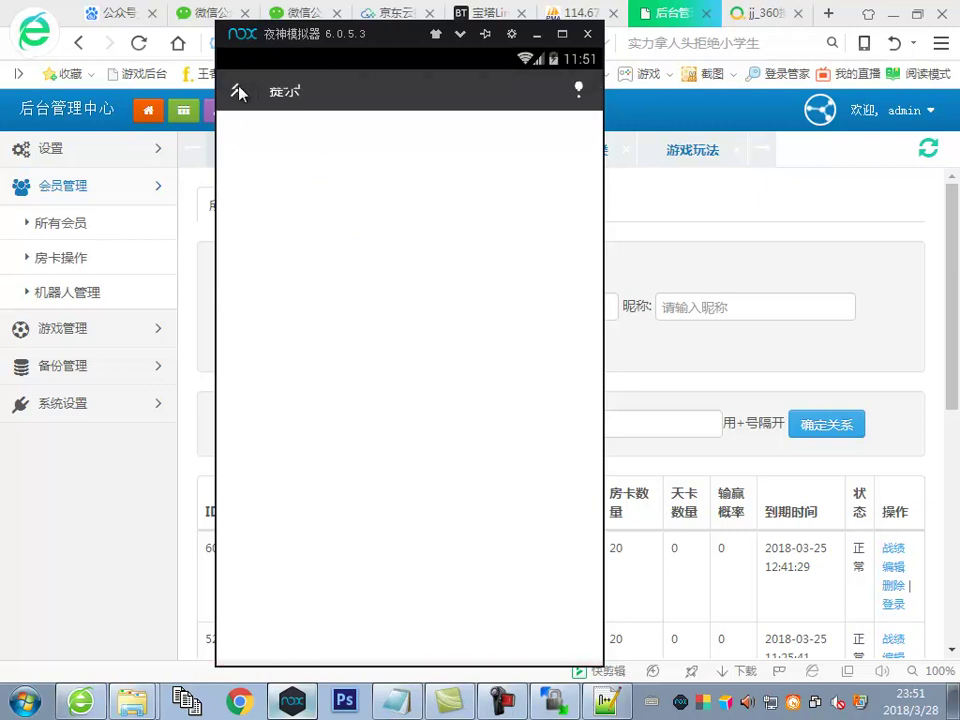
left_click(103, 476)
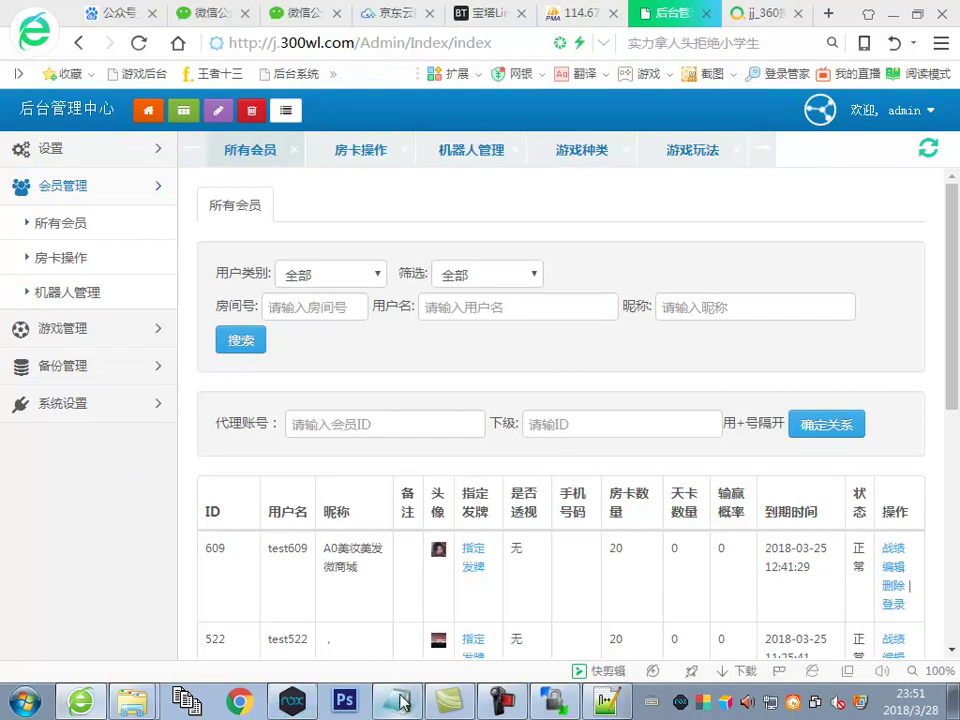
left_click(403, 700)
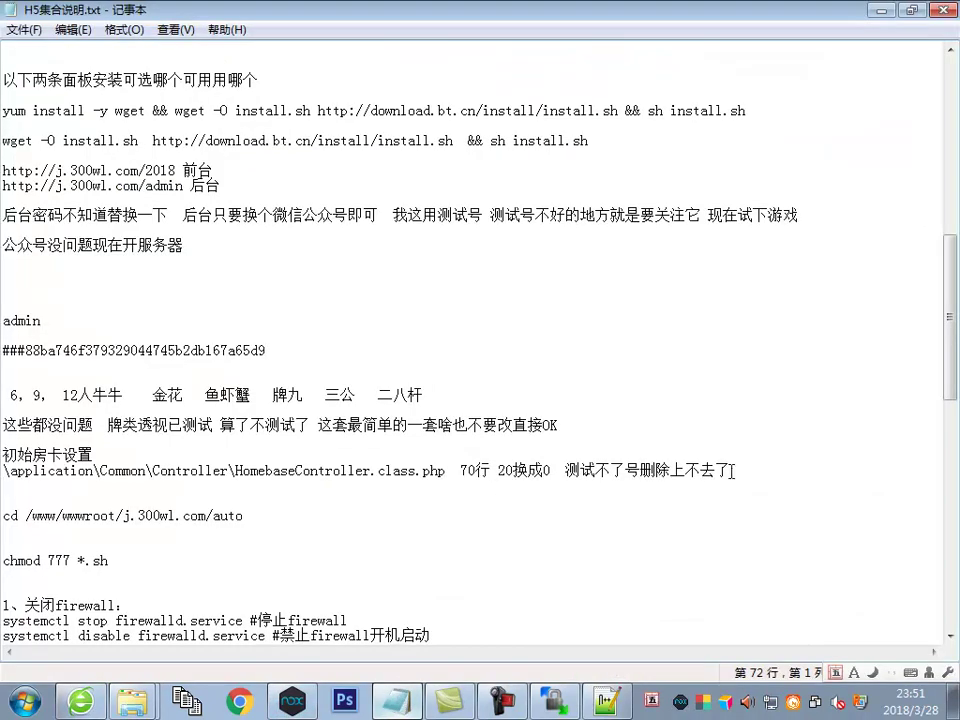
key("BackSpace")
key("BackSpace")
type("注这样")
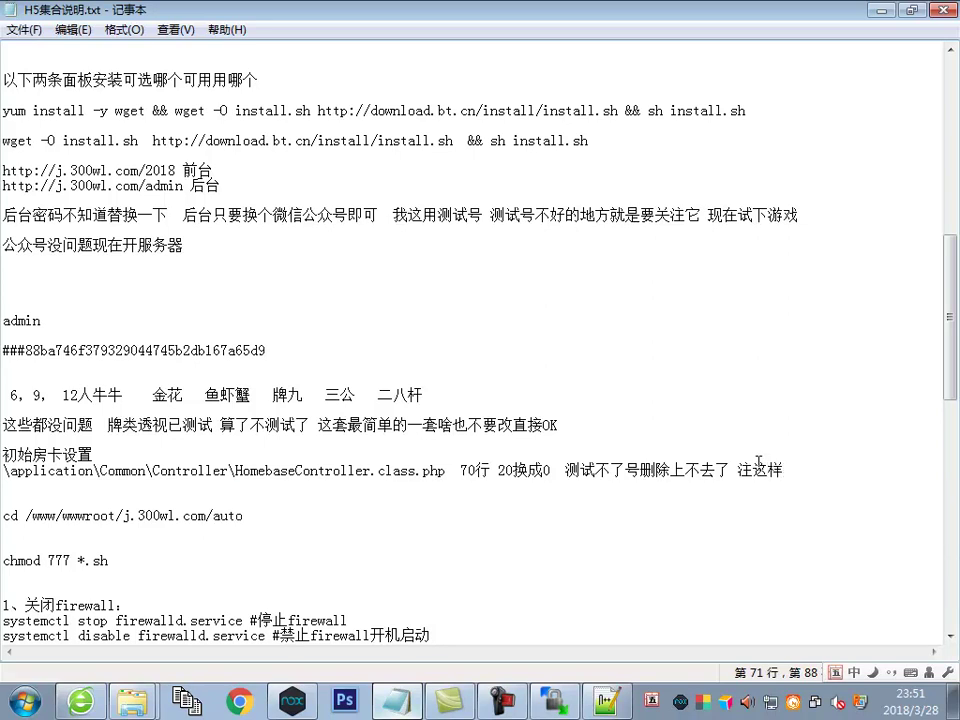